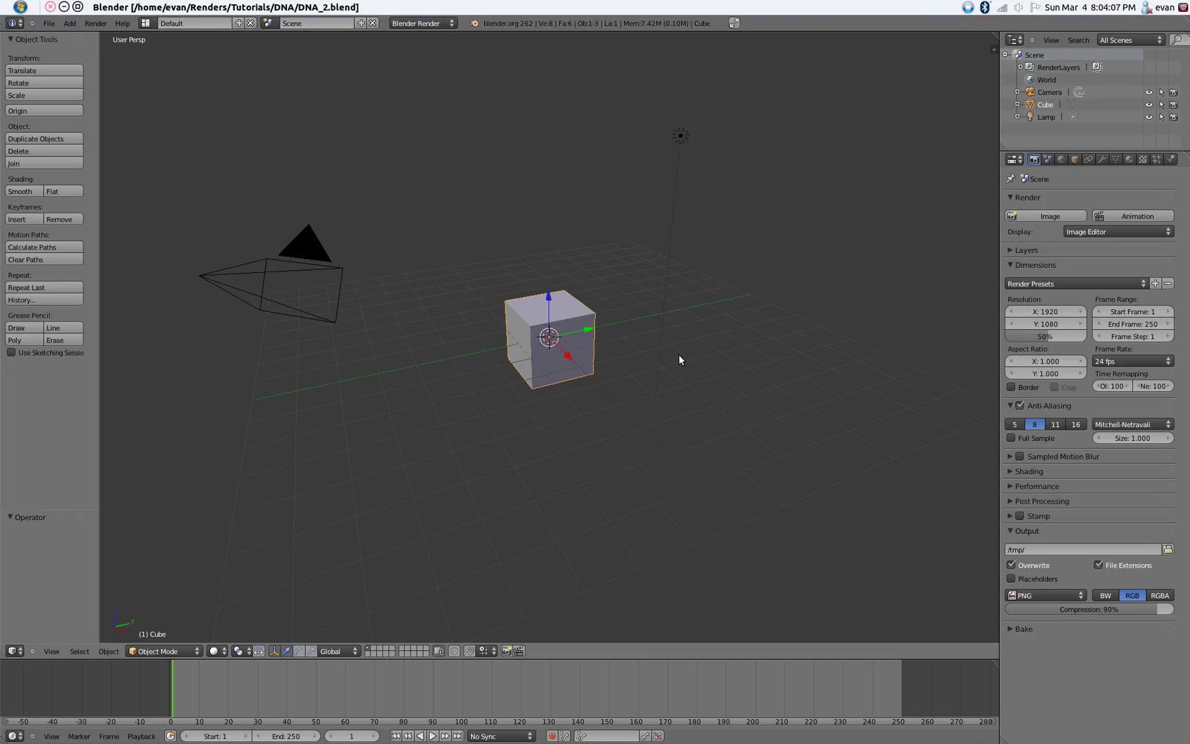
In front orthographic view, enter Edit Mode and scale the whole cube mesh to 0.2 on Y and Z, leaving X unscaled.
key("KP_1")
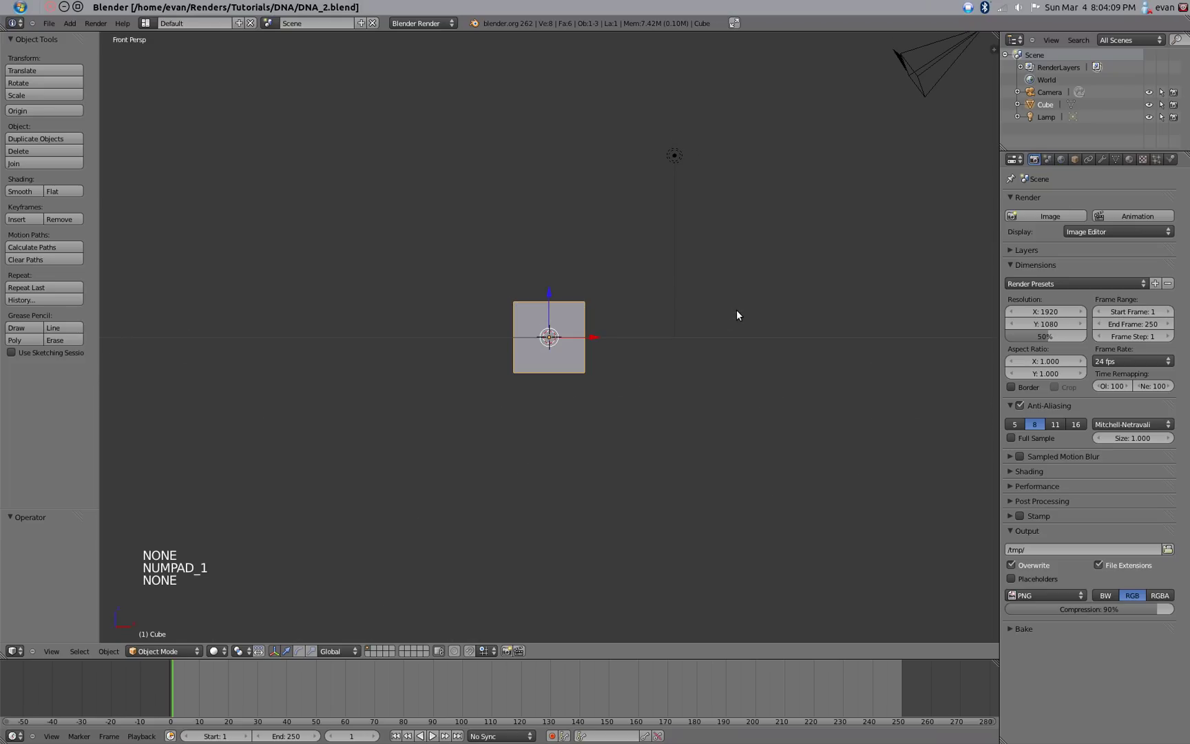
key("KP_5")
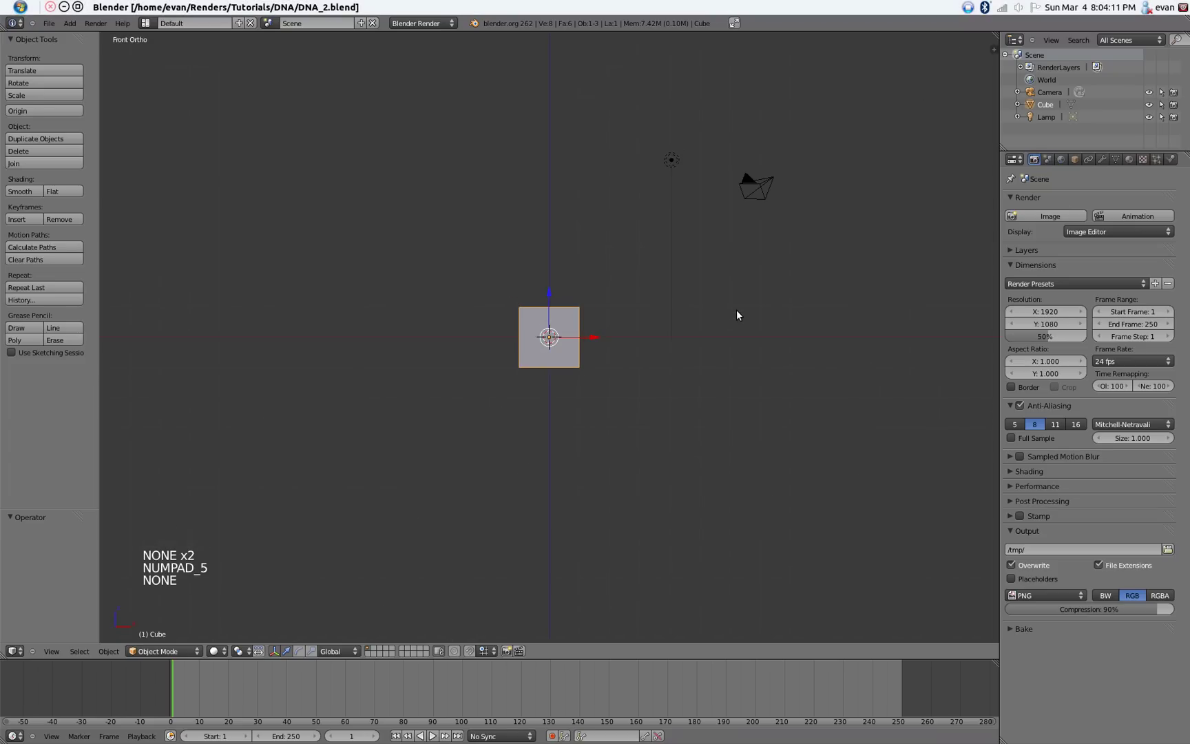
key("Tab")
key("a")
key("a")
key("a")
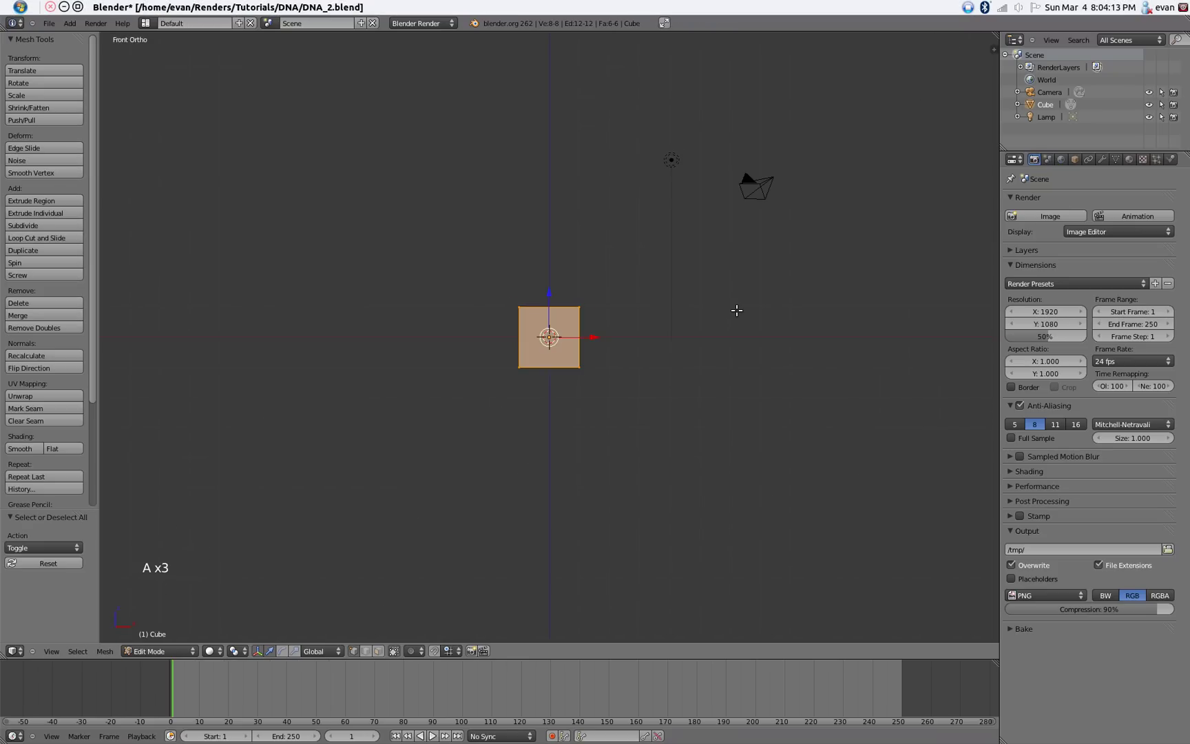
key("s")
key("shift+x")
key("0")
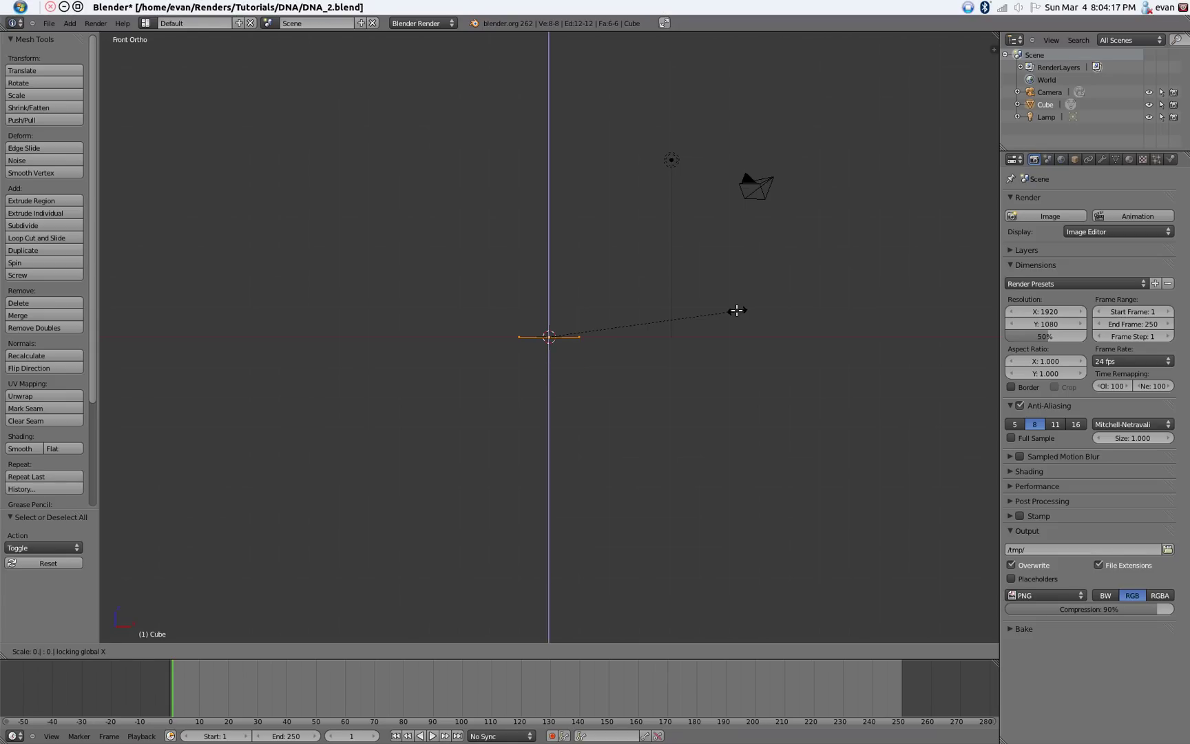
key("Return")
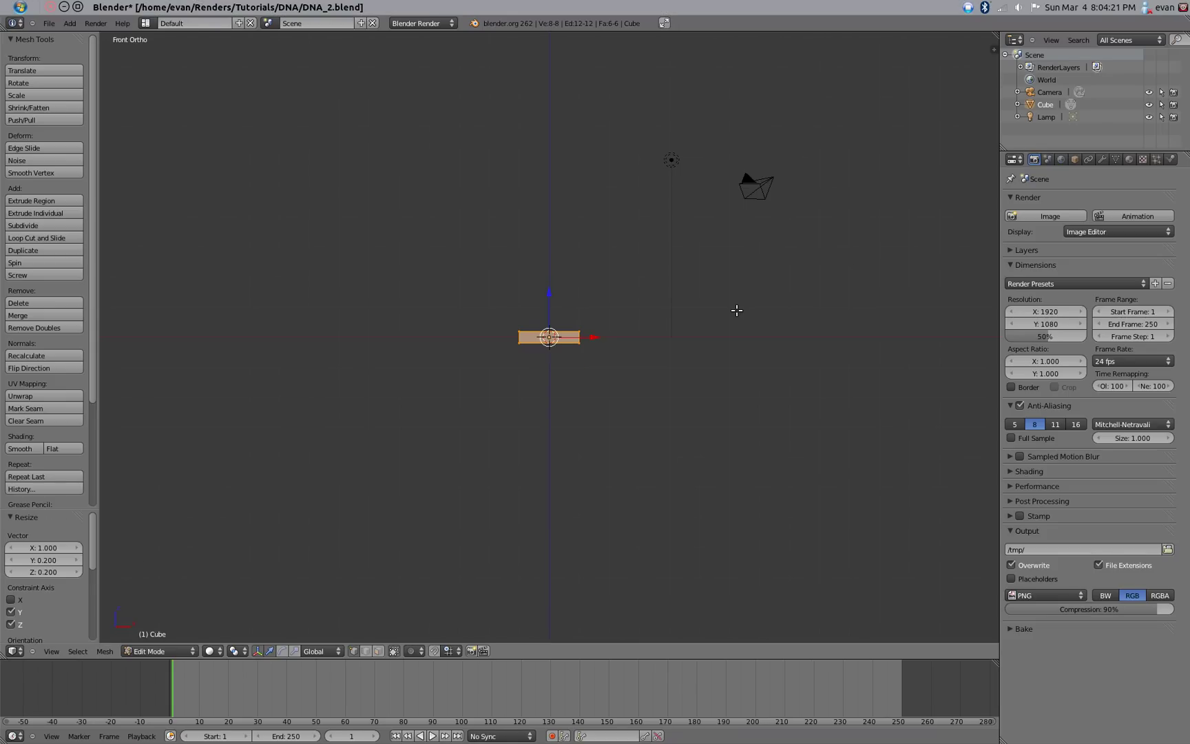
Move the flattened bar mesh 1 unit along the X axis.
key("g")
key("x")
key("Return")
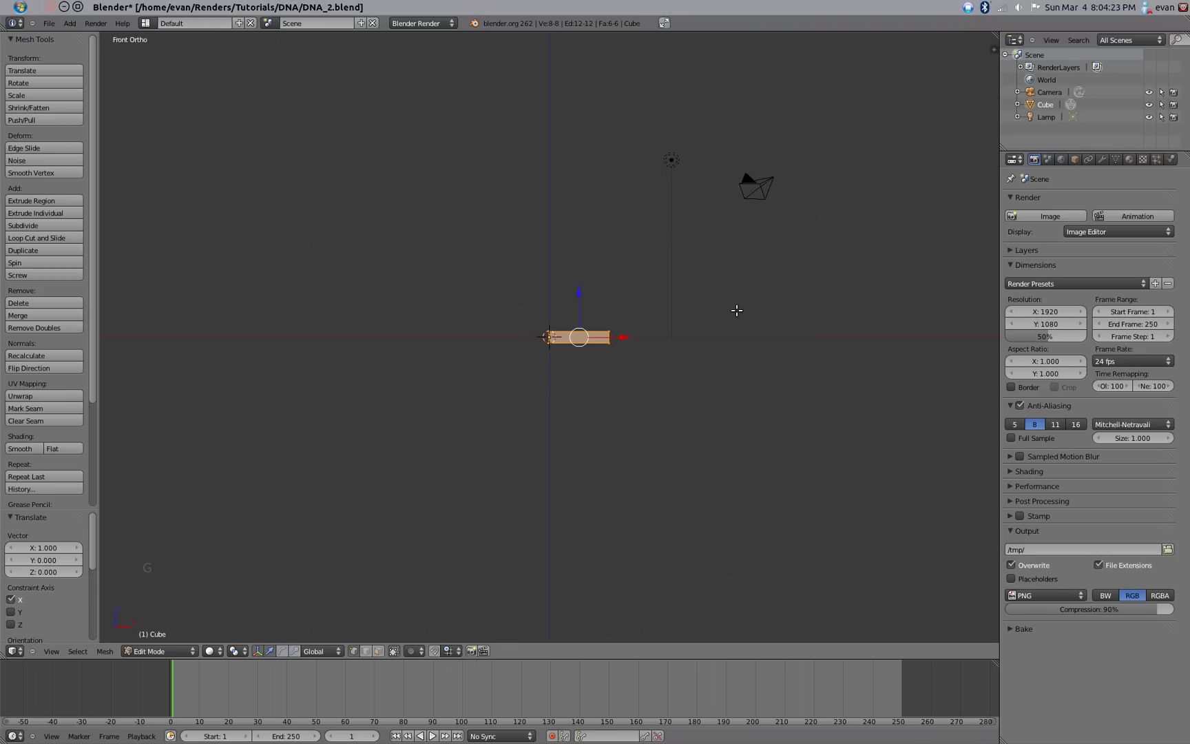
Add a UV sphere to the mesh with 8 segments and 8 rings.
key("shift+a")
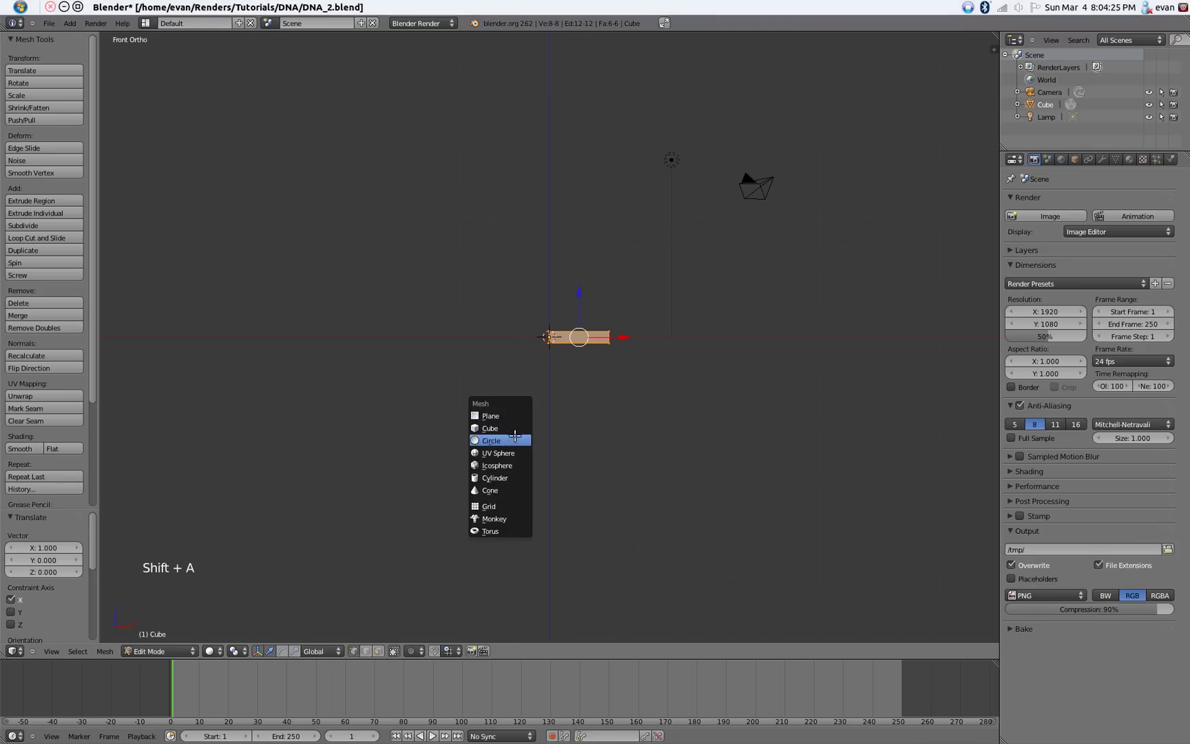
left_click(496, 451)
left_click(43, 547)
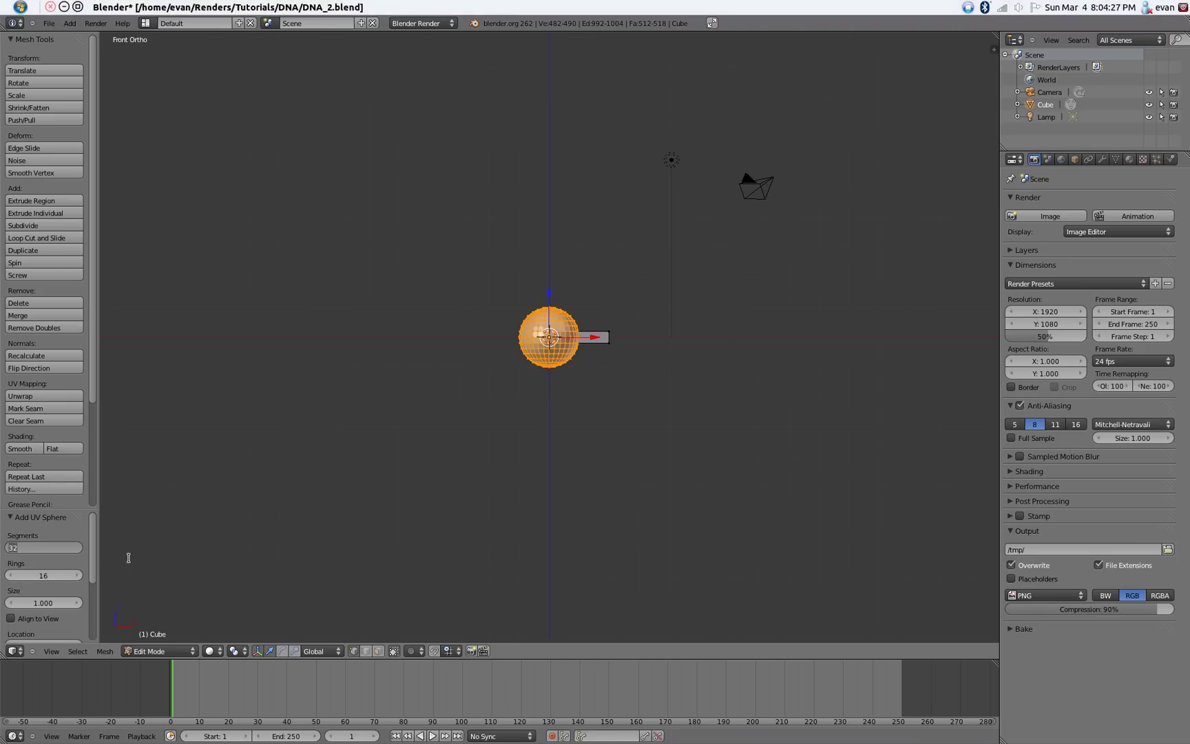
type("8")
key("Return")
left_click(34, 576)
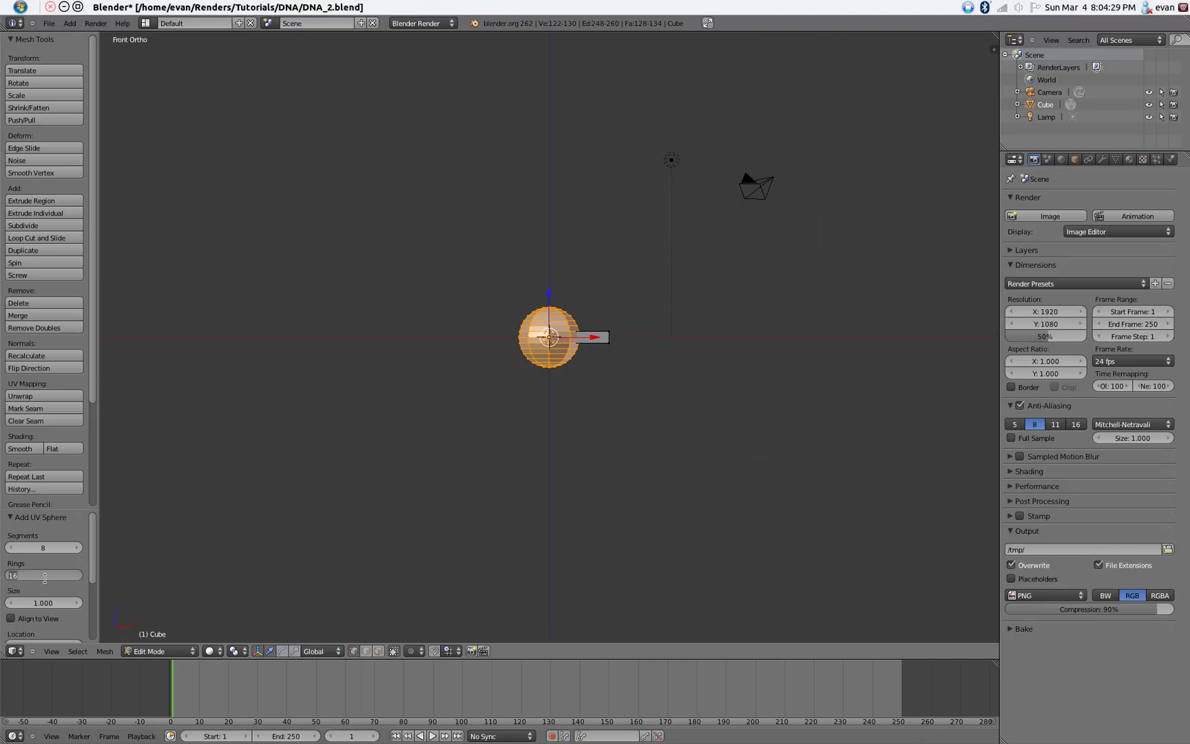
key("Return")
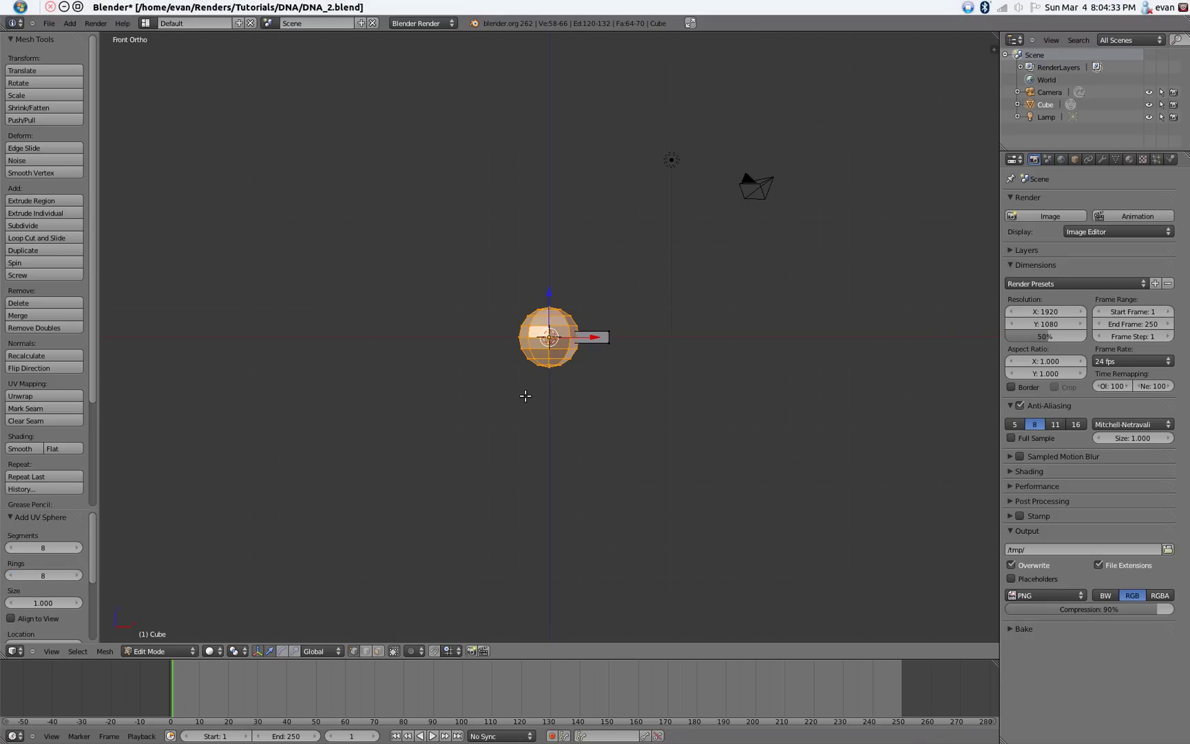
Move the sphere 2.5 units along X to the bar's end and return to Object Mode.
type("gx2.5")
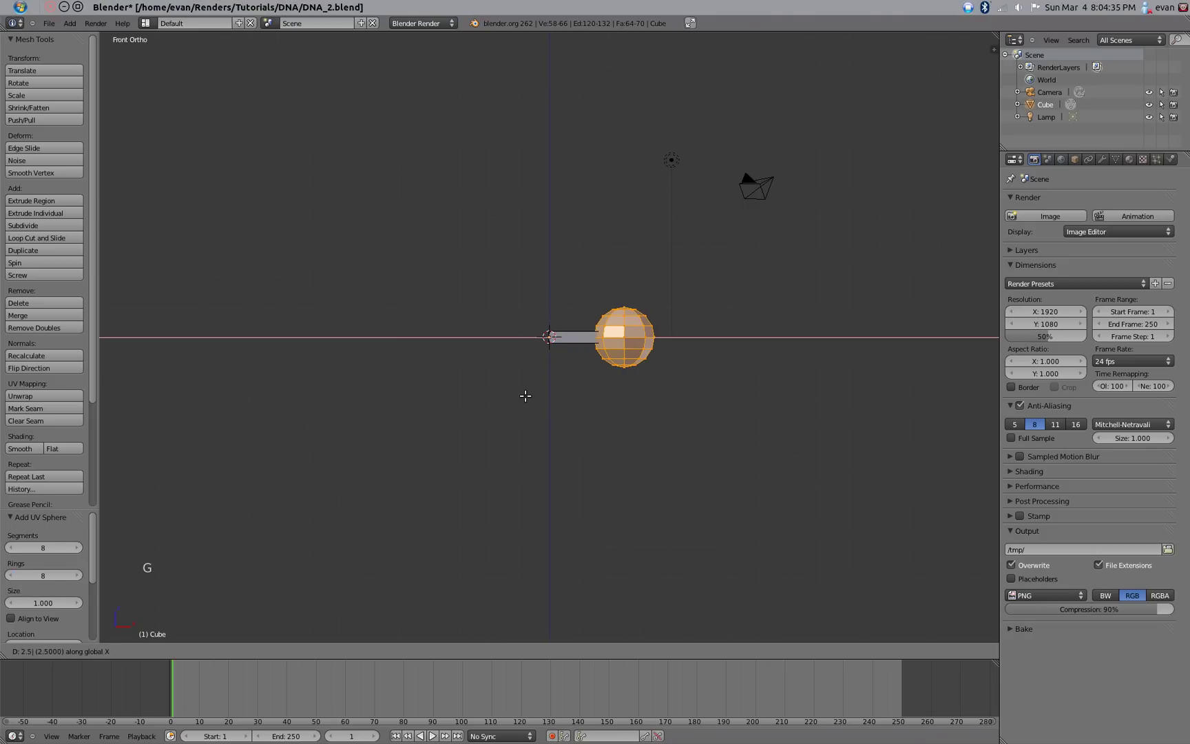
key("Return")
key("Tab")
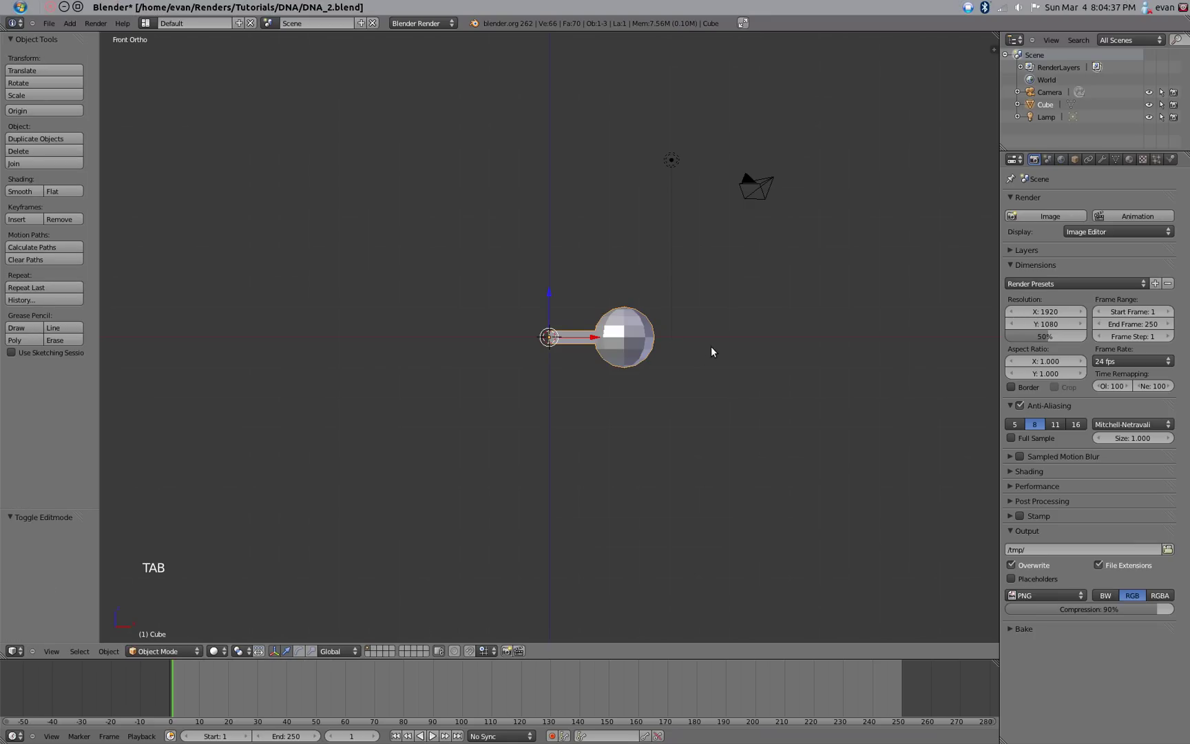
Add a Mirror modifier across X to the bar-and-sphere object and set its shading to smooth.
left_click(1104, 158)
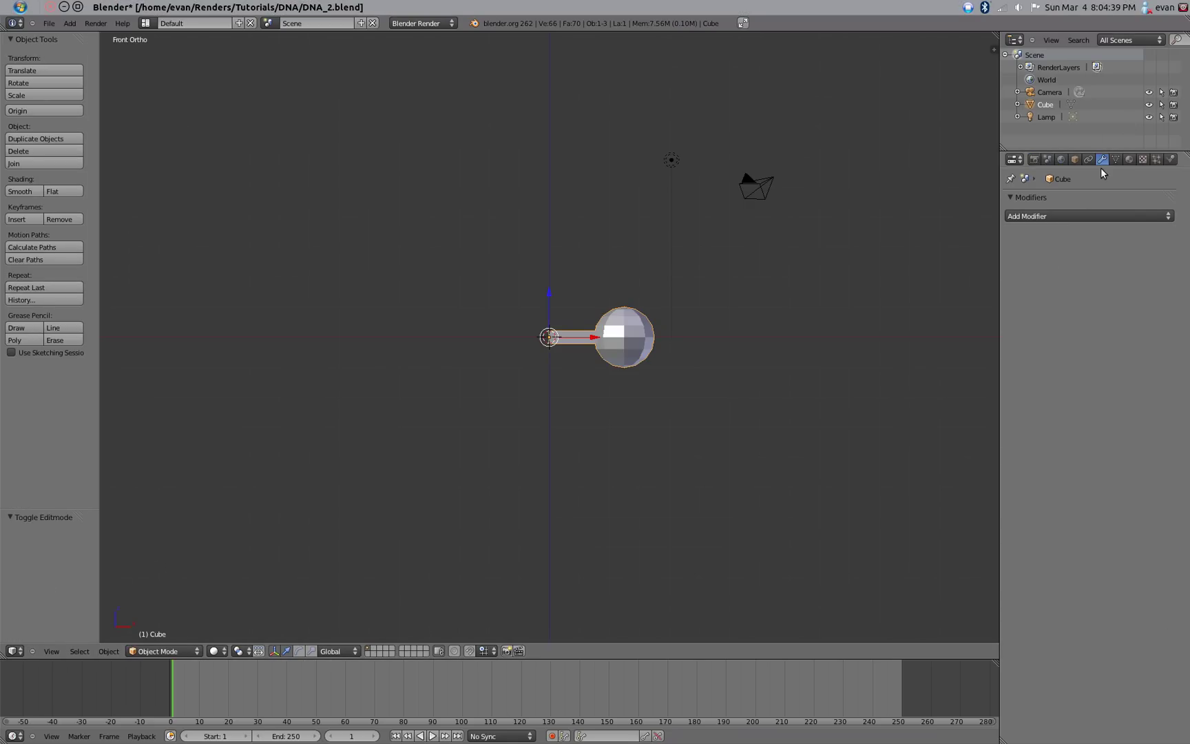
left_click(1058, 216)
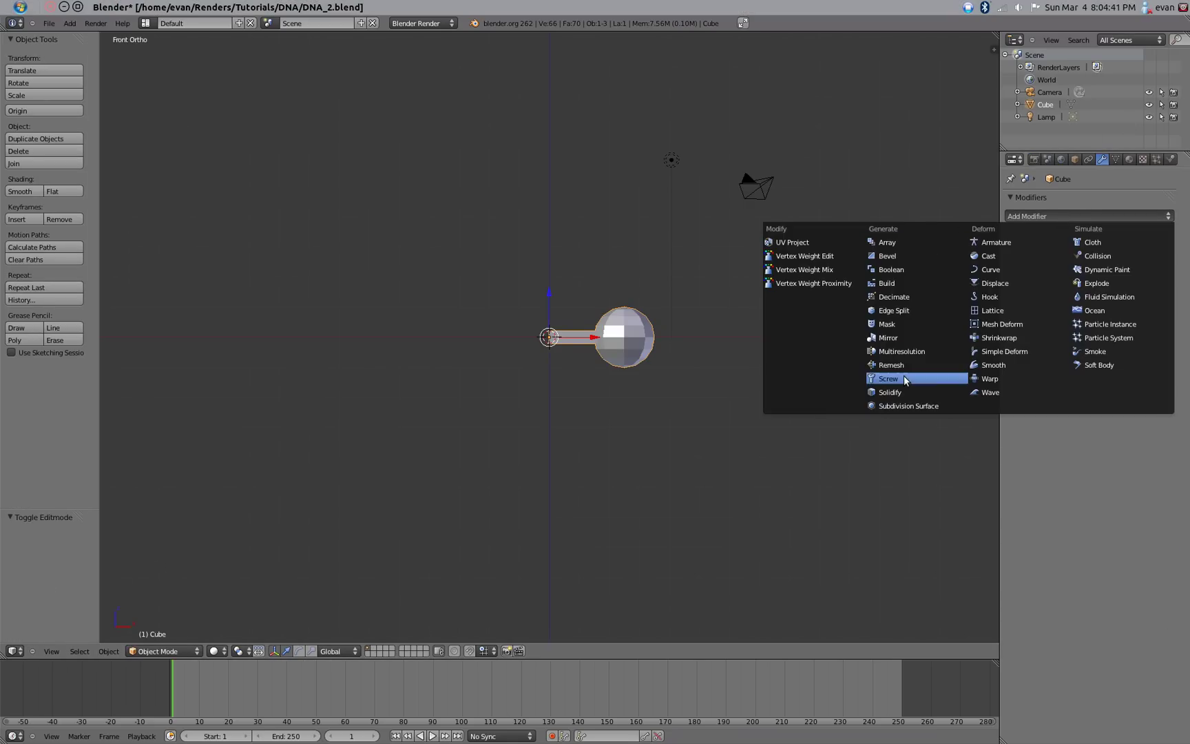
left_click(905, 337)
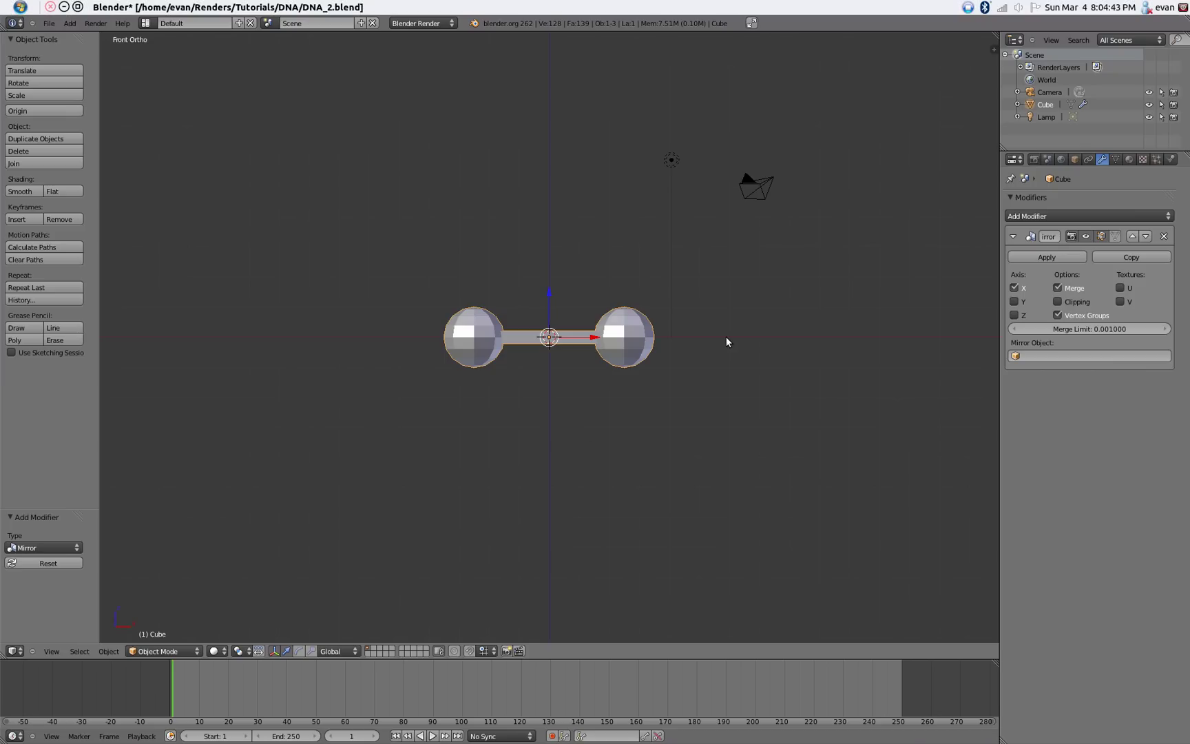
left_click(27, 191)
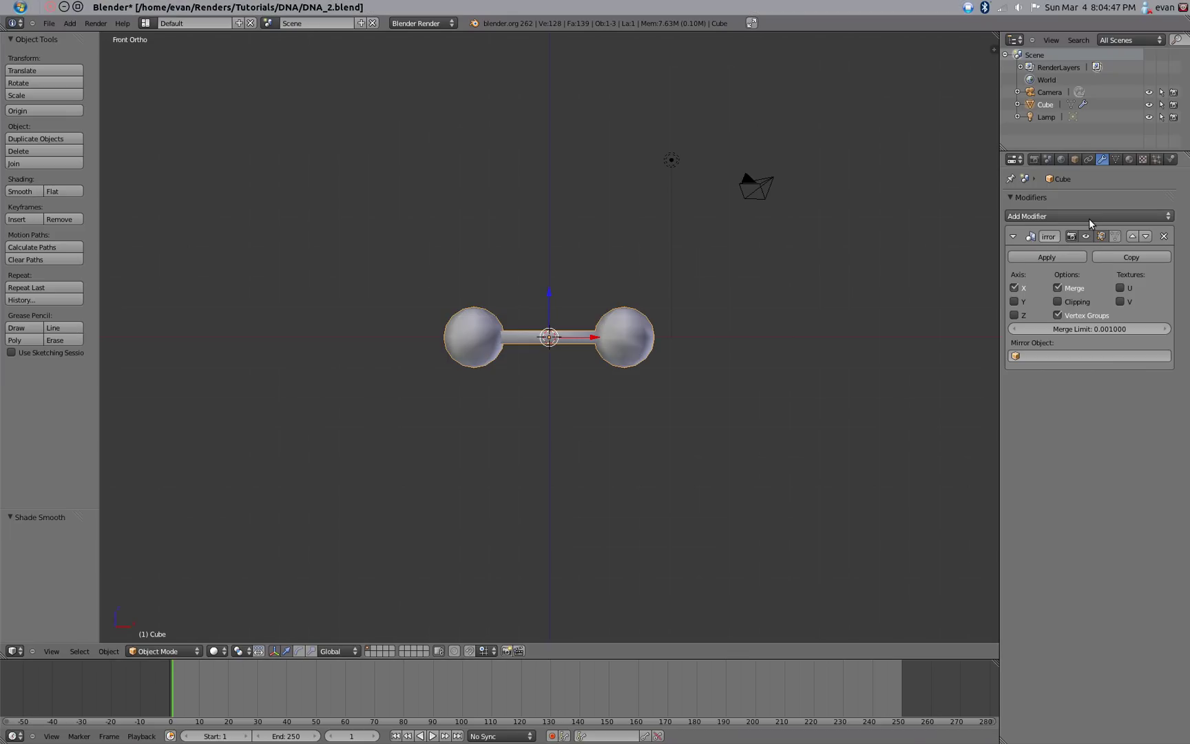
Add an Empty at the 3D cursor and reselect the dumbbell object.
key("shift+a")
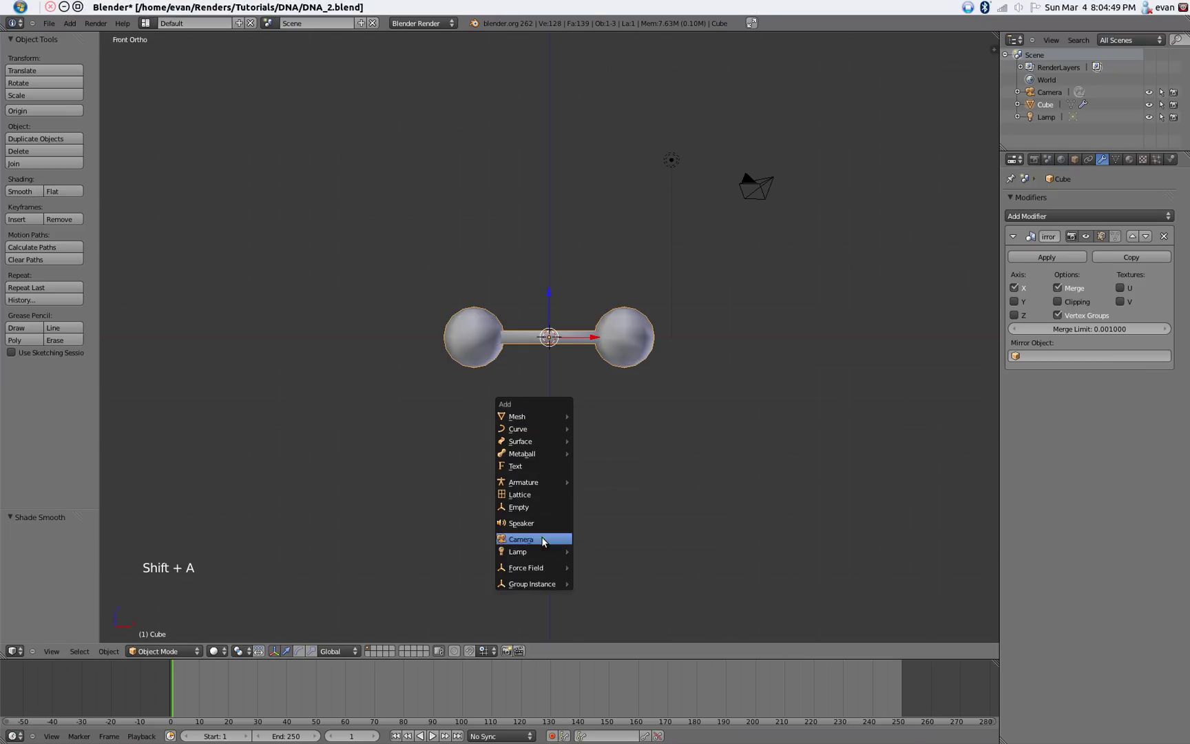
left_click(541, 508)
right_click(633, 358)
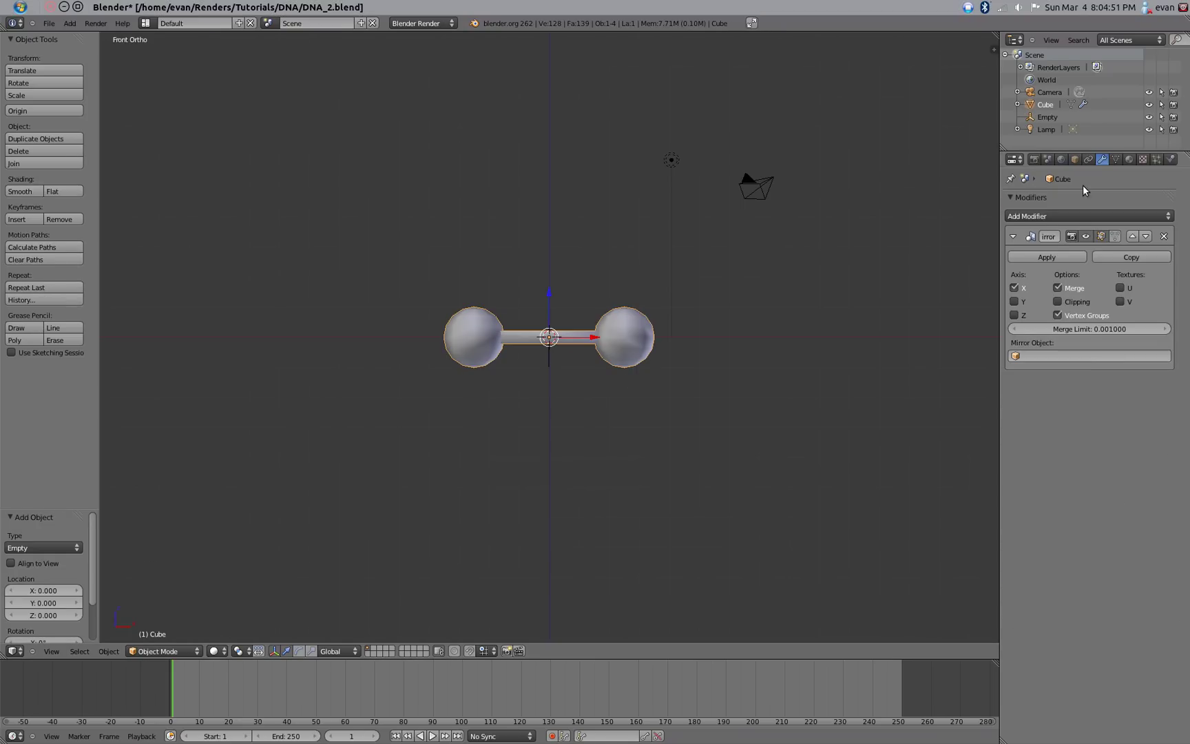
Add an Array modifier to the dumbbell object with a fixed count of 5.
left_click(1067, 216)
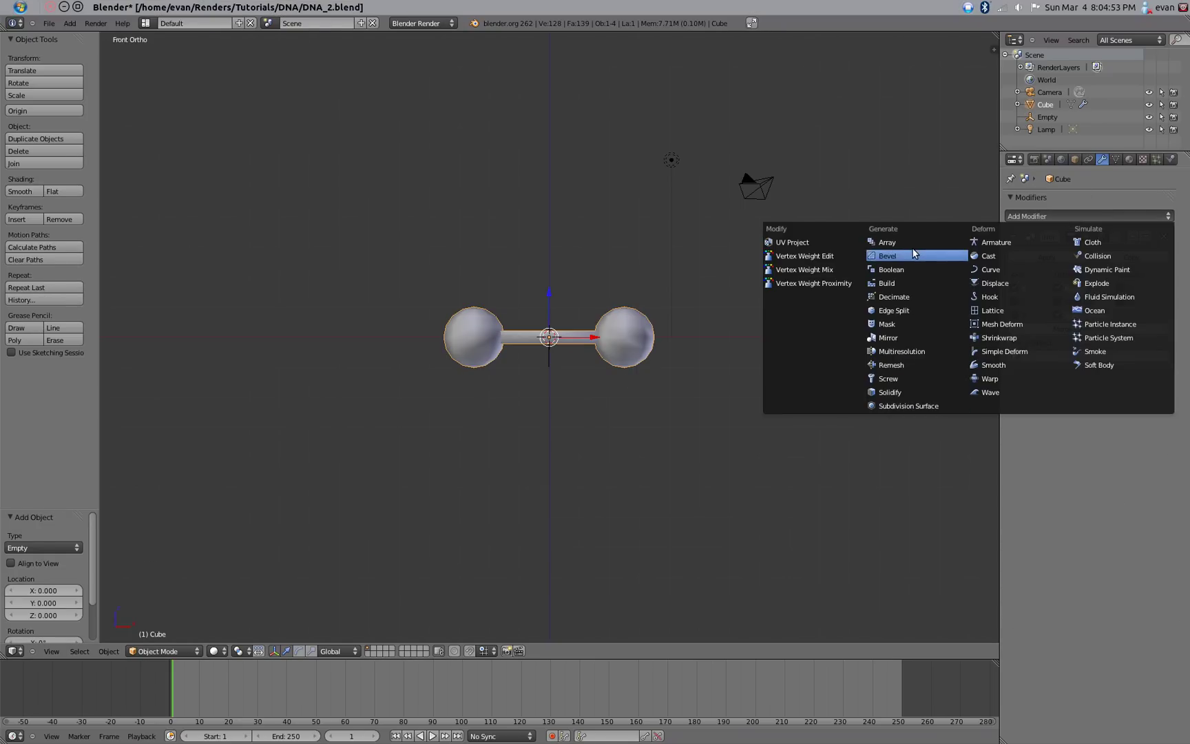
left_click(888, 242)
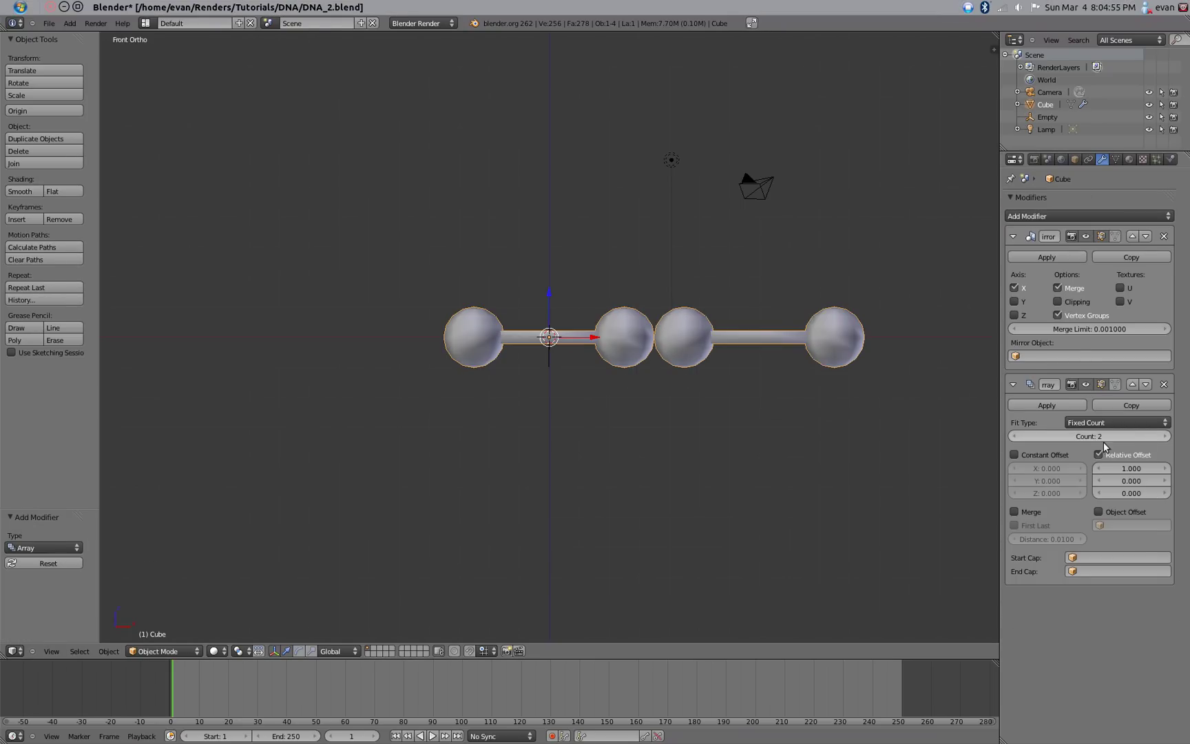
left_click(1163, 436)
left_click(1162, 436)
left_click(1163, 437)
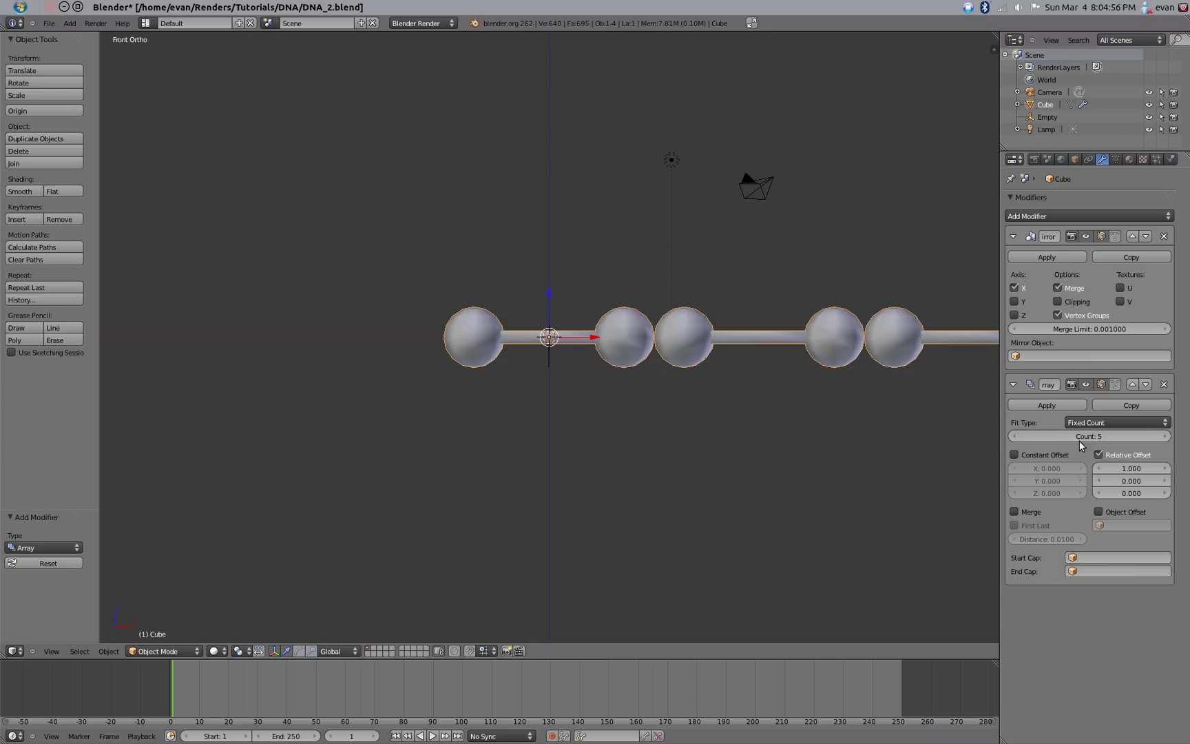
Set the array's relative offset to 0 on X and 1.5 on Z, and enable Object Offset with the Empty as its object.
left_click(1131, 468)
type("0")
key("Return")
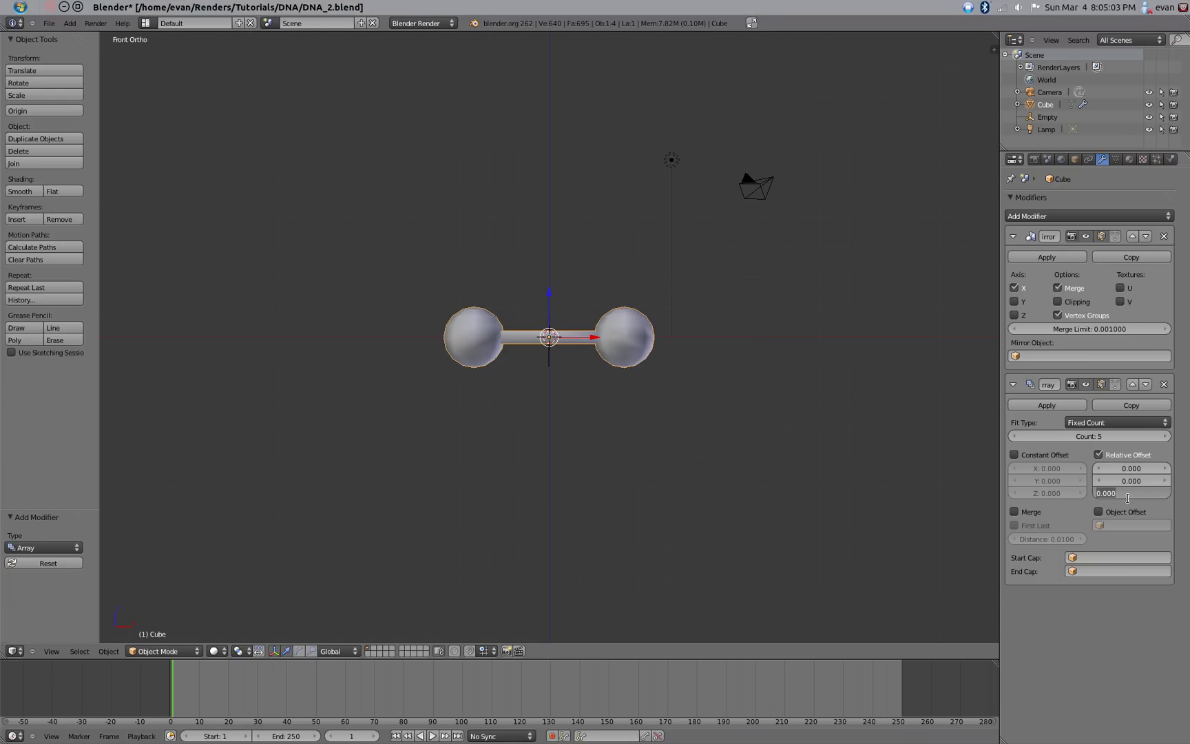
type("1")
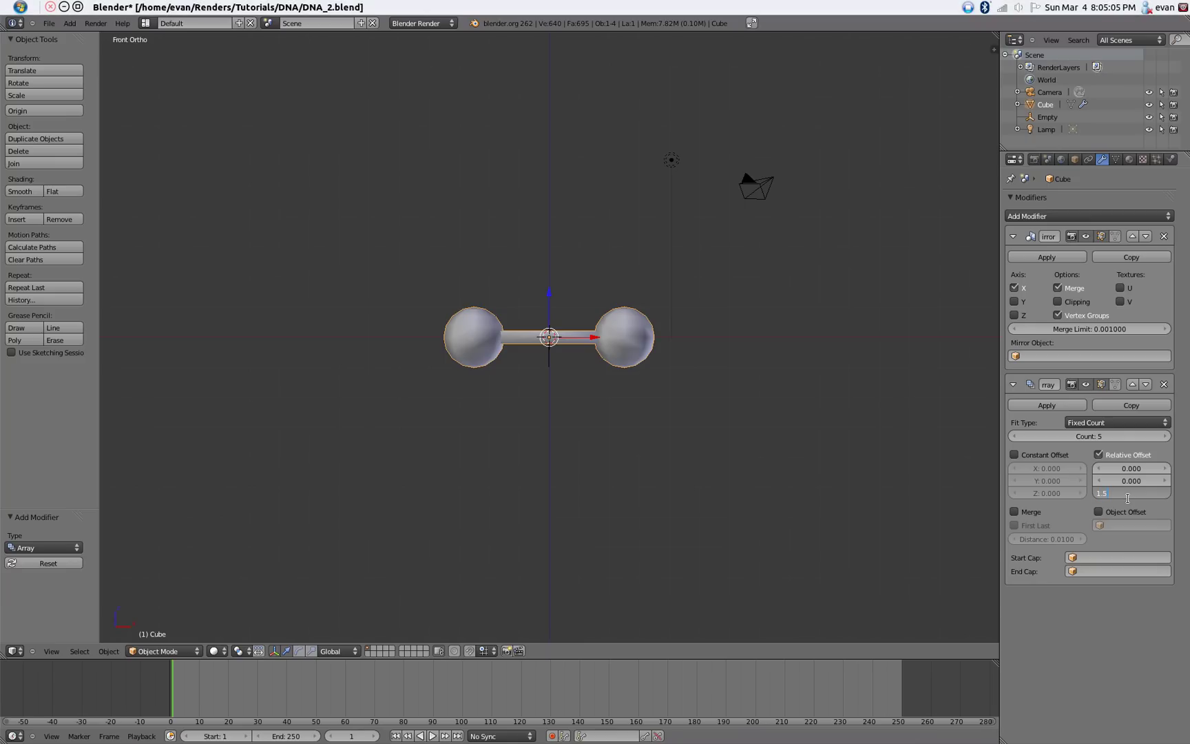
type(".5")
key("Return")
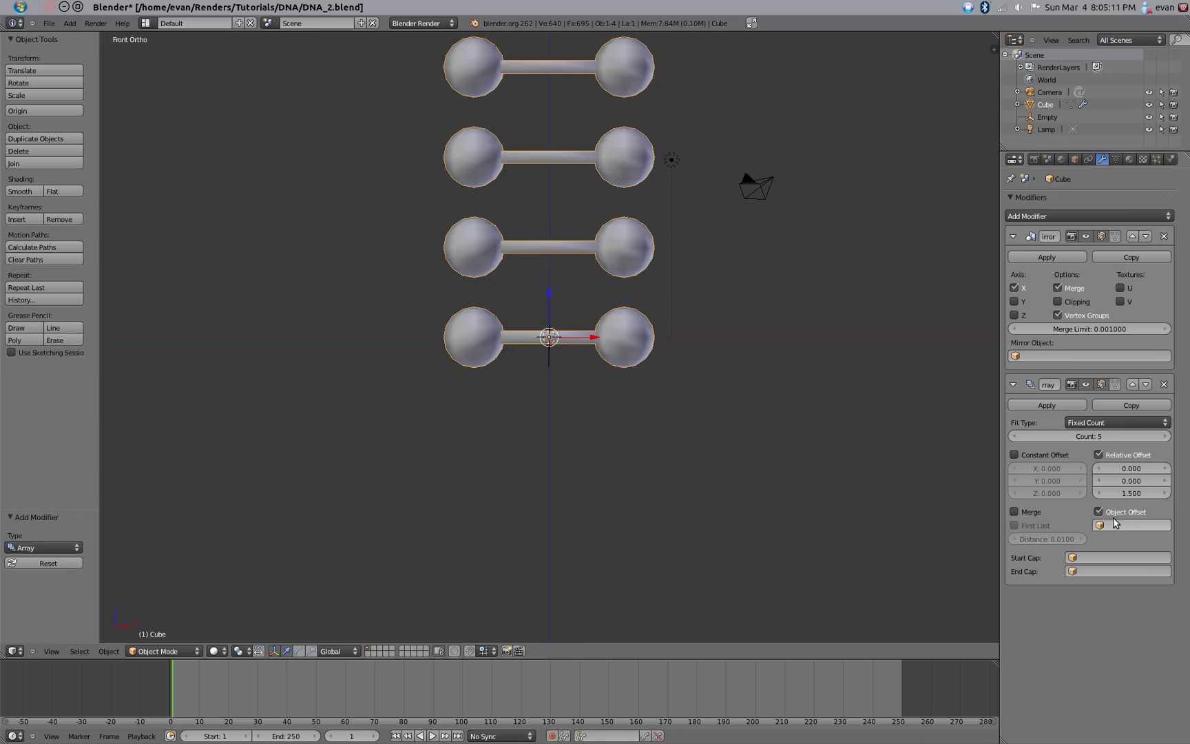
left_click(1127, 524)
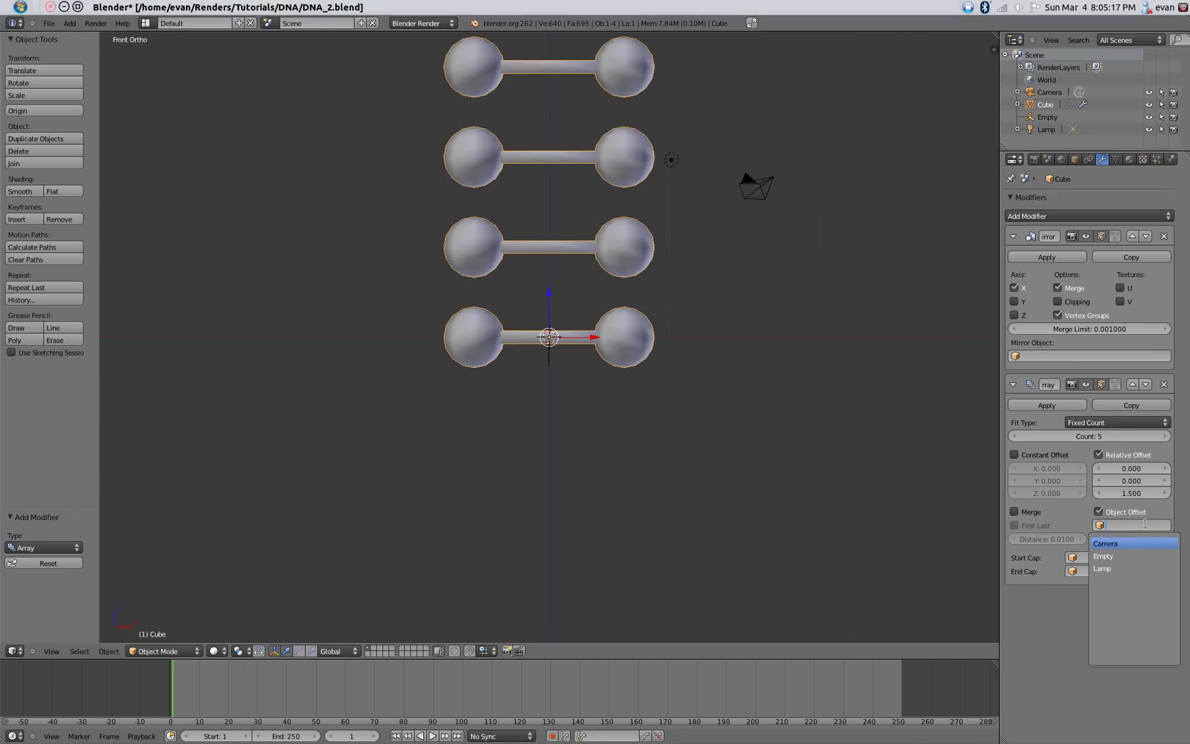
left_click(1126, 556)
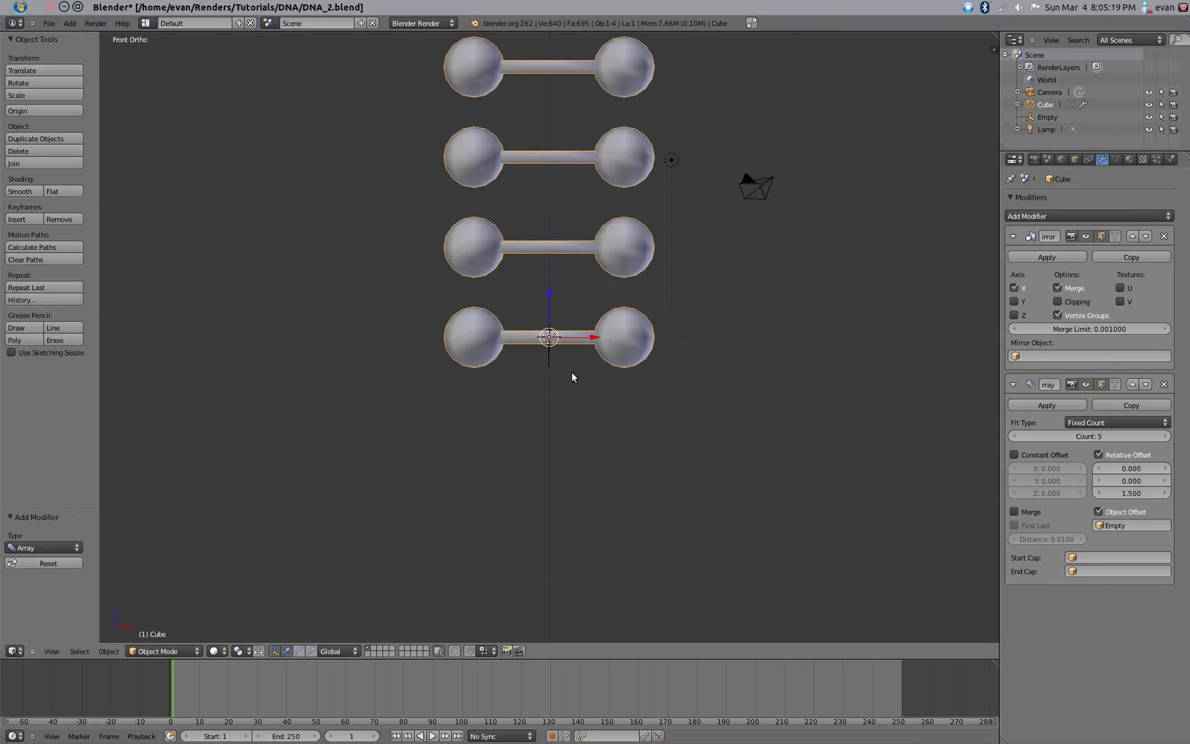
Try rotating the Empty about the global Z axis to preview the twist of the arrayed rungs.
right_click(571, 373)
scroll(592, 377, "up", 2)
scroll(602, 464, "down", 1)
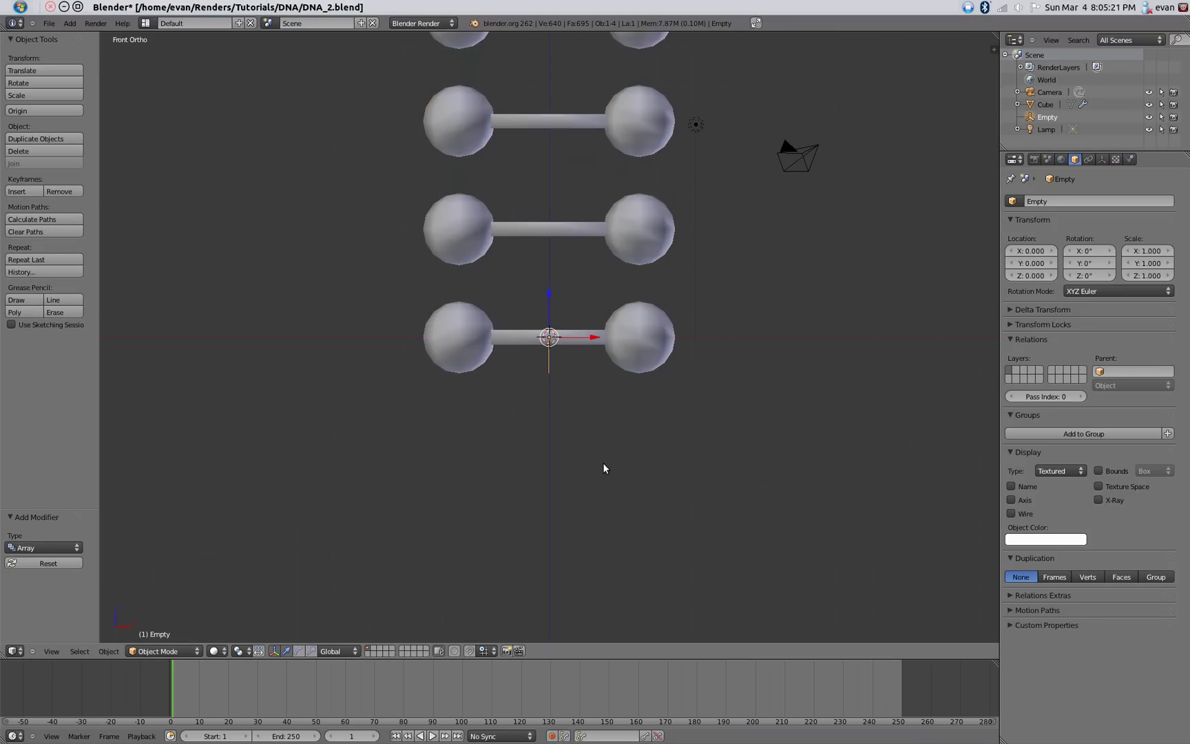
key("r")
key("z")
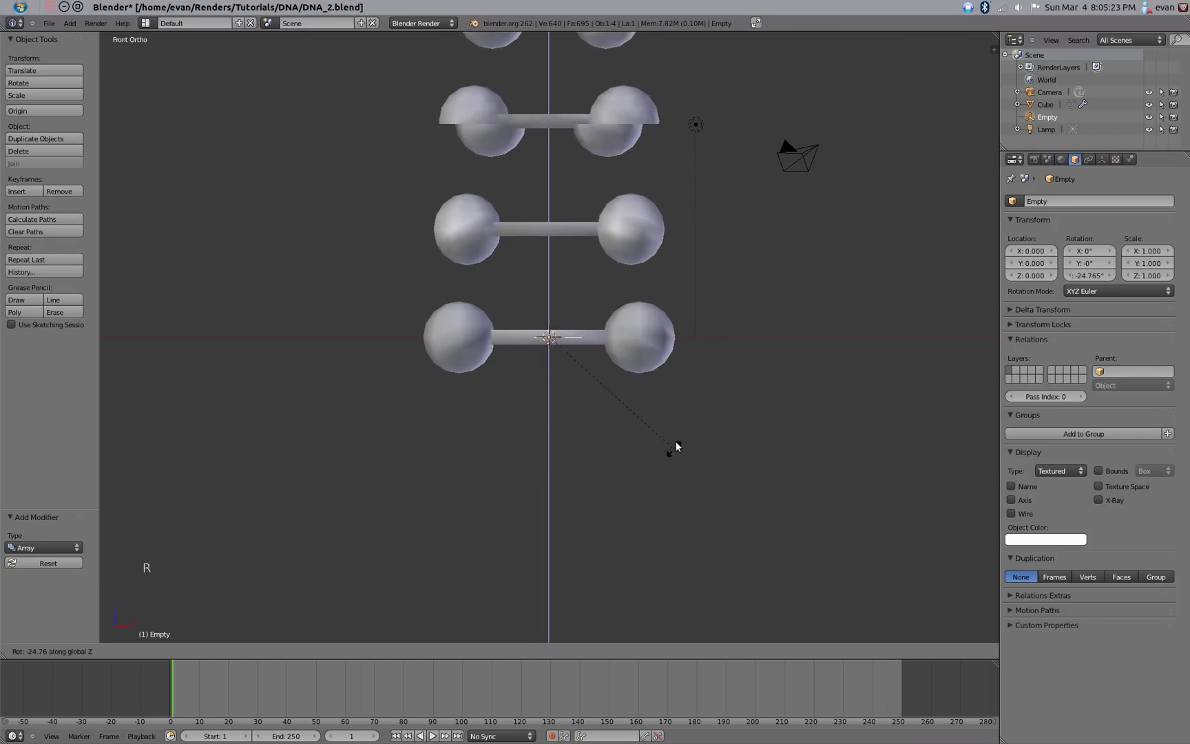
key("Escape")
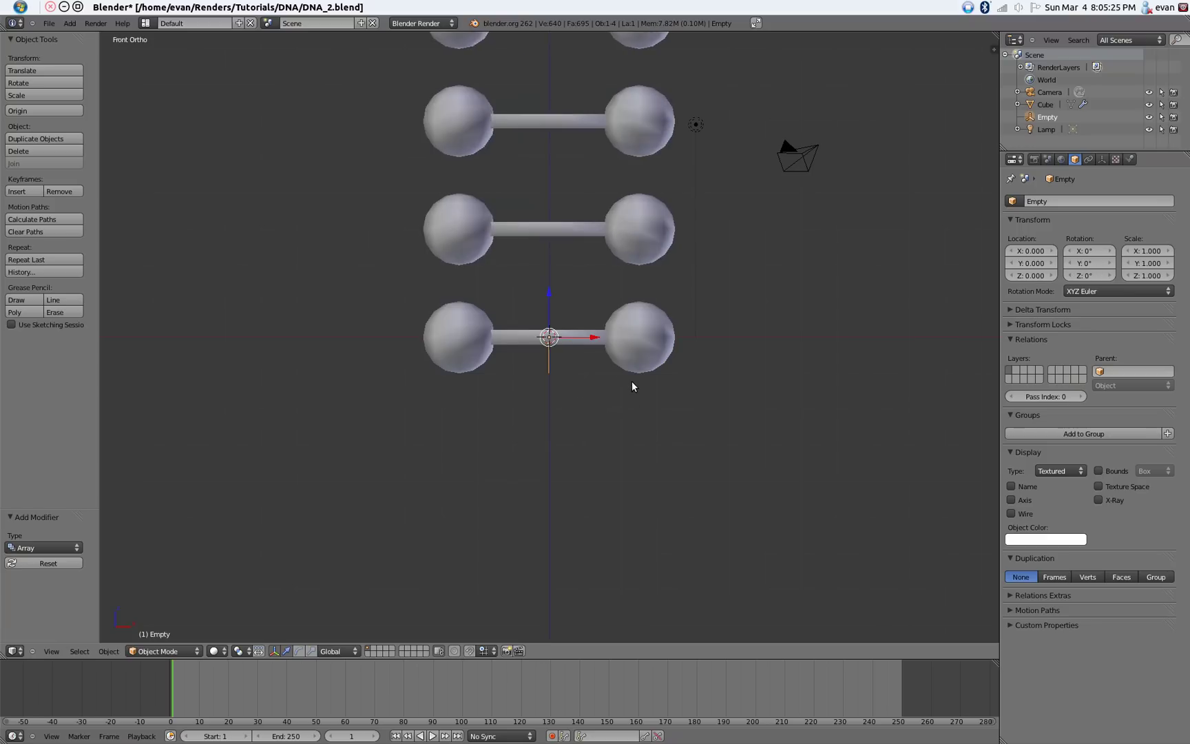
scroll(632, 382, "down", 3)
key("r")
key("z")
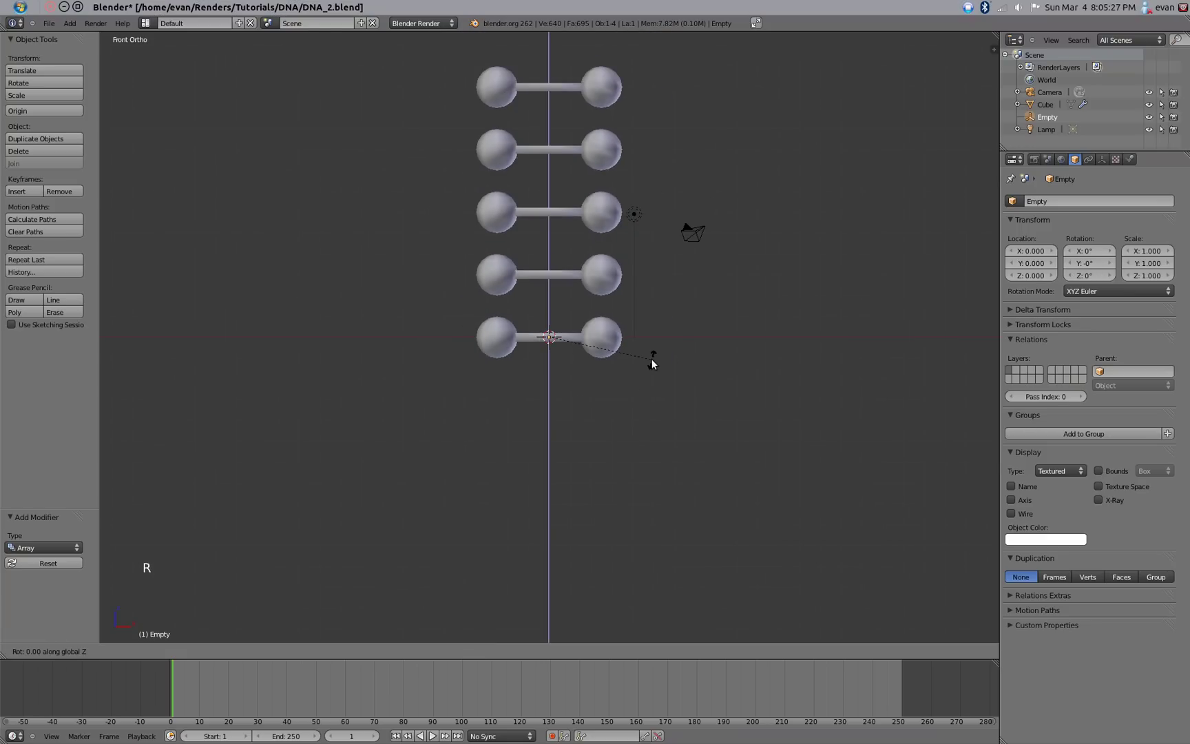
scroll(632, 325, "down", 1)
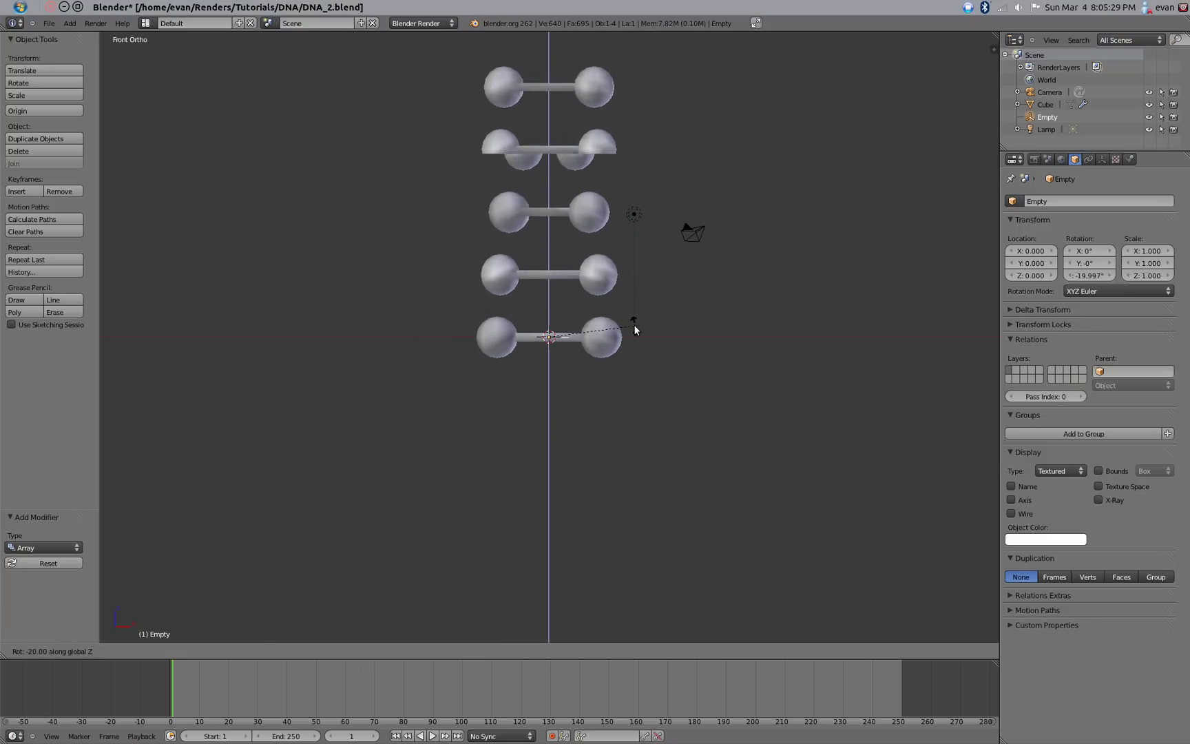
key("Escape")
Add a Subdivision Surface modifier to the dumbbell object and move it to the top of the modifier stack, above Mirror and Array.
right_click(595, 352)
scroll(651, 365, "up", 5)
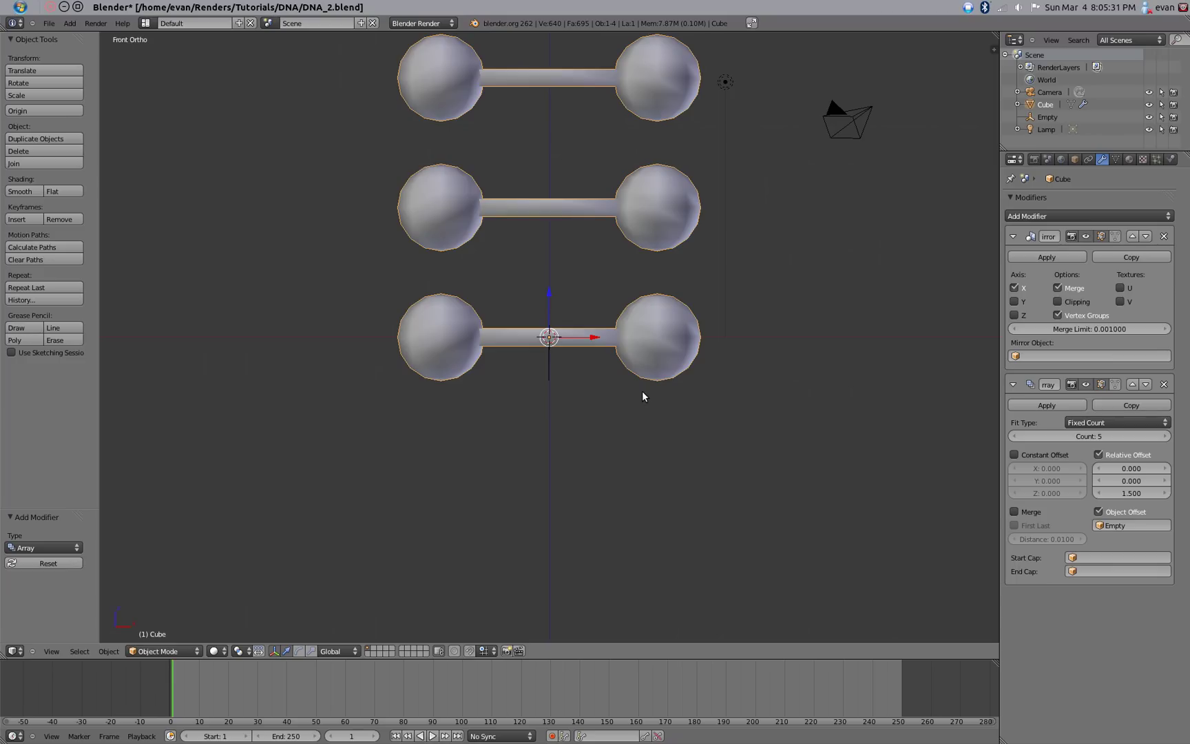
left_click(1081, 215)
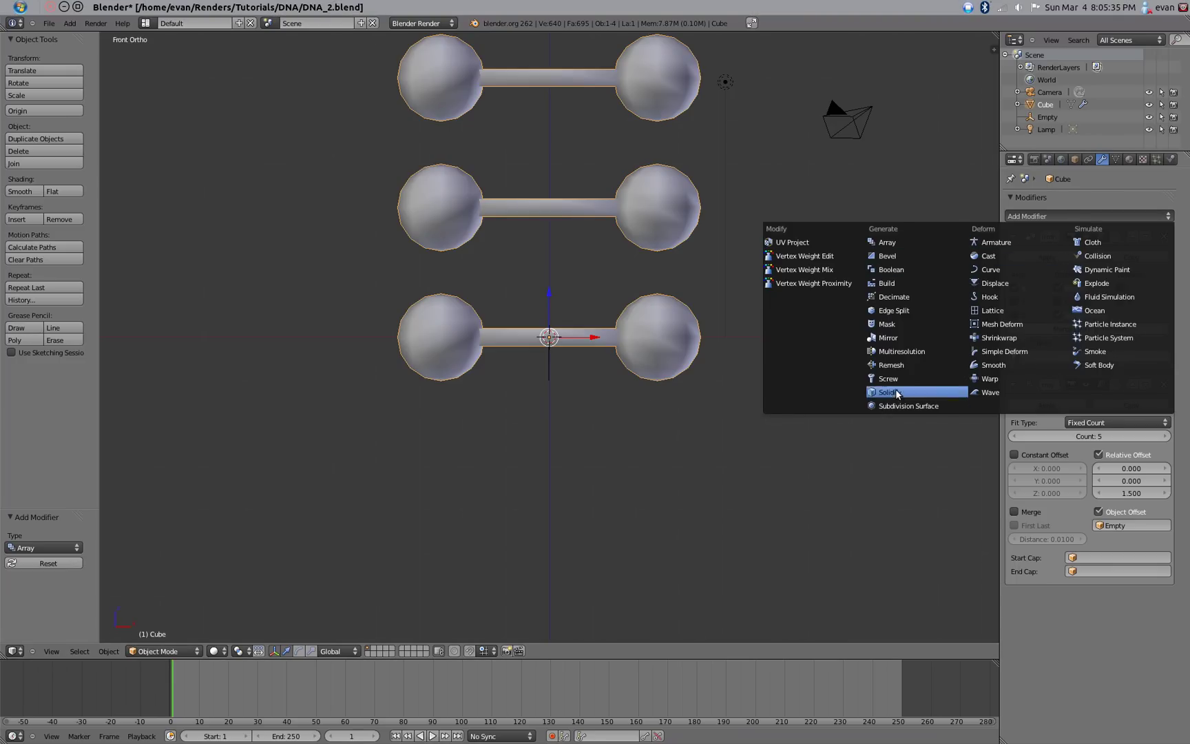
left_click(904, 405)
left_click(1132, 598)
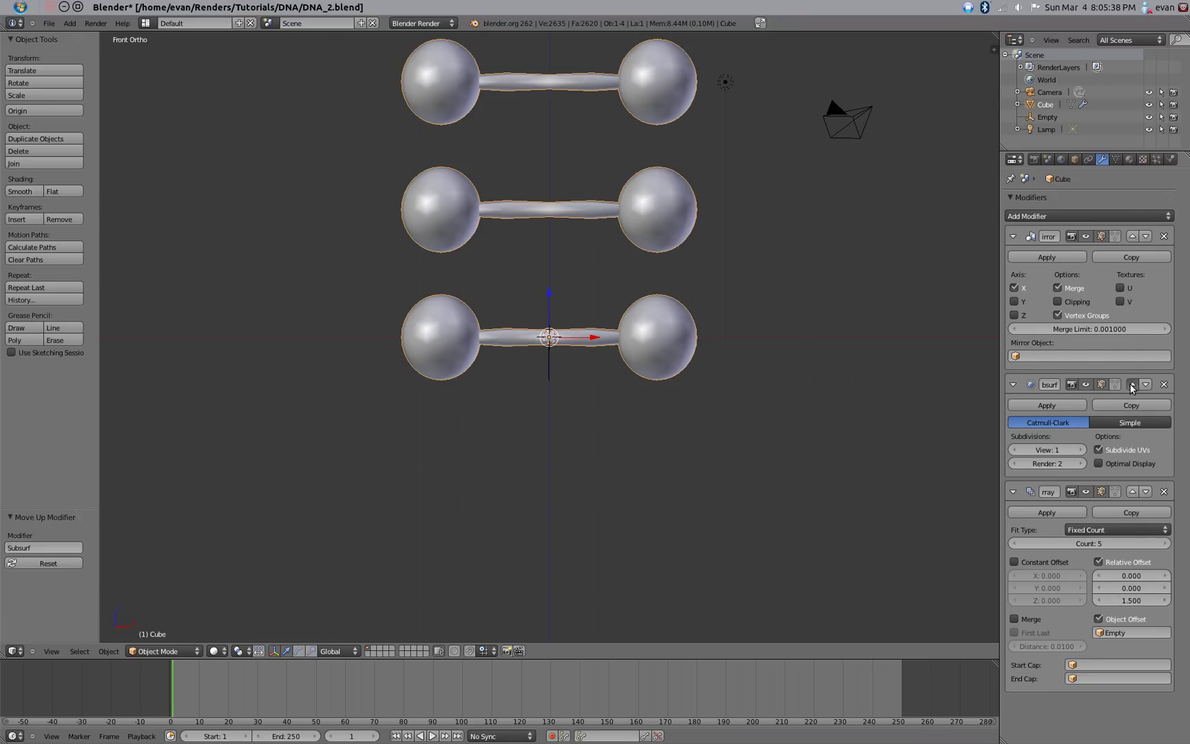
left_click(1132, 385)
middle_click_drag(648, 246, 677, 295)
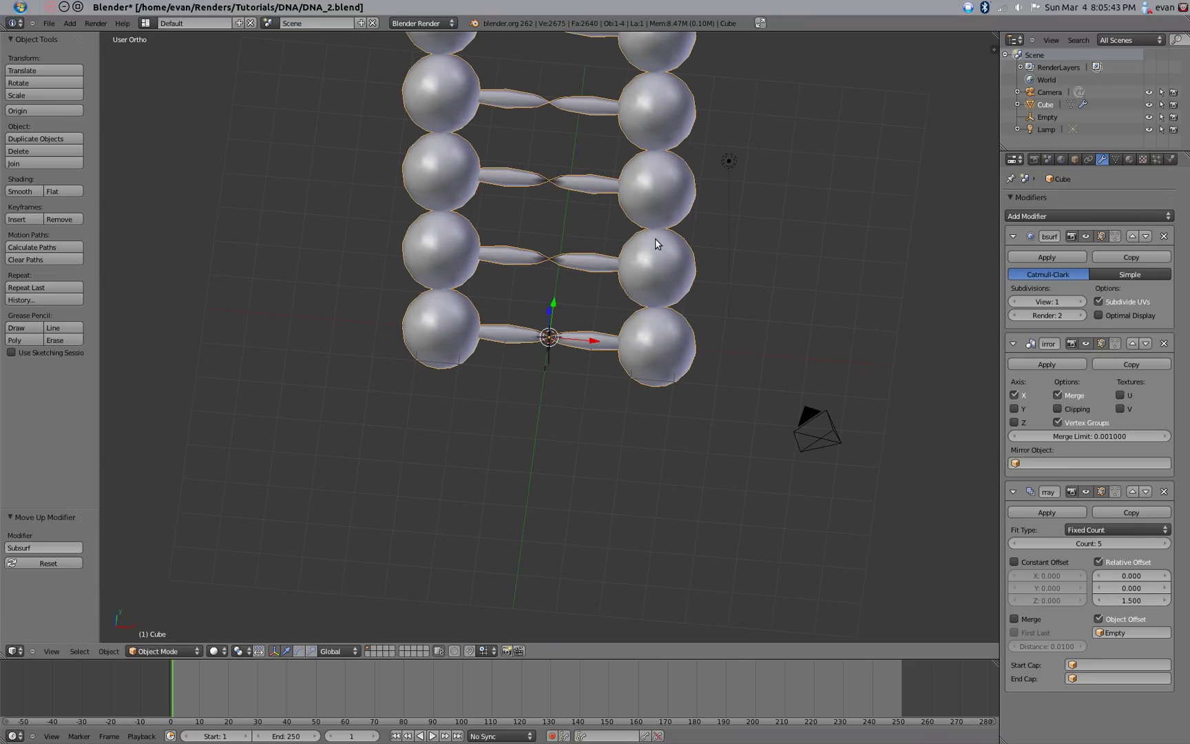
Add a Bezier curve at the world origin and rotate it 90° about the global Y axis.
key("KP_0")
key("KP_1")
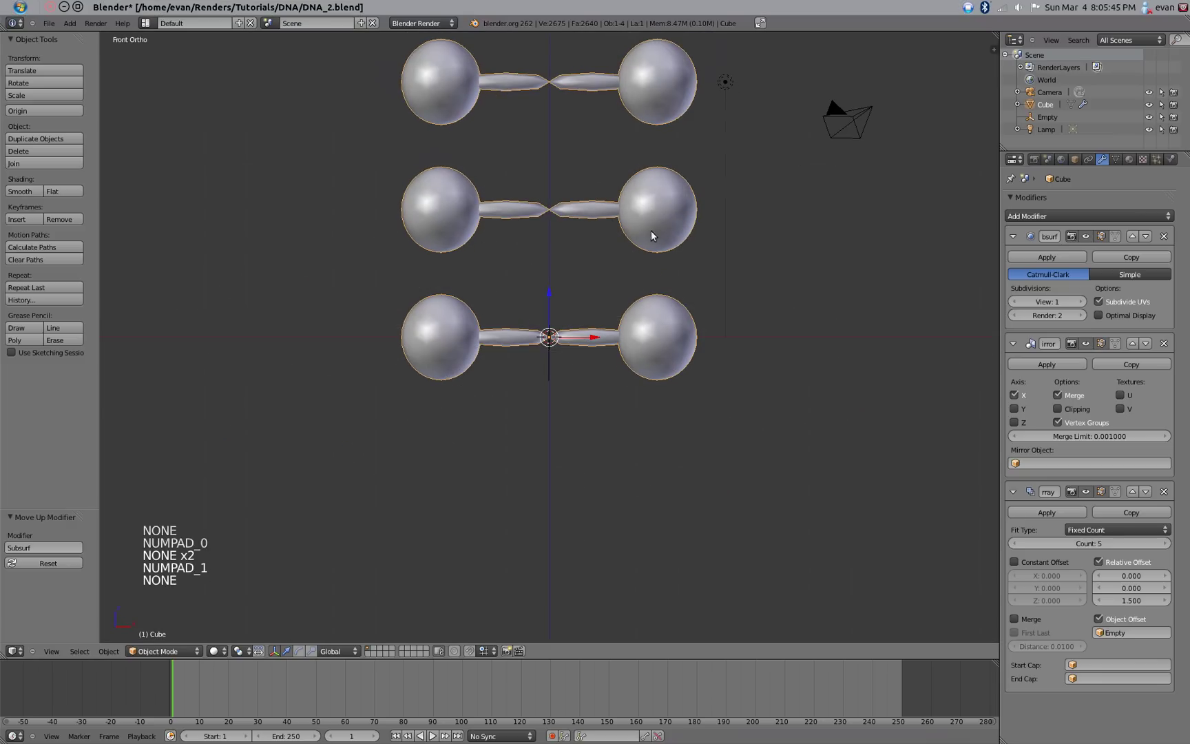
scroll(665, 303, "down", 4)
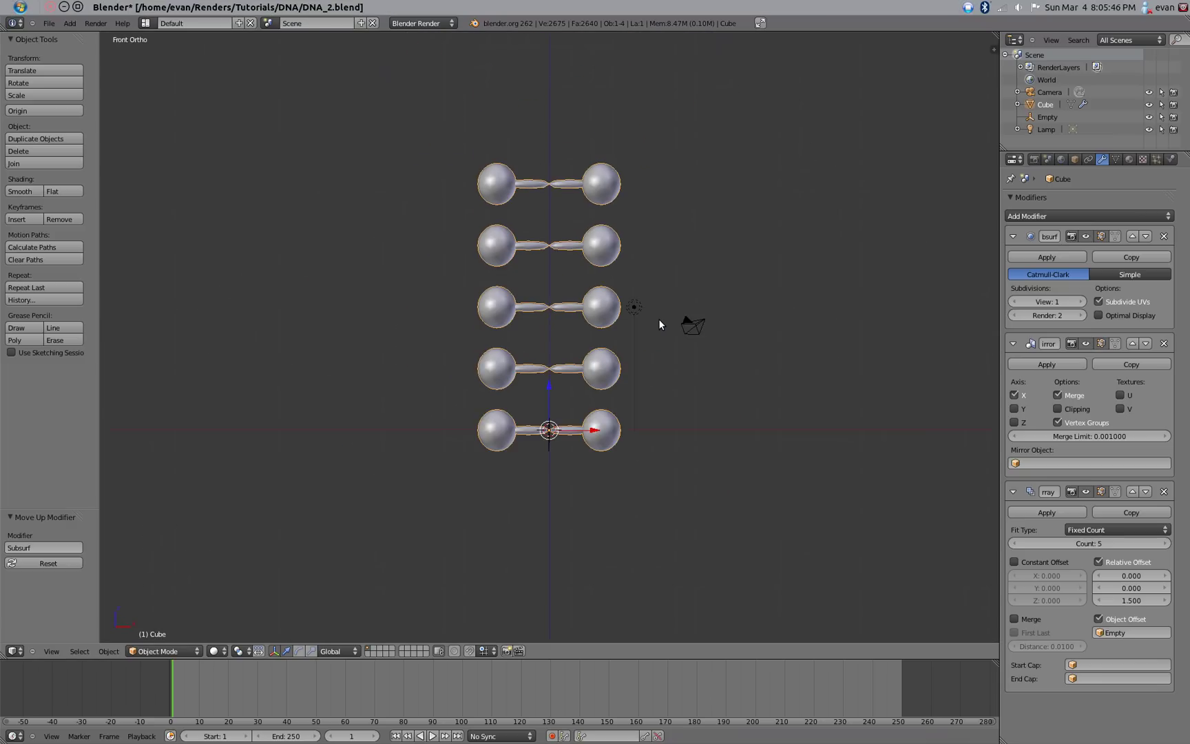
scroll(658, 318, "up", 1)
key("shift+a")
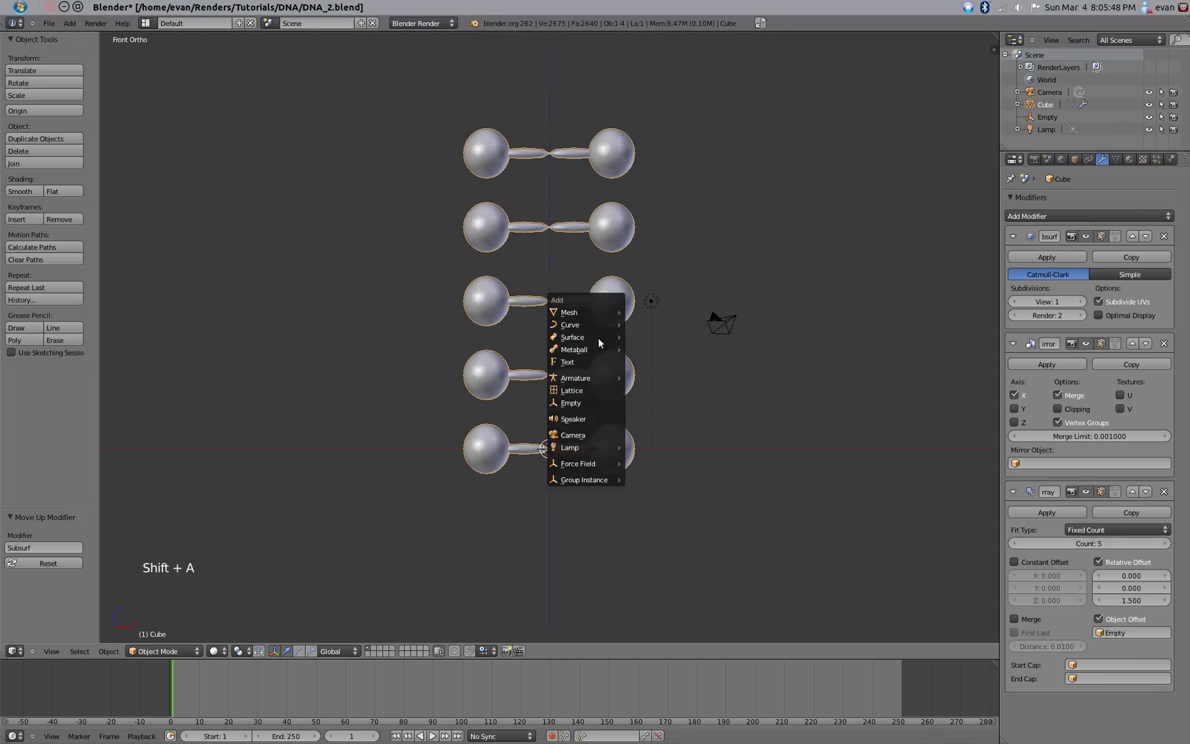
mouse_move(603, 322)
left_click(652, 324)
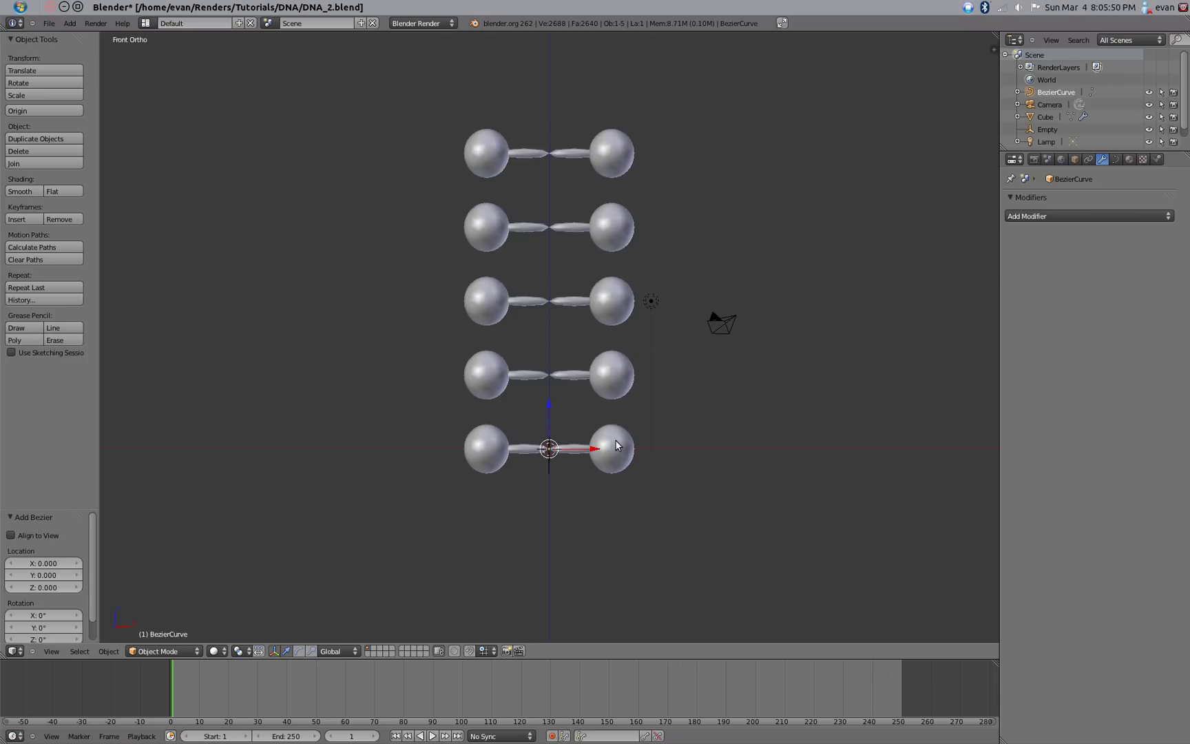
key("r")
key("0")
key("Return")
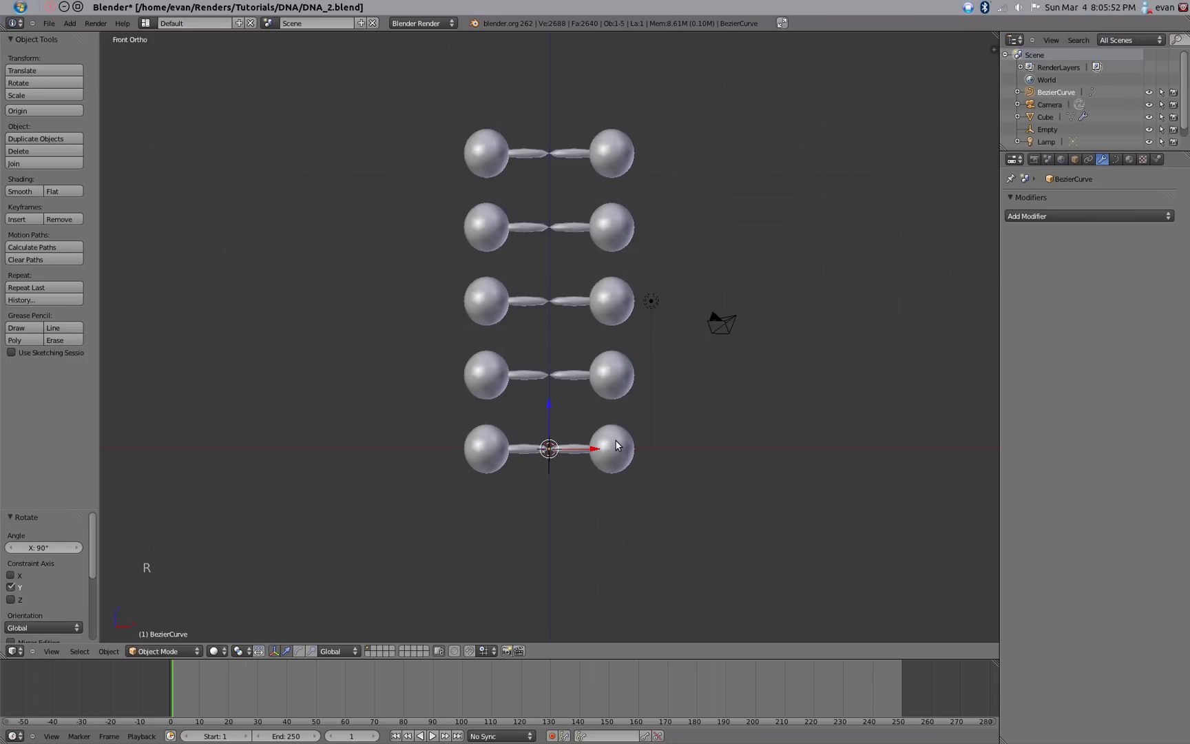
Scale the Bezier curve uniformly by a factor of 30.
key("KP_3")
key("g")
key("z")
left_click(609, 462)
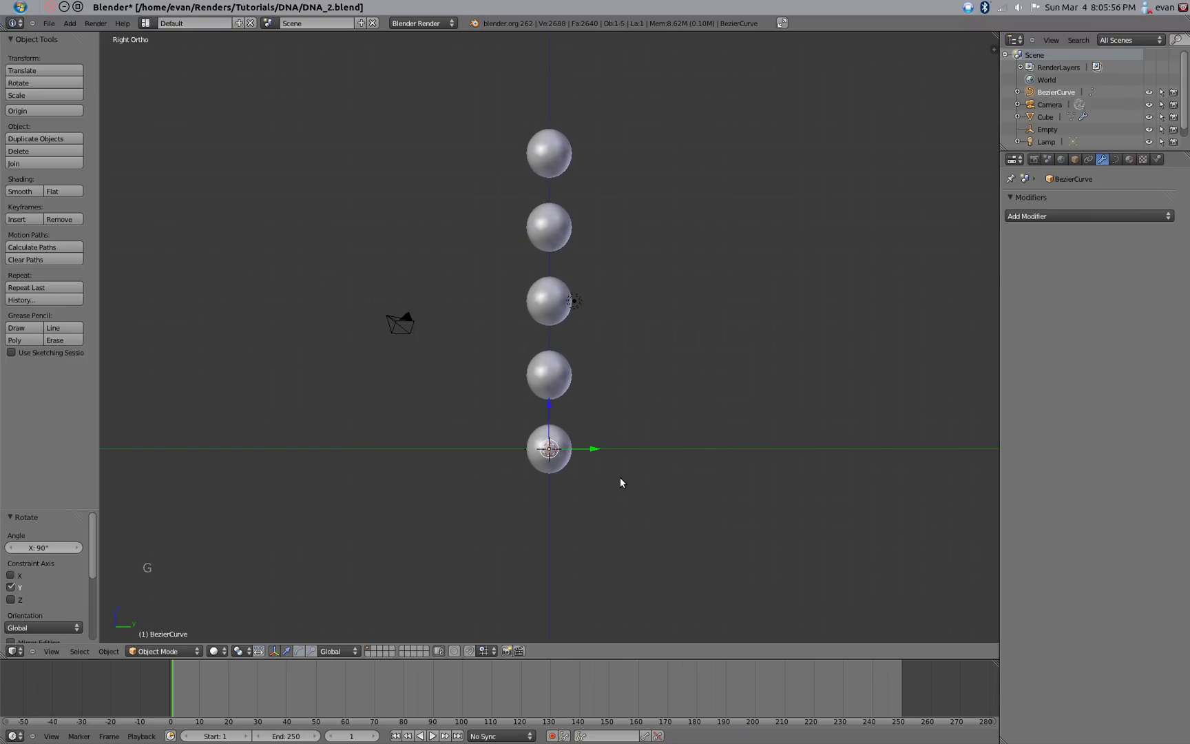
key("s")
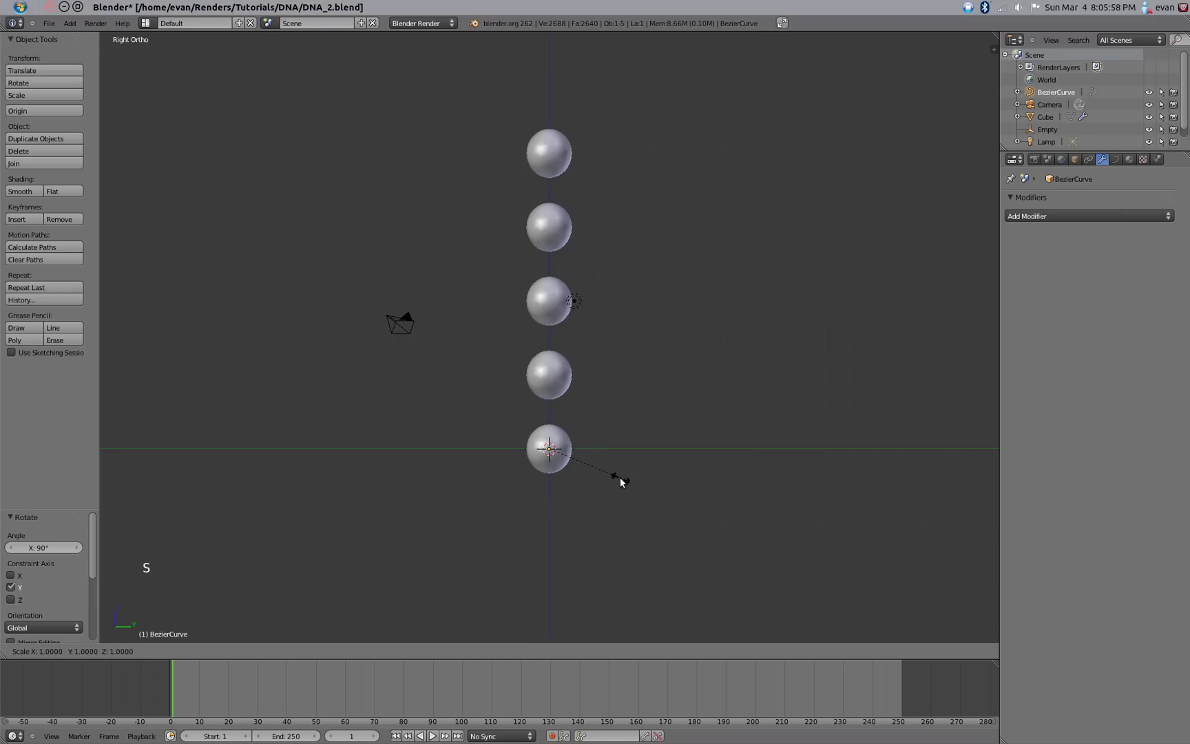
type("30")
key("Return")
Add a Curve modifier to the dumbbell object with BezierCurve as its deforming object.
middle_click_drag(528, 413, 604, 440)
right_click(574, 410)
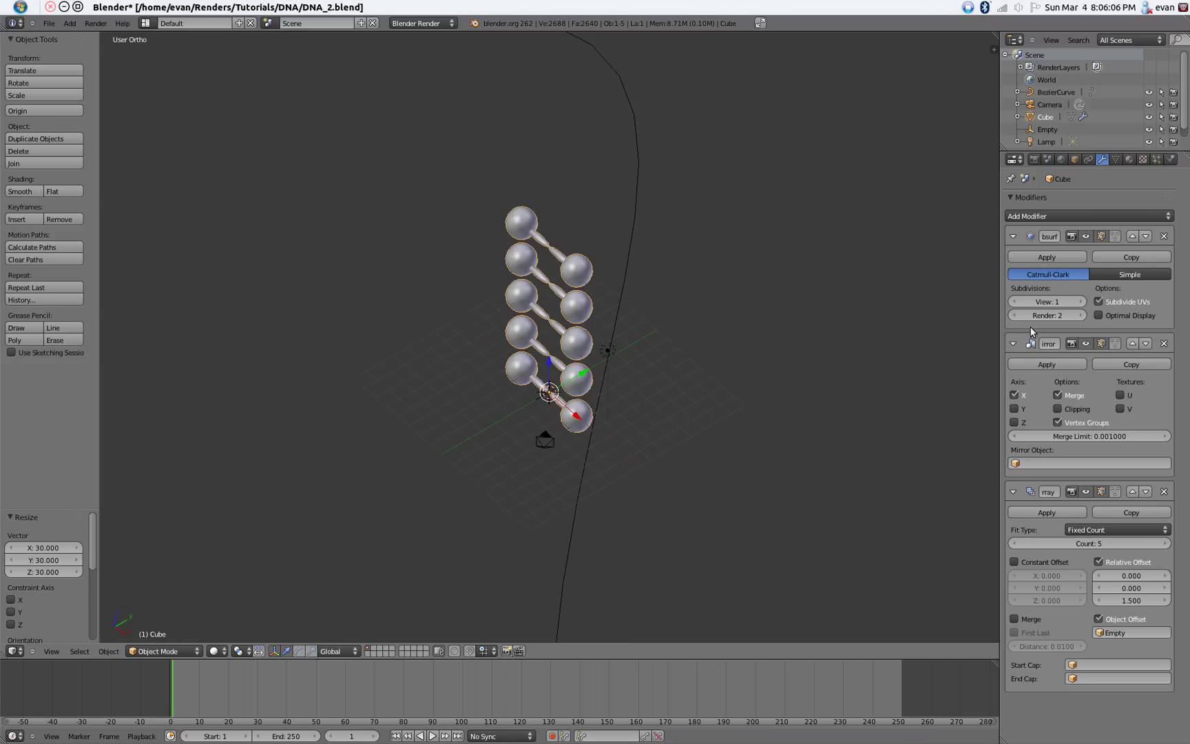
left_click(1054, 215)
left_click(1014, 272)
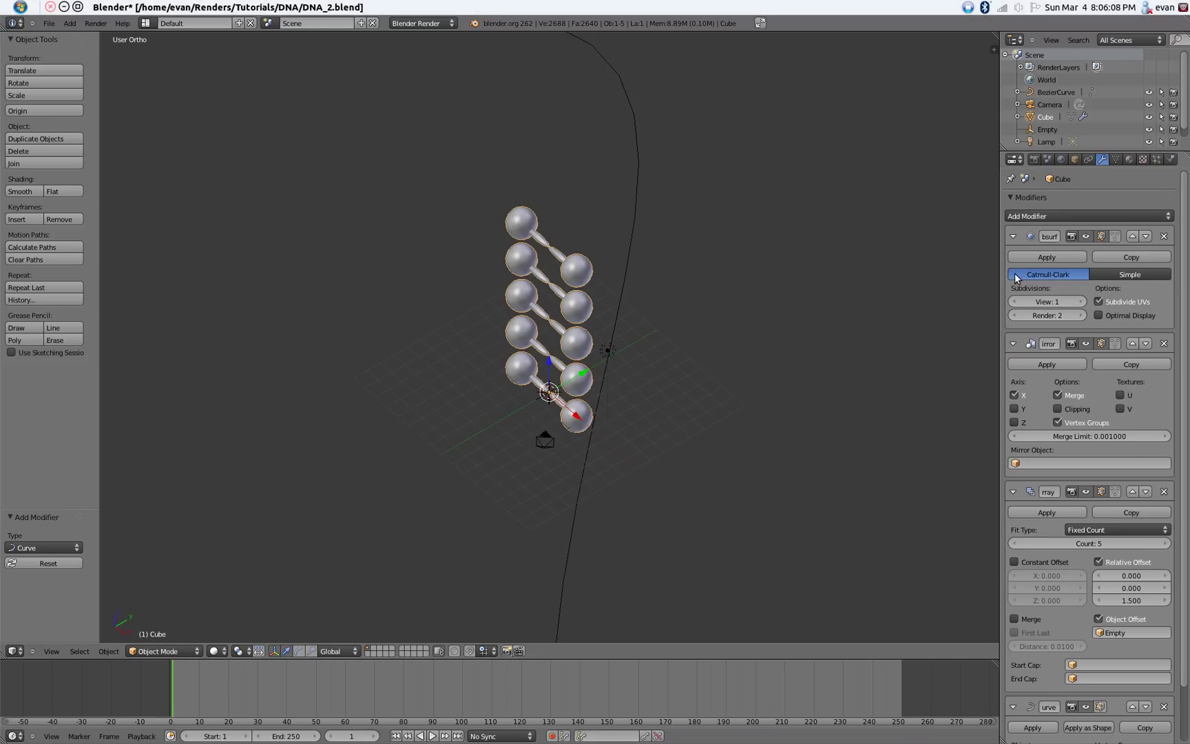
scroll(1065, 677, "down", 2)
left_click(1046, 695)
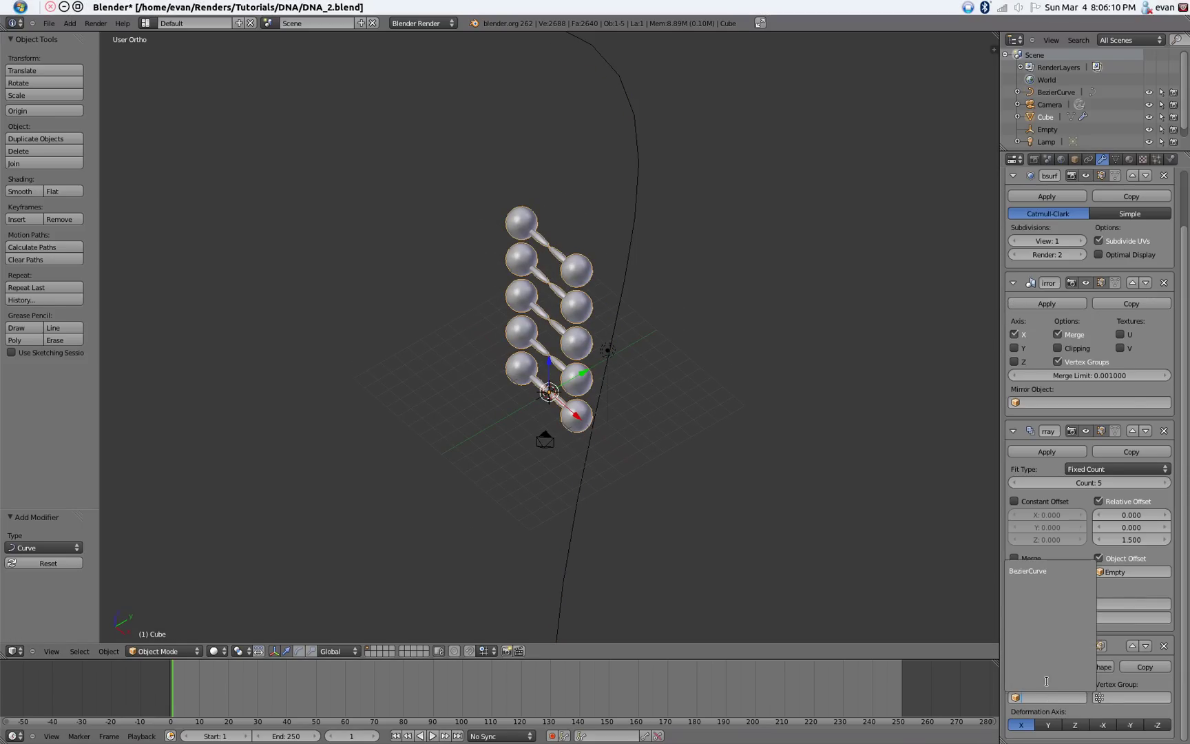
left_click(1047, 584)
scroll(578, 392, "down", 2)
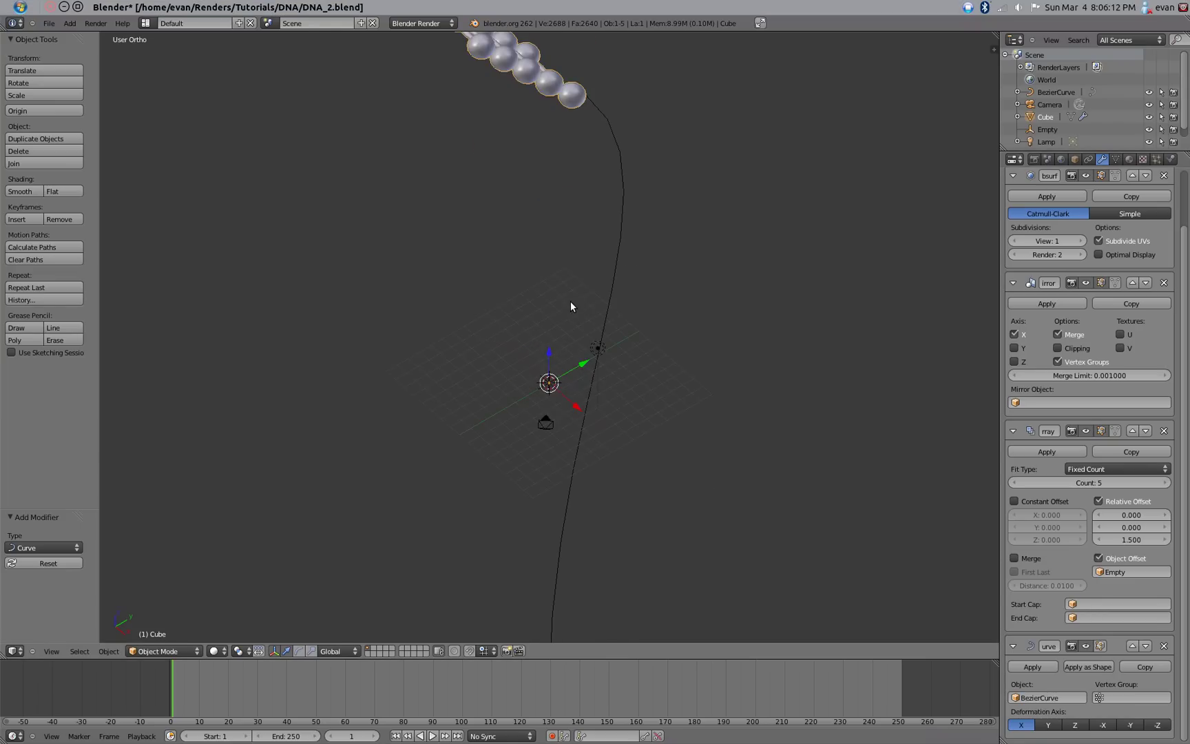
middle_click_drag(570, 150, 540, 138)
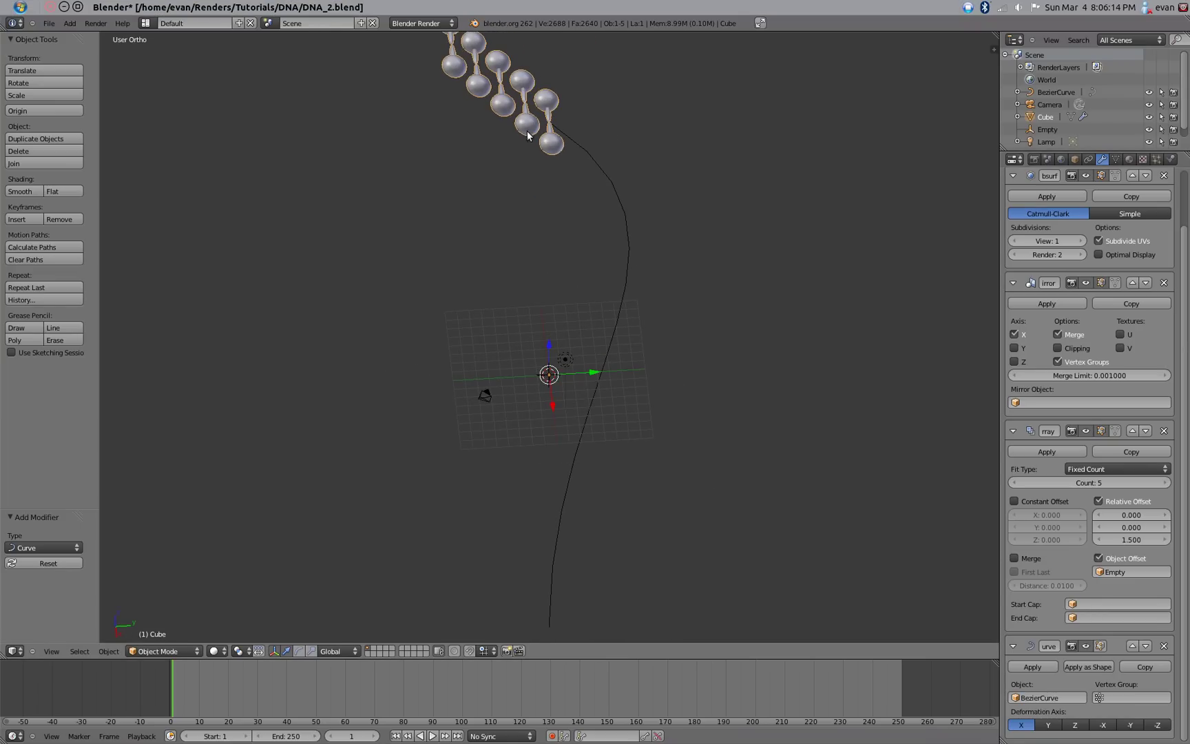
Set the Array modifier's fit type to Fit Curve and assign BezierCurve as its curve.
left_click(1125, 468)
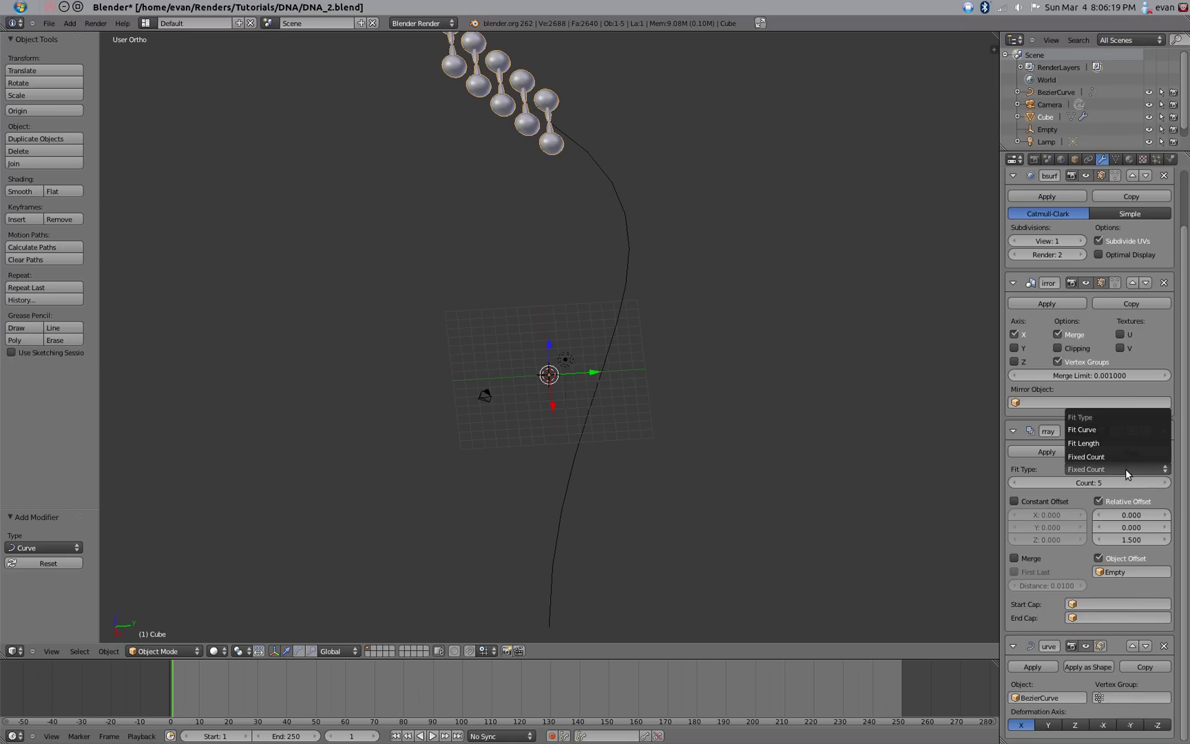
left_click(1126, 428)
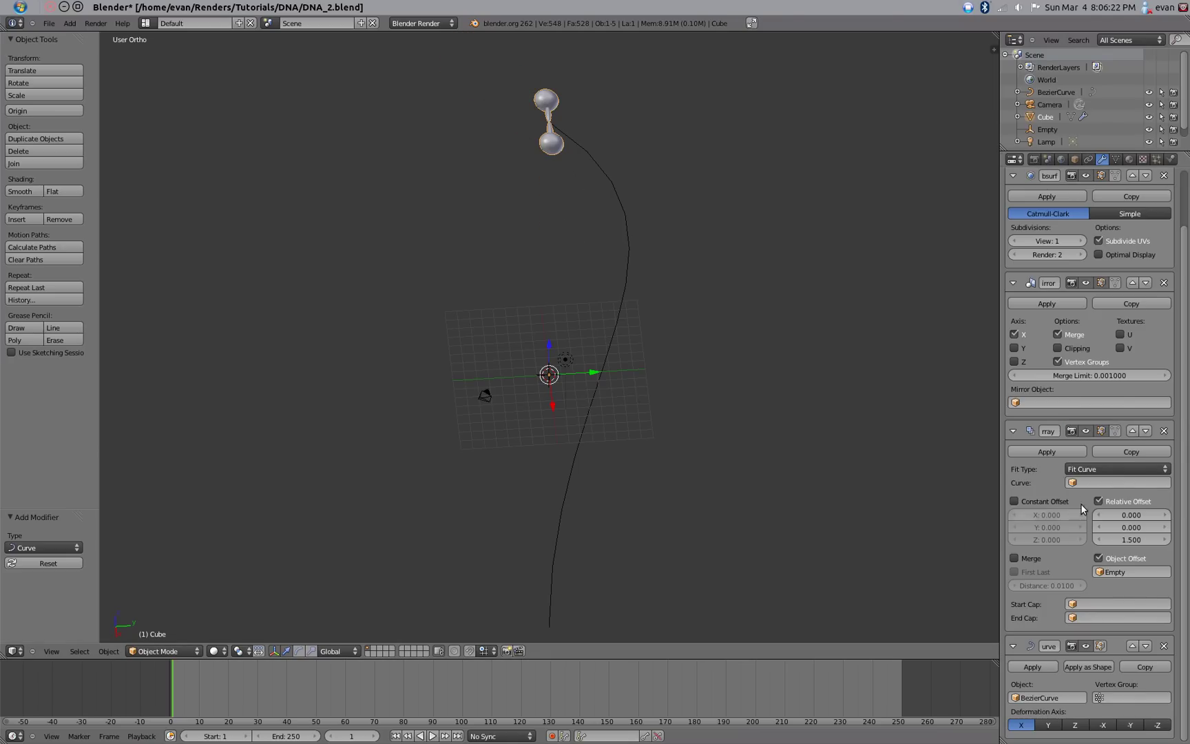
left_click(1115, 483)
left_click(1097, 500)
scroll(582, 338, "down", 3)
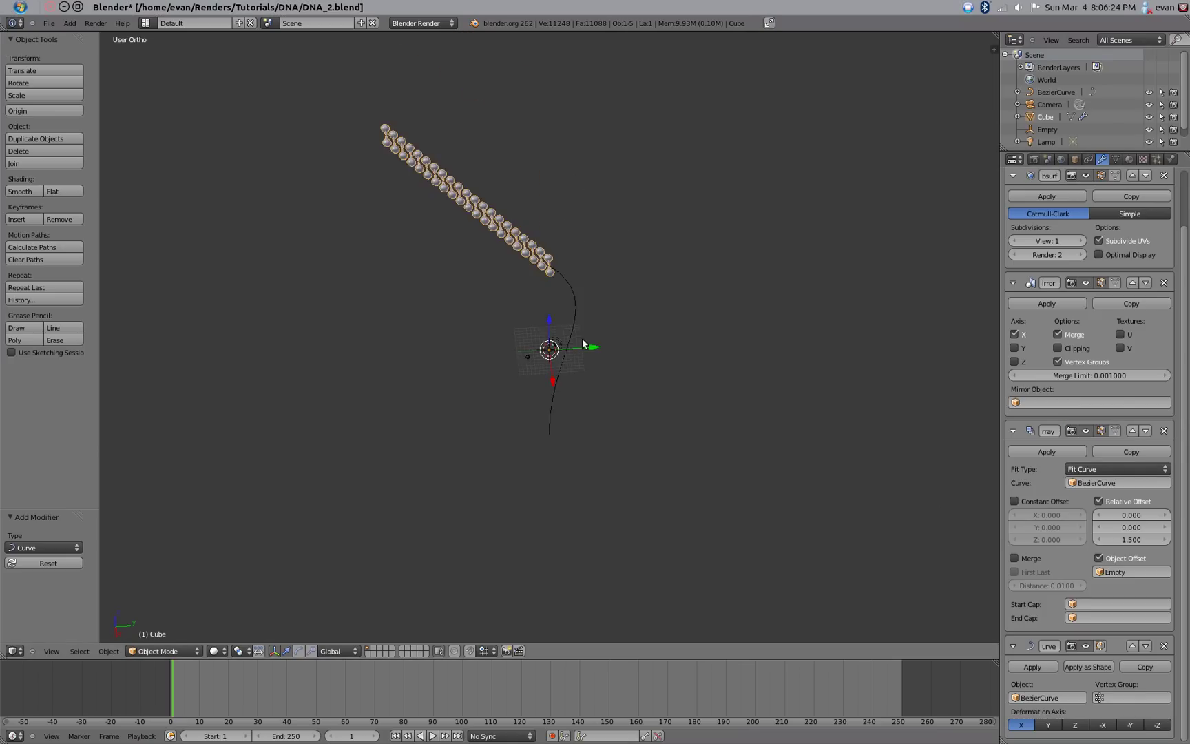
middle_click_drag(598, 300, 580, 332)
middle_click_drag(557, 483, 607, 369)
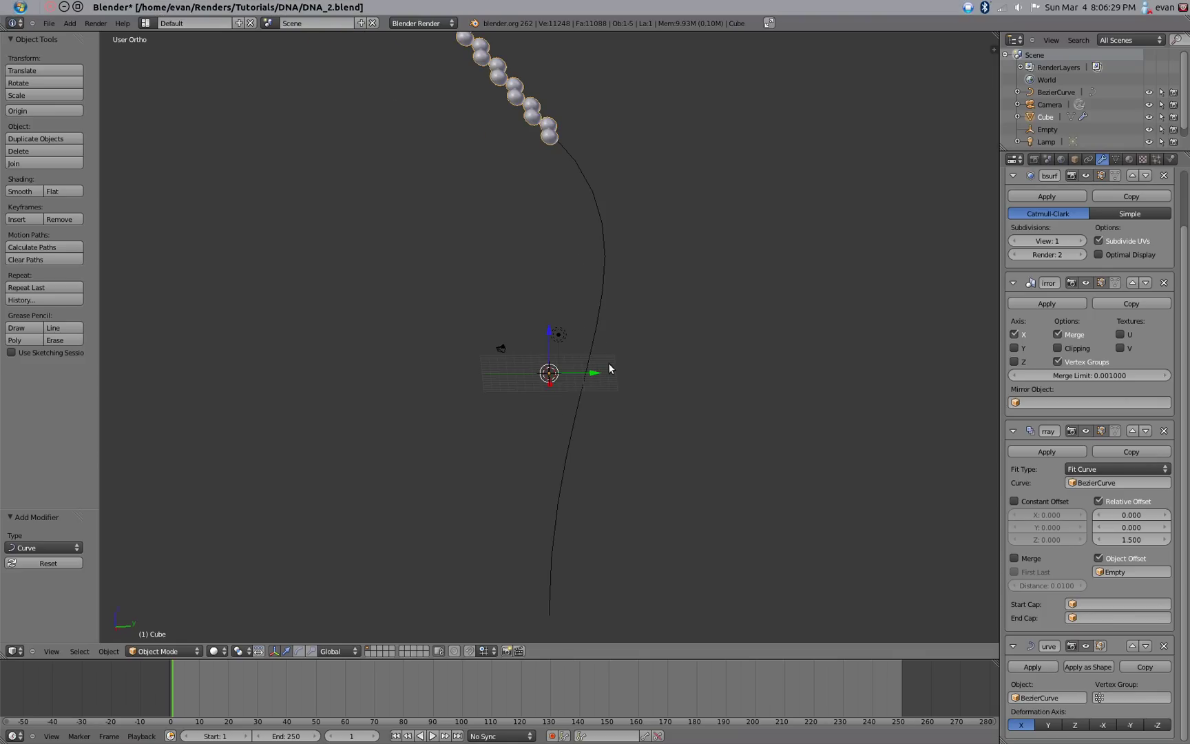
Move the Empty and the dumbbell object together about 52.5 units down along the global Z axis.
right_click(553, 377)
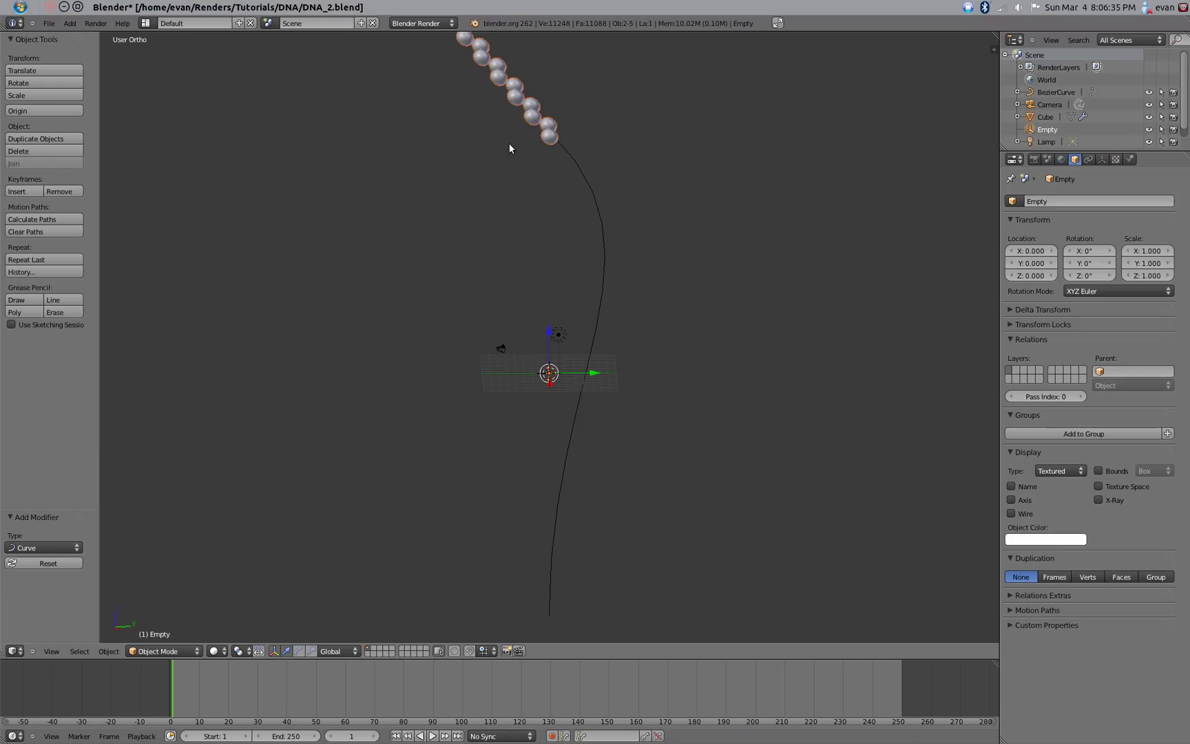
key("g")
key("z")
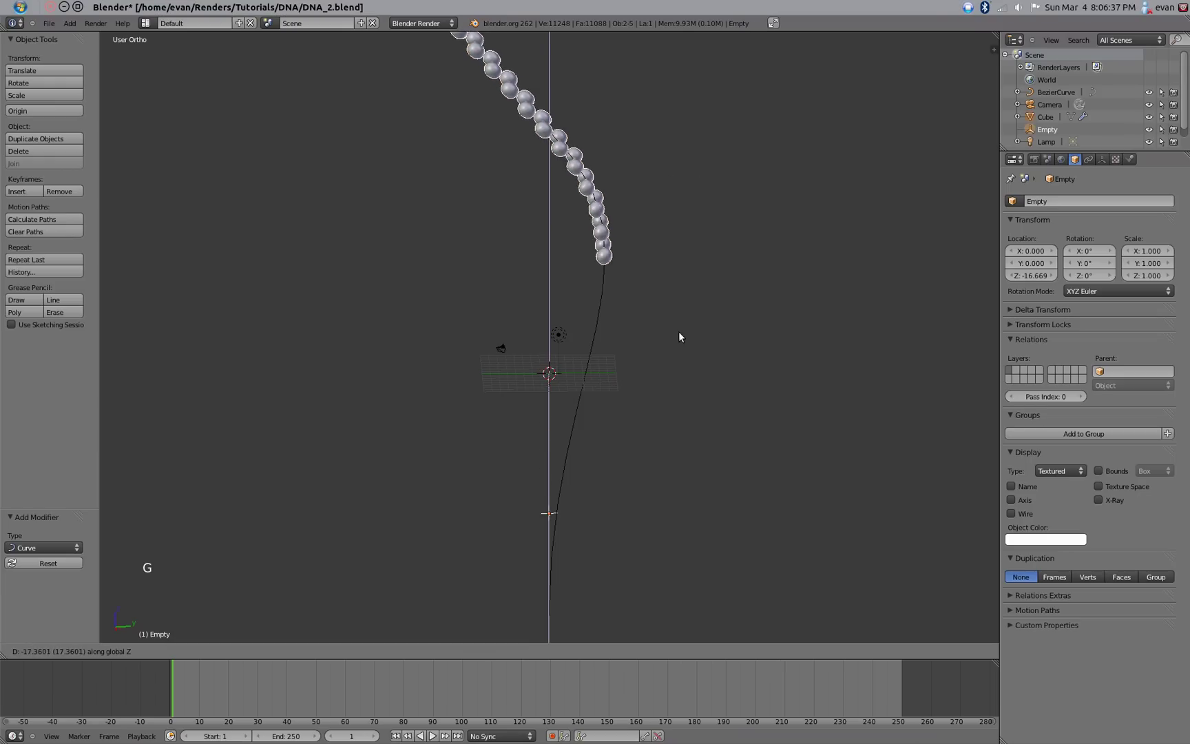
left_click(647, 601)
middle_click_drag(463, 174, 545, 183)
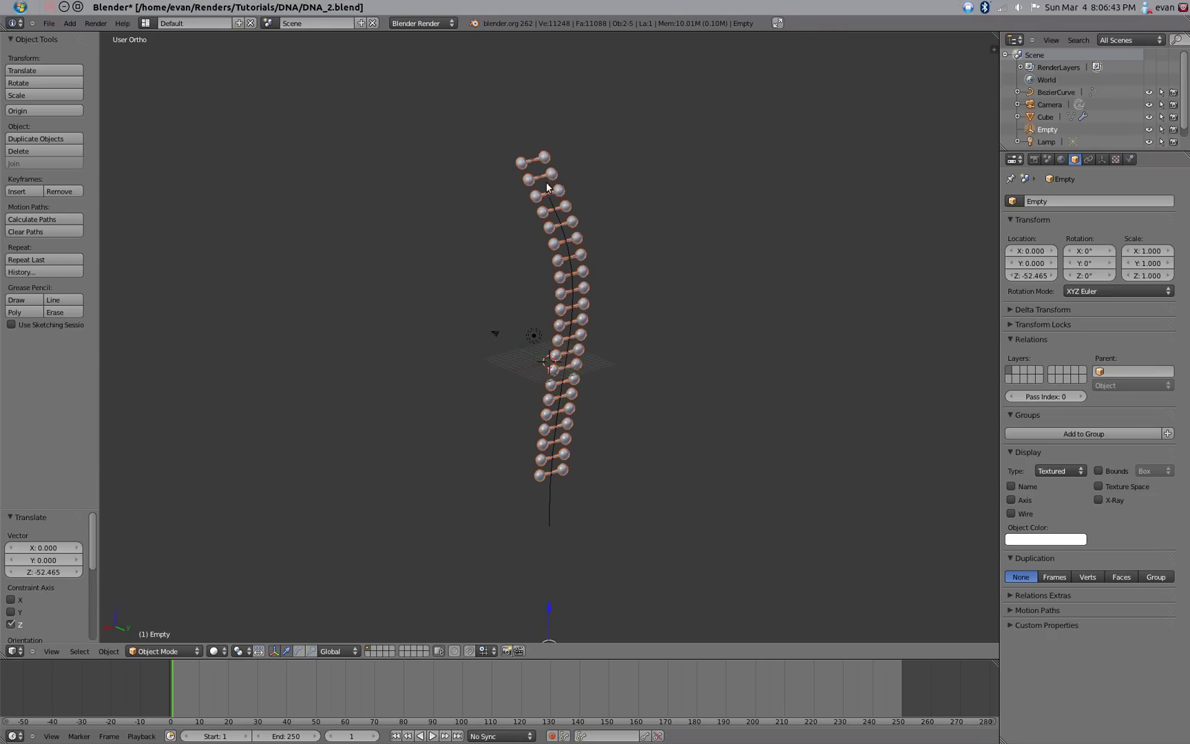
In the Bezier curve's Edit Mode, shift its upper end point toward negative Y and rotate it about -15.6°.
right_click(553, 205)
key("KP_1")
key("KP_3")
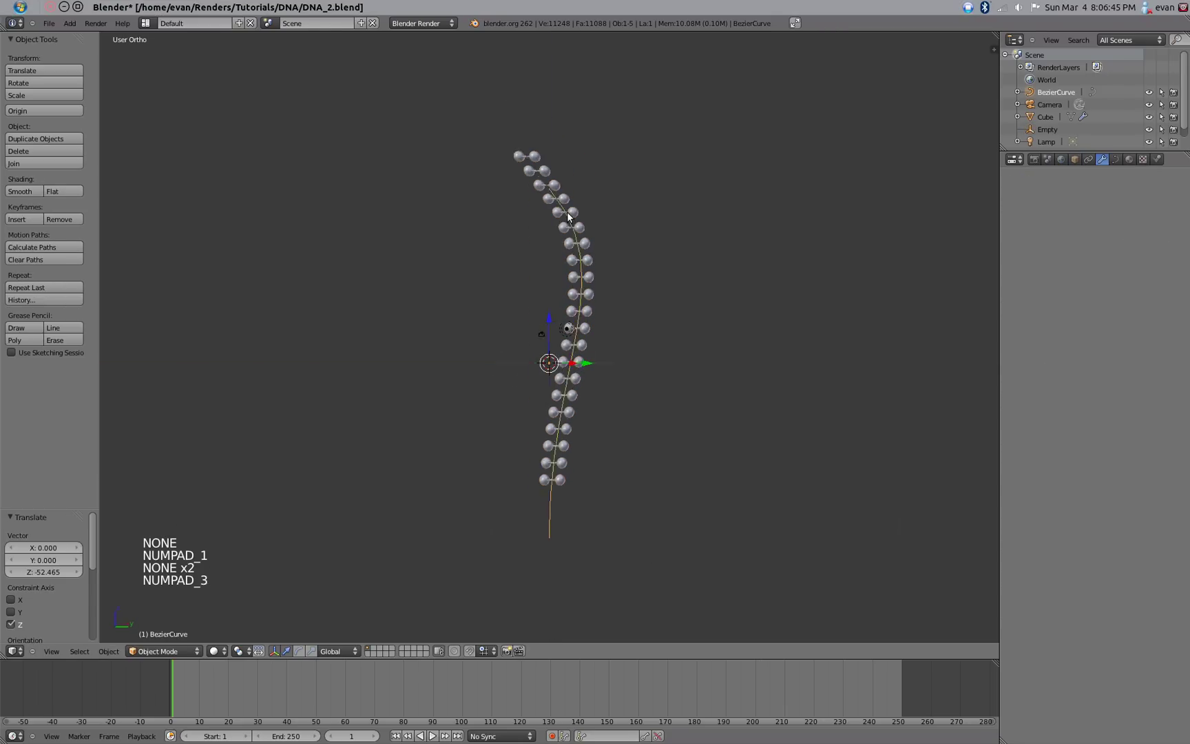
key("Tab")
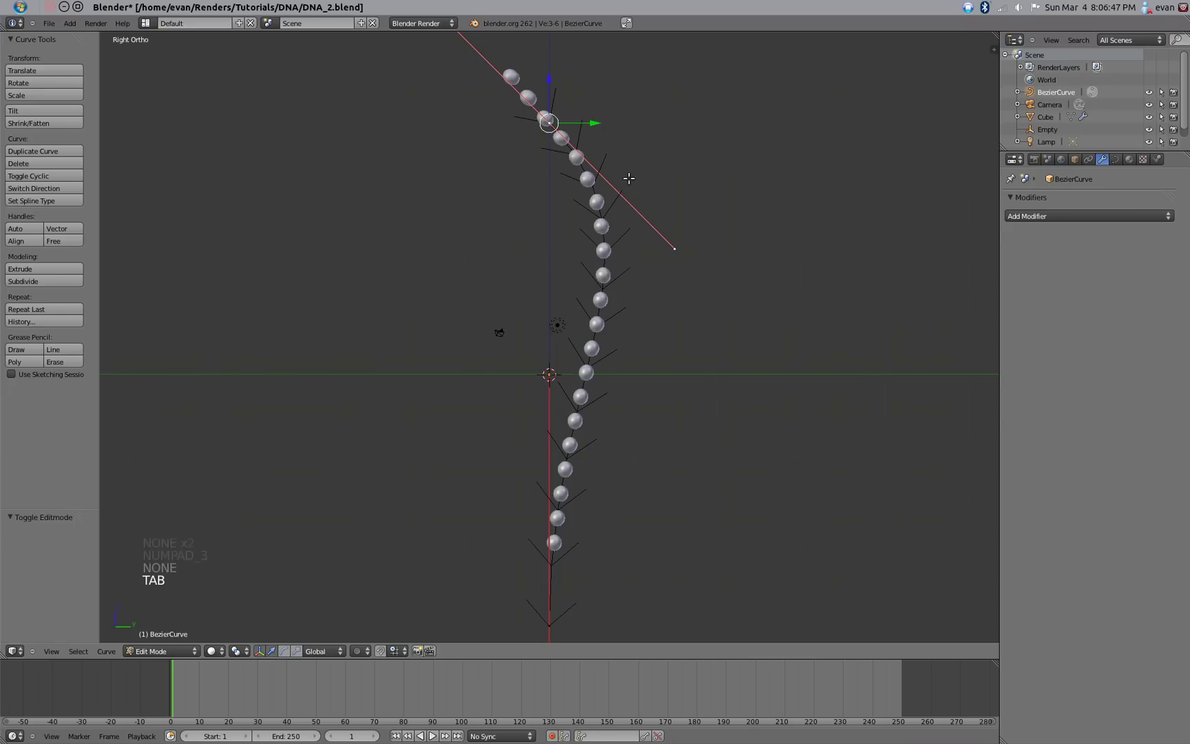
key("g")
key("r")
left_click(451, 257)
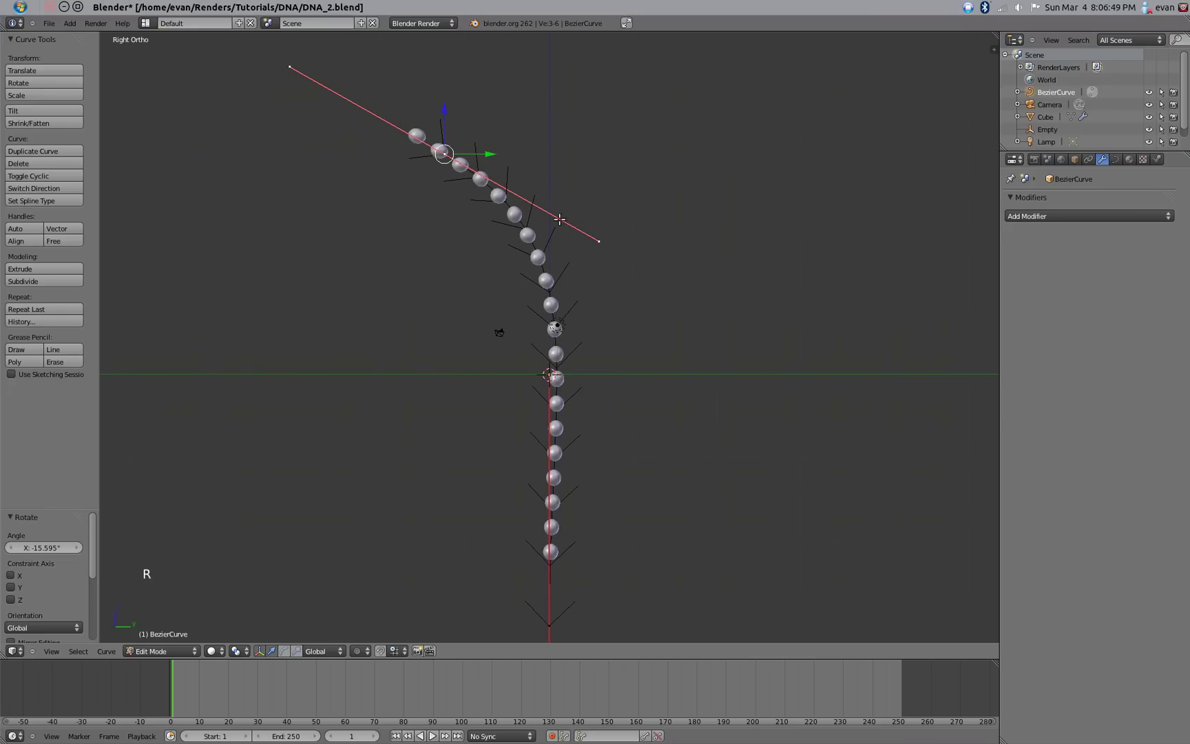
Shorten the upper control point's handles, extend the curve with a new point near Y -51.2, Z 32.8, rotate it about -18.2° and adjust its position.
middle_click_drag(559, 276, 451, 278)
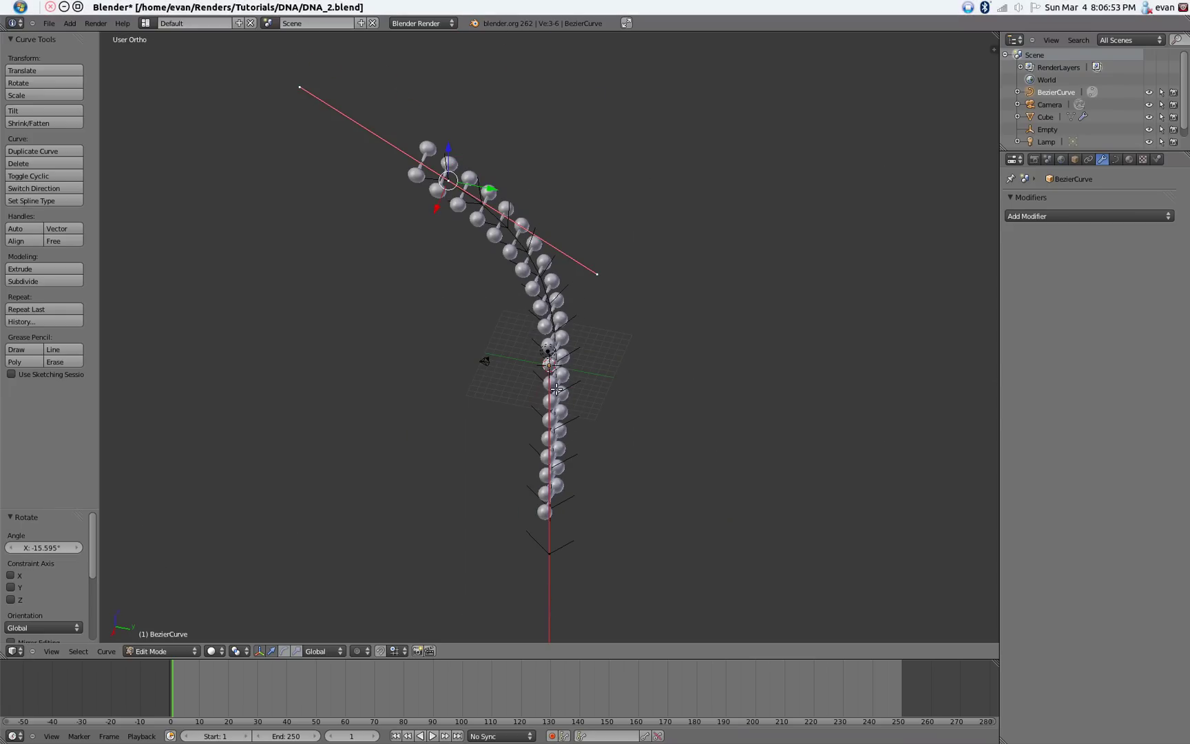
key("KP_1")
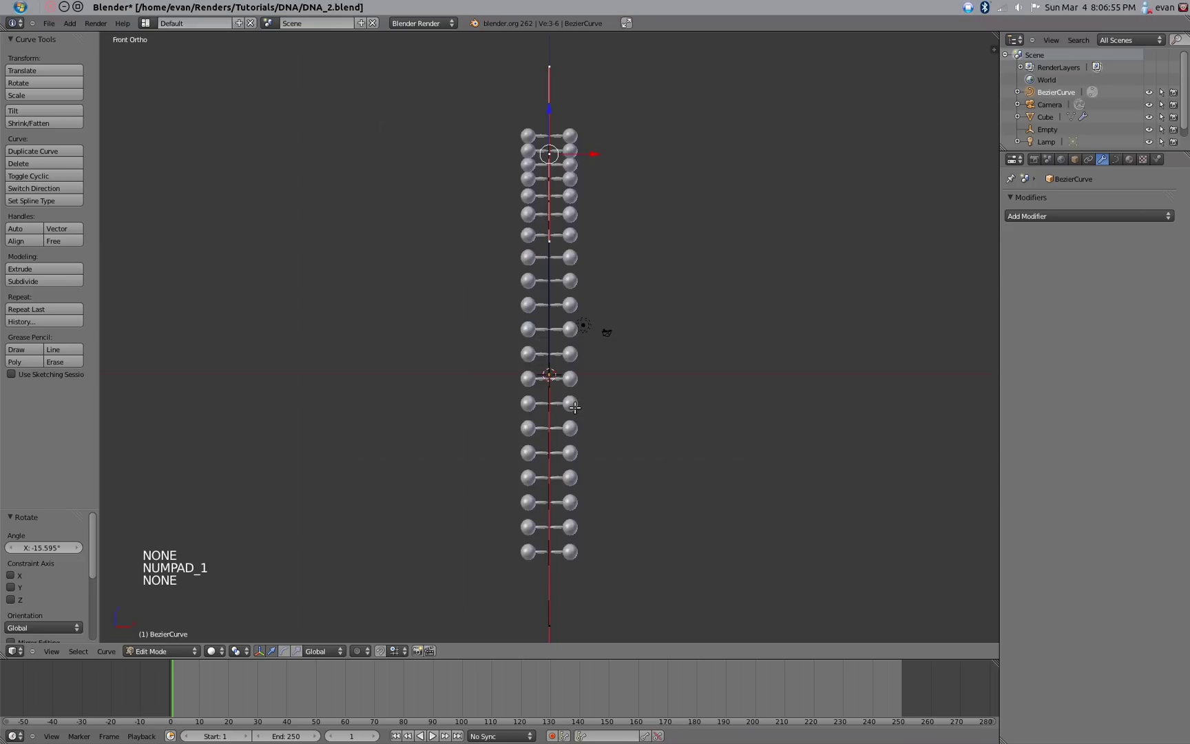
key("KP_3")
scroll(594, 393, "down", 2)
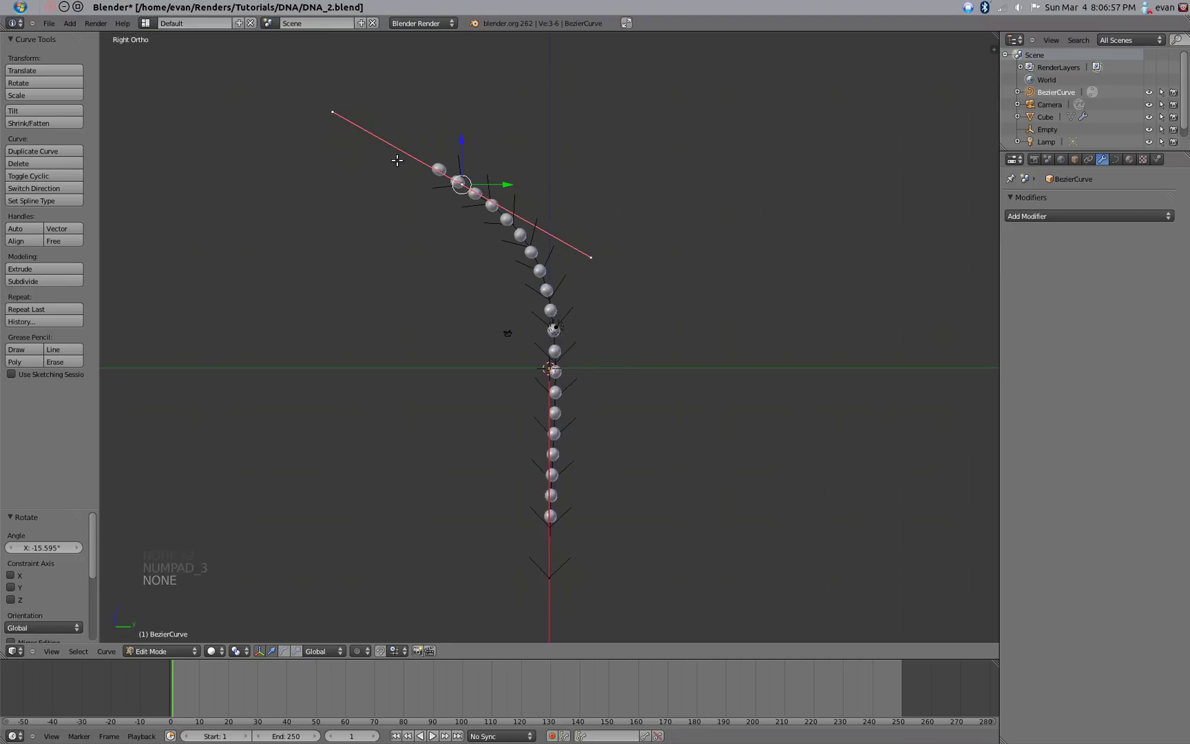
key("s")
left_click(530, 261)
key("g")
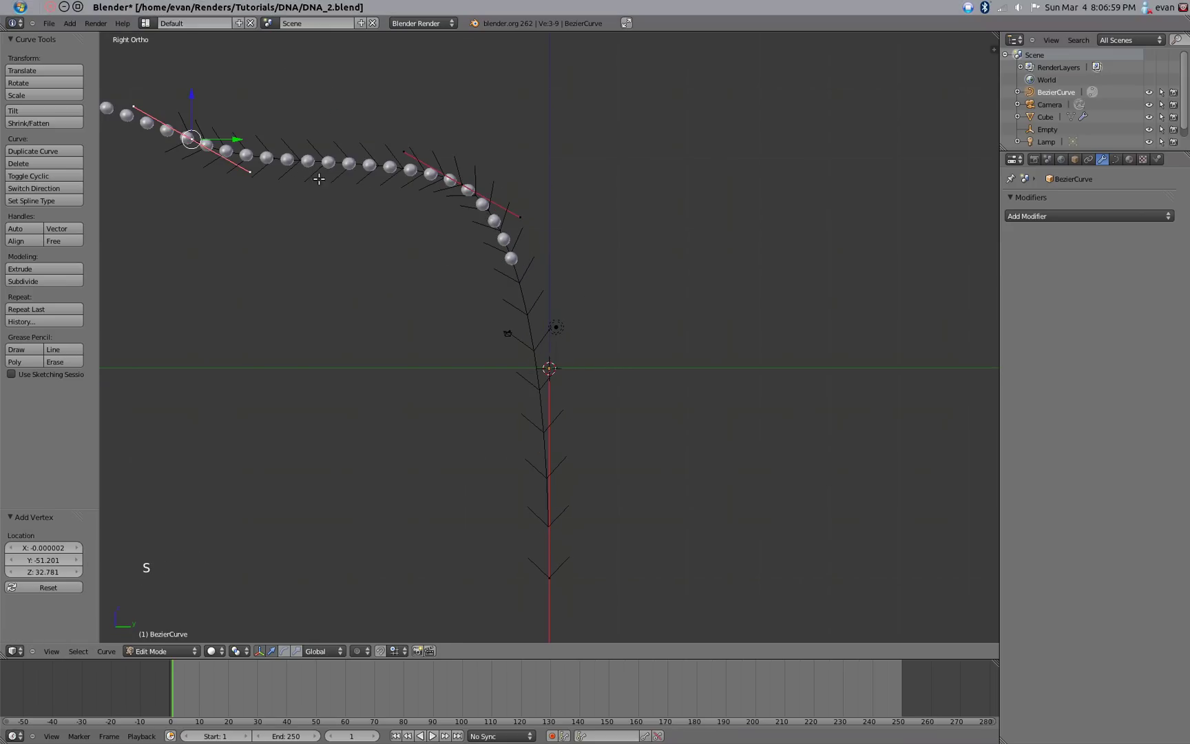
left_click(367, 262)
key("g")
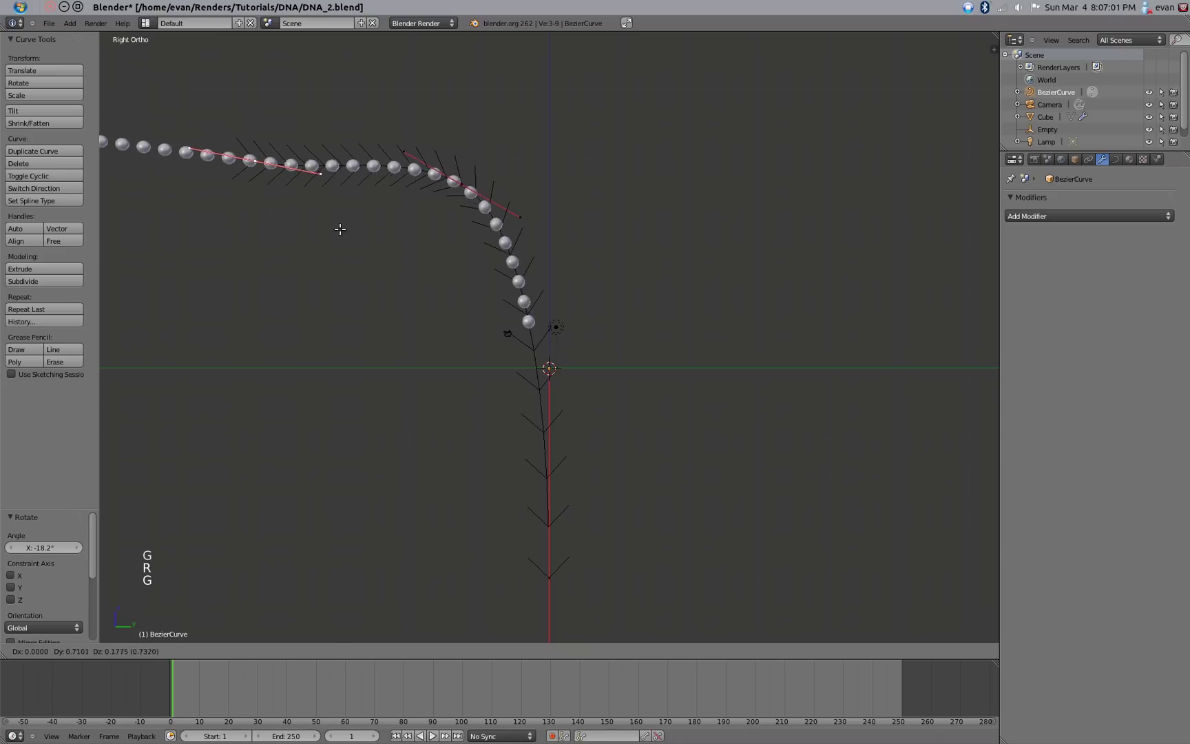
left_click(341, 231)
Shrink the lower end point's handles, move it about 11.3 along Y and 17.4 along Z, and rotate it about -32.7°.
right_click(555, 564)
key("s")
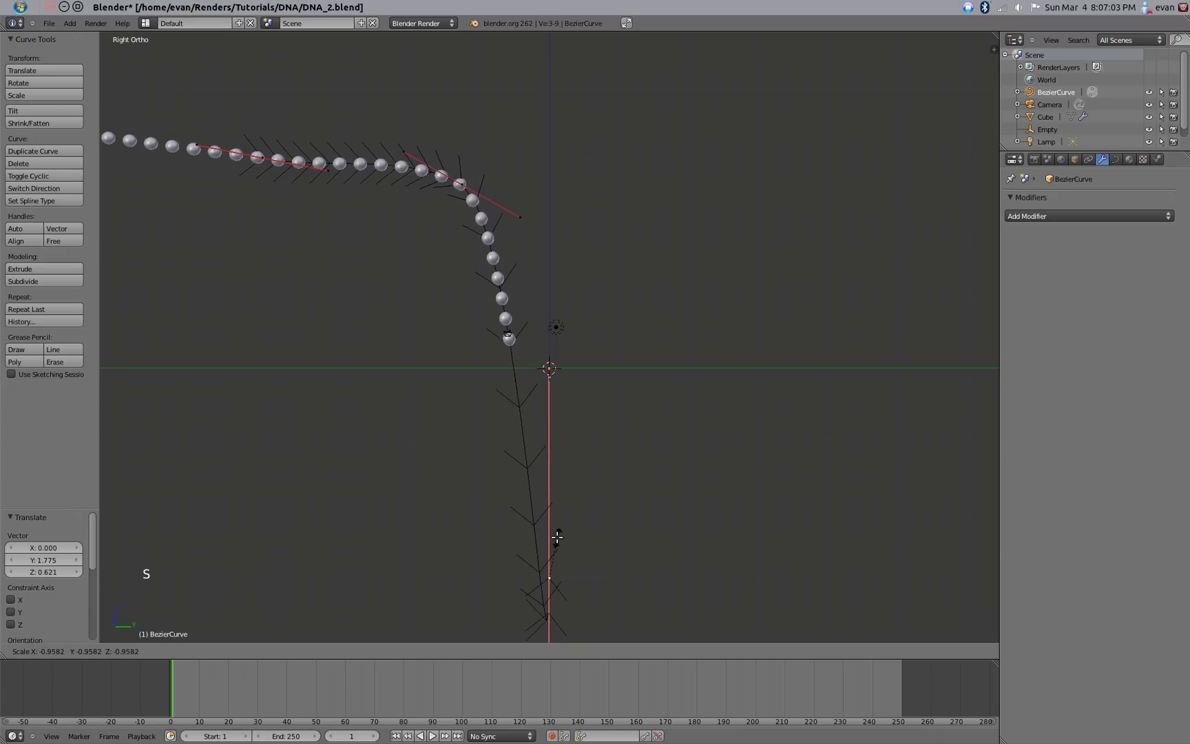
left_click(549, 577)
key("g")
left_click(628, 456)
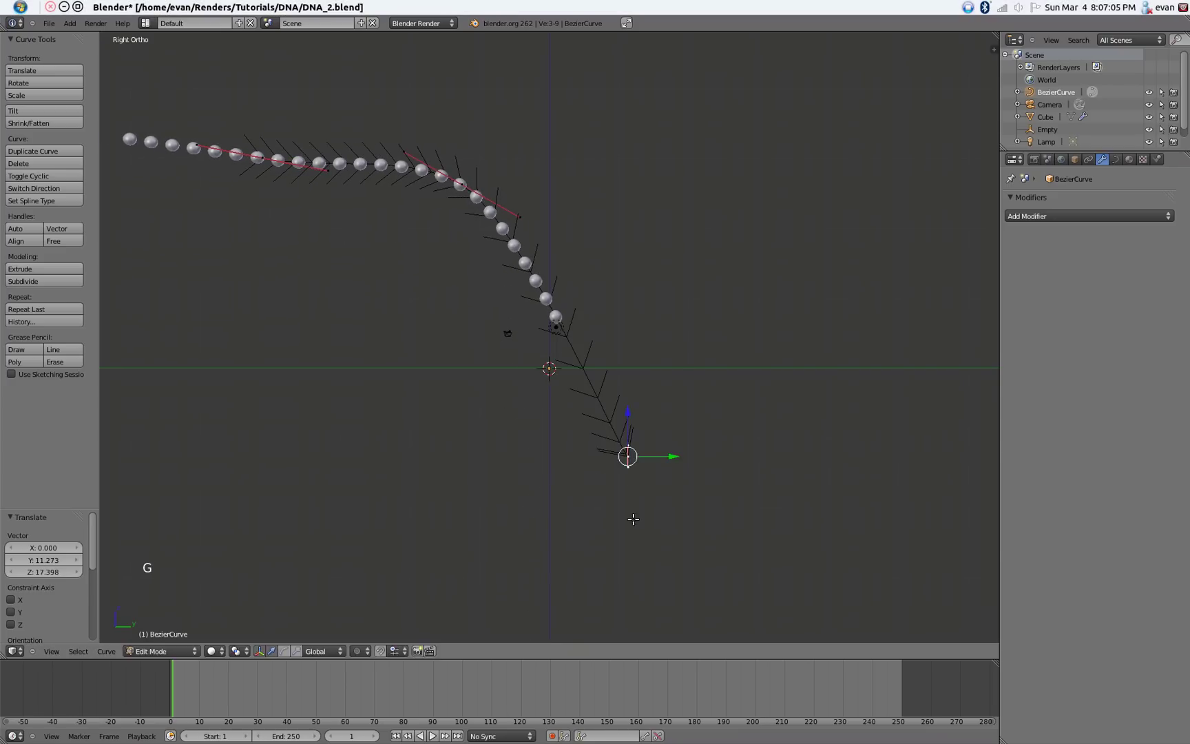
key("r")
left_click(678, 520)
Move the curve's middle point about 9 along Y and -9.5 along Z, and its lower end point about 5.8 along Y and -4.5 along Z.
key("g")
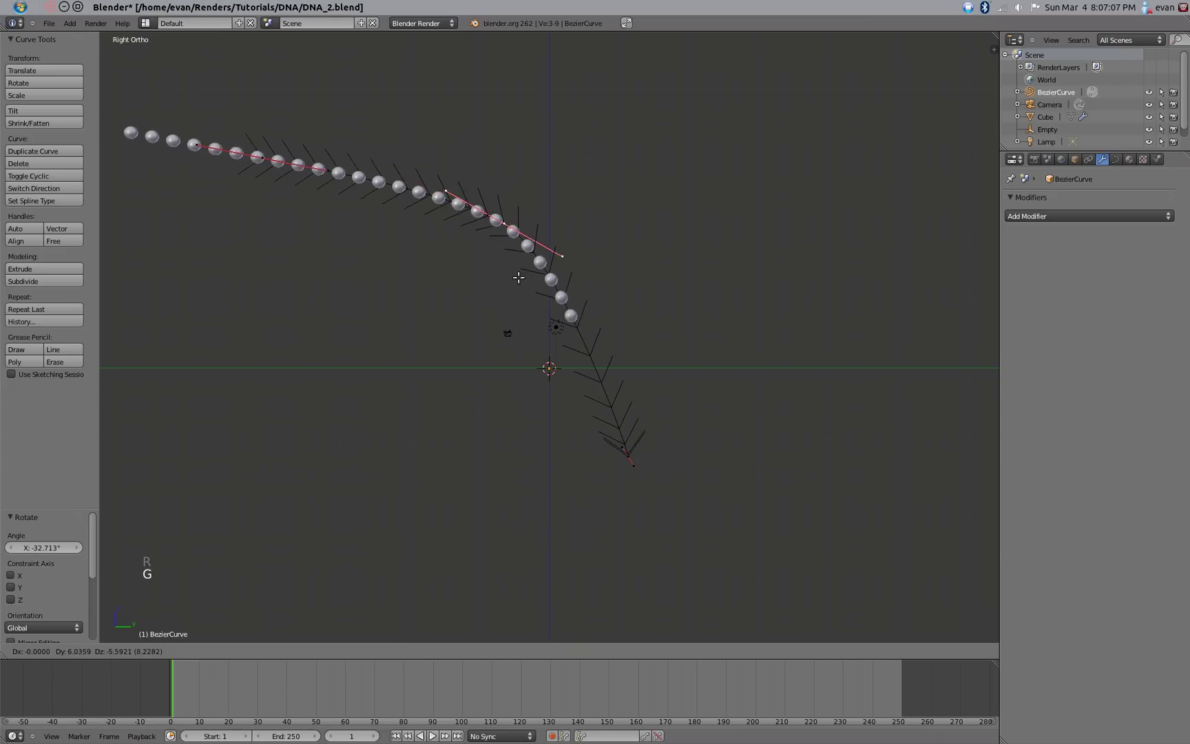
left_click(529, 295)
right_click(632, 464)
key("r")
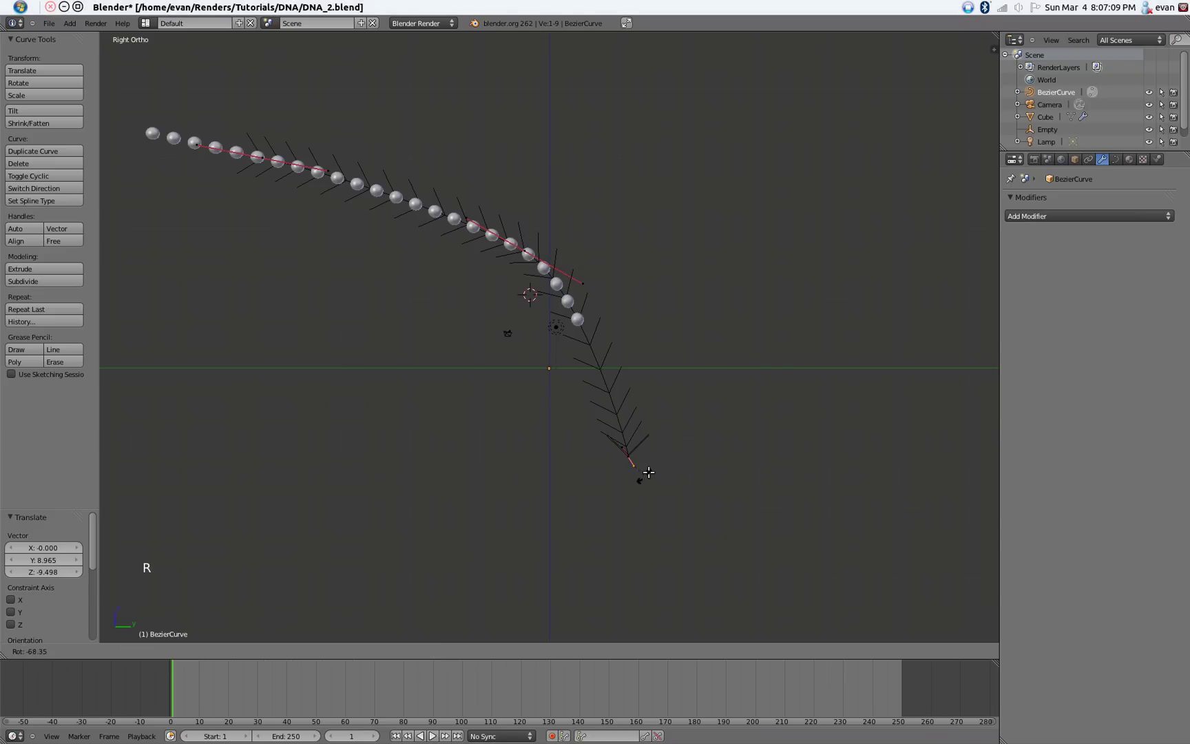
key("Escape")
key("g")
left_click(648, 464)
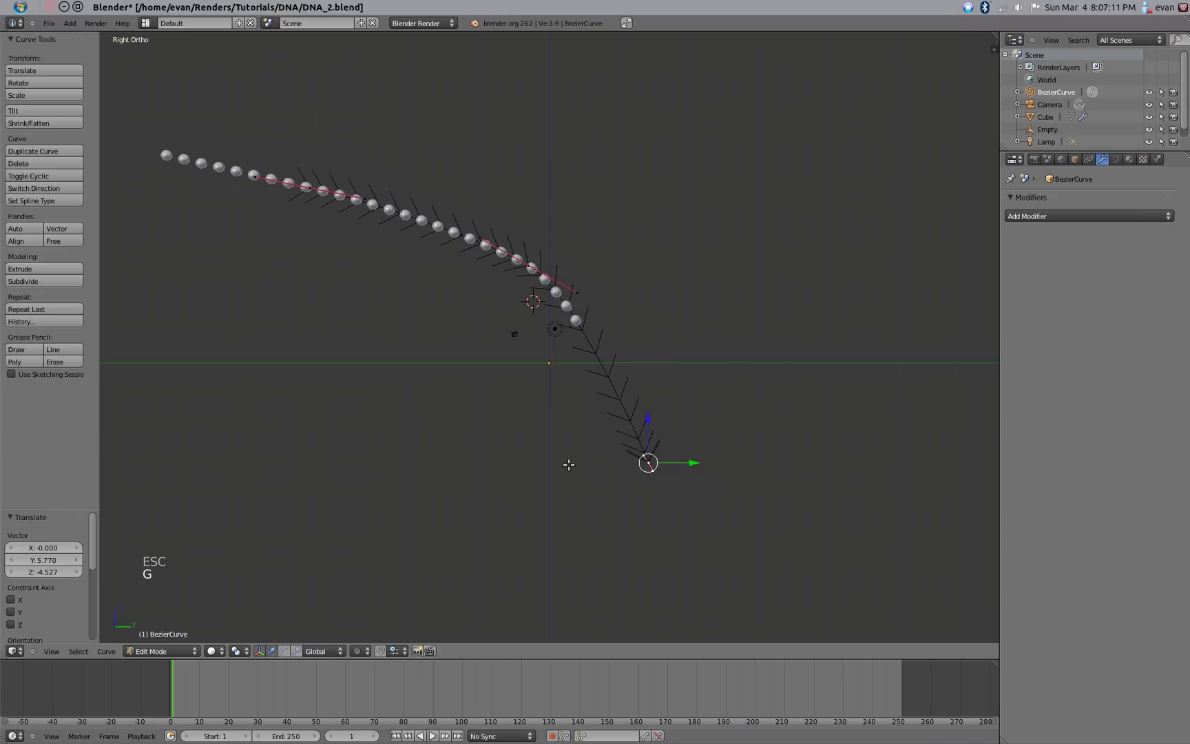
key("Tab")
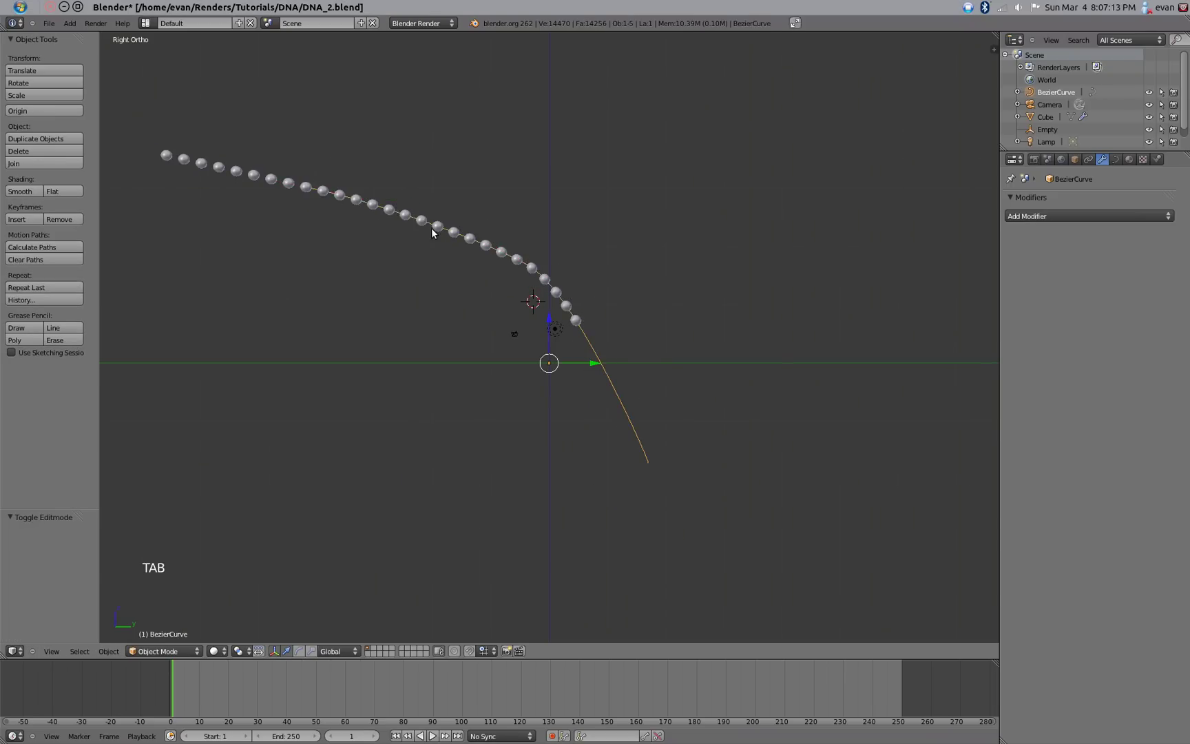
Move the Empty and the dumbbell object together about 24.9 units further down along the global Z axis.
right_click(501, 350)
right_click(562, 593)
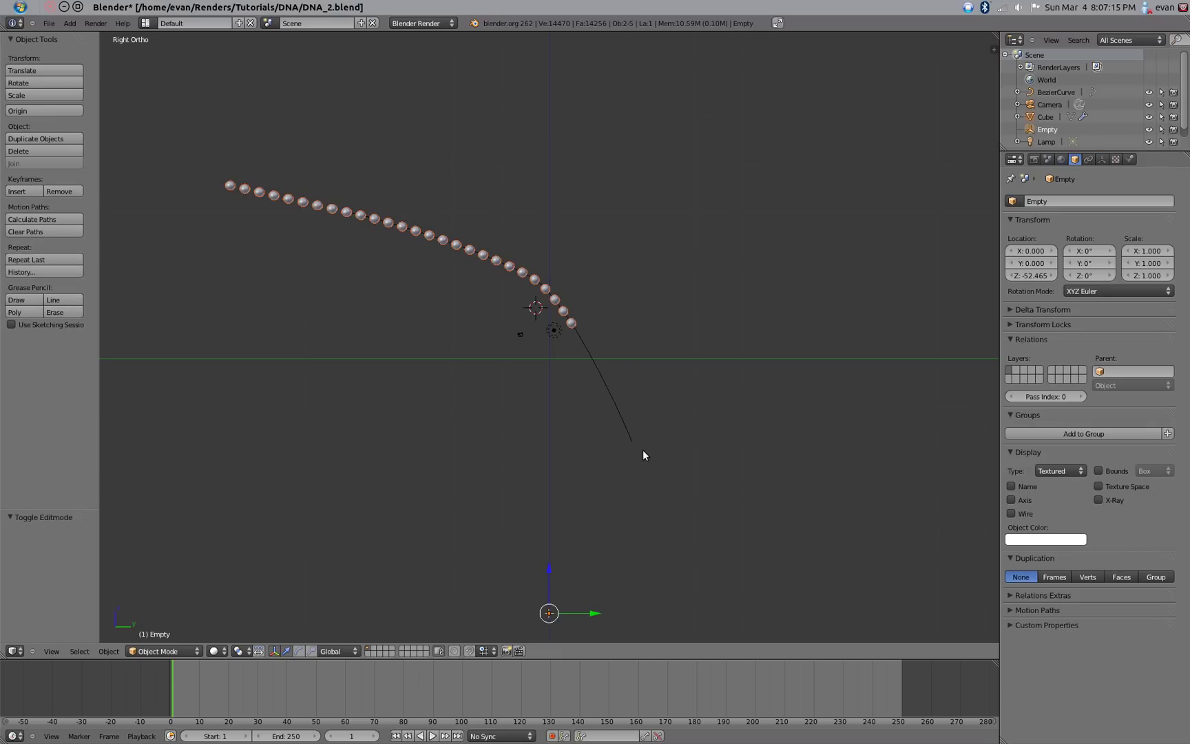
key("g")
left_click(631, 567)
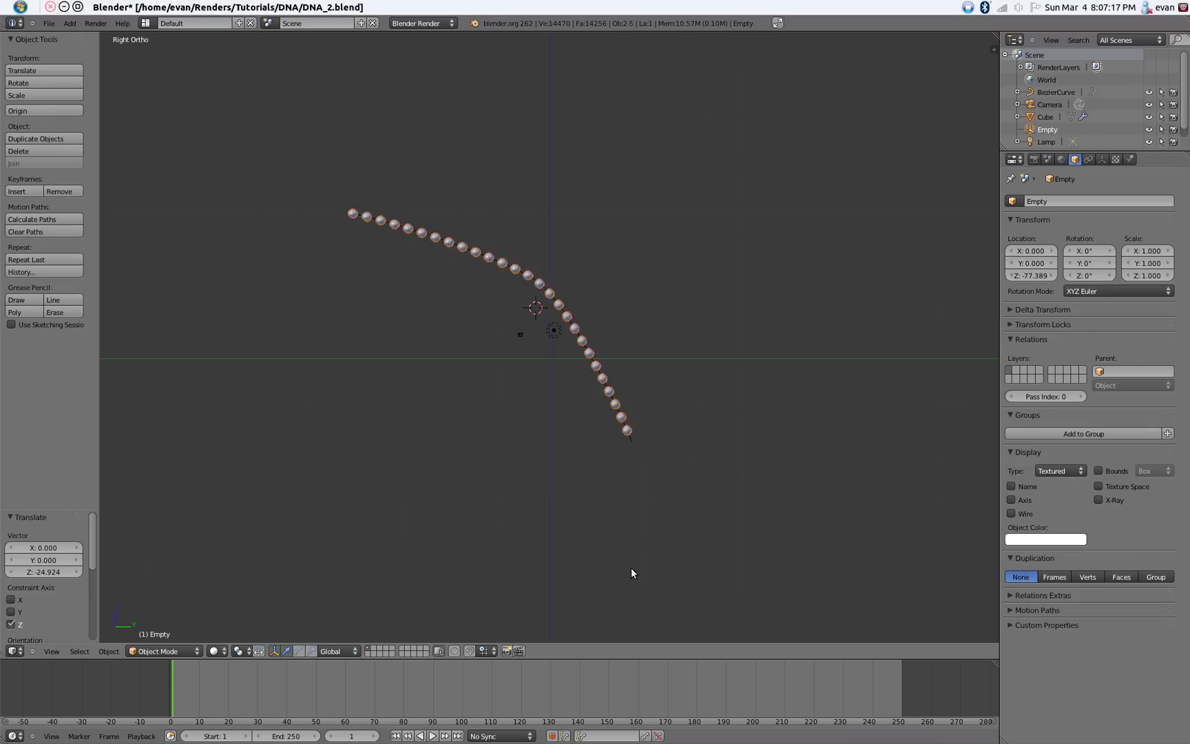
Rotate the Empty about -18.2° around the global Z axis to twist the helix.
scroll(631, 568, "down", 3)
key("r")
right_click(564, 596)
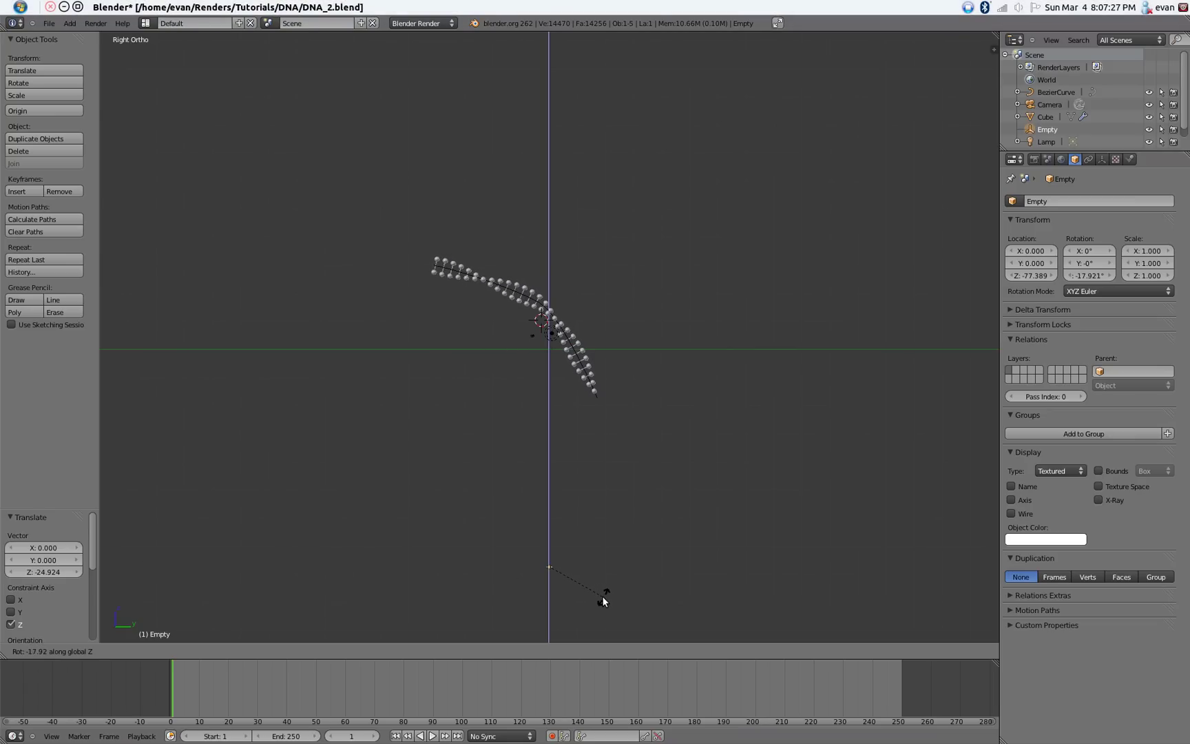
left_click(601, 595)
Set the Empty's Z rotation to 15°.
key("n")
scroll(936, 137, "up", 3)
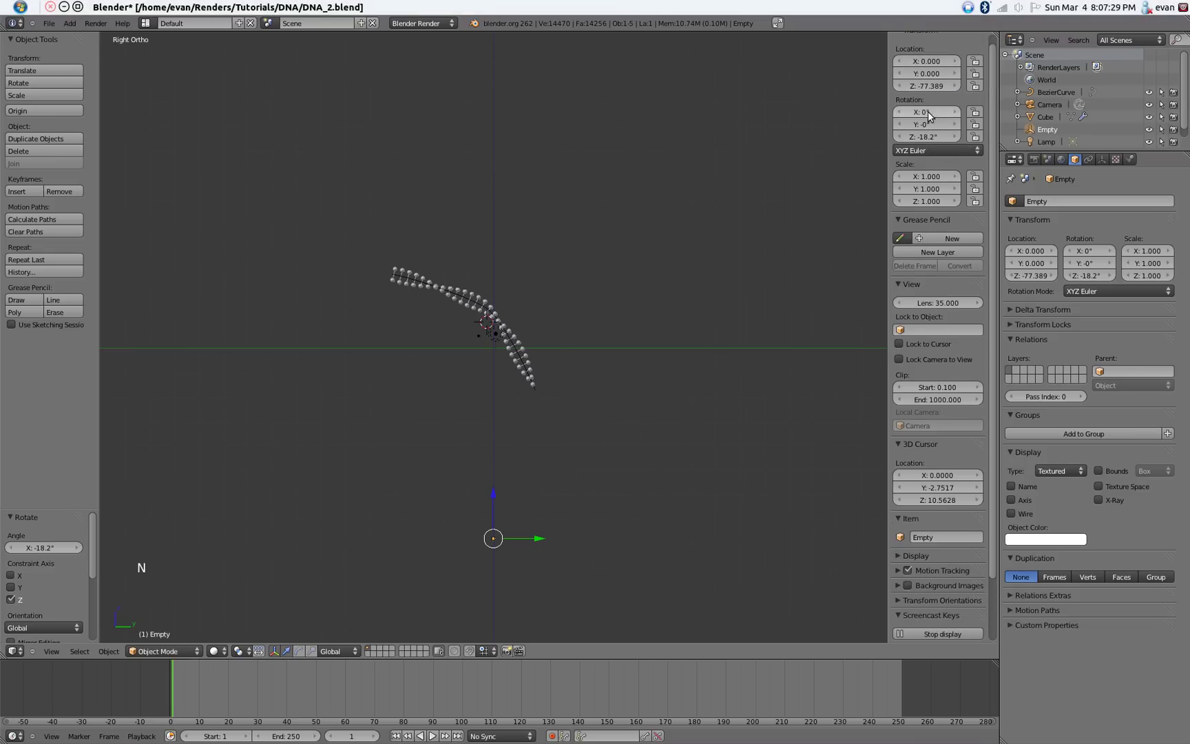
left_click(921, 138)
type("1")
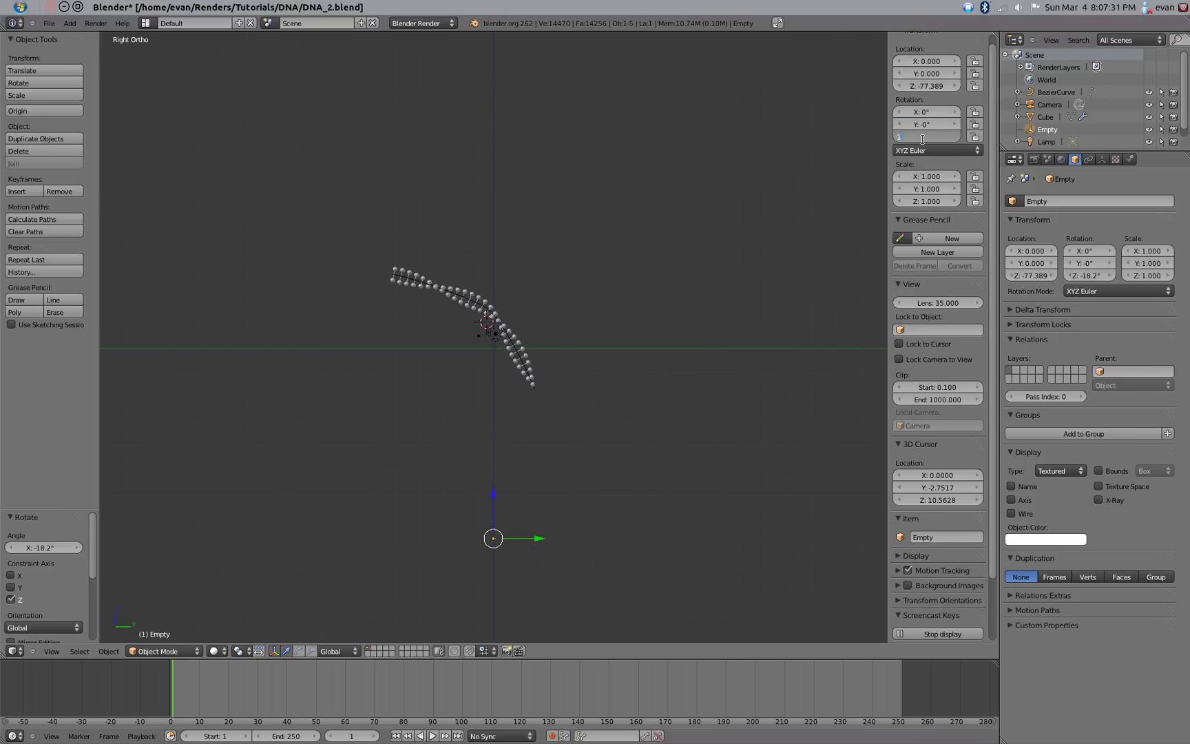
type("50")
key("Return")
key("BackSpace")
key("BackSpace")
type("2")
key("Return")
left_click_drag(923, 139, 934, 139)
Frame a close perspective view looking along the twisted strand and align the camera to that view.
middle_click_drag(435, 363, 448, 468)
scroll(448, 468, "up", 6)
middle_click_drag(459, 341, 566, 499)
key("KP_5")
scroll(508, 336, "down", 2)
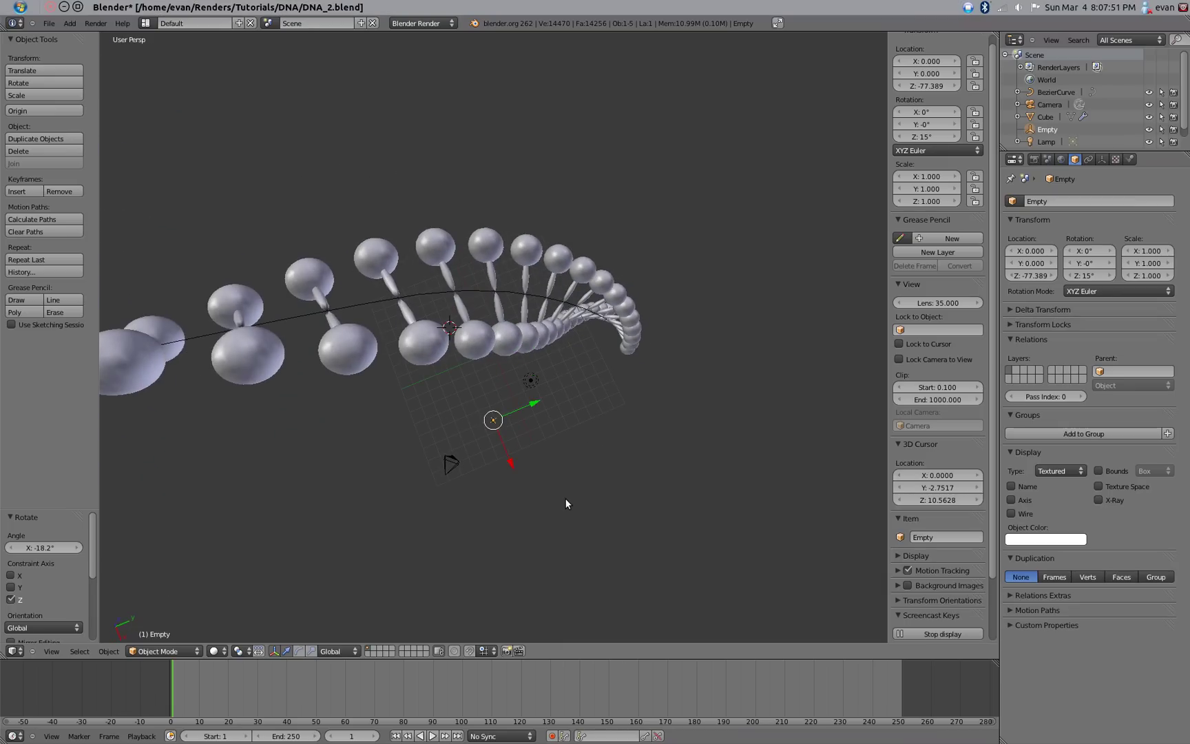
key("ctrl+alt+KP_0")
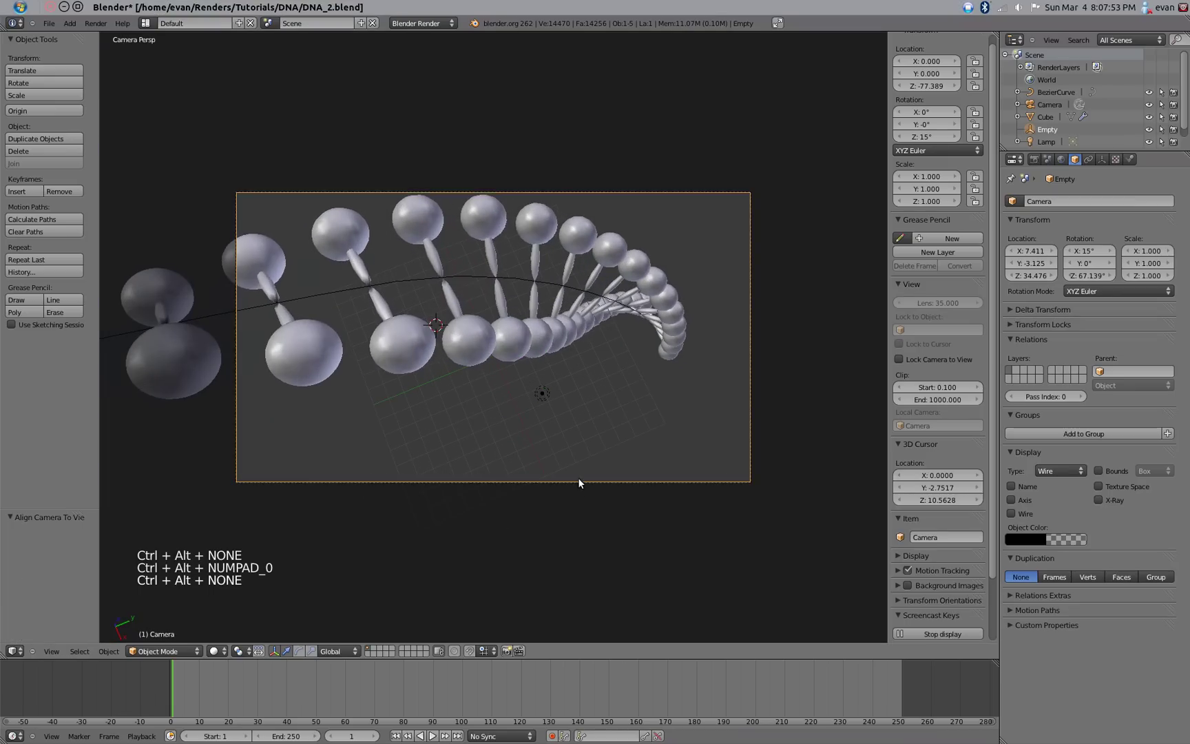
Refine the camera framing with an 8.9° roll and a move to about X 7.29, Y -3.54, Z 34.47, and save the file.
key("g")
left_click(475, 449)
key("r")
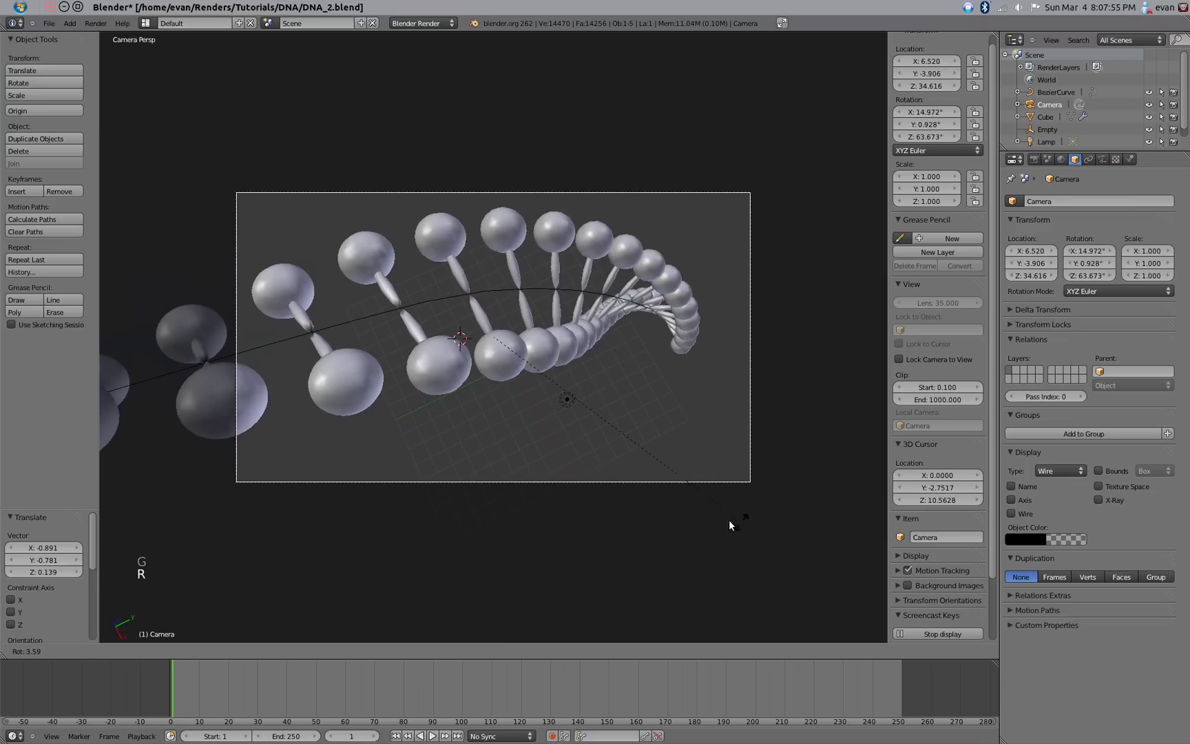
left_click(692, 522)
key("g")
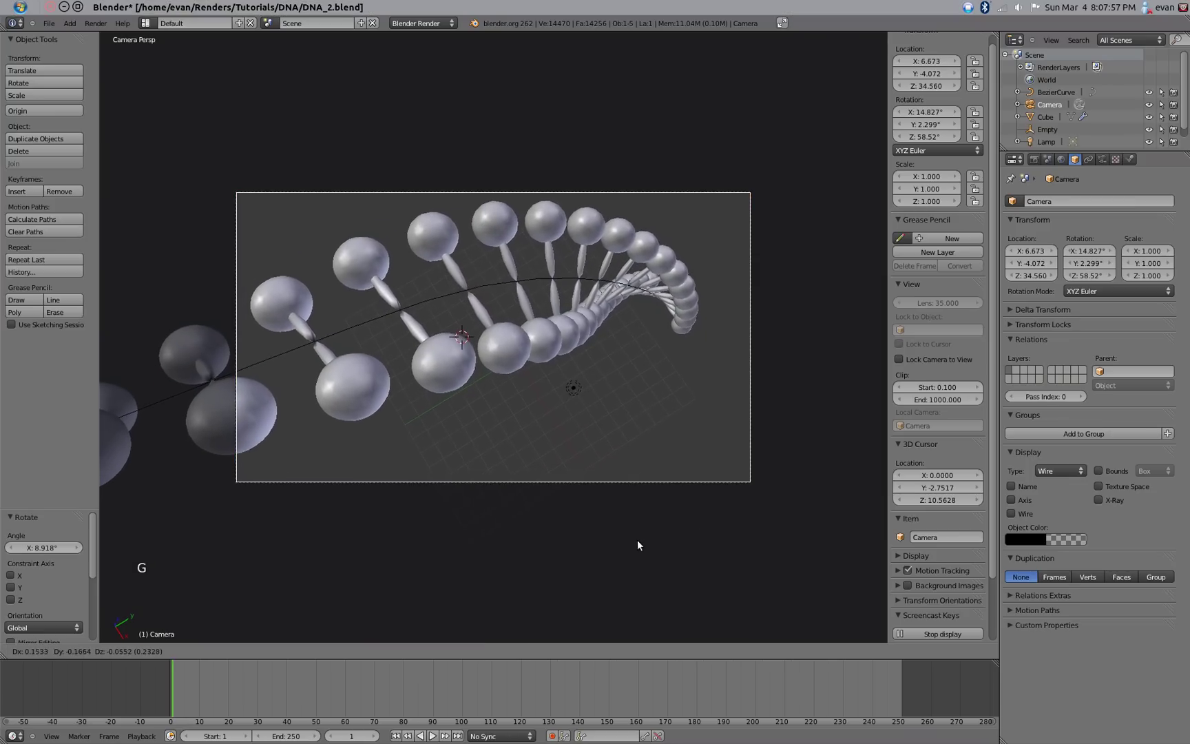
left_click(709, 559)
key("ctrl+s")
key("Return")
Turn on the display of the camera's limits and view its line against the helix.
middle_click_drag(578, 537, 420, 393)
left_click(1101, 159)
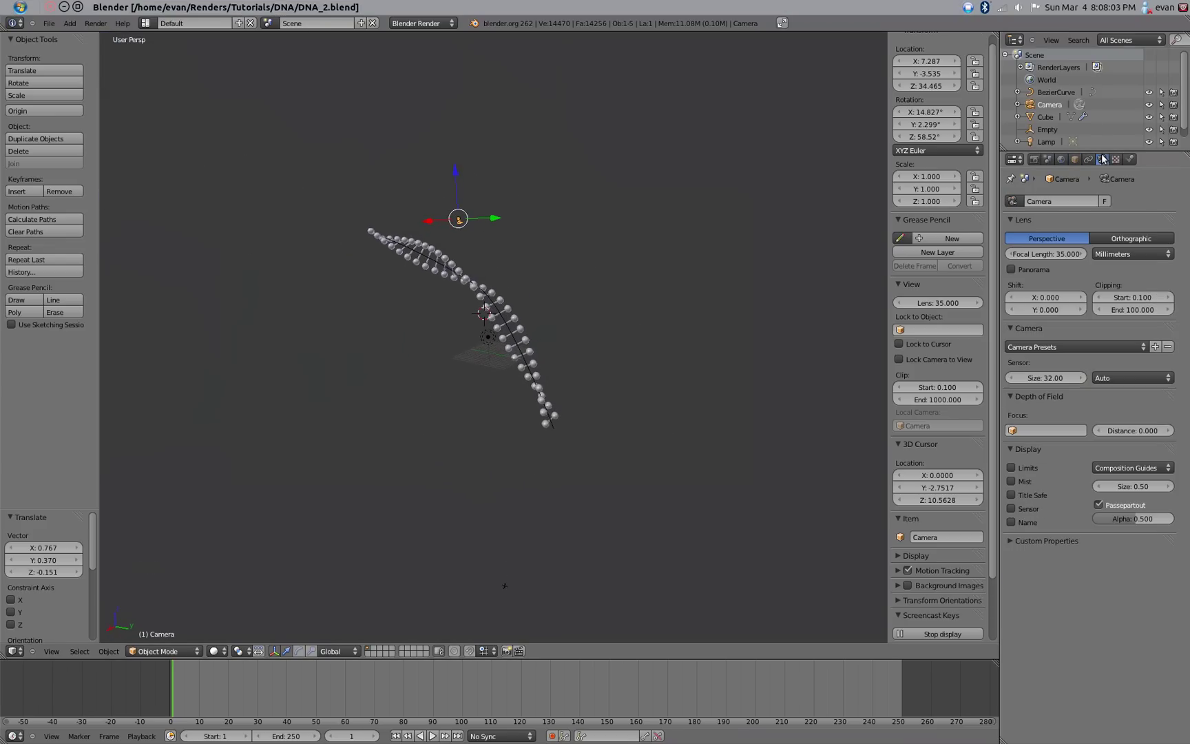
left_click(1032, 468)
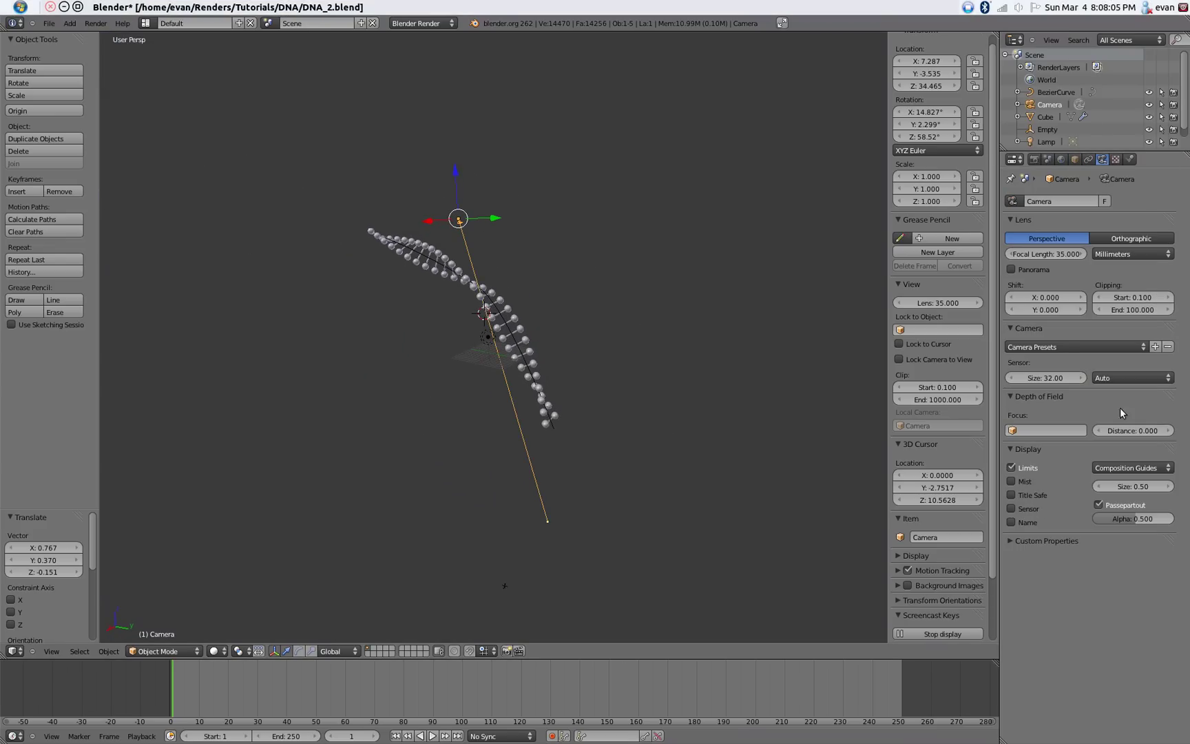
middle_click_drag(579, 337, 473, 405)
scroll(398, 288, "up", 5)
middle_click_drag(410, 297, 473, 310)
scroll(466, 307, "up", 4)
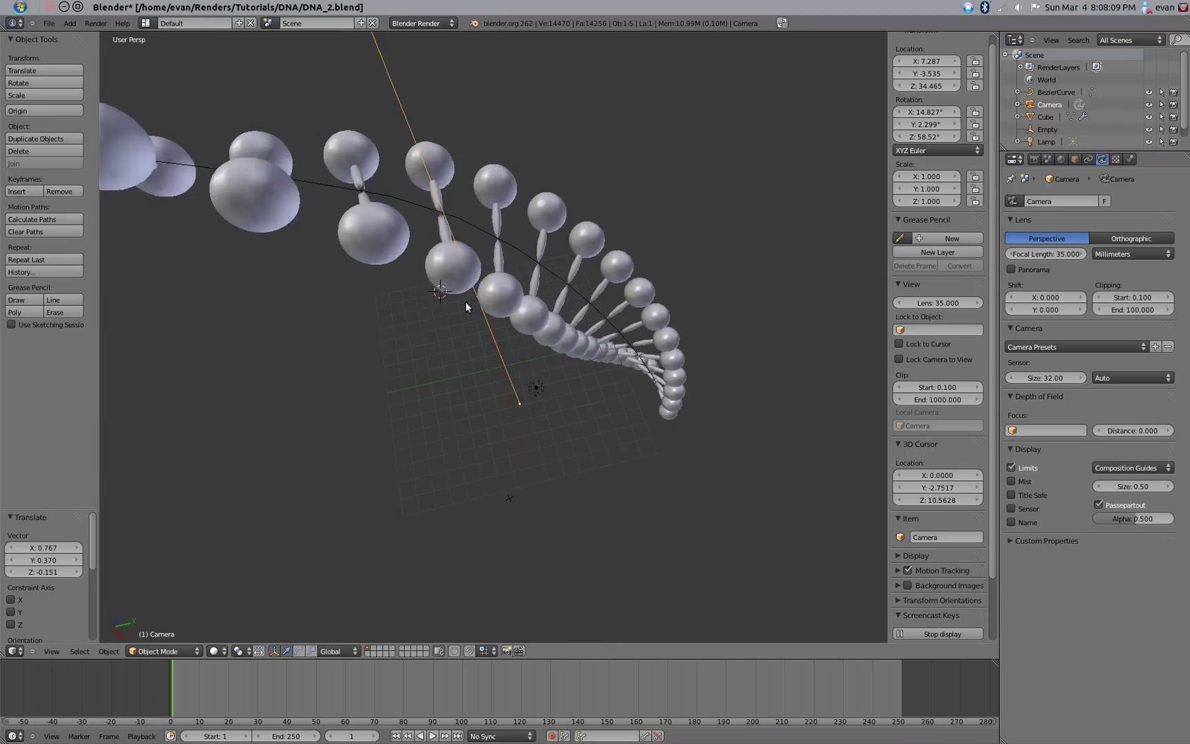
scroll(466, 307, "up", 1)
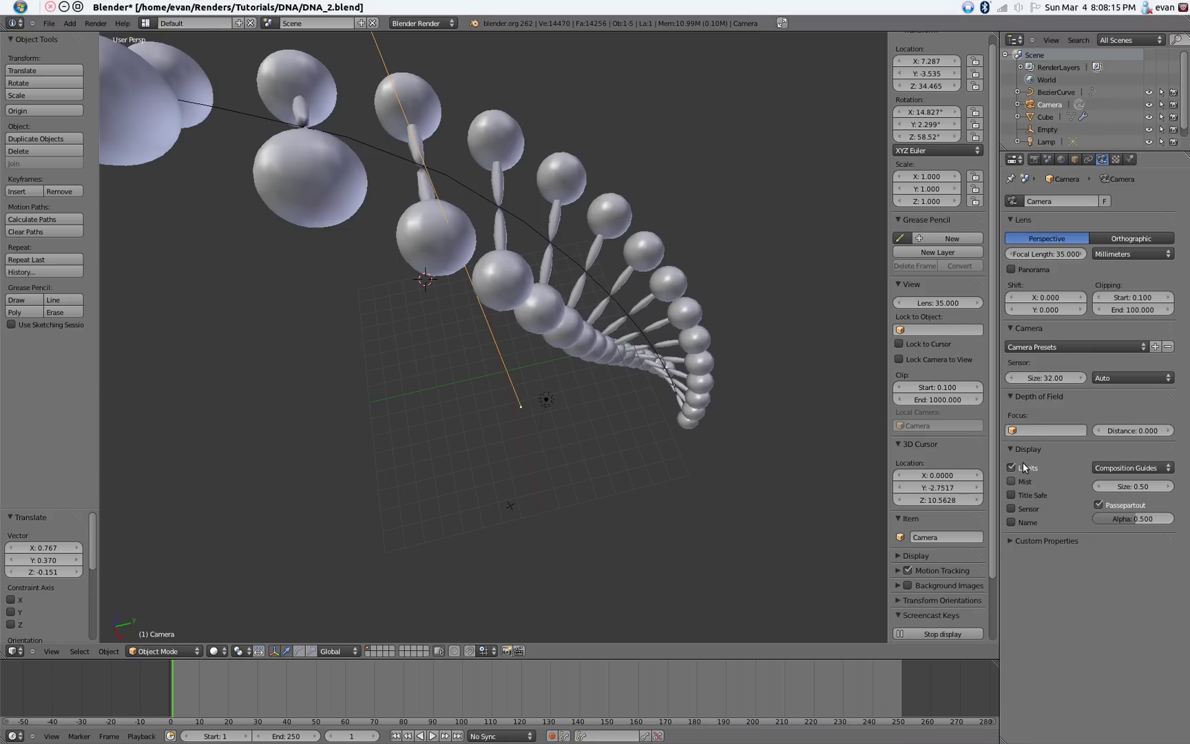
Set the camera's depth of field distance to 18.68, on a near sphere of the helix, and save the file.
left_click_drag(1124, 435, 1139, 447)
middle_click_drag(594, 424, 576, 426)
key("z")
key("z")
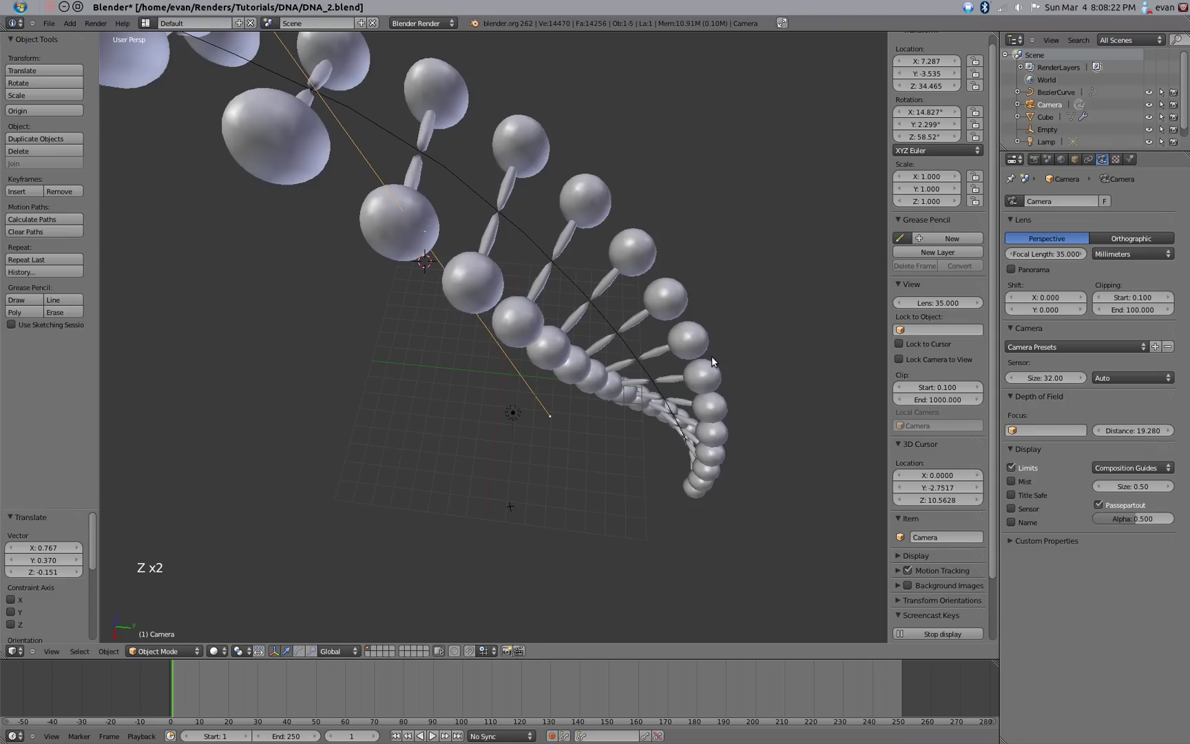
left_click(1098, 433)
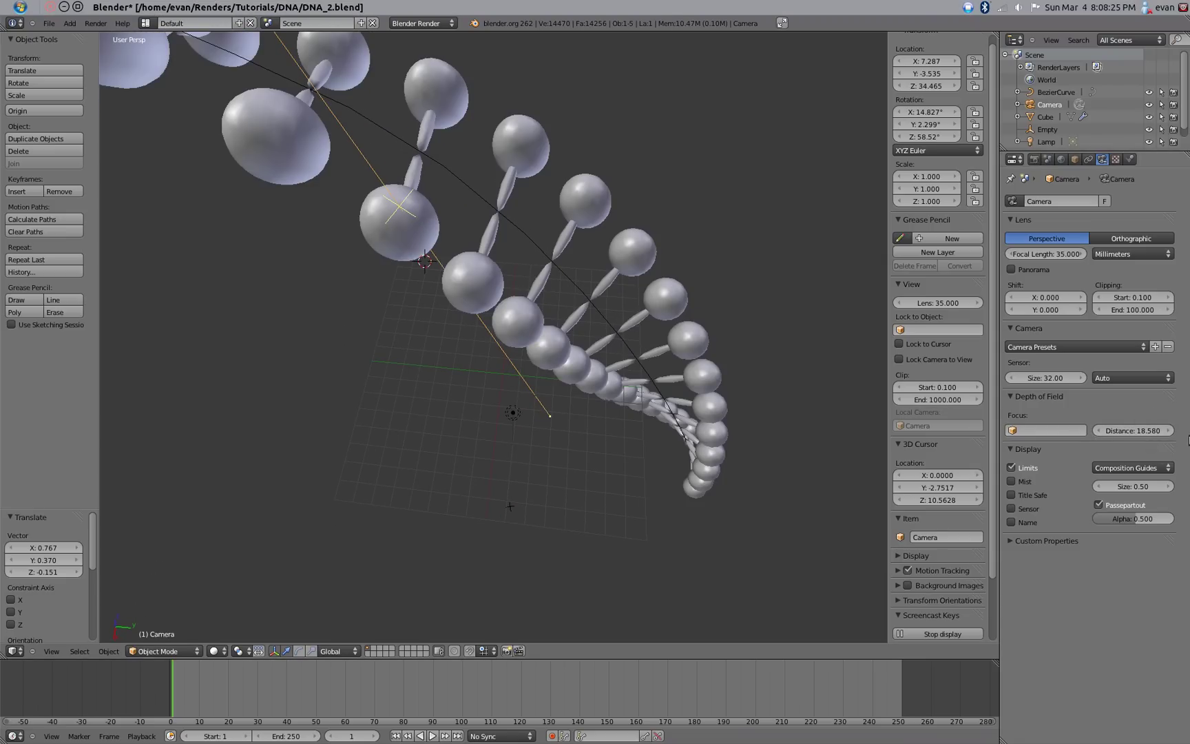
left_click(1168, 431)
middle_click_drag(543, 340, 482, 300)
key("ctrl+s")
left_click(482, 322)
Render the camera view and examine the lighting on the helix, zooming into the image.
key("KP_0")
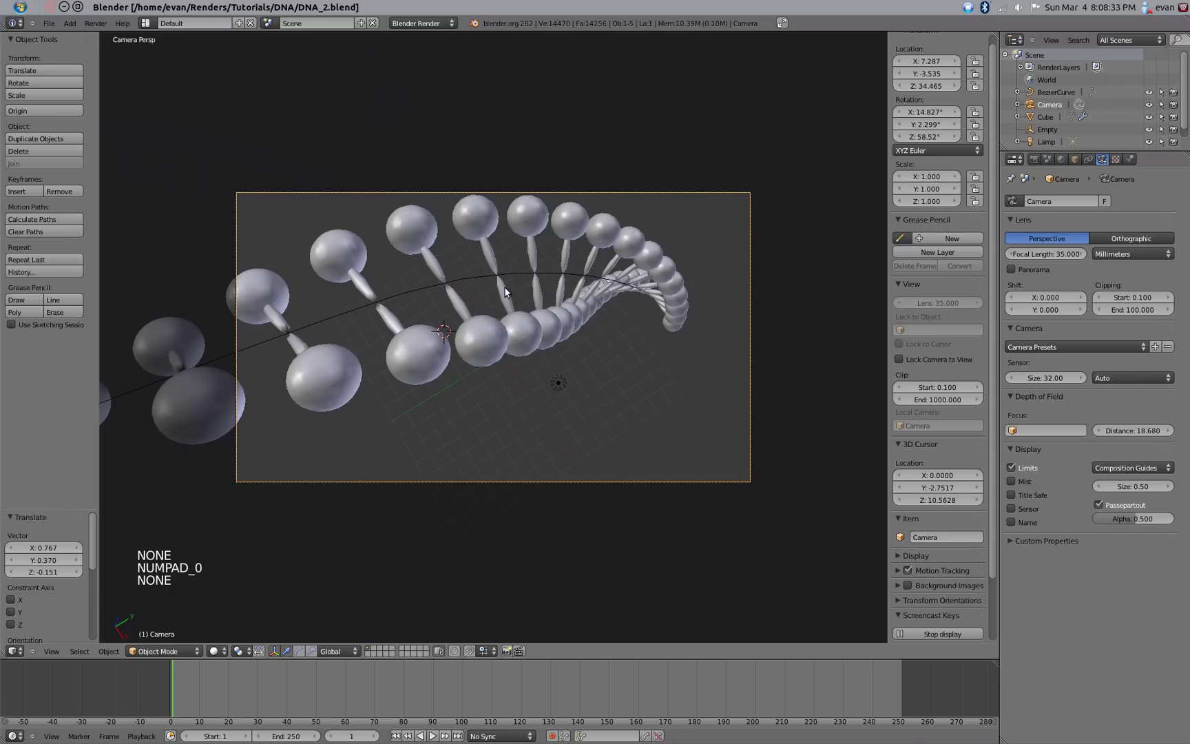
key("F12")
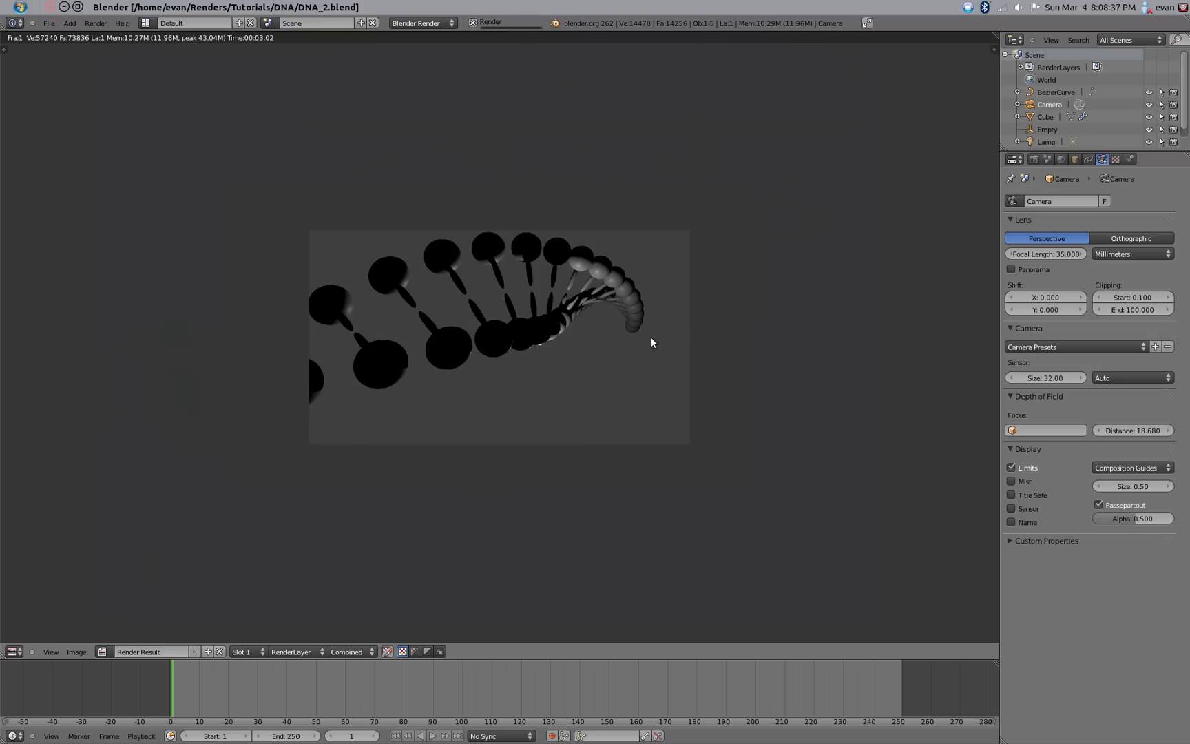
scroll(597, 399, "up", 5)
scroll(597, 398, "down", 1)
scroll(597, 399, "up", 1)
scroll(597, 399, "down", 4)
middle_click_drag(597, 398, 586, 372)
scroll(587, 371, "up", 2)
key("Escape")
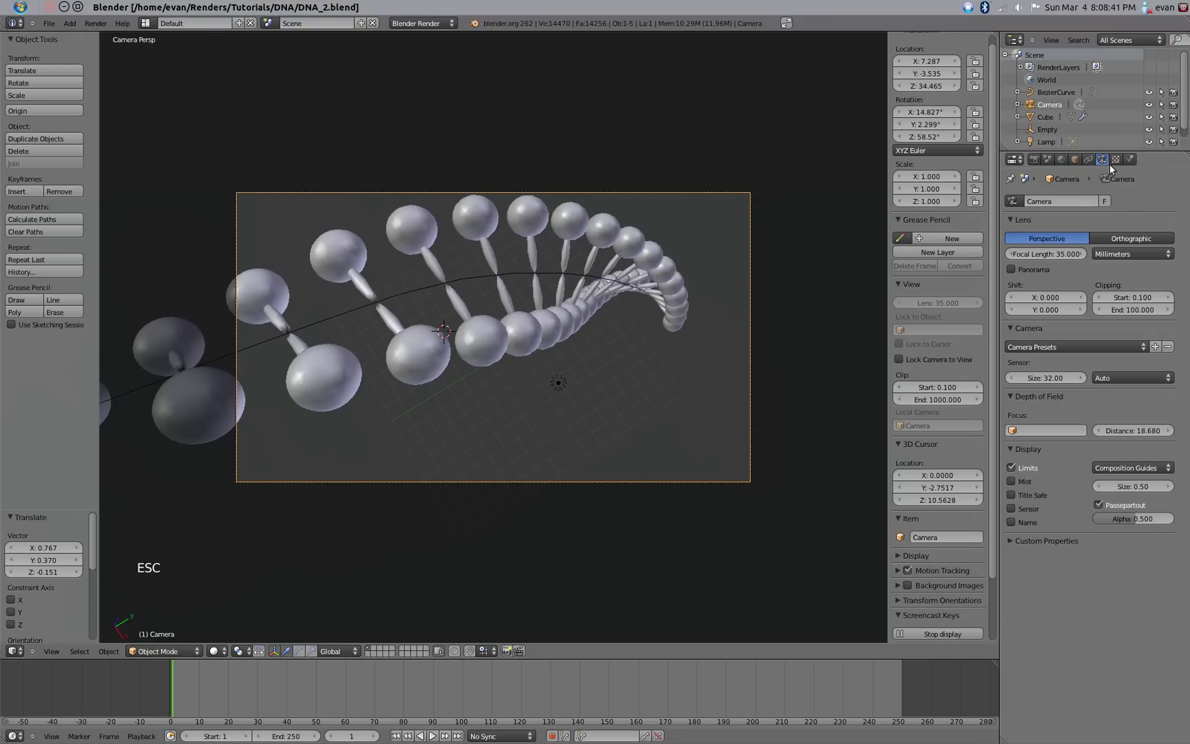
Set the world's horizon color to black and select the lamp below the helix in the camera view.
left_click(1060, 160)
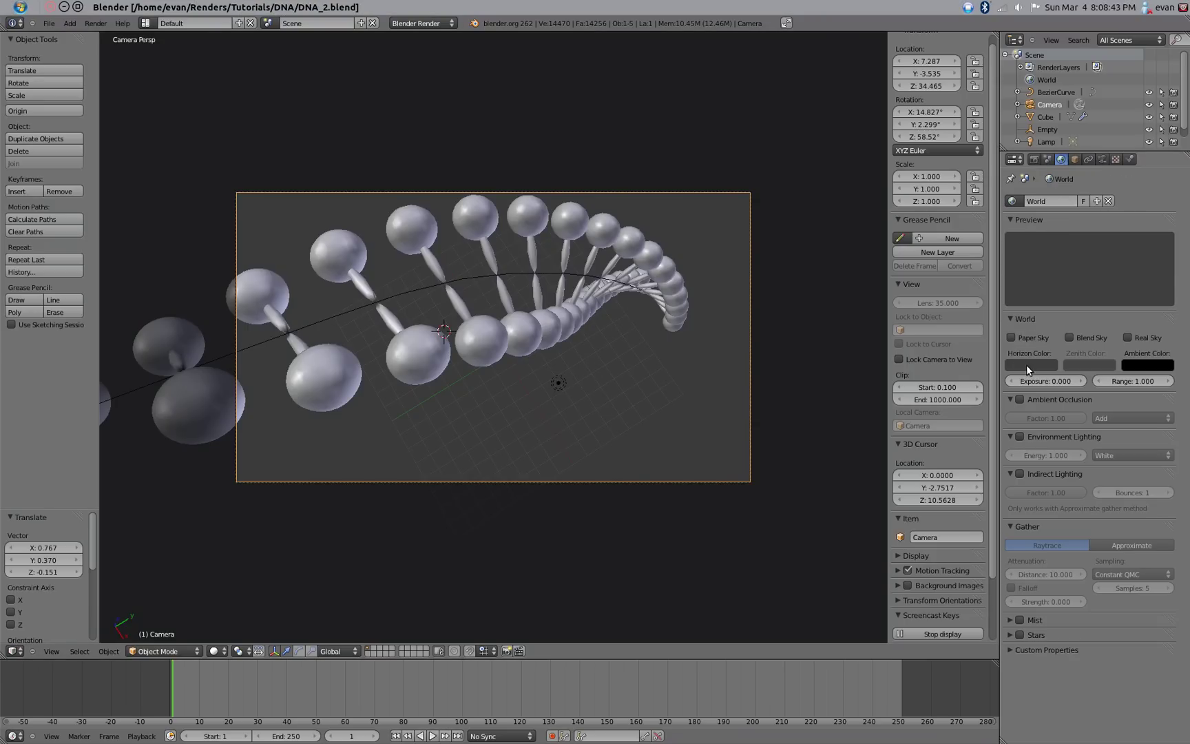
left_click(1026, 364)
left_click(1107, 287)
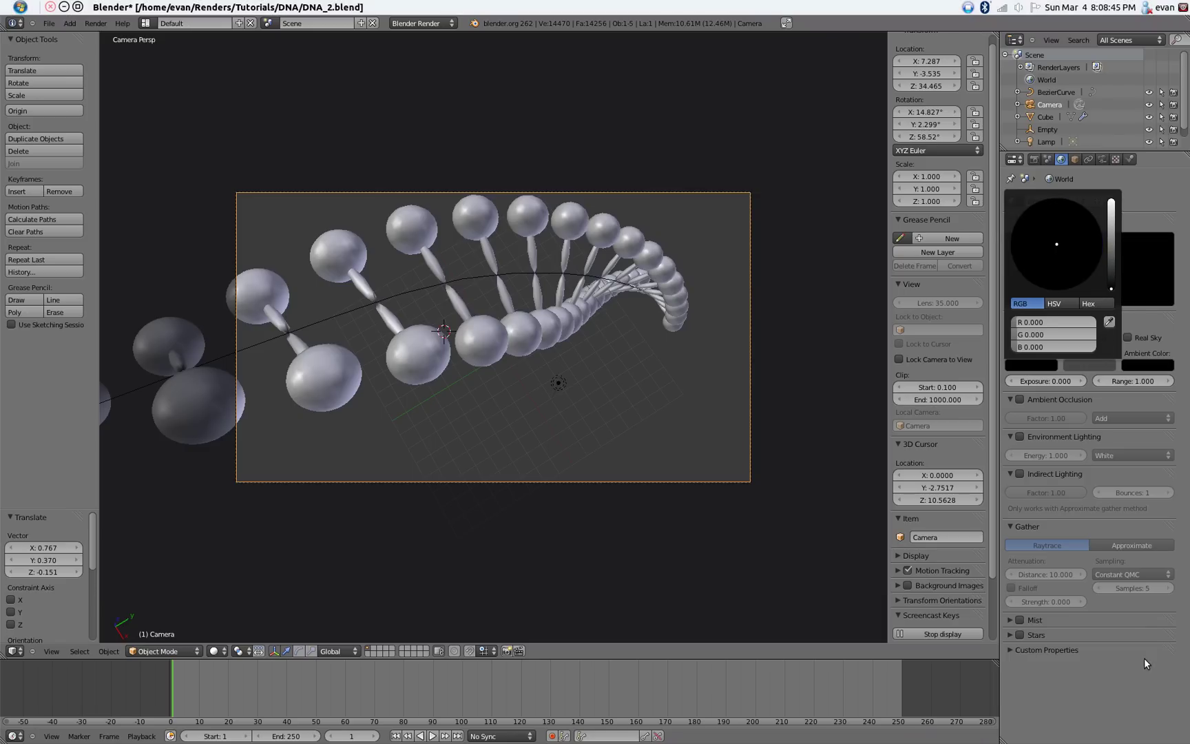
scroll(567, 349, "down", 2)
scroll(566, 386, "up", 1)
right_click(544, 373)
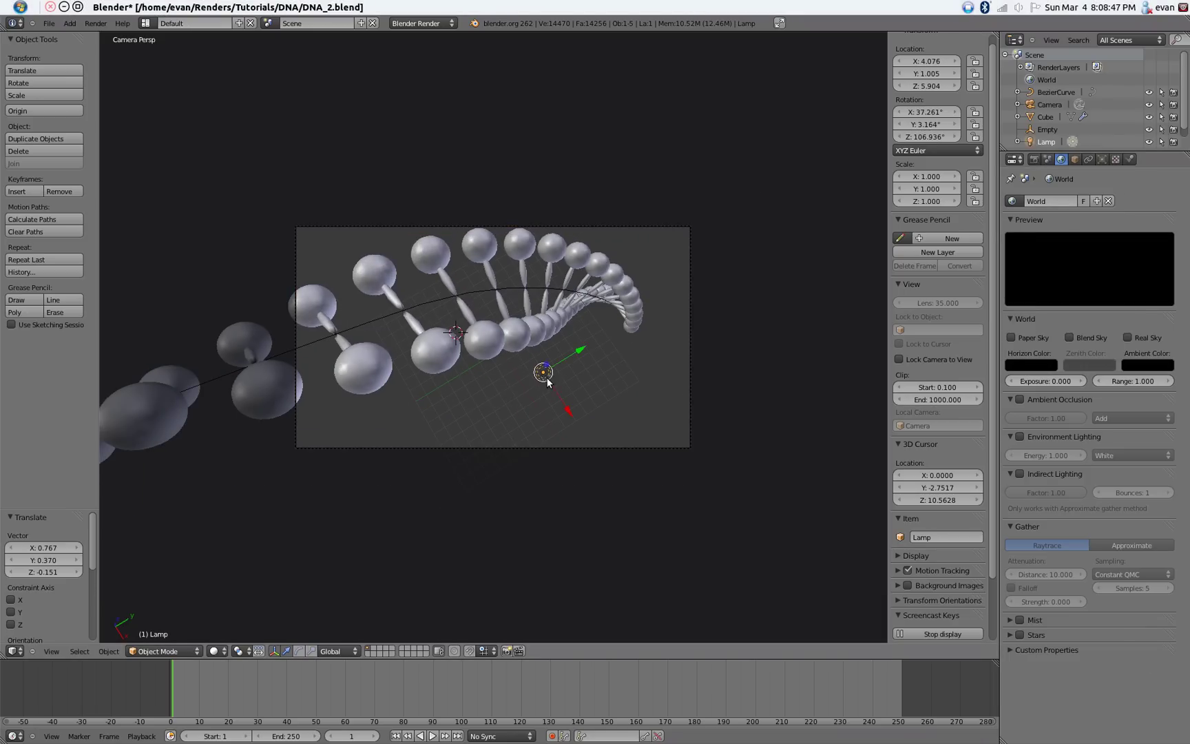
Render the camera view again to check the helix against the black background.
key("F11")
key("F11")
key("F12")
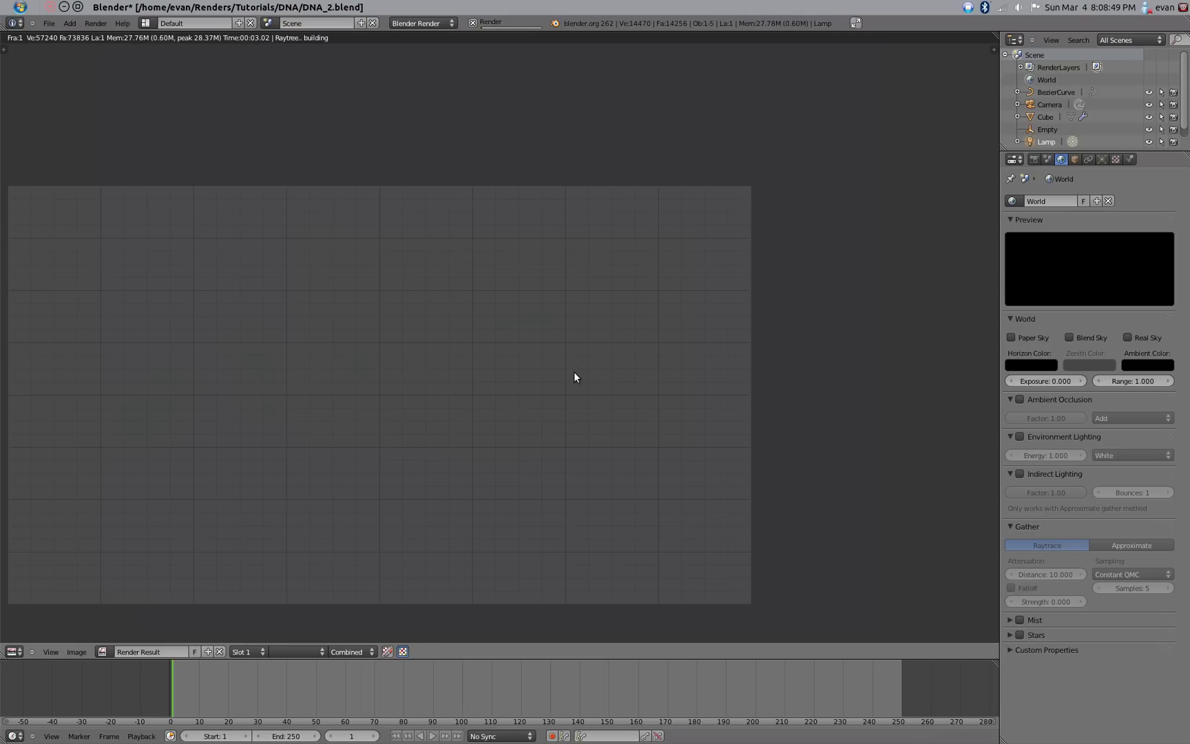
scroll(568, 361, "up", 1)
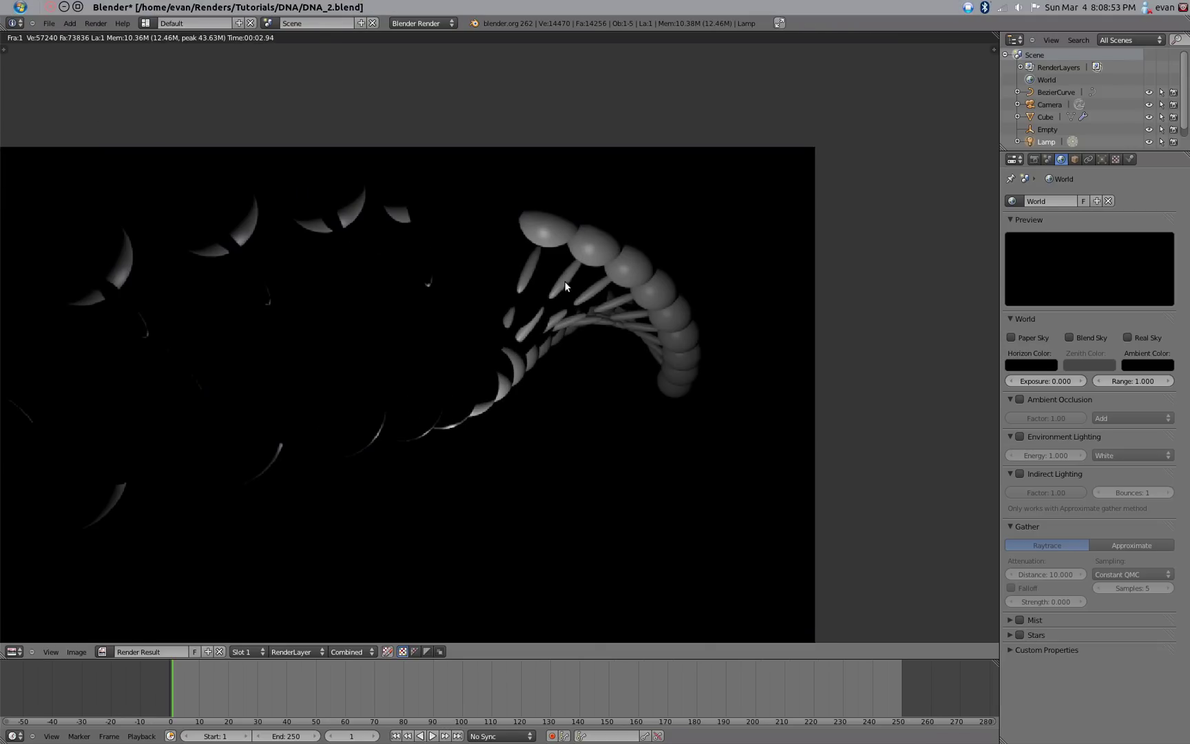
scroll(667, 413, "down", 2)
scroll(666, 412, "up", 2)
key("Escape")
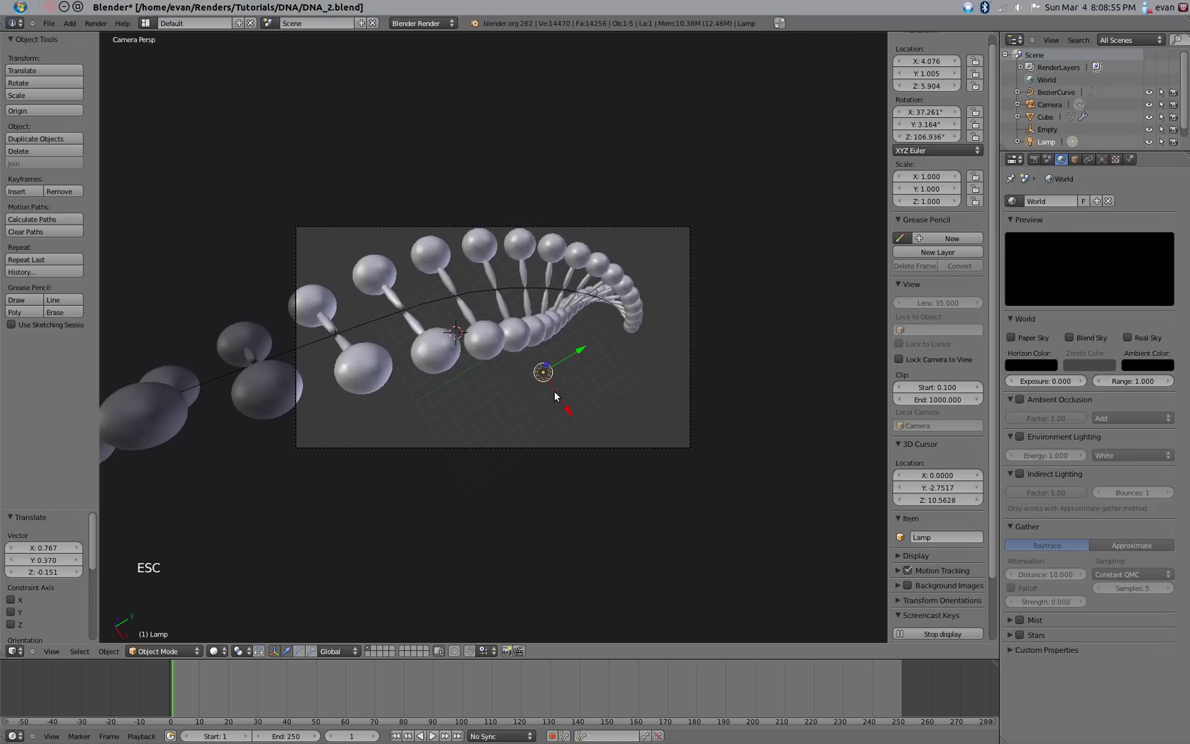
Move the lamp about -8.1 along Y and 16.5 along Z in the right side view.
key("KP_1")
key("KP_3")
key("g")
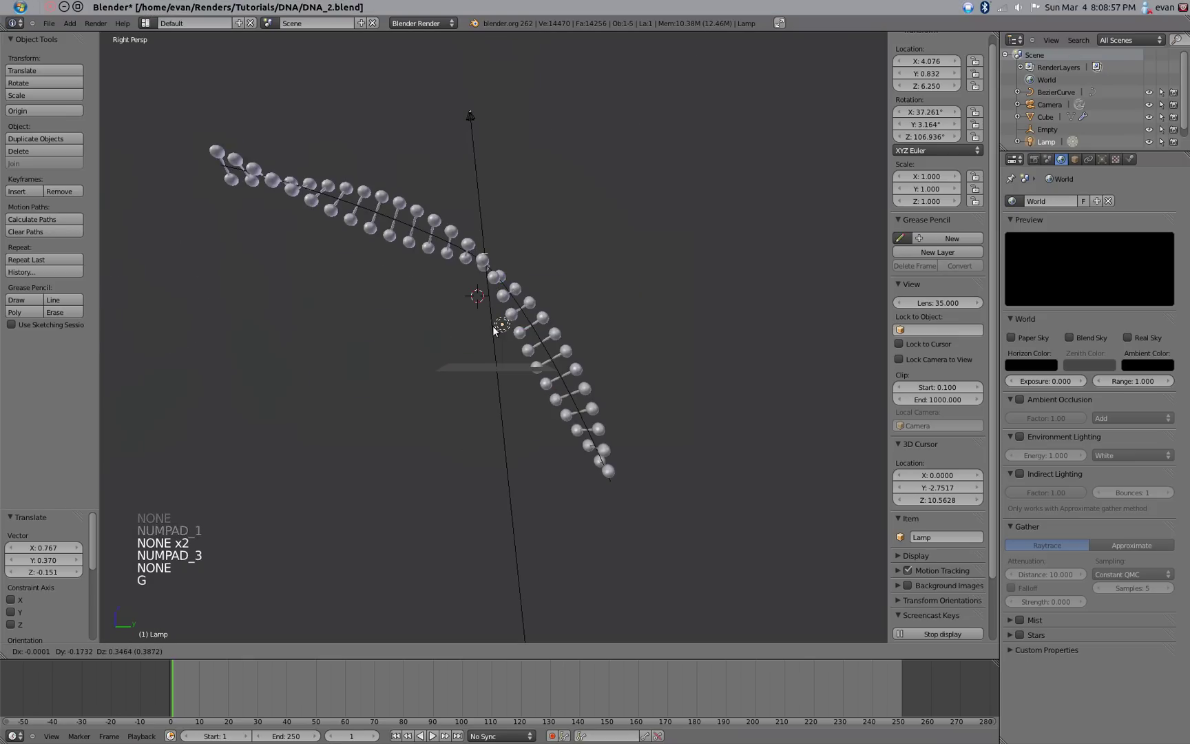
left_click(499, 276)
Lower the lamp about 3.6 units along the global Z axis in the orthographic side view.
key("KP_7")
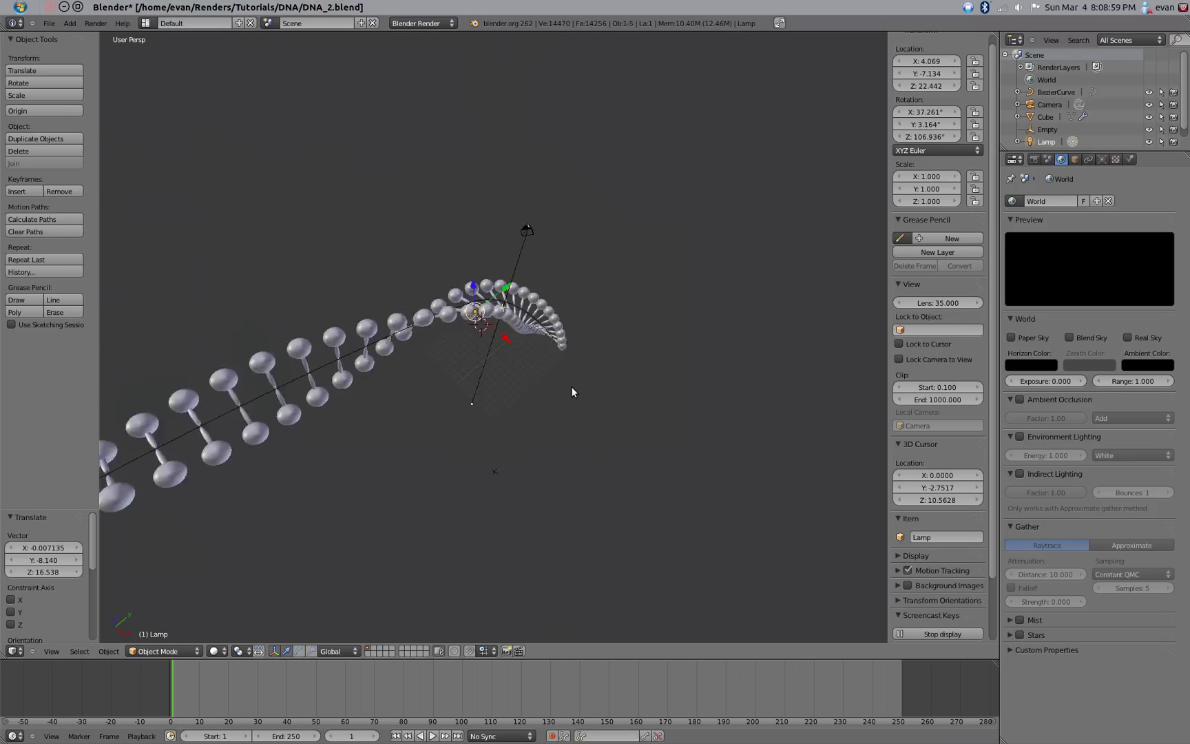
key("KP_1")
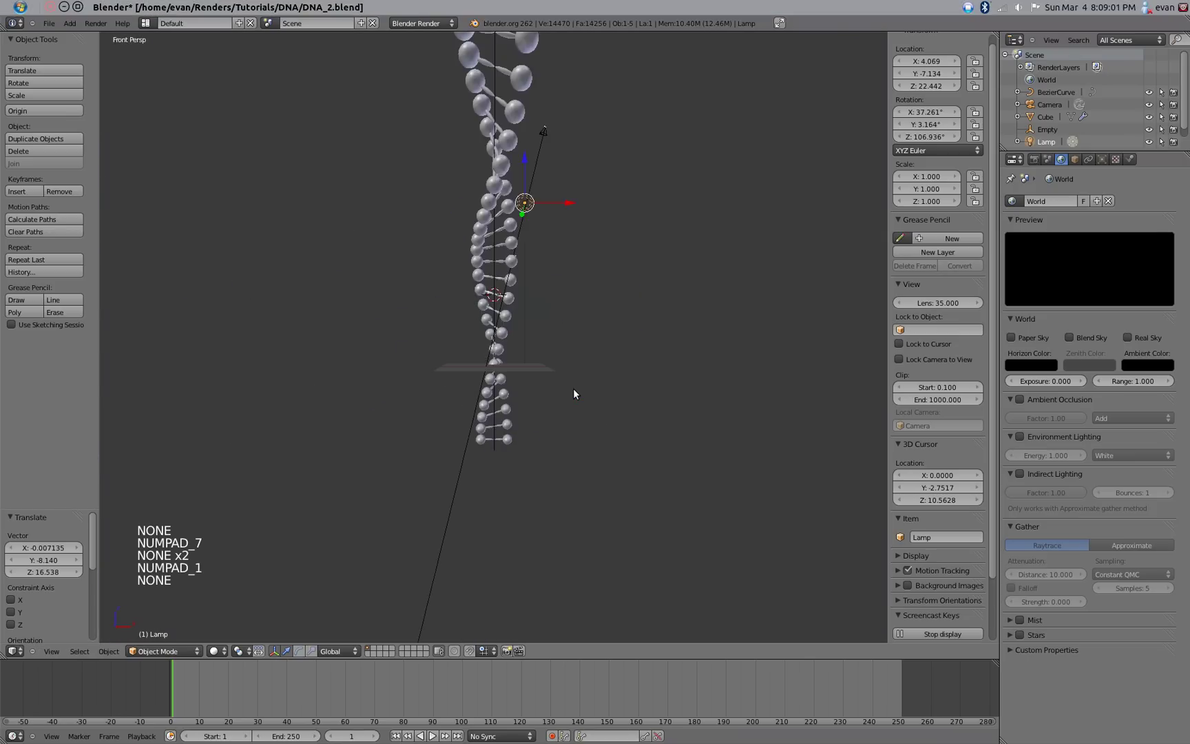
key("KP_3")
key("KP_5")
key("KP_5")
key("KP_5")
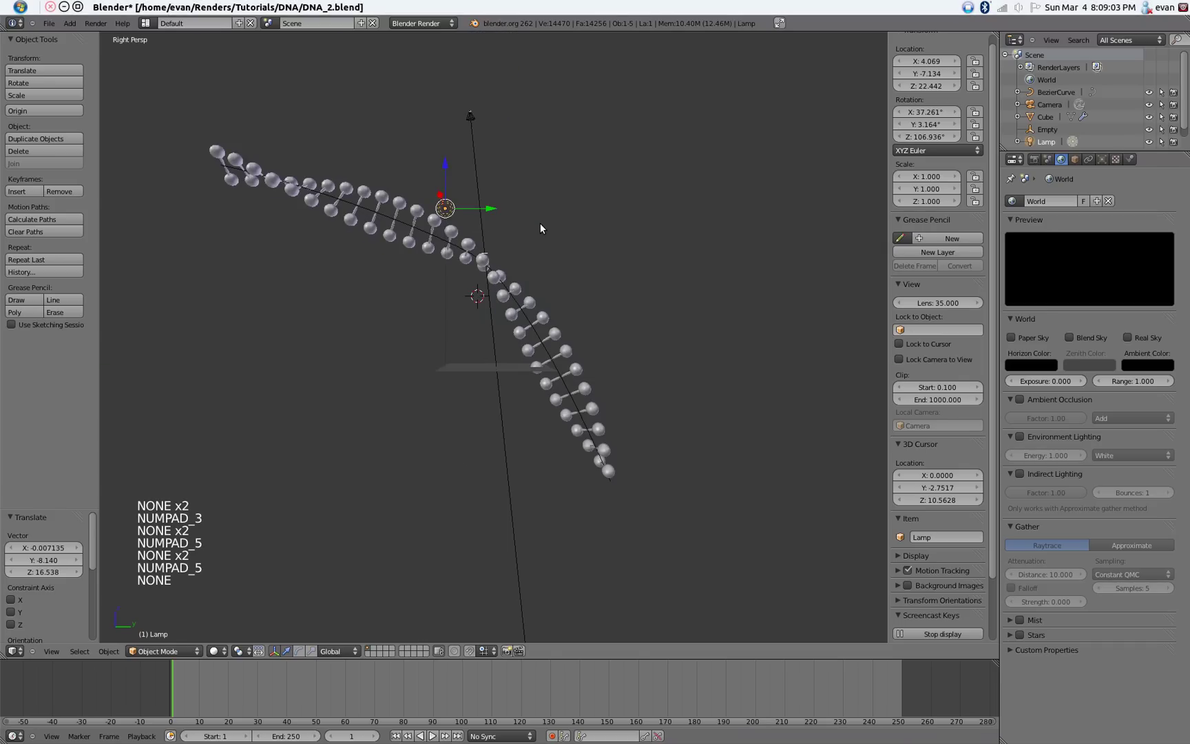
key("KP_Decimal")
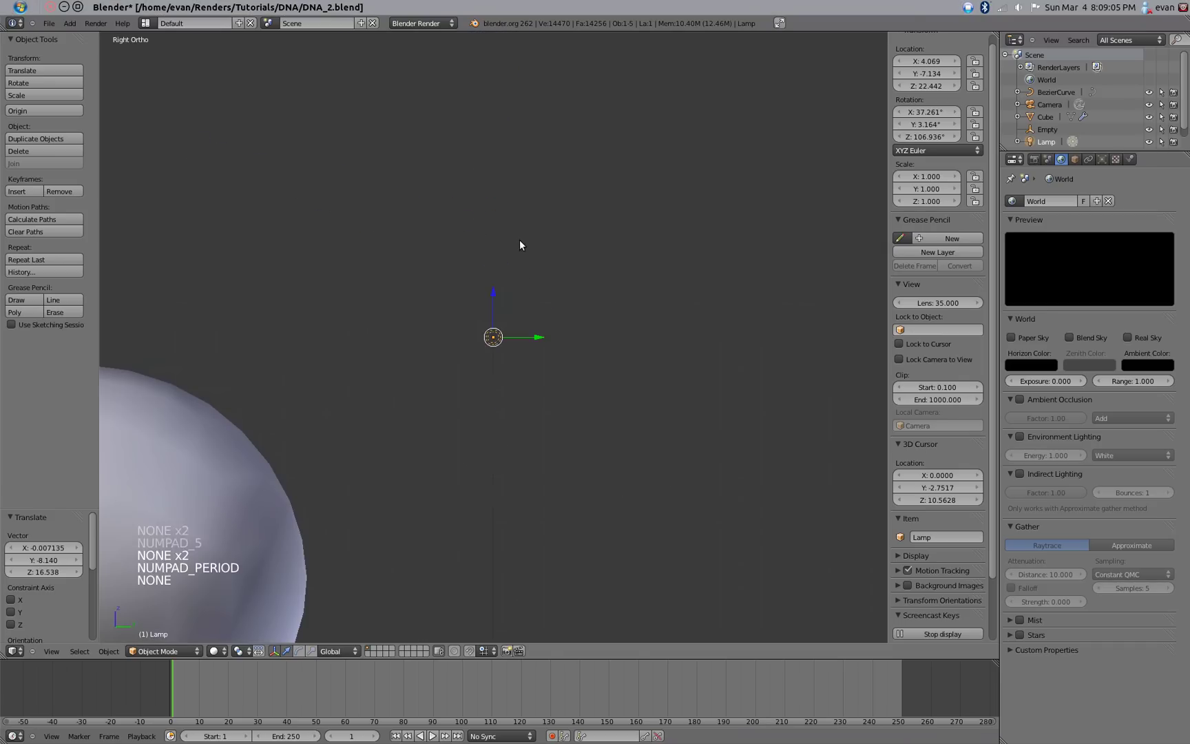
scroll(450, 299, "down", 5)
key("g")
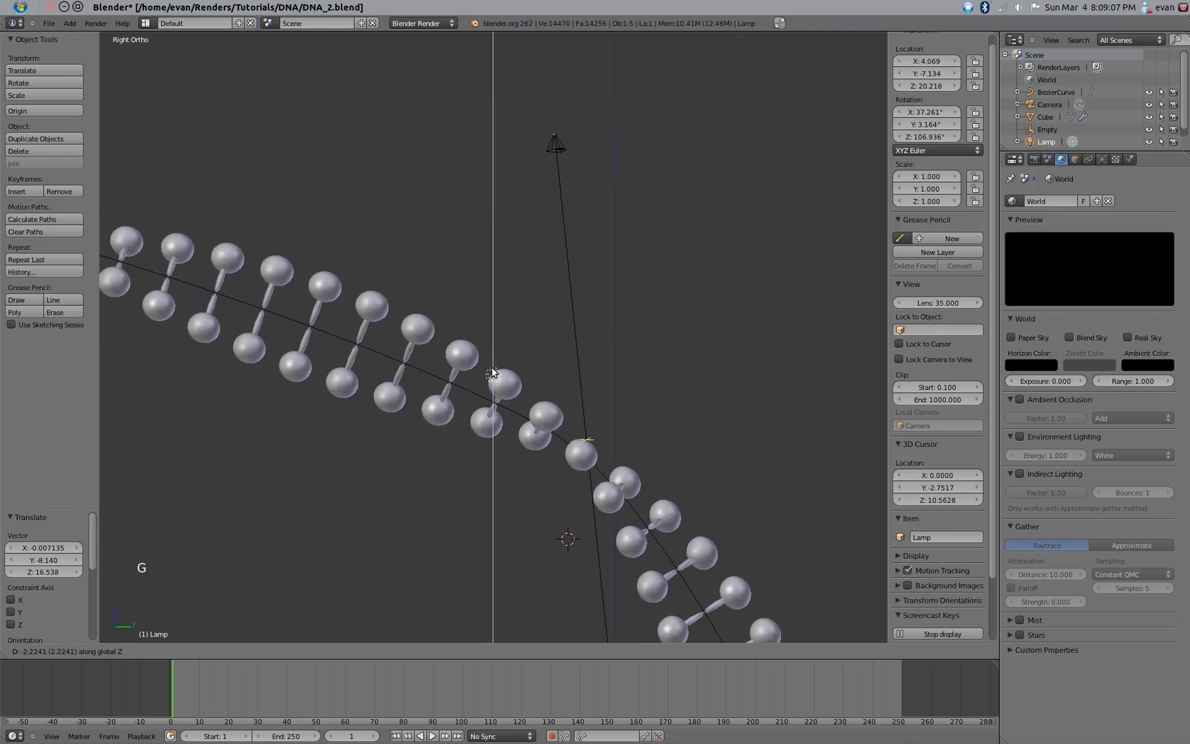
left_click(490, 386)
Set the lamp's energy to 5 and its color to light cyan (R 0.345, G 0.962, B 1.000).
middle_click_drag(491, 391, 559, 539)
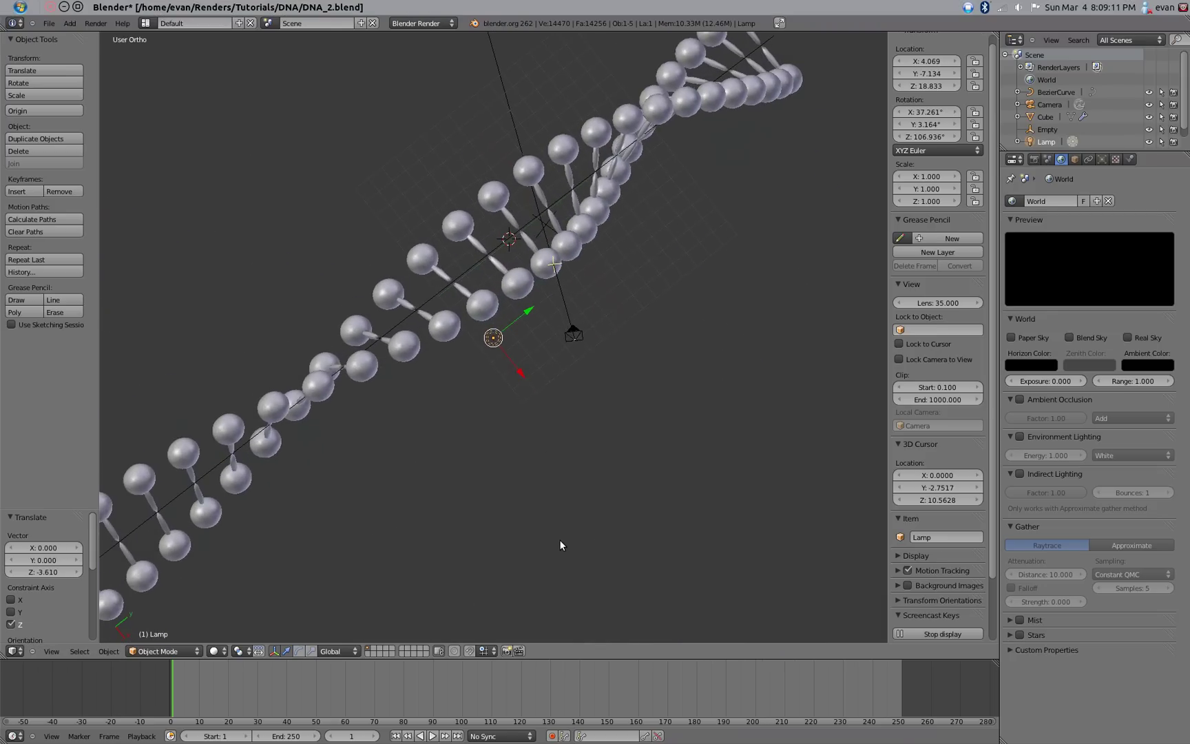
key("KP_7")
left_click(1051, 366)
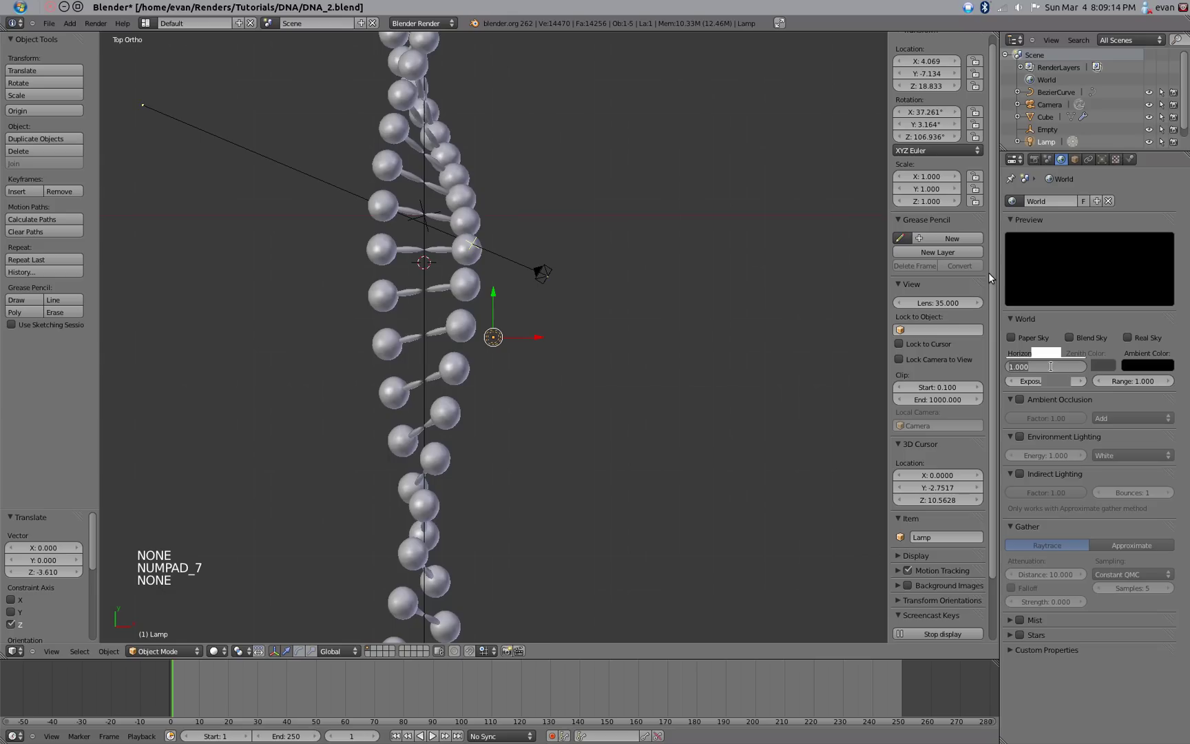
type("5")
key("Return")
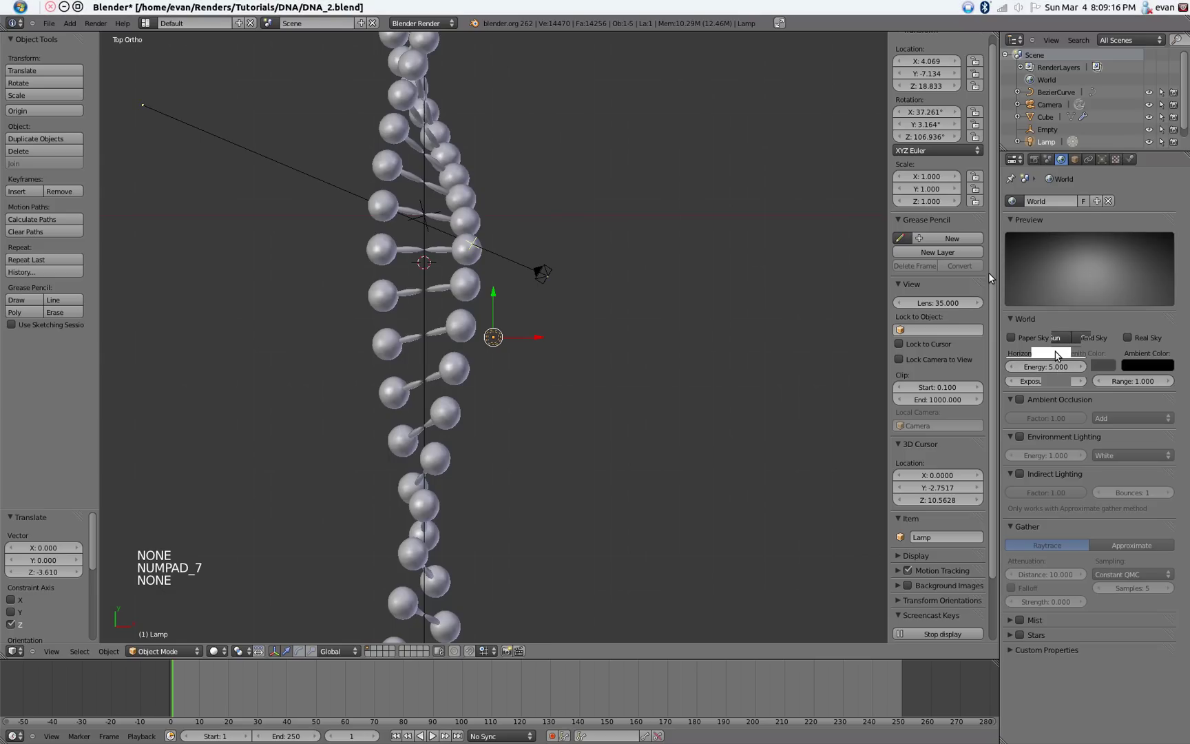
left_click(1059, 353)
left_click_drag(1025, 212, 1025, 204)
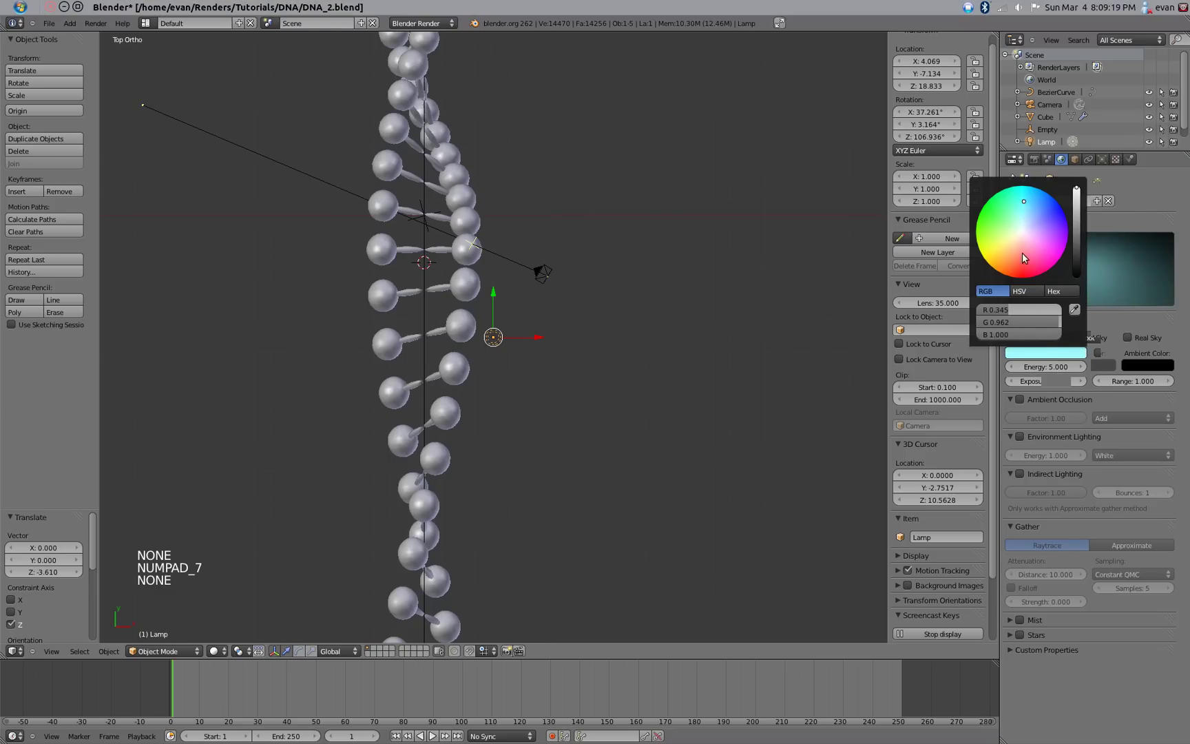
Set the lamp's distance to 25 and save the file over the existing one.
left_click(1040, 406)
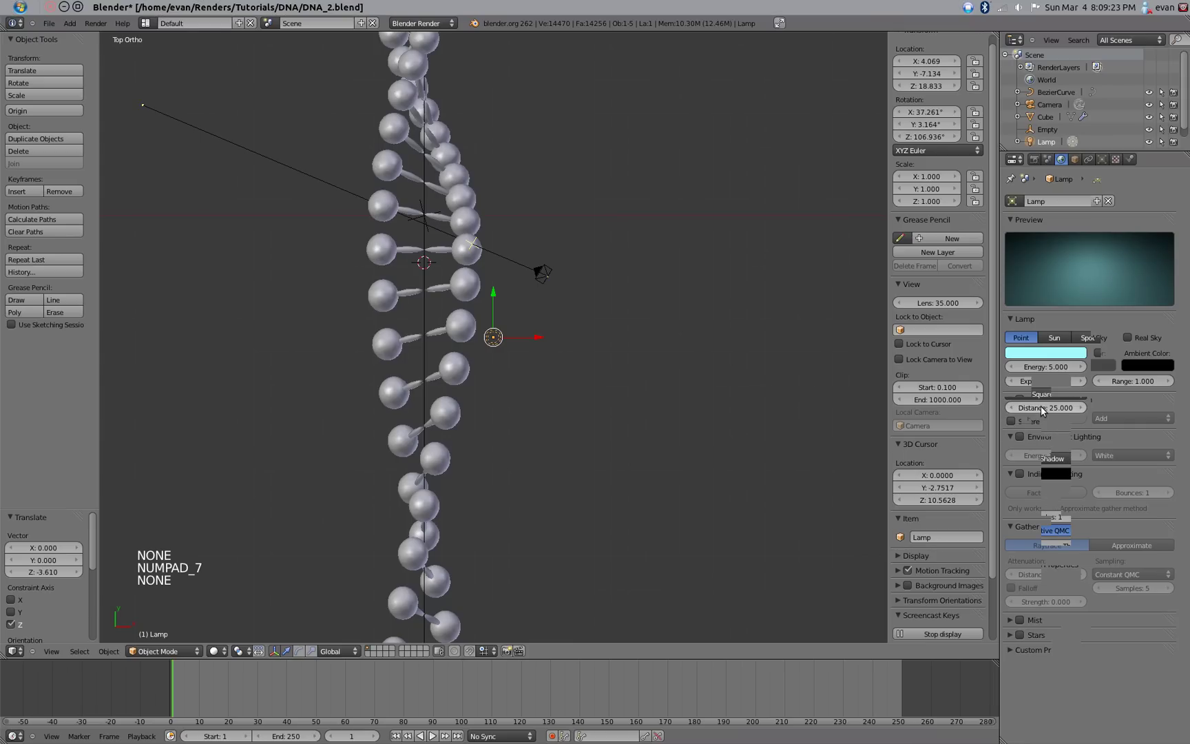
key("ctrl+s")
left_click(689, 362)
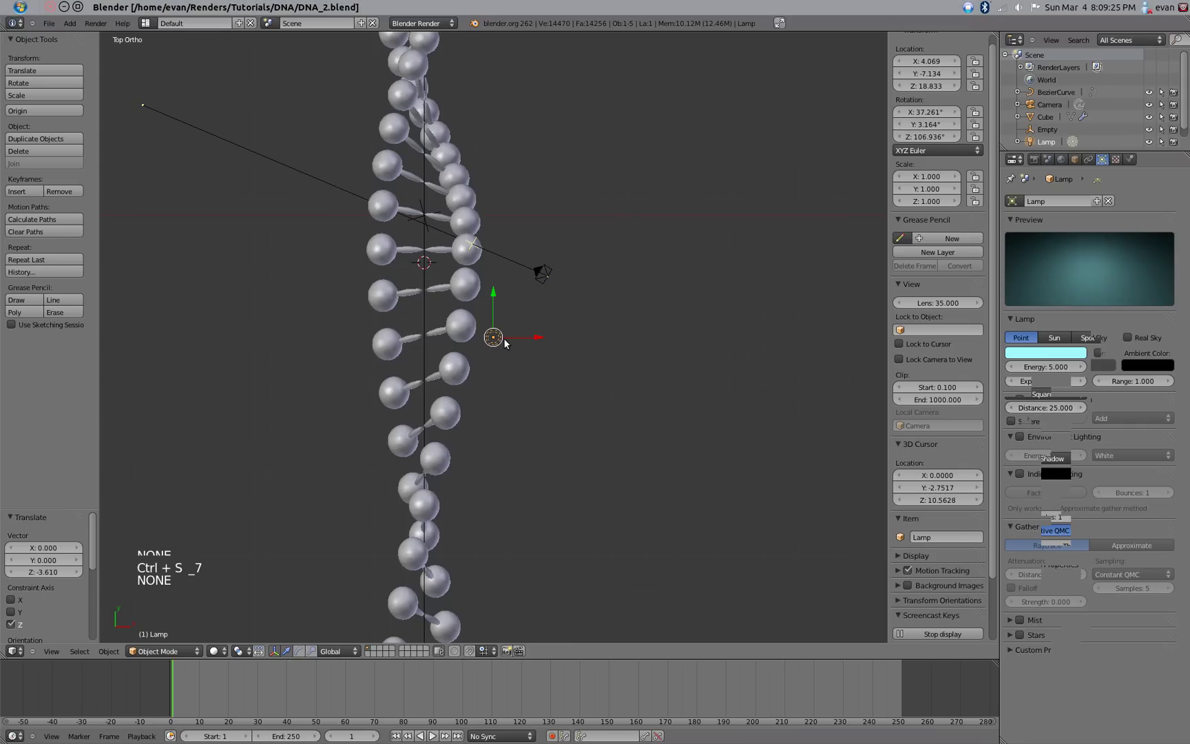
Duplicate the lamp, offset the copy about -4.2 in X and 8.3 in Y, and raise it about 1.24 along Z.
key("shift+d")
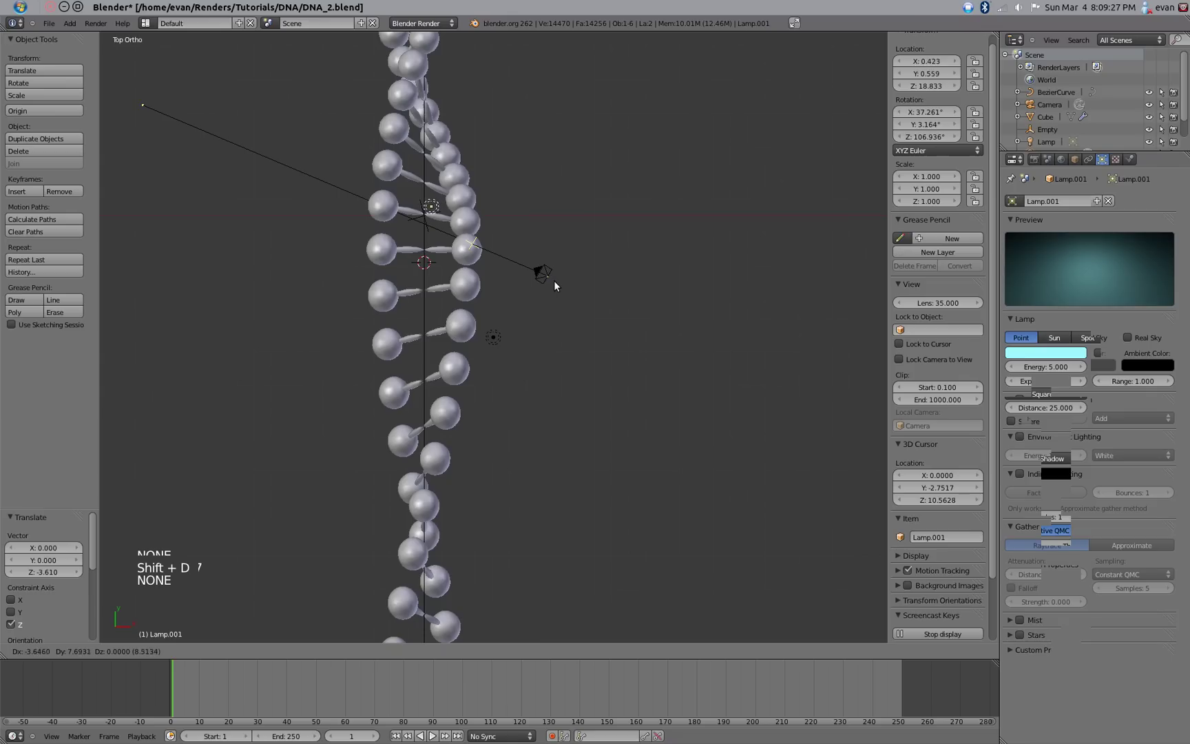
left_click(547, 274)
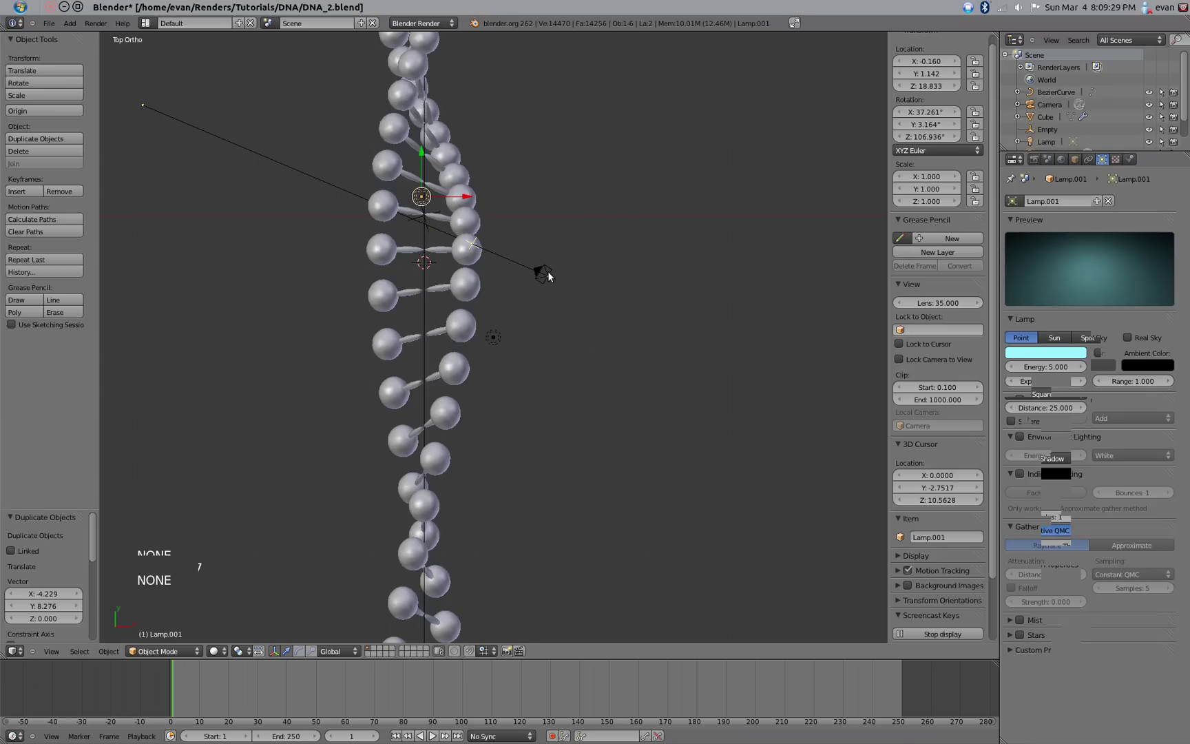
key("KP_1")
key("KP_3")
key("g")
key("z")
left_click(687, 467)
Set the duplicated lamp's energy to 10 and its color to green (R 0.133, G 1.000, B 0.000), and save over the existing file.
left_click(1047, 368)
type("10")
key("Return")
left_click(1048, 354)
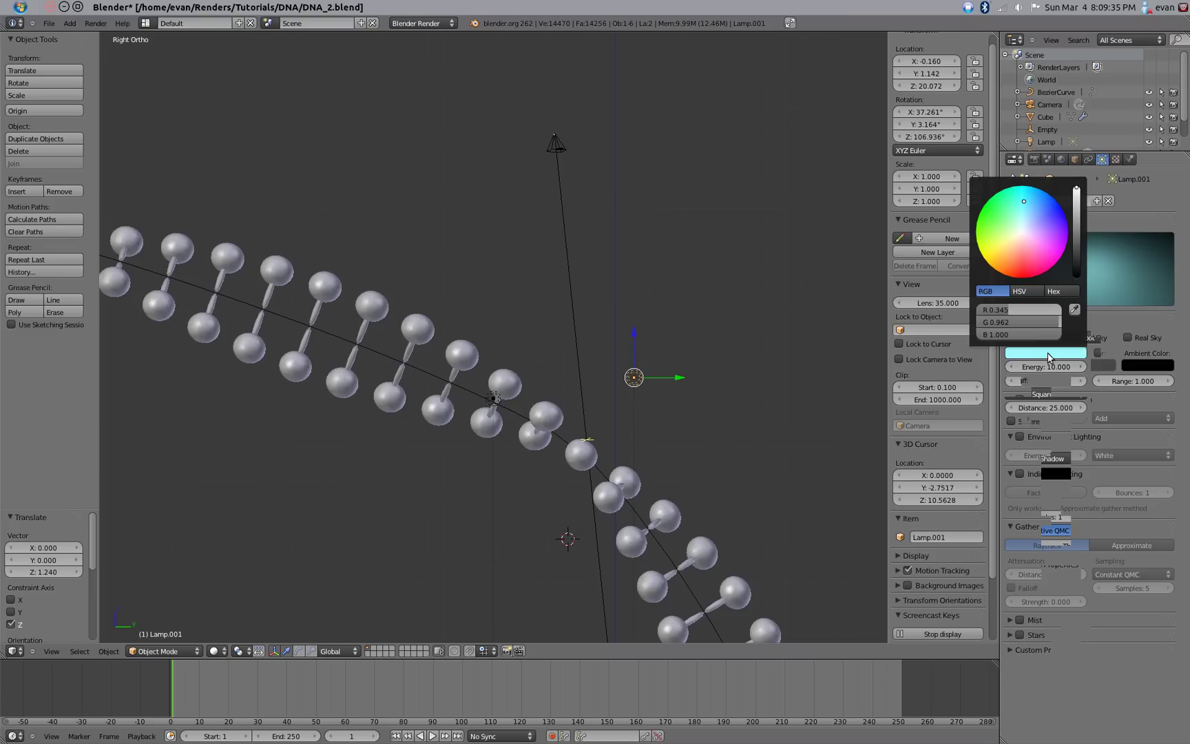
left_click_drag(1018, 244, 957, 207)
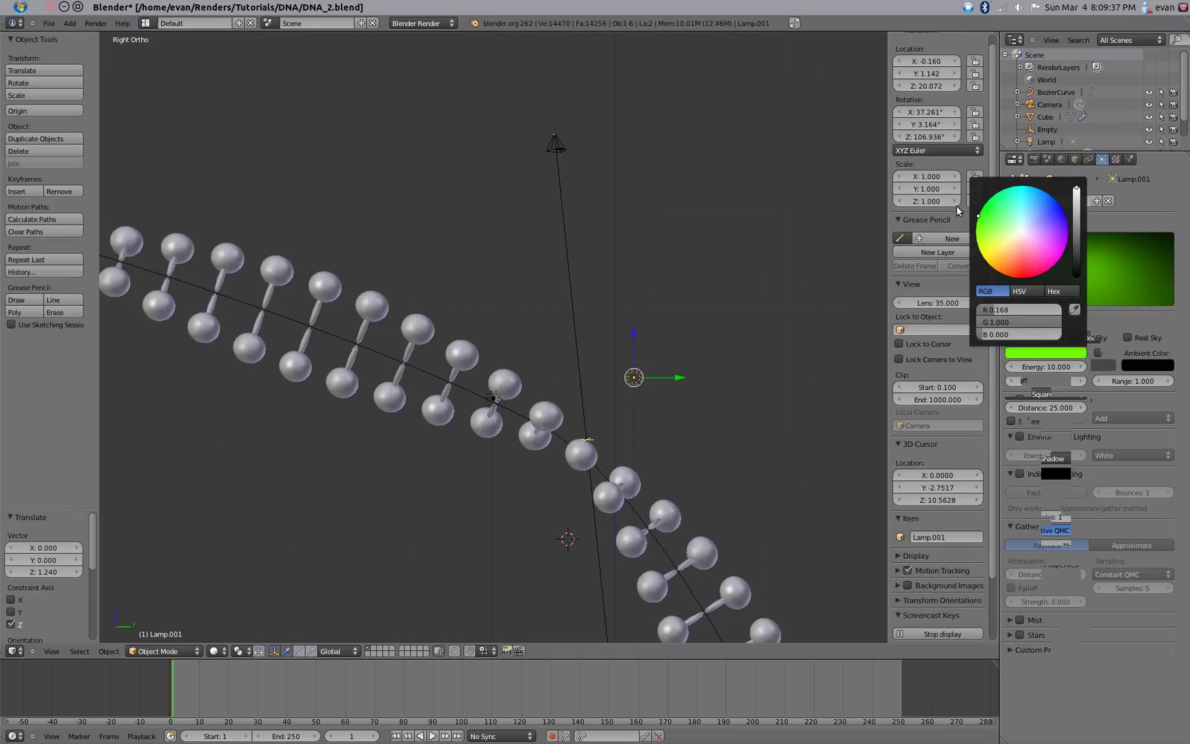
key("ctrl+s")
left_click(665, 365)
Duplicate the green lamp in top view and offset the copy about -7.9 in X and -8.0 in Y.
scroll(674, 387, "down", 2)
key("KP_7")
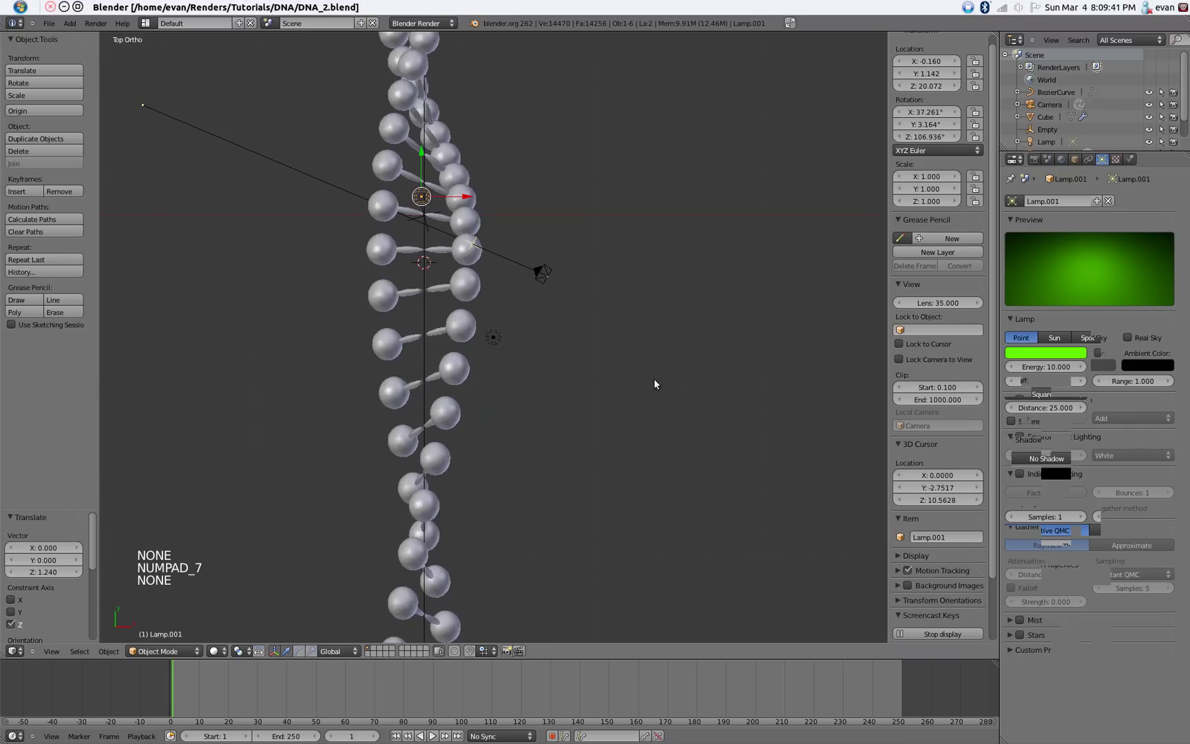
key("shift+d")
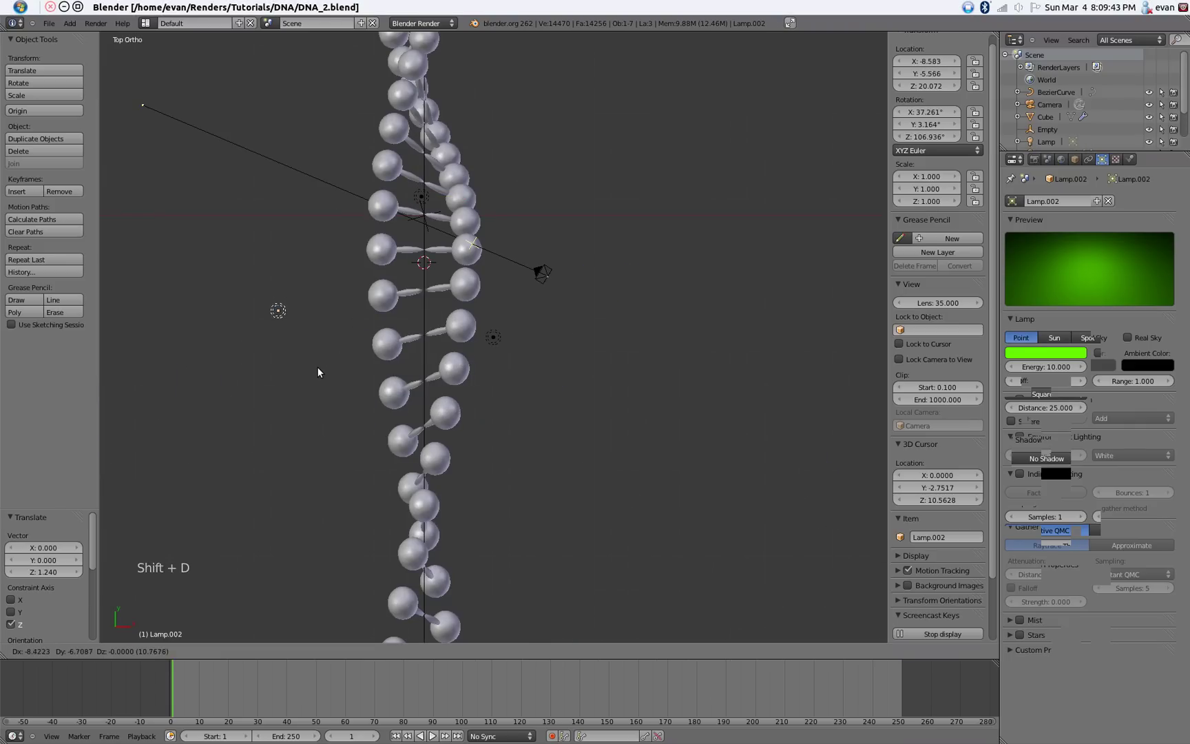
left_click(323, 398)
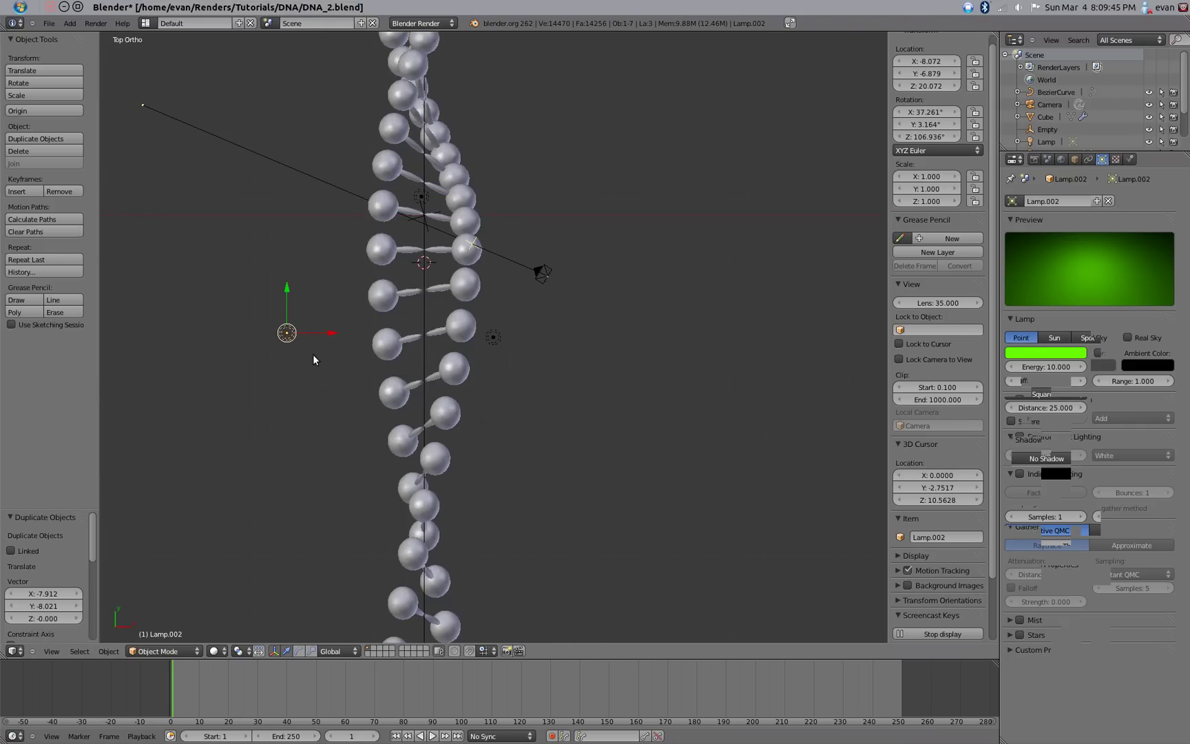
Change the new lamp's color to orange, set its energy to 15, and save over the existing file.
left_click(1076, 353)
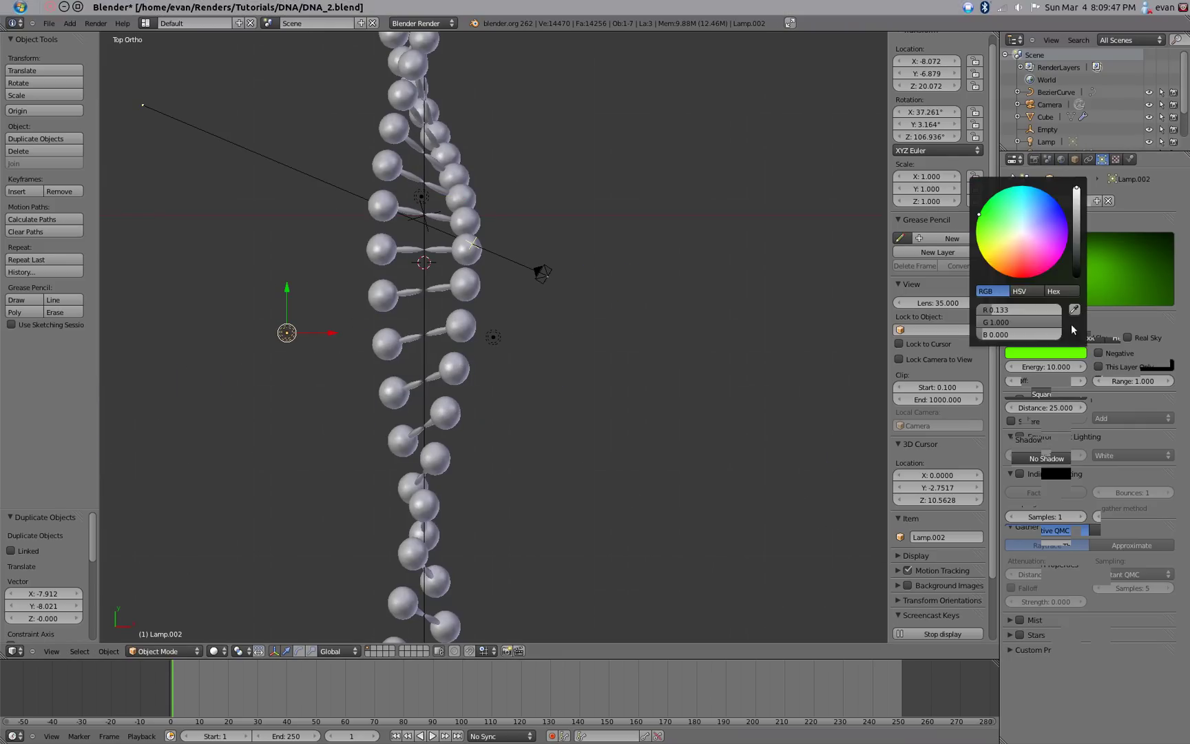
left_click_drag(1028, 271, 1010, 277)
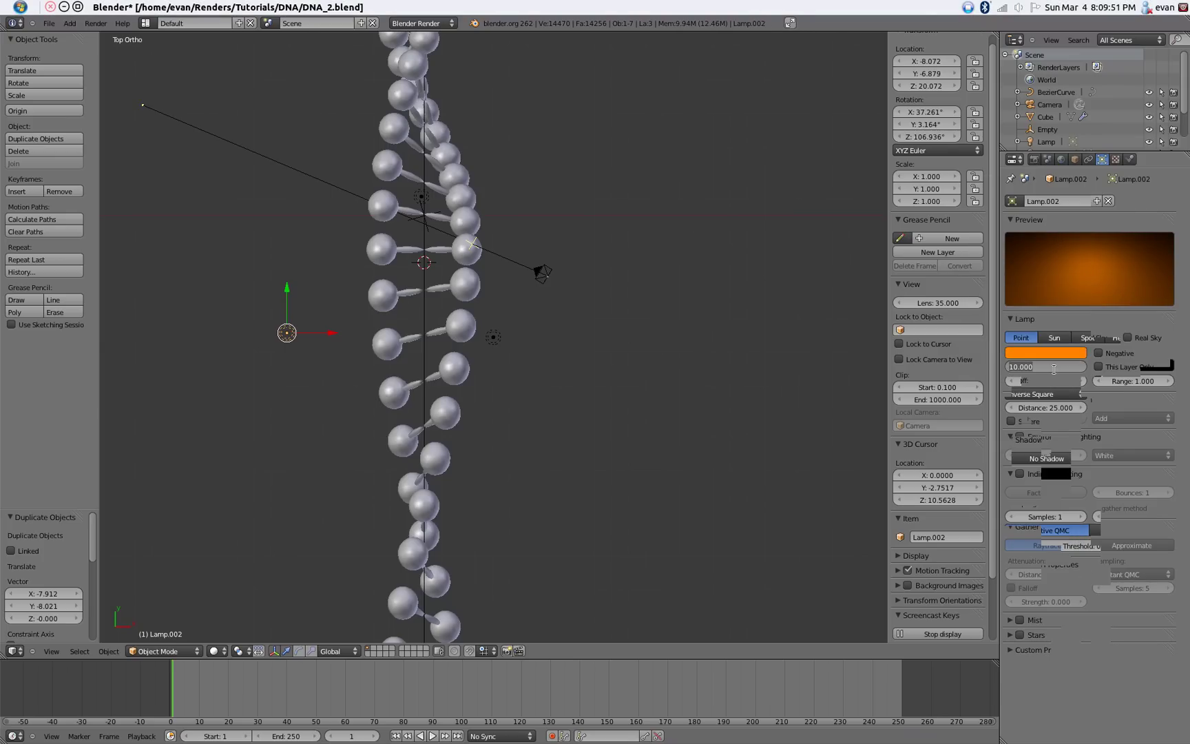
key("Return")
key("ctrl+s")
left_click(316, 213)
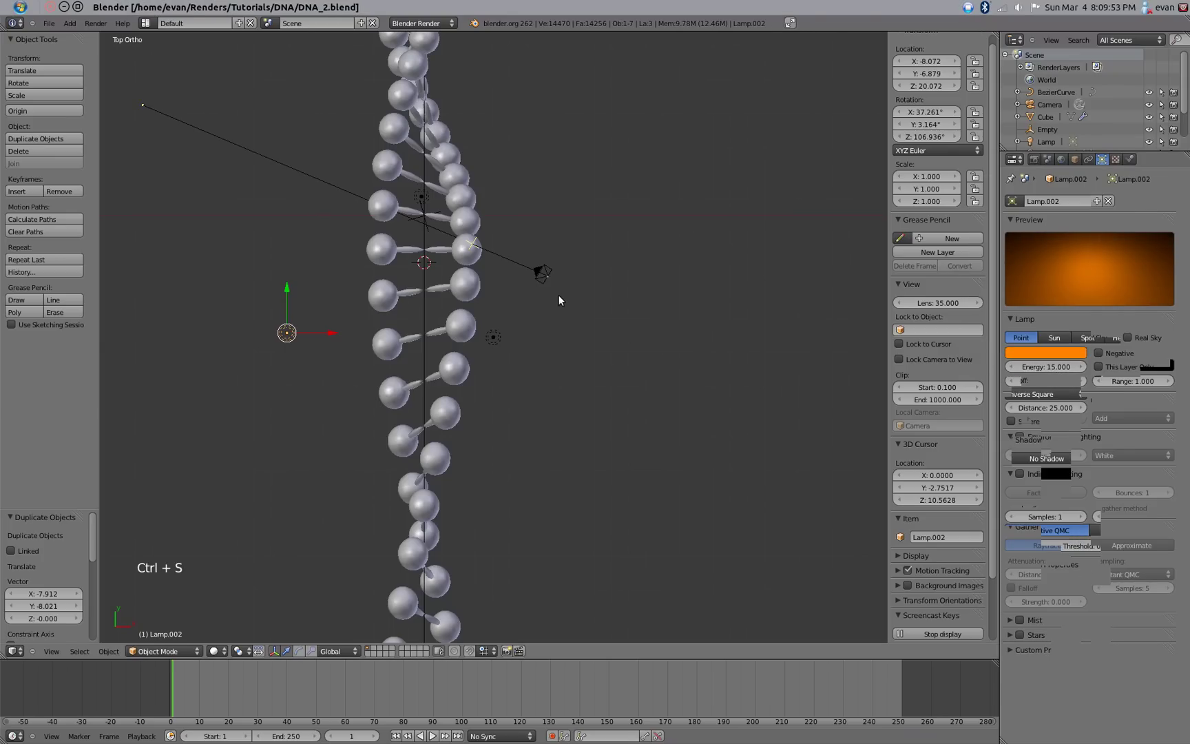
Render the scene and examine how the three colored lamps light the DNA strand.
key("F12")
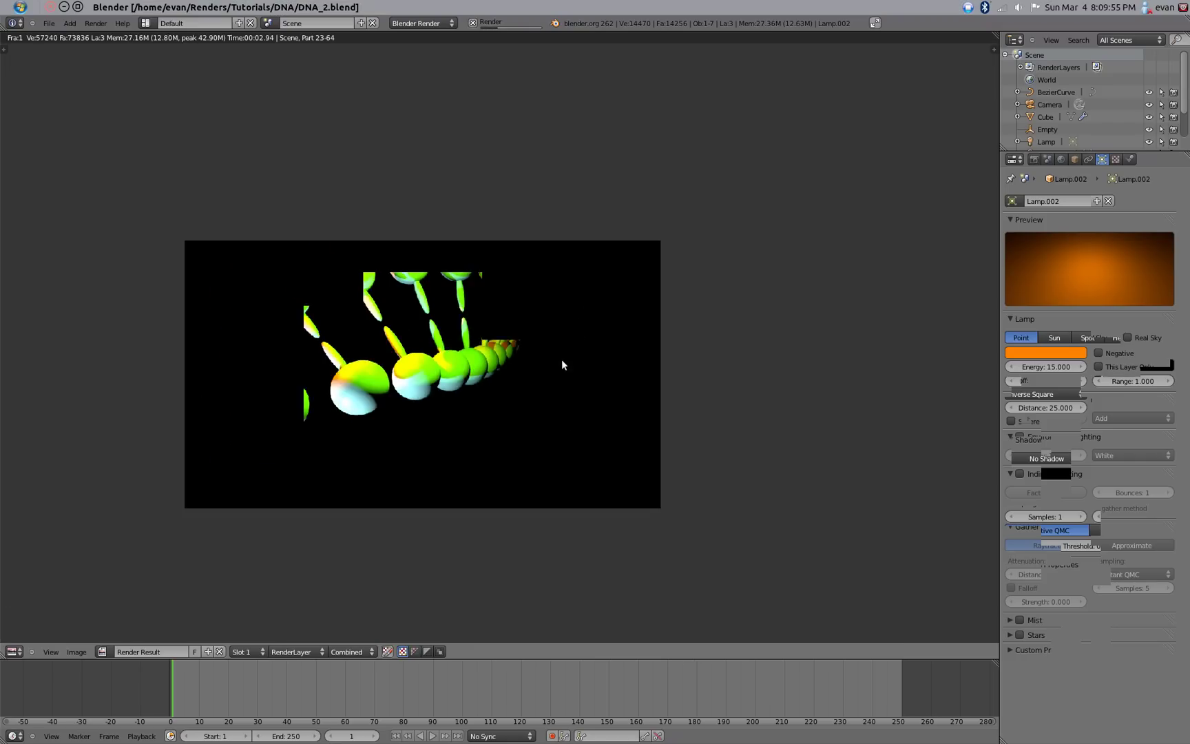
middle_click_drag(561, 359, 607, 432)
scroll(607, 432, "up", 3)
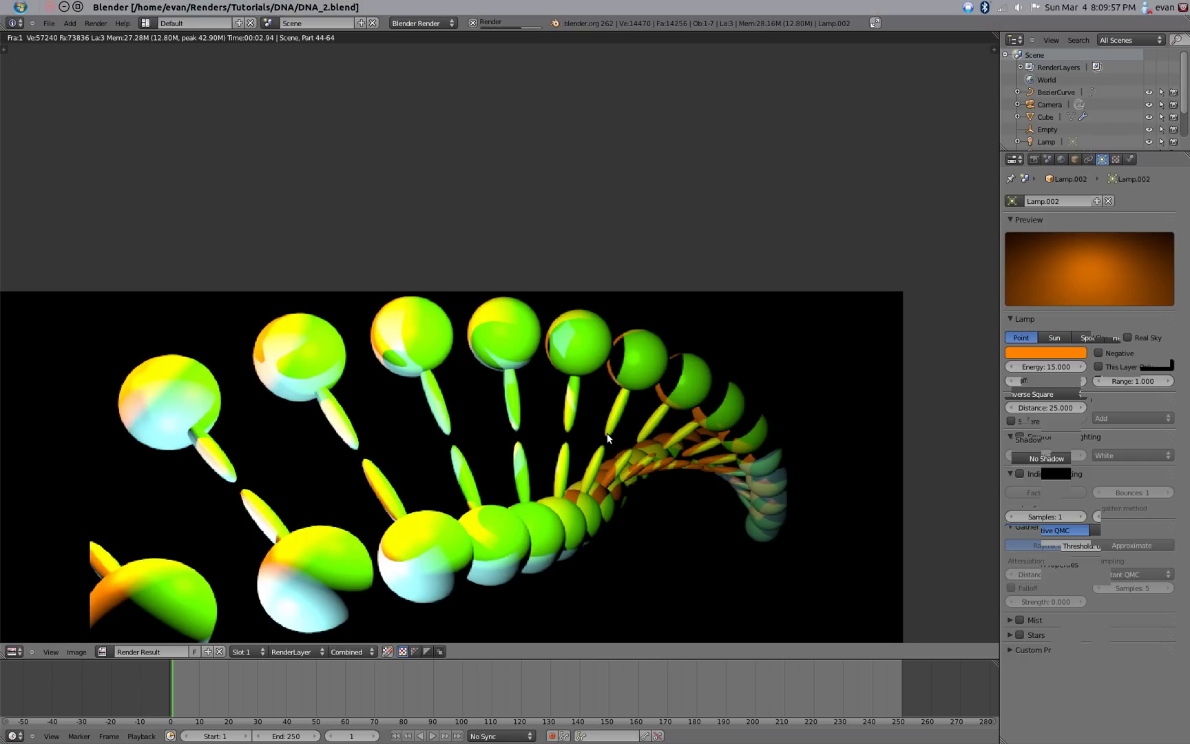
scroll(608, 433, "down", 5)
scroll(608, 433, "up", 4)
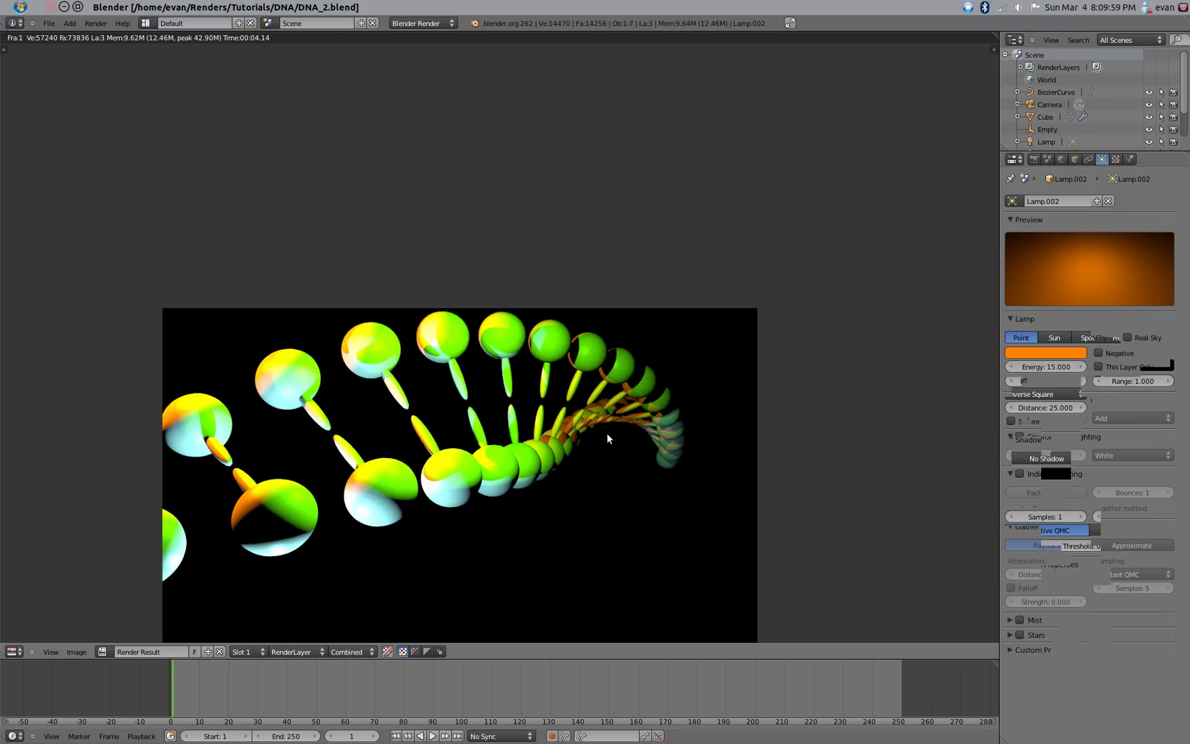
middle_click_drag(607, 433, 654, 398)
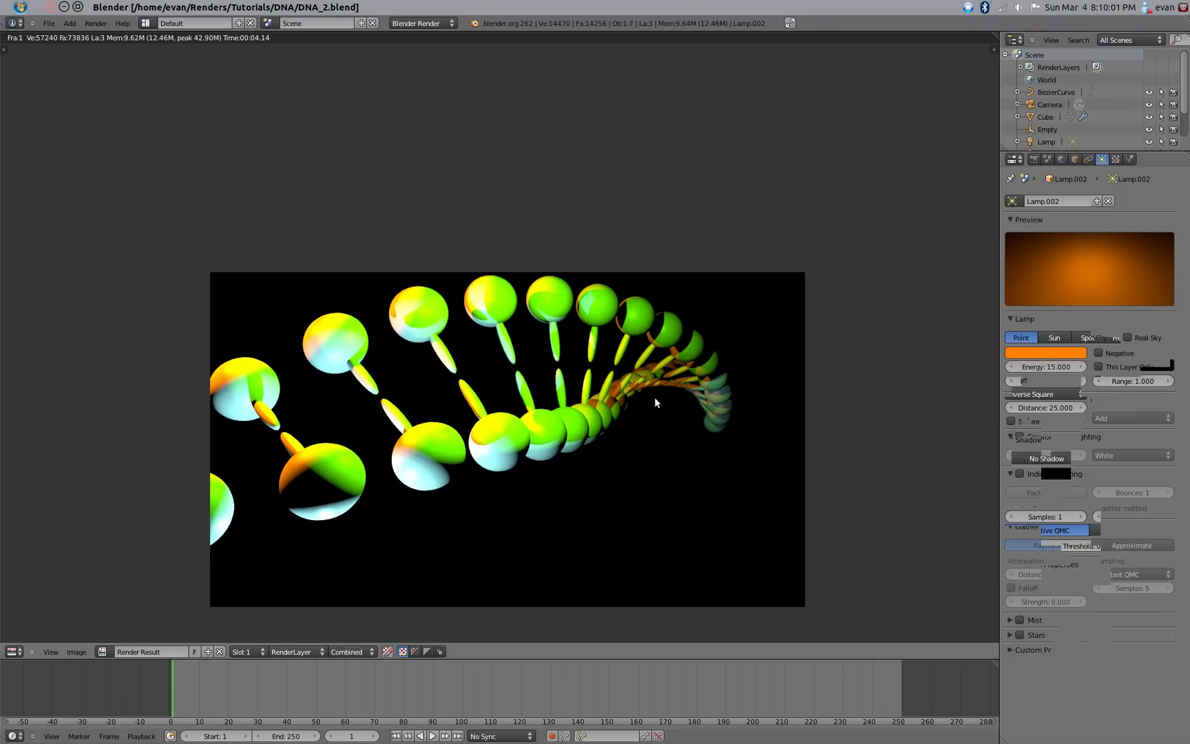
key("Escape")
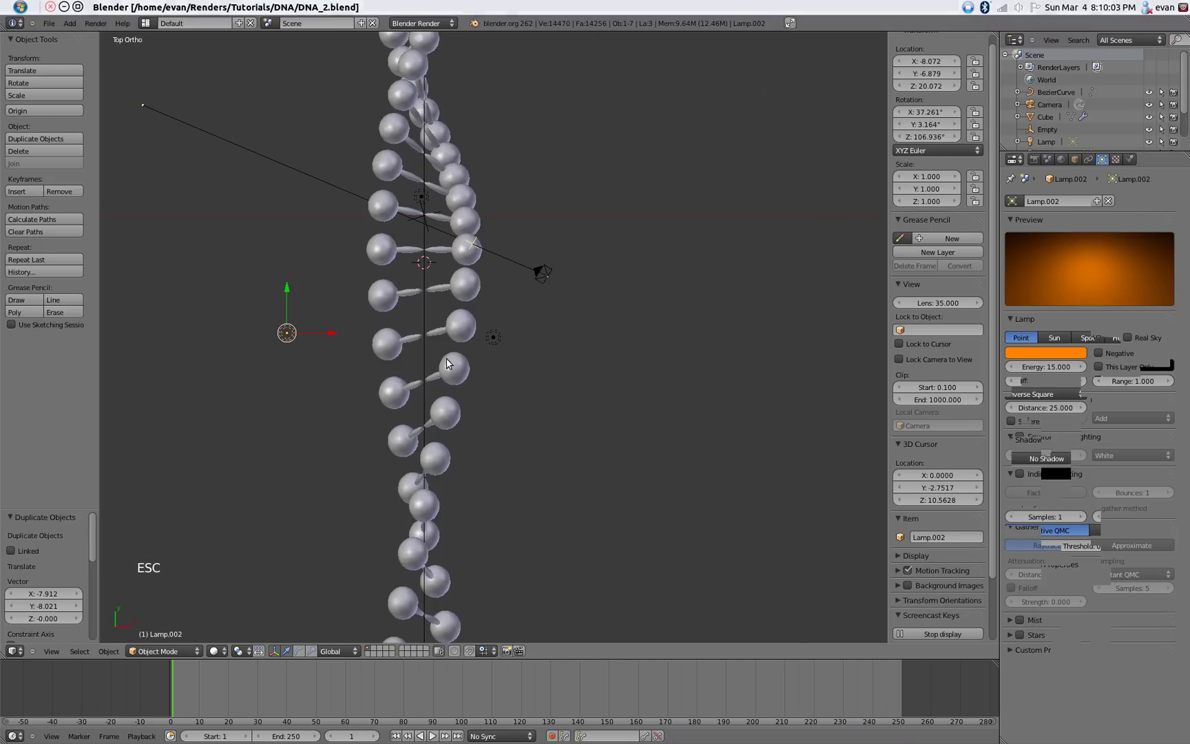
Rename the material of the double helix mesh to DNA.
right_click(460, 326)
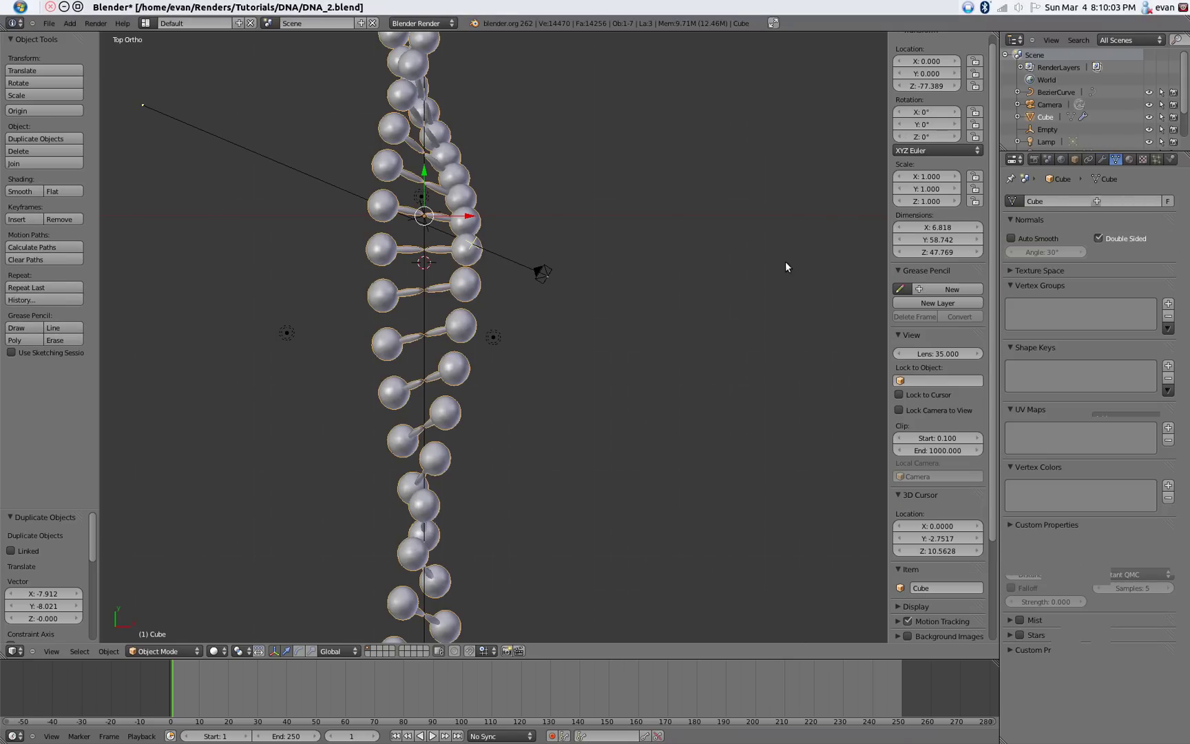
left_click(1129, 159)
left_click(1045, 239)
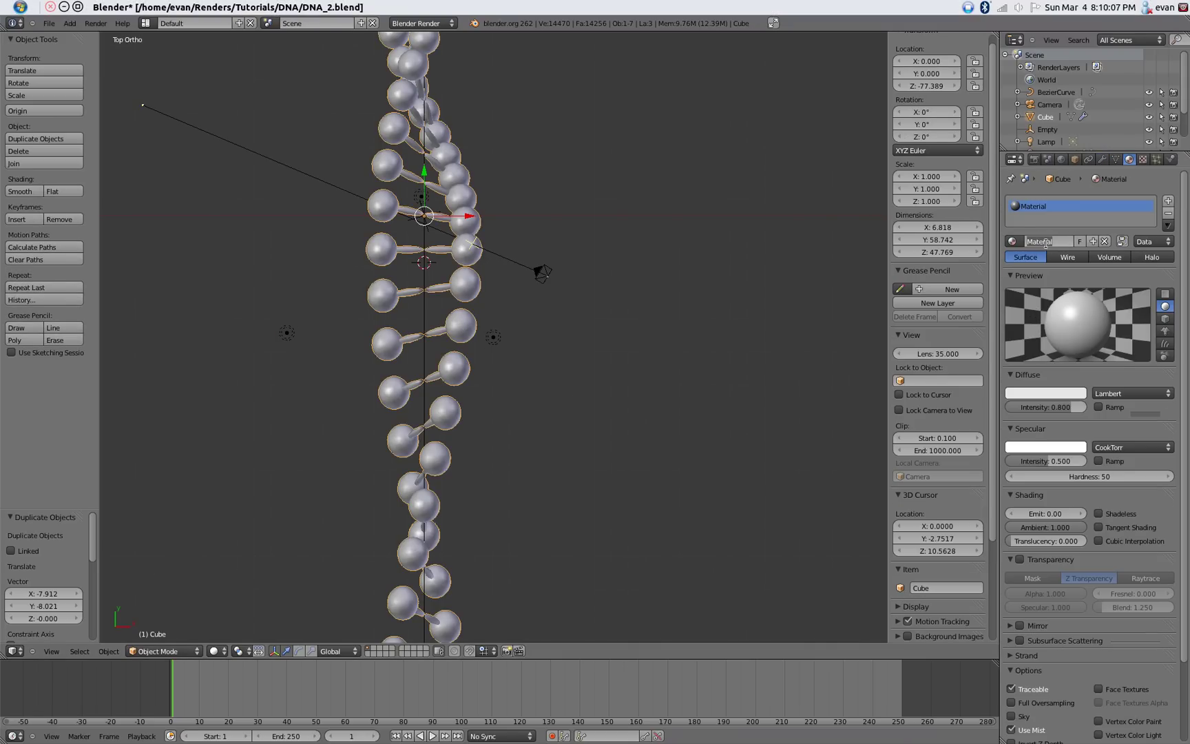
type("DNA")
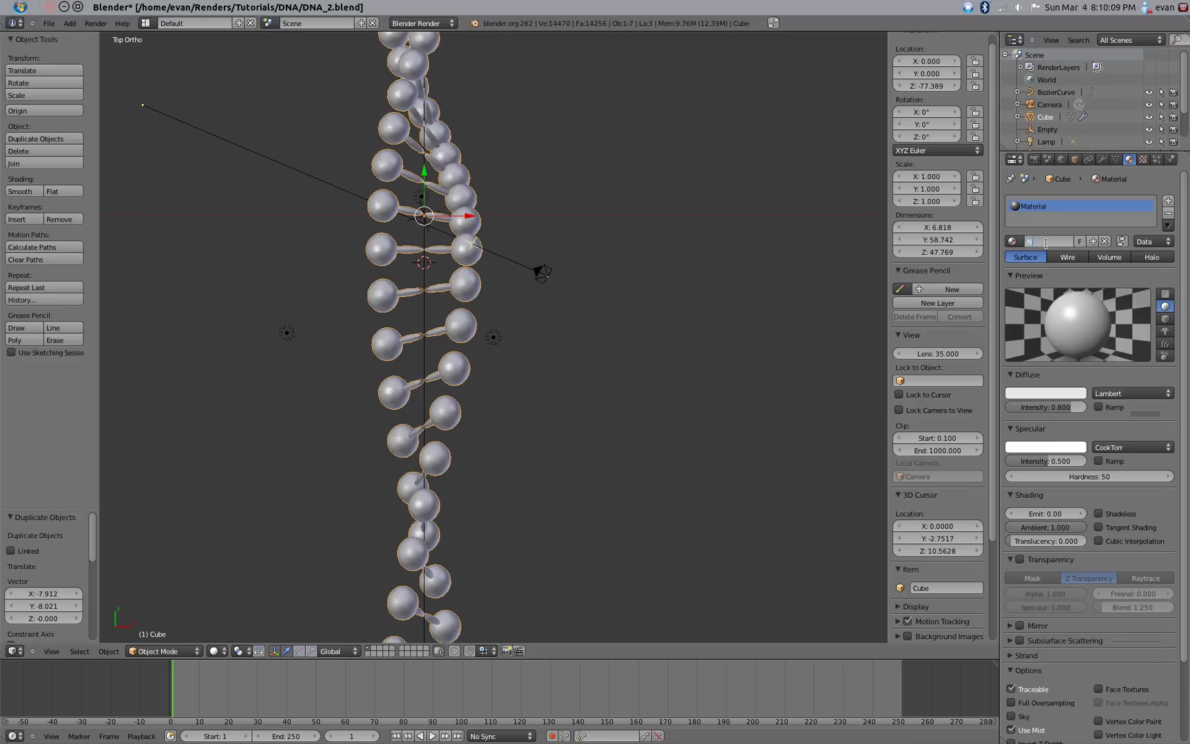
type("DNA")
key("Return")
Set the DNA material's diffuse intensity to 0.605, specular intensity to 0.844 and specular shader to WardIso, and save over the existing file.
left_click_drag(1068, 406, 1056, 411)
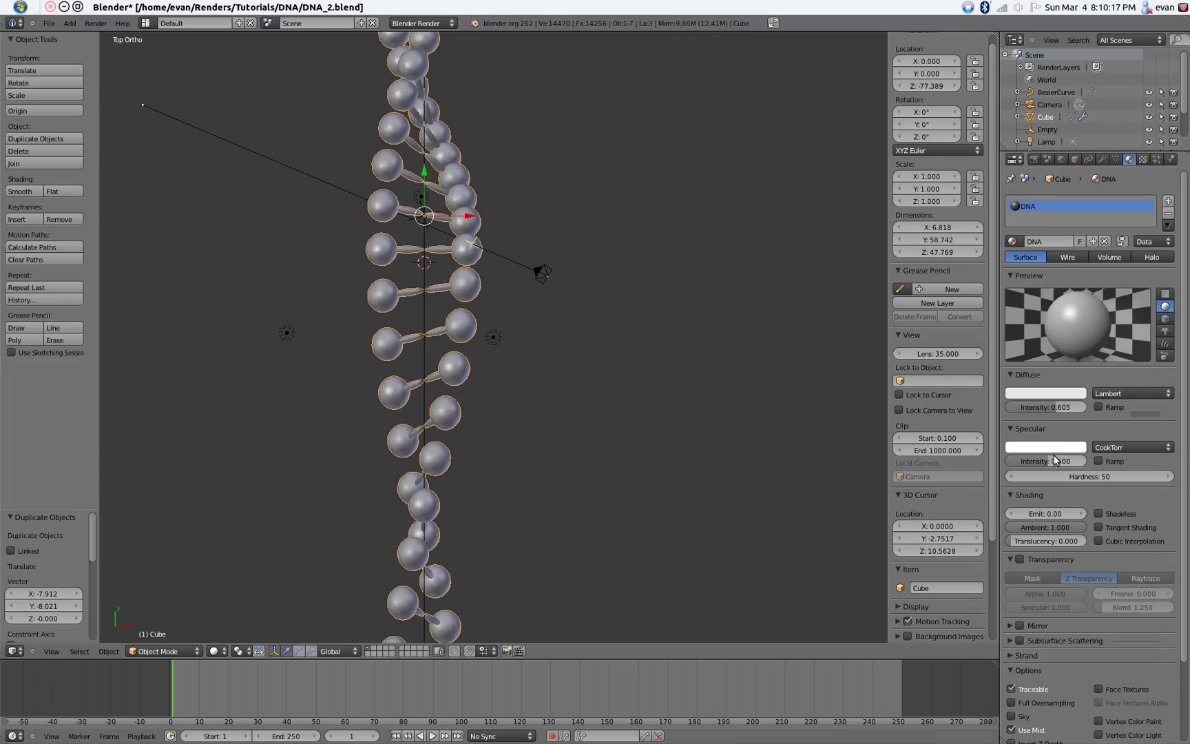
left_click_drag(1054, 466, 1060, 471)
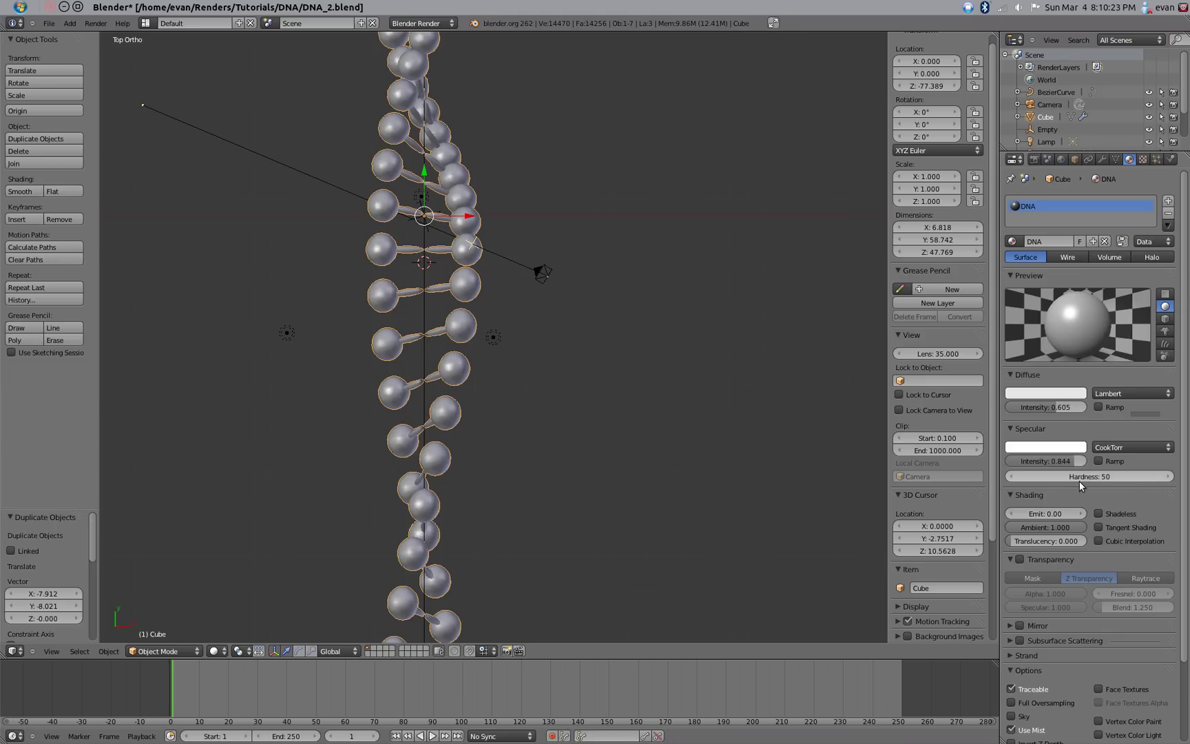
scroll(1126, 487, "down", 3)
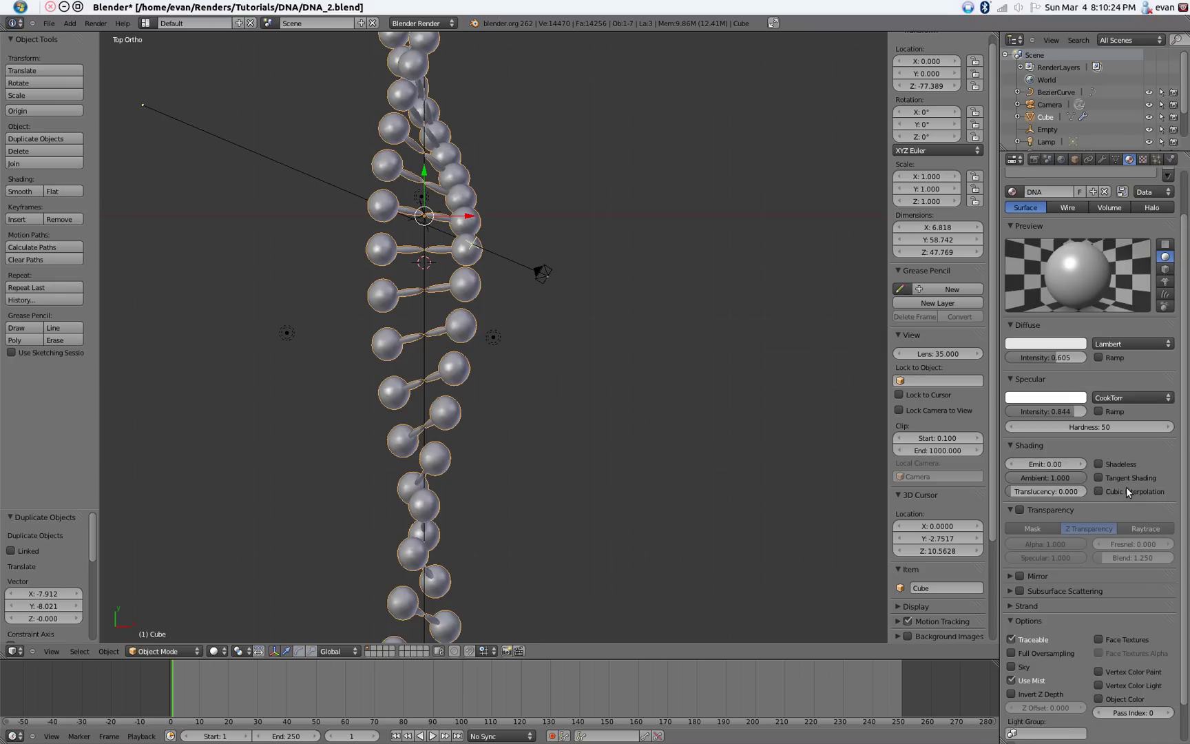
left_click(1133, 395)
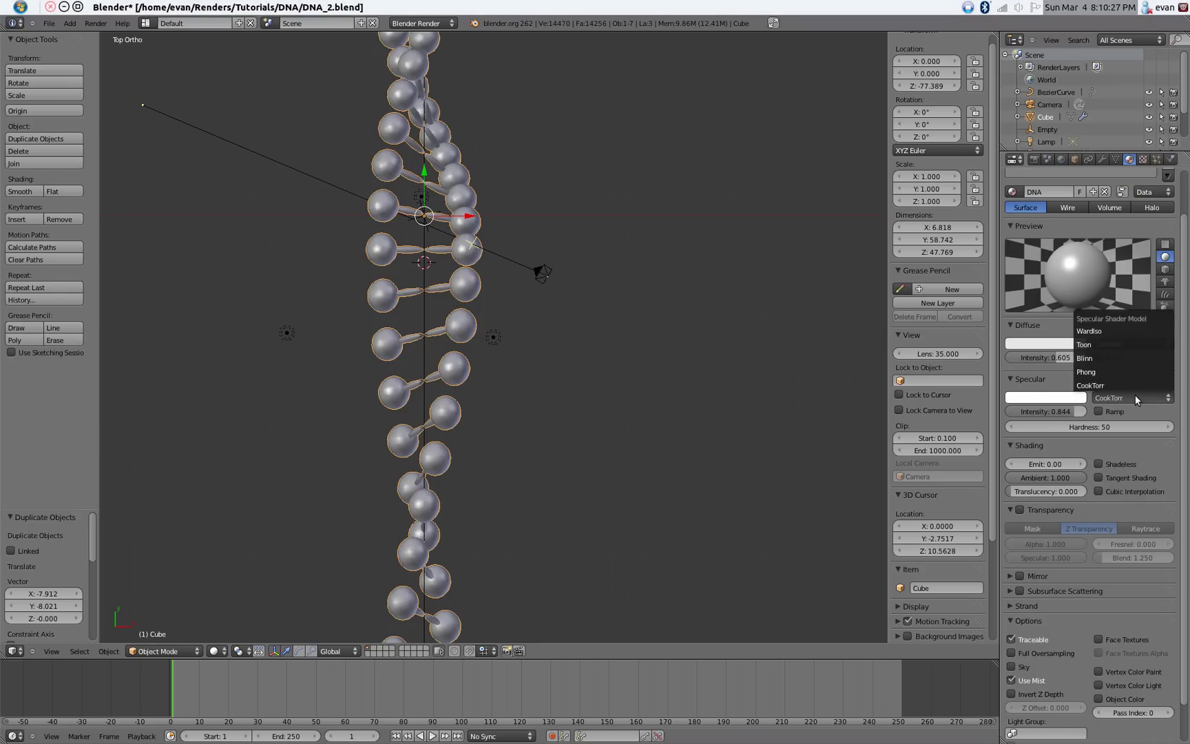
left_click(1125, 332)
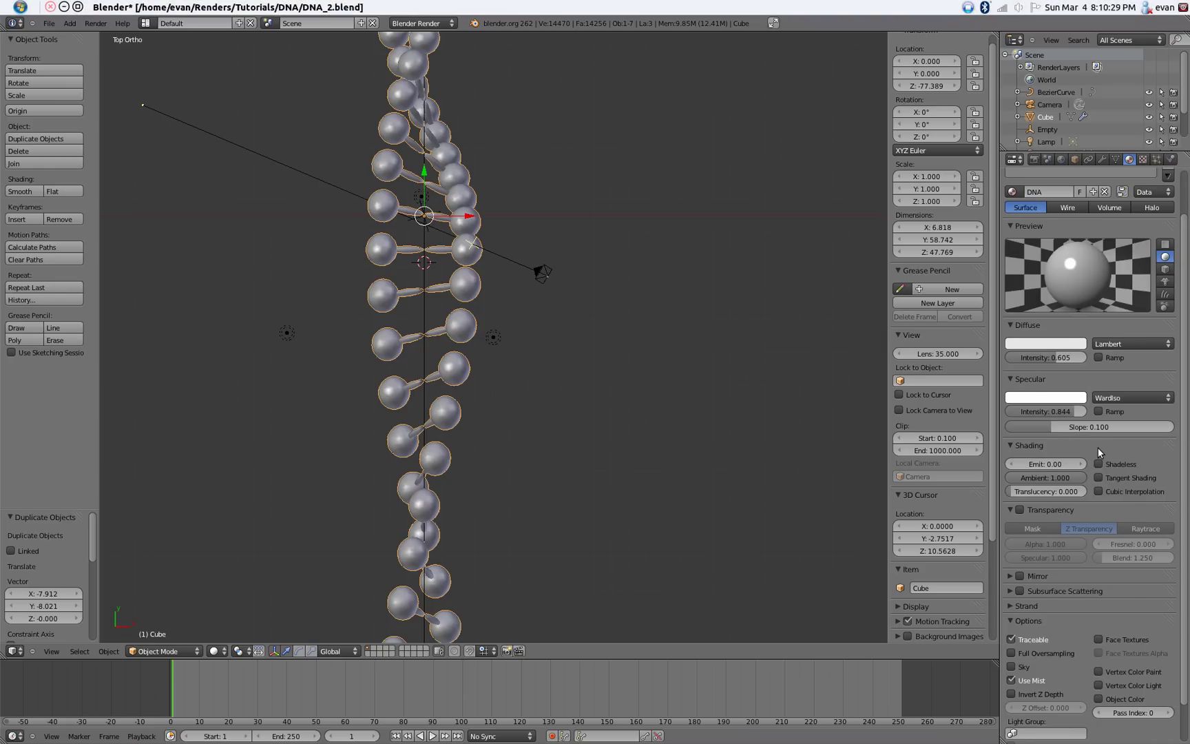
scroll(1097, 452, "down", 1)
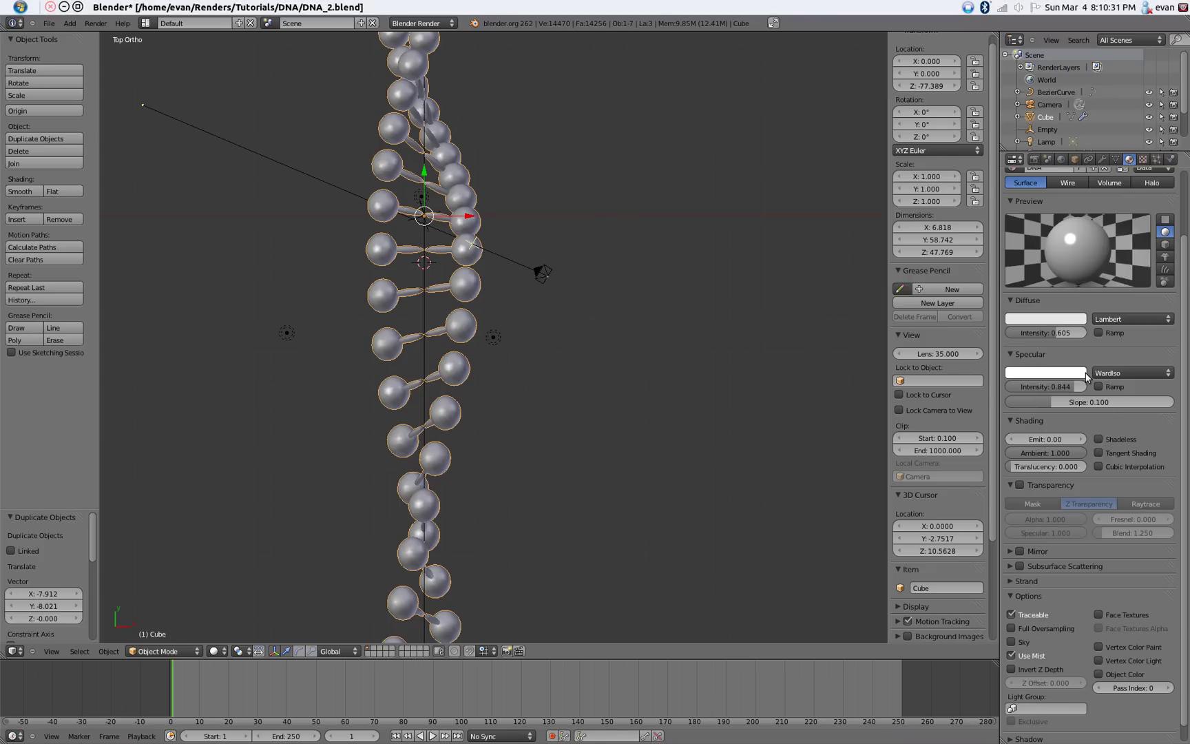
scroll(1046, 455, "down", 1)
key("ctrl+s")
left_click(637, 347)
Render the scene and examine the specular highlights on the DNA spheres.
key("F12")
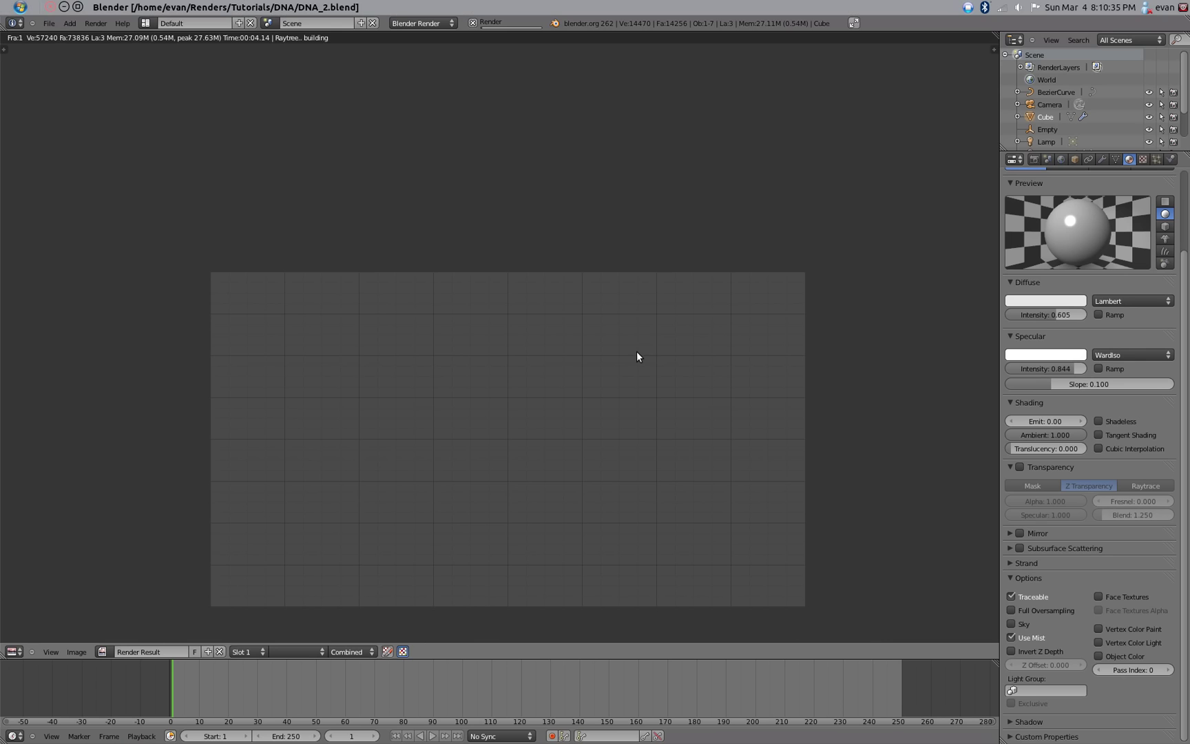
scroll(629, 383, "up", 3)
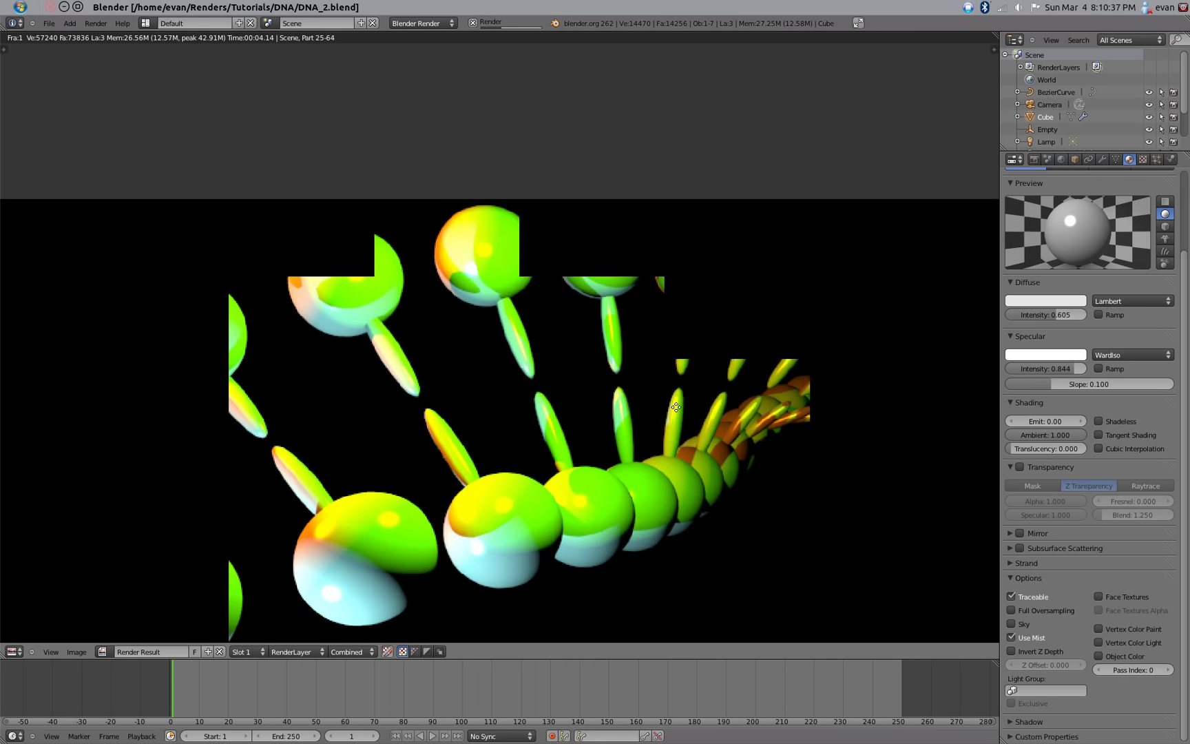
scroll(654, 433, "up", 2)
middle_click_drag(595, 499, 623, 435)
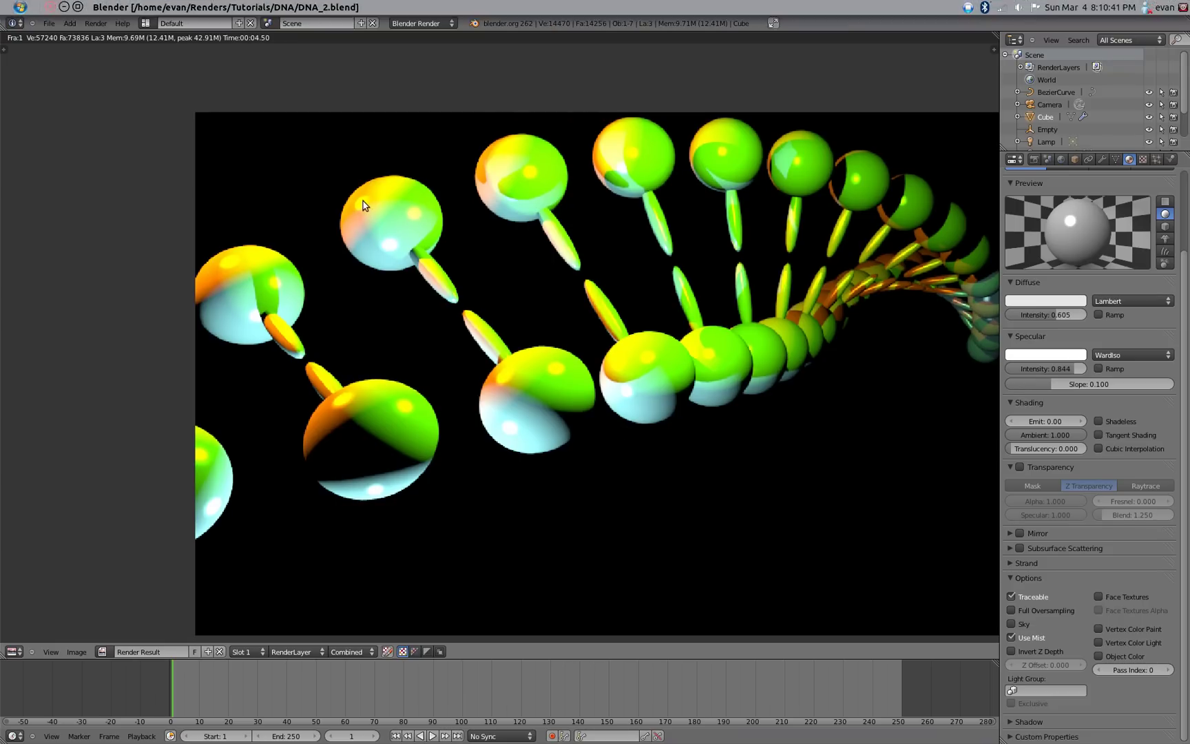
scroll(664, 351, "down", 2)
scroll(594, 329, "up", 2)
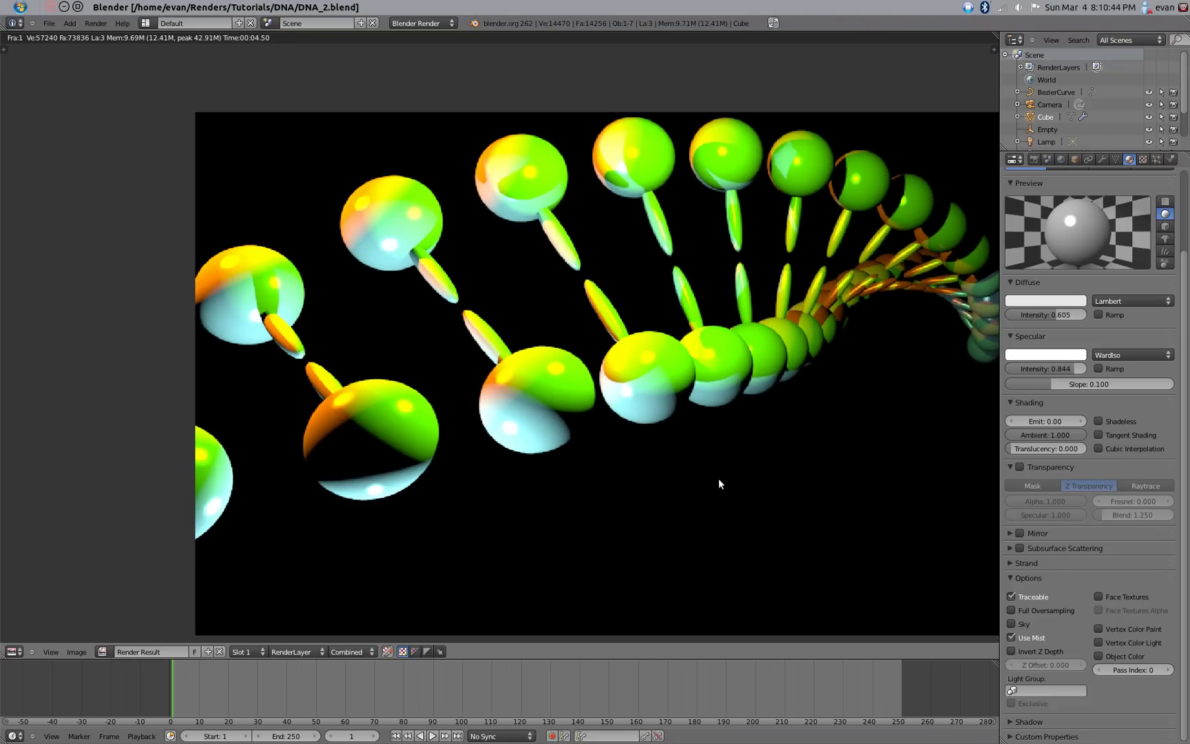
key("Escape")
Enable raytraced transparency on the DNA material and set its alpha to 0.01.
middle_click_drag(633, 422, 640, 372)
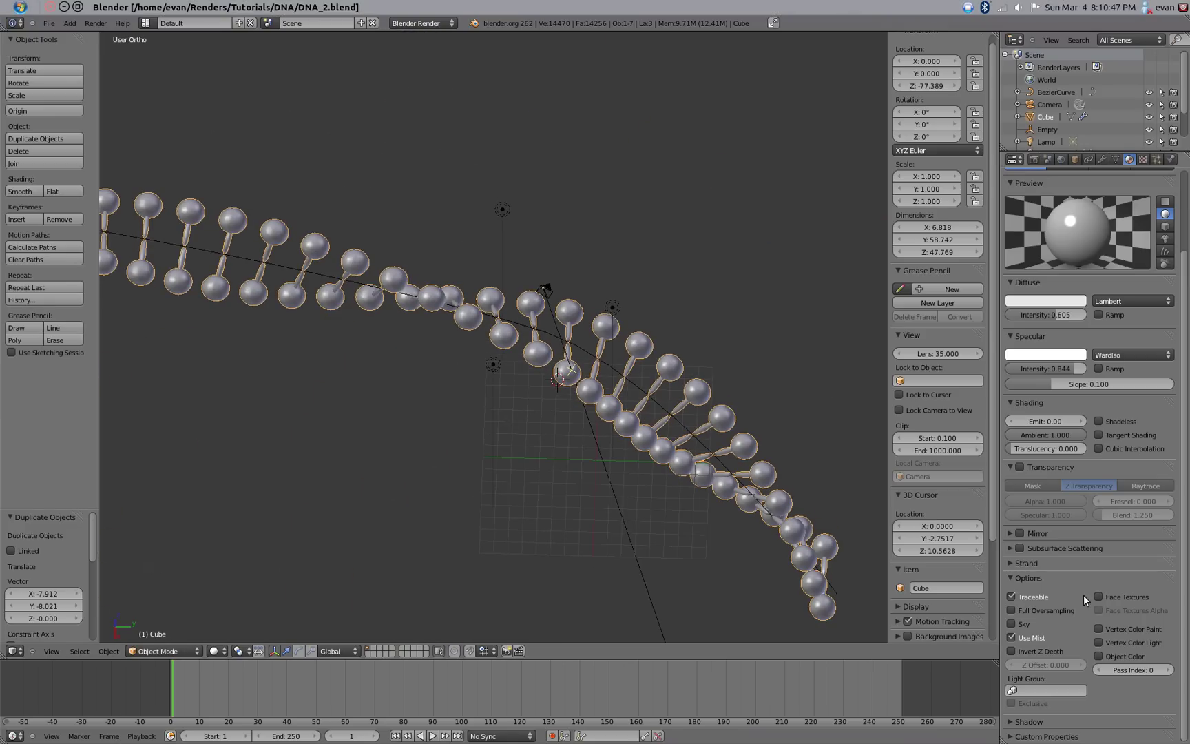
left_click(1019, 467)
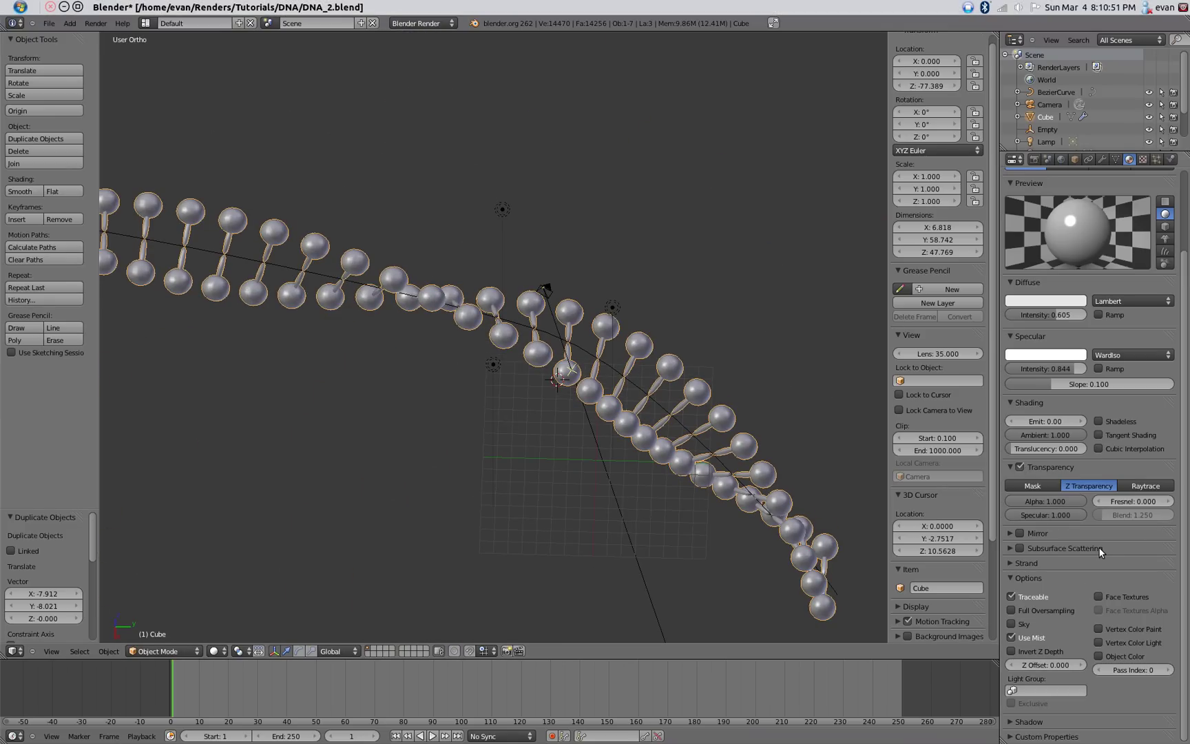
left_click(1137, 484)
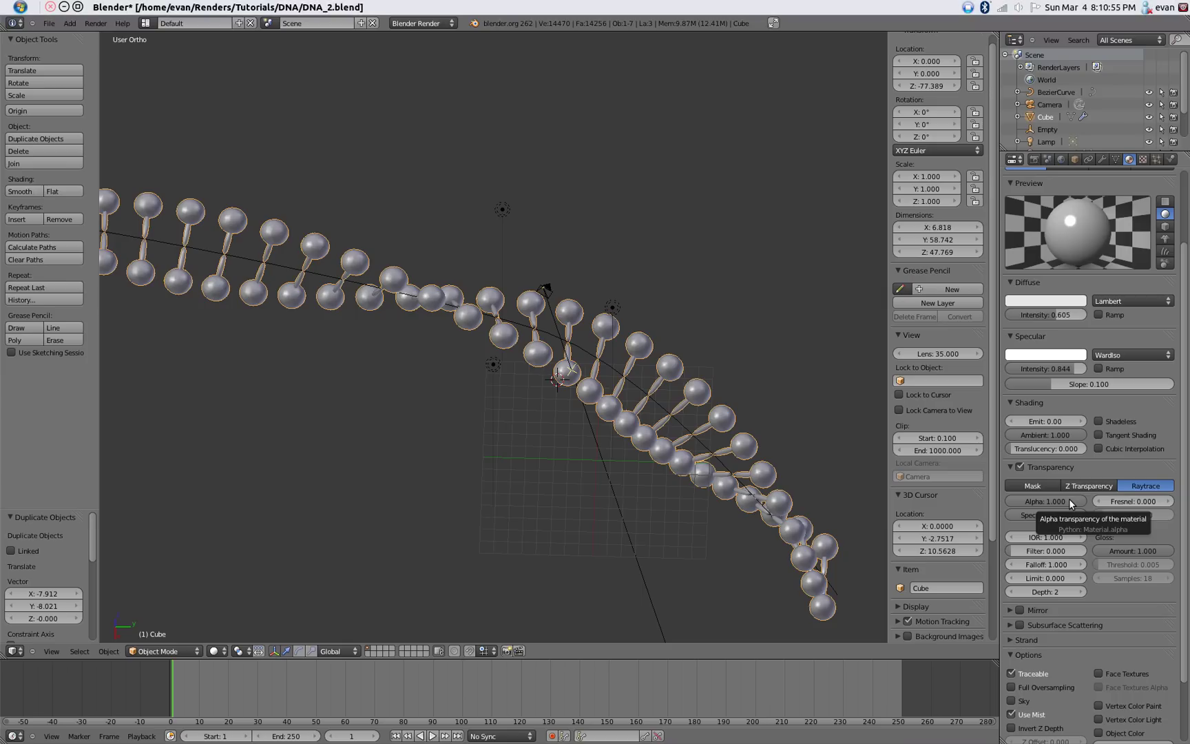
left_click_drag(1069, 499, 1049, 500)
left_click(1050, 501)
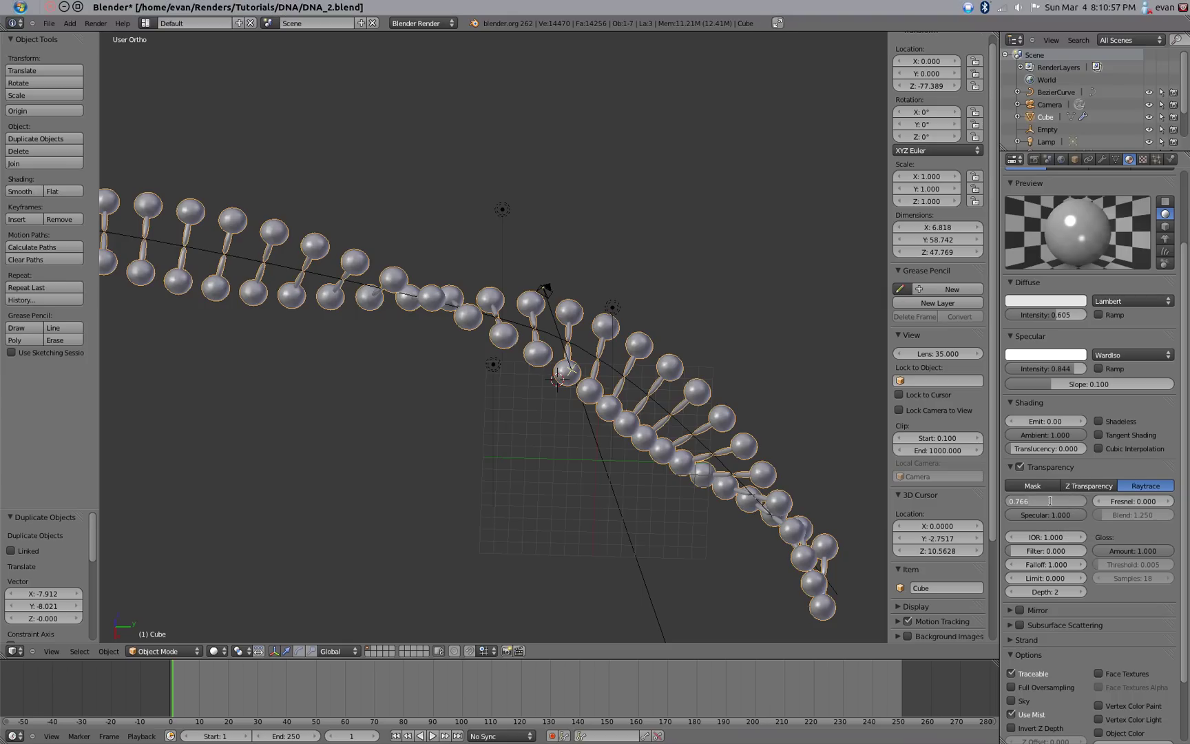
type("0.01")
key("Return")
Set the transparency's Fresnel to 0.14, its blend to 2.55 and its specular value to 0.
left_click(1119, 506)
key("BackSpace")
type("0.14")
key("Return")
left_click(1140, 514)
type("2.")
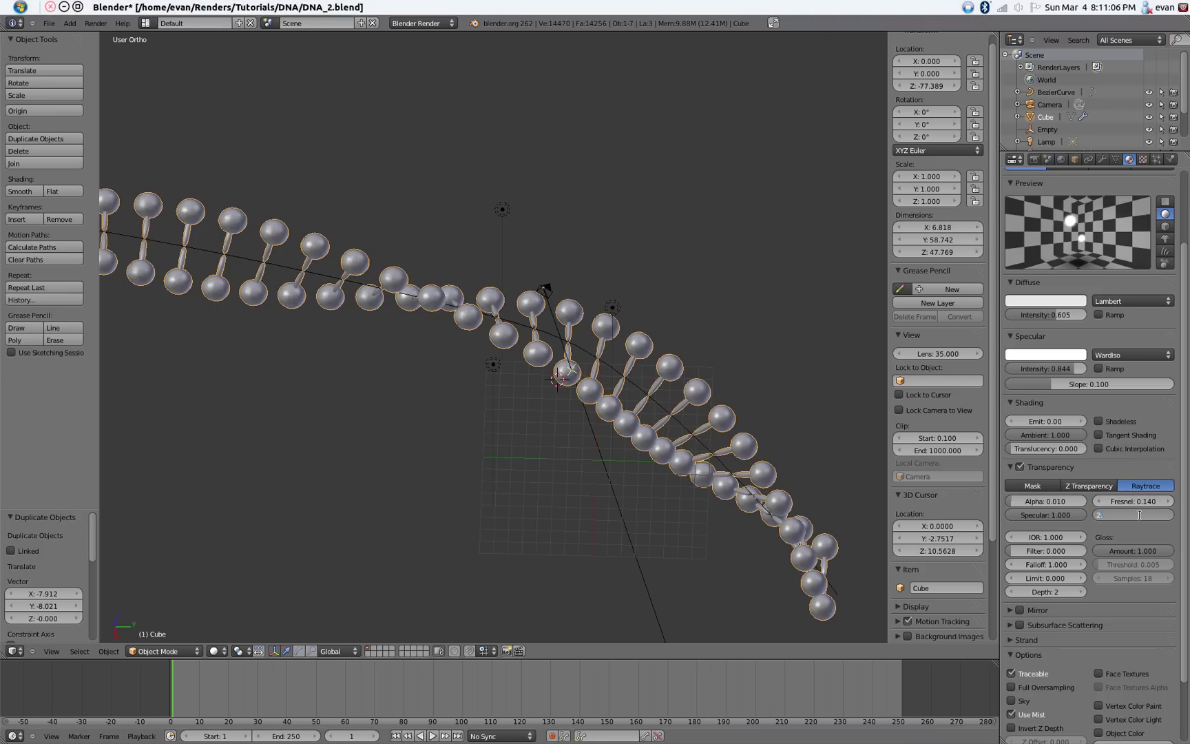
type("550")
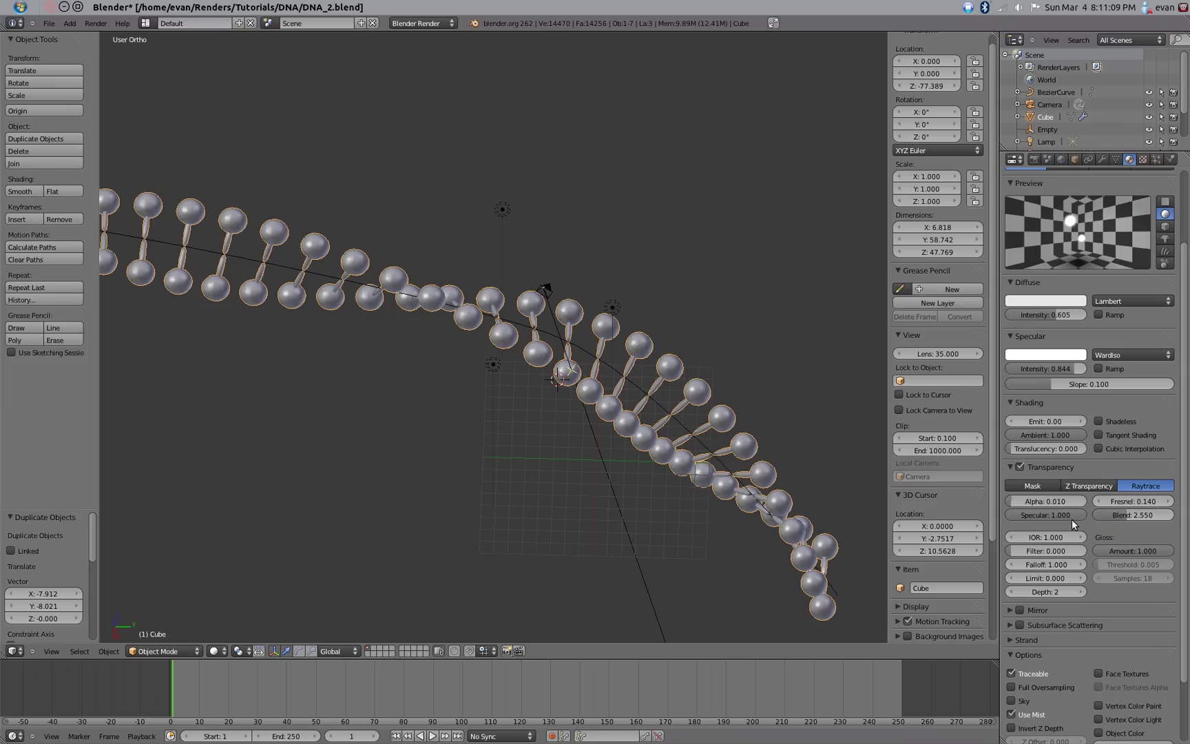
left_click_drag(1072, 514, 694, 309)
Save over the existing file and render the scene with the transparent DNA material.
key("ctrl+s")
left_click(694, 298)
key("F12")
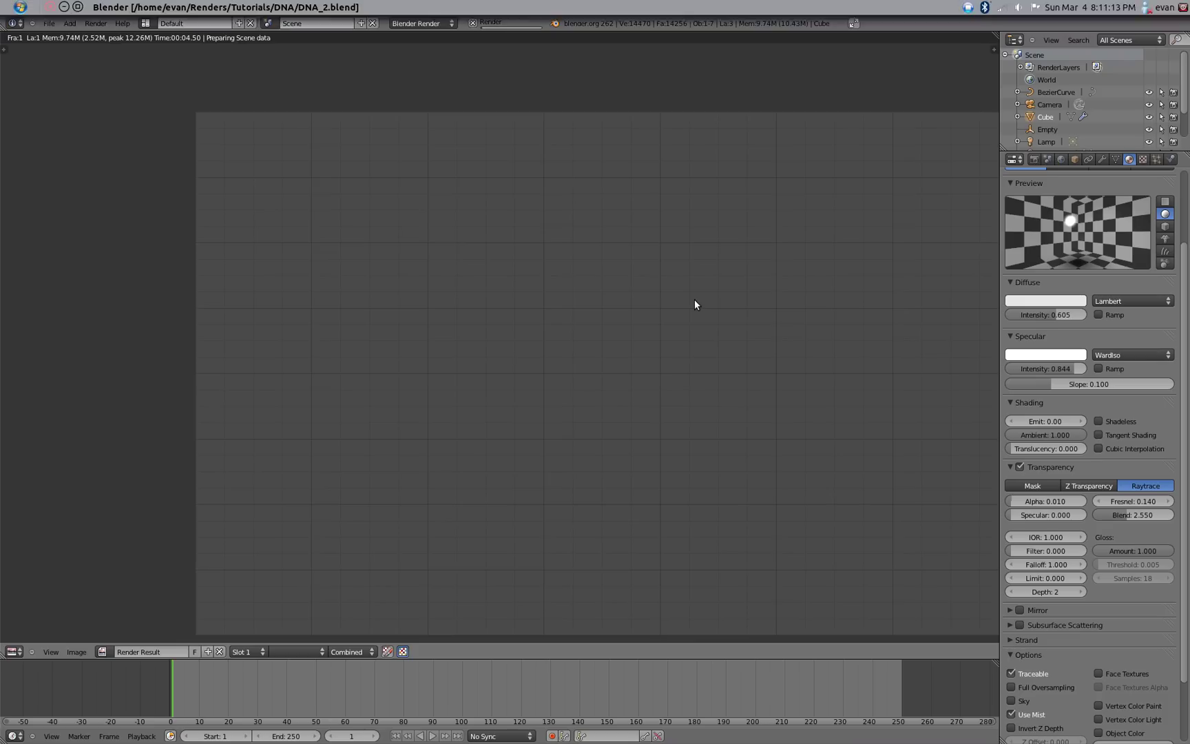
Examine the highlights and transparency of the DNA spheres in the render, and return to the 3D scene.
scroll(672, 387, "up", 6)
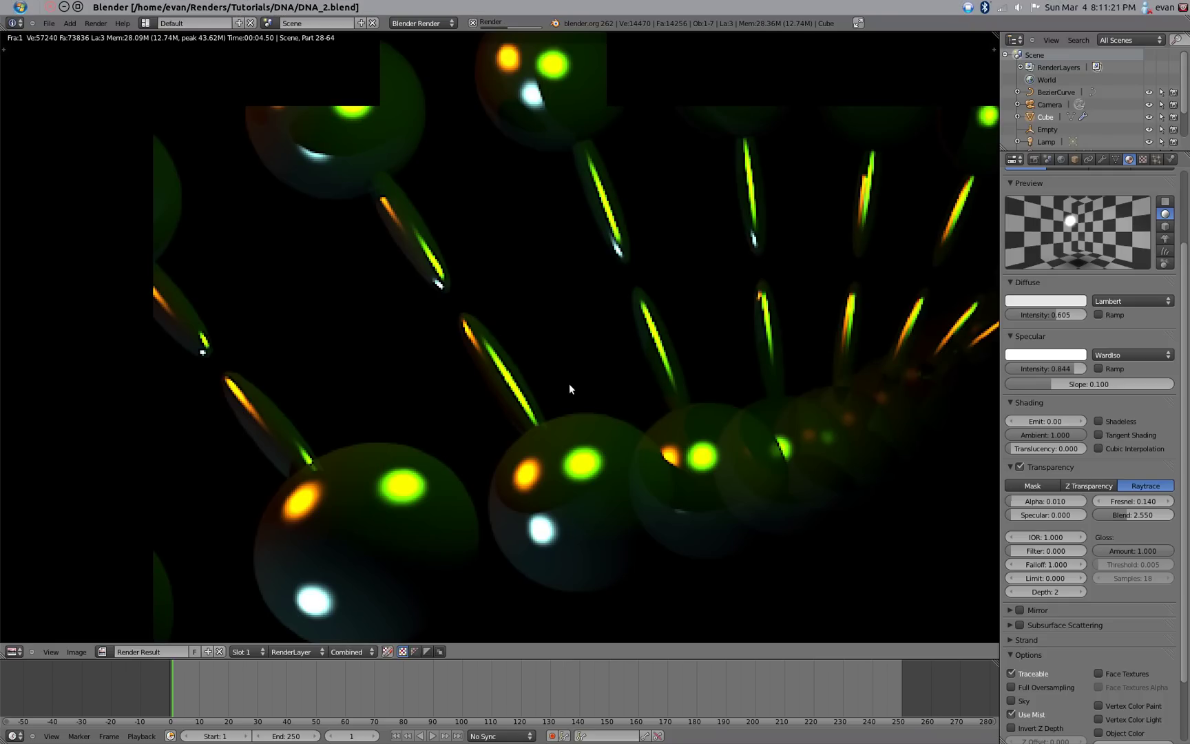
scroll(568, 388, "down", 3)
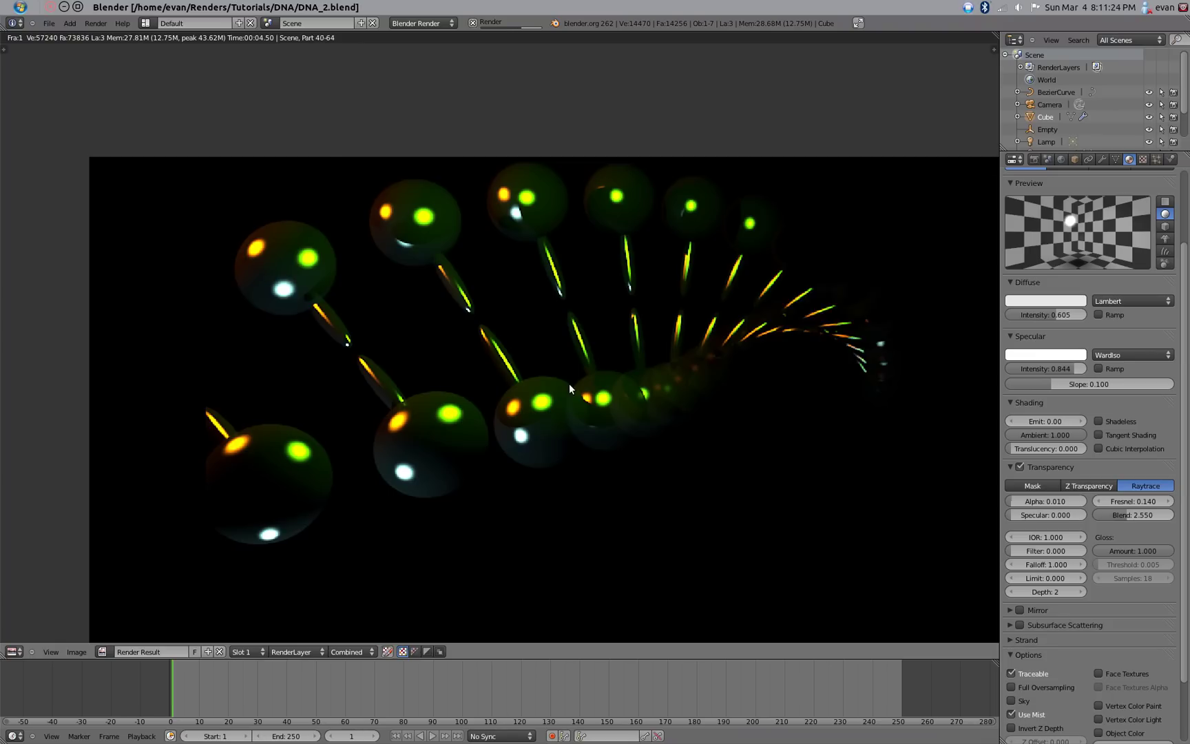
scroll(569, 383, "up", 3)
middle_click_drag(569, 383, 833, 422)
scroll(606, 432, "down", 3)
scroll(605, 430, "up", 3)
key("Escape")
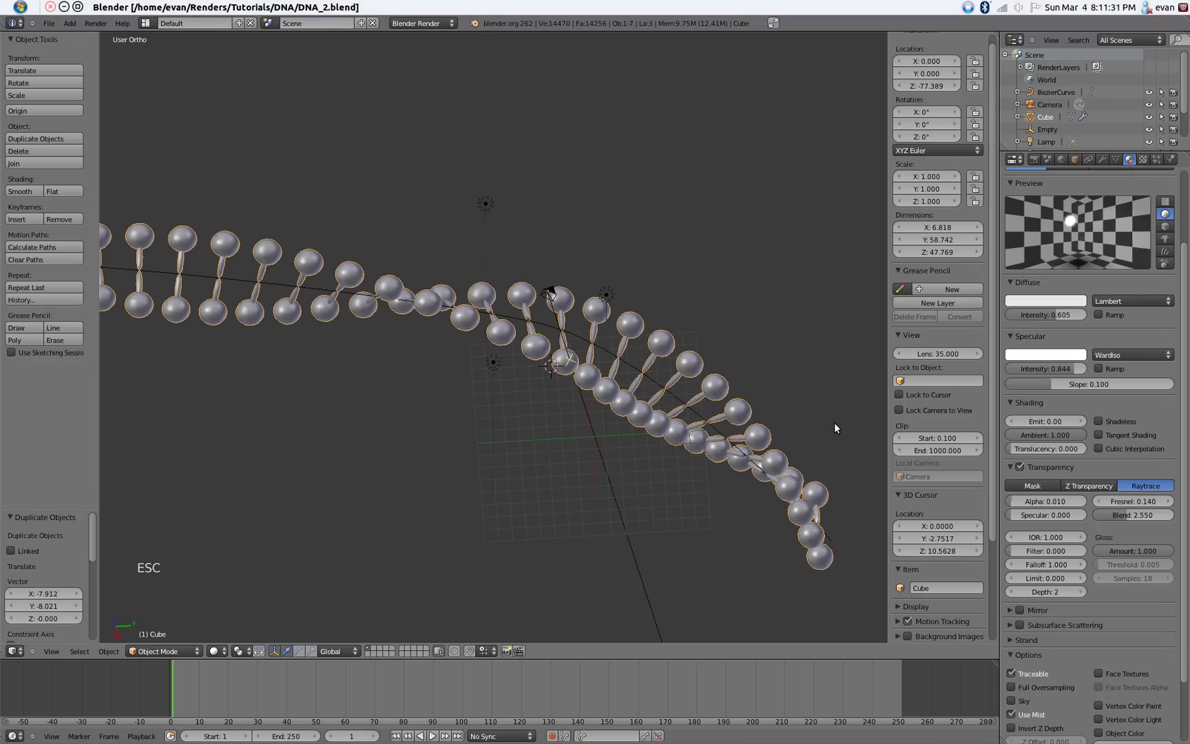
Enable mirror reflections on the DNA material with a reflectivity of 0.328 and save over the existing file.
left_click(1019, 610)
scroll(1041, 609, "down", 1)
left_click(1007, 584)
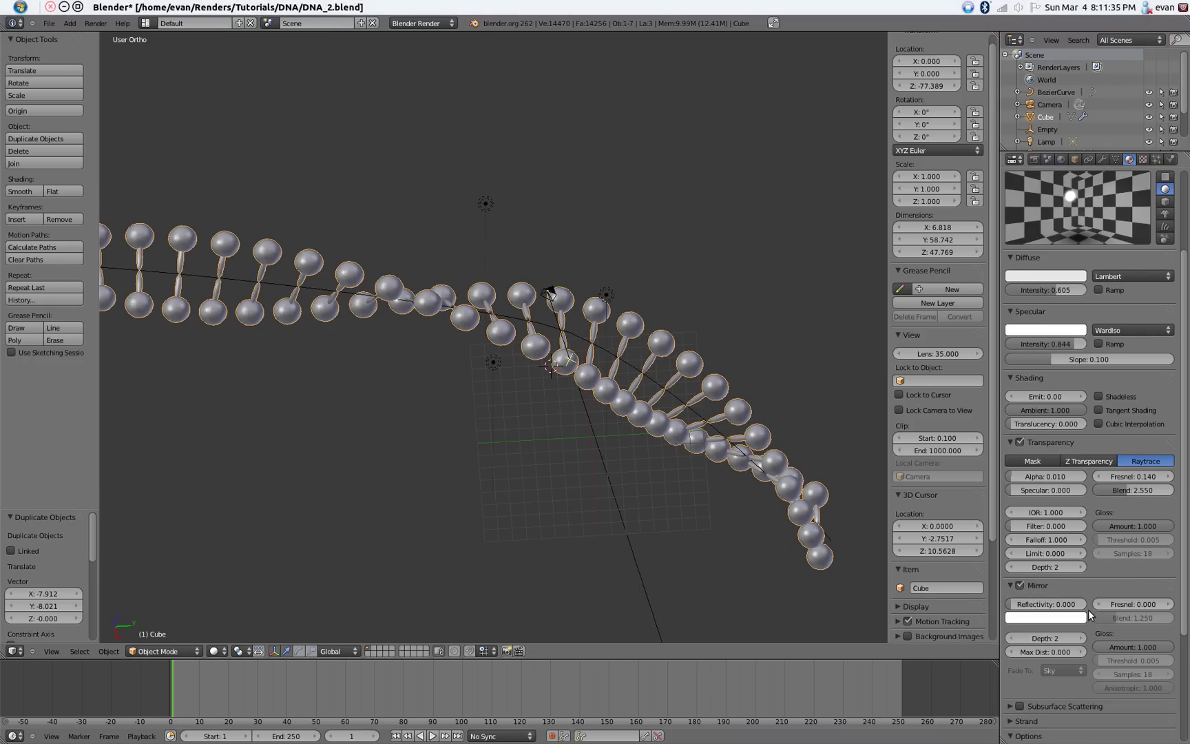
mouse_move(1022, 606)
left_mouse_down()
mouse_move(1074, 606)
mouse_move(1021, 610)
mouse_move(1064, 608)
mouse_move(1041, 606)
left_mouse_up()
left_click(1052, 604)
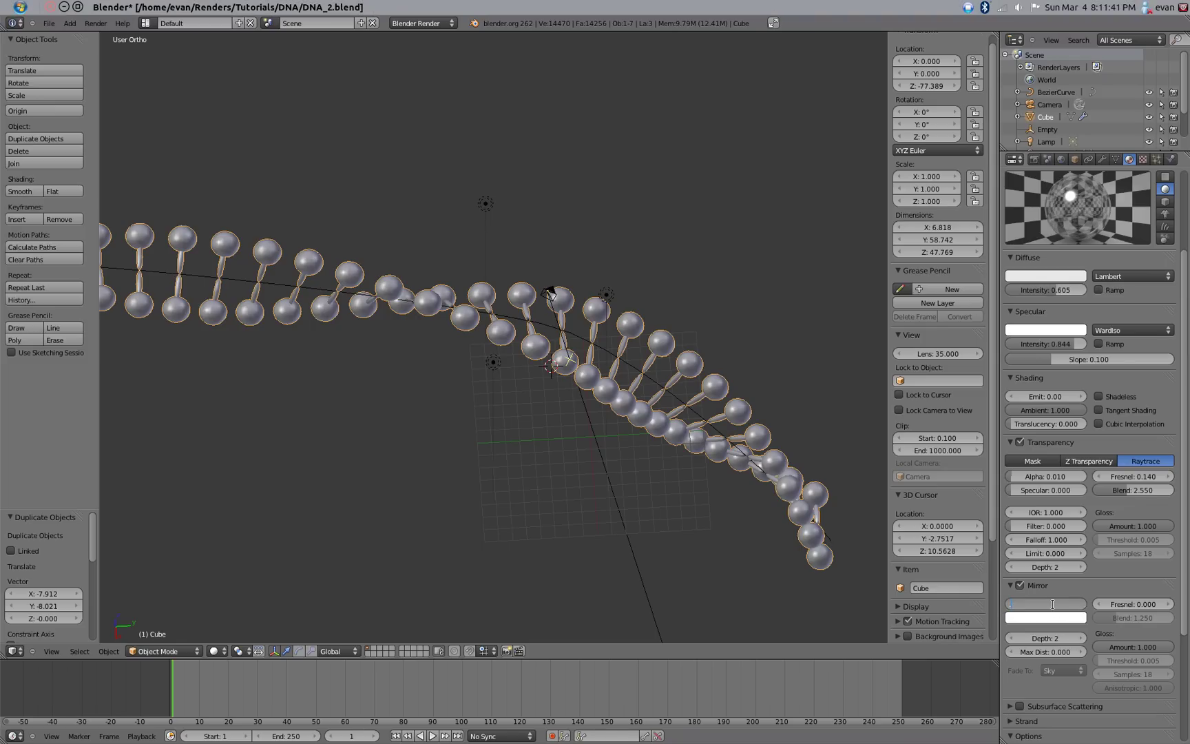
type(".328")
key("Return")
key("ctrl+s")
left_click(653, 229)
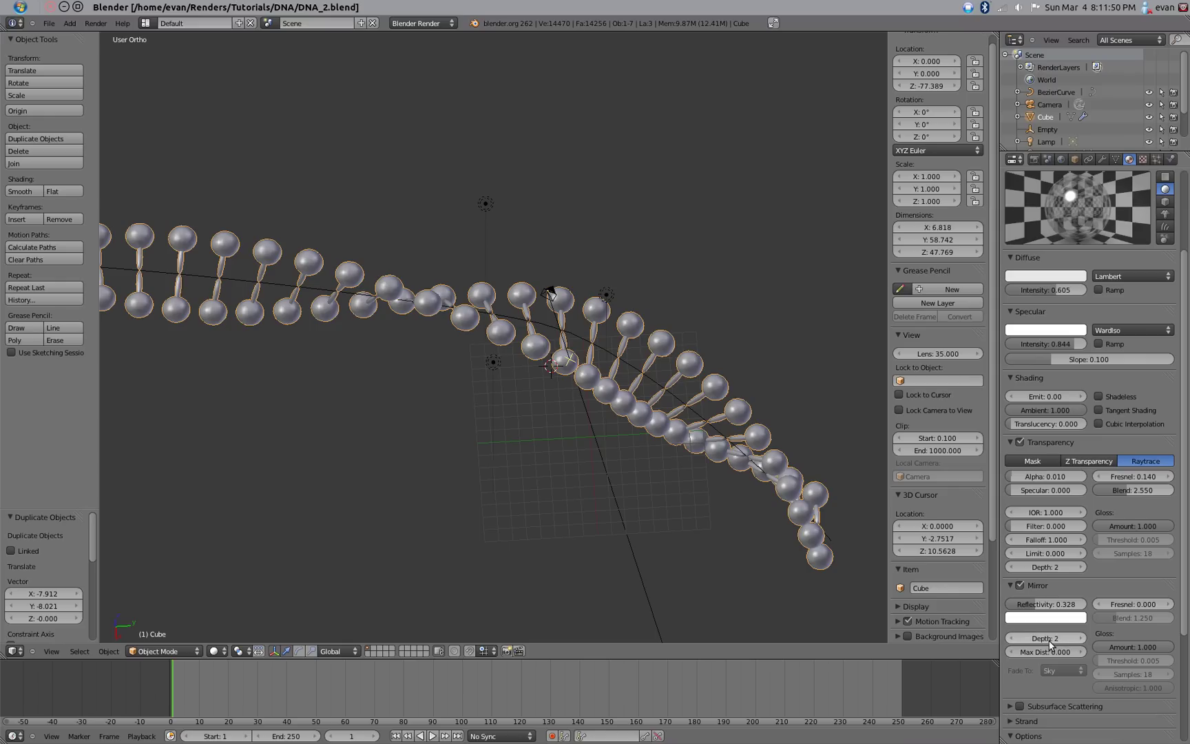
Set both the mirror depth and the transparency depth to 4, then save over the file and render the scene.
left_click(1079, 638)
left_click(1081, 567)
left_click(1081, 567)
key("ctrl+s")
left_click(631, 220)
key("F12")
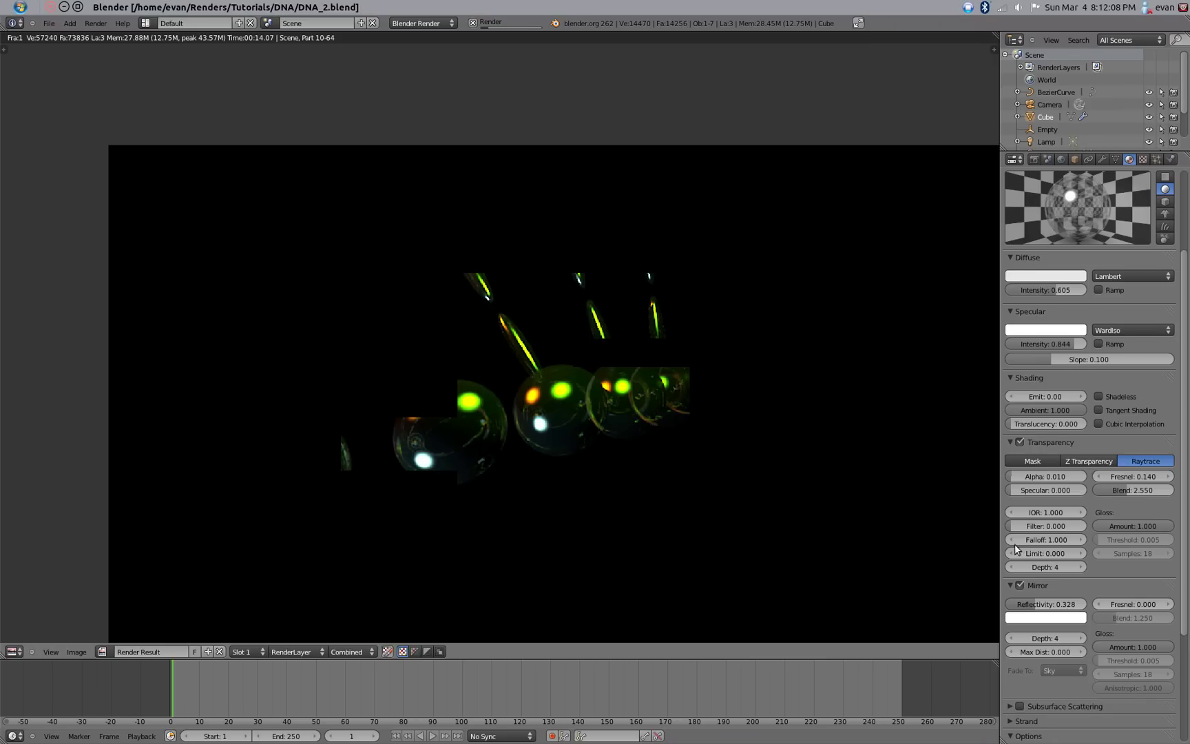
Examine the reflections on the DNA spheres while the render progresses.
scroll(1026, 547, "down", 1)
scroll(1026, 547, "down", 2)
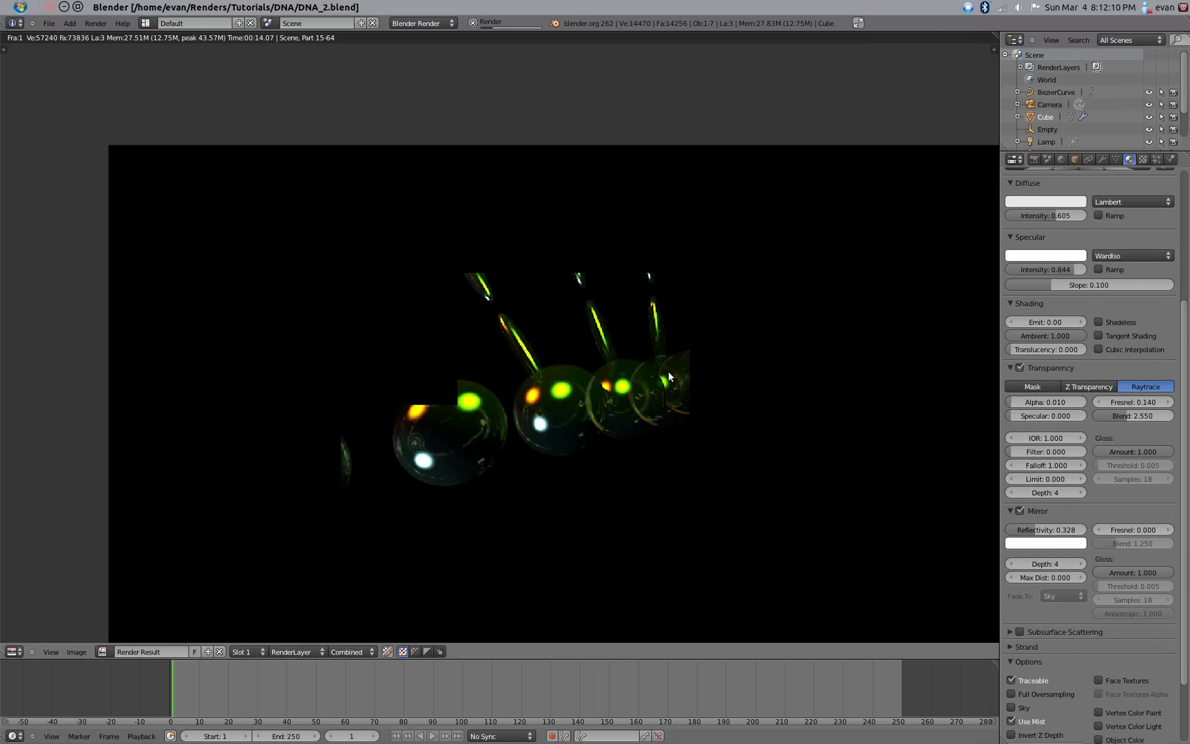
scroll(668, 375, "down", 2)
scroll(668, 372, "up", 3)
scroll(616, 471, "down", 1)
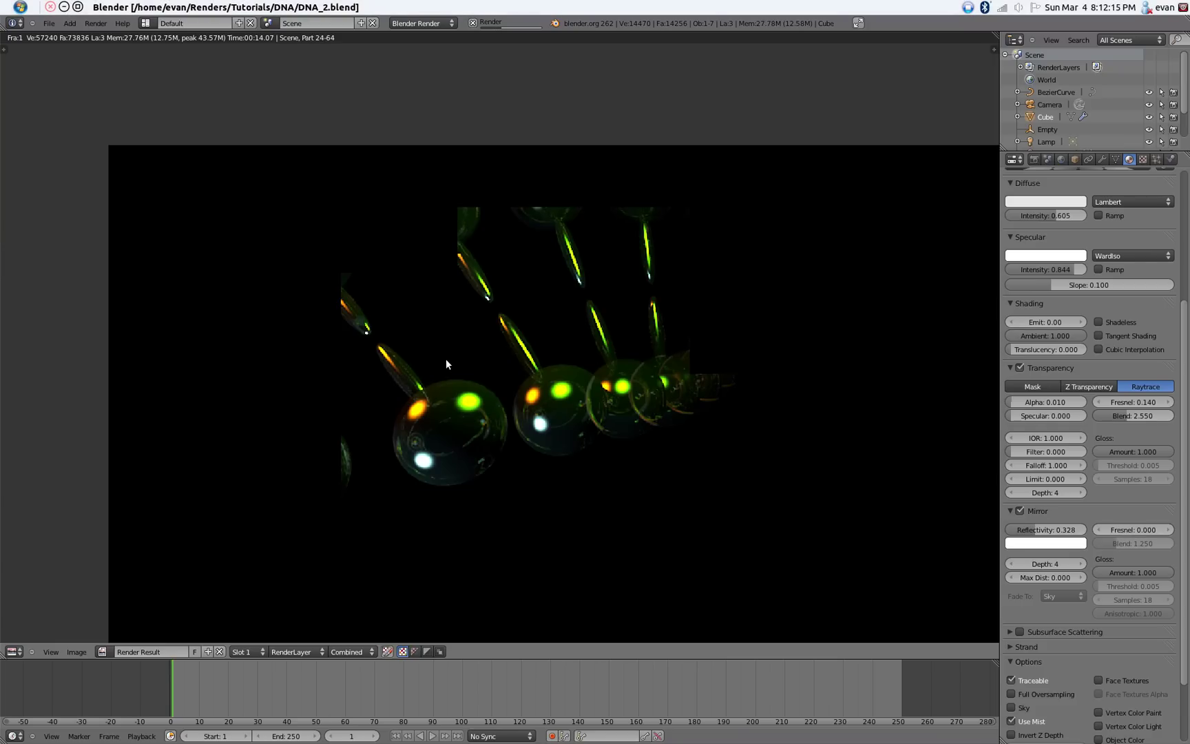
scroll(445, 359, "up", 1)
middle_click_drag(453, 377, 457, 385)
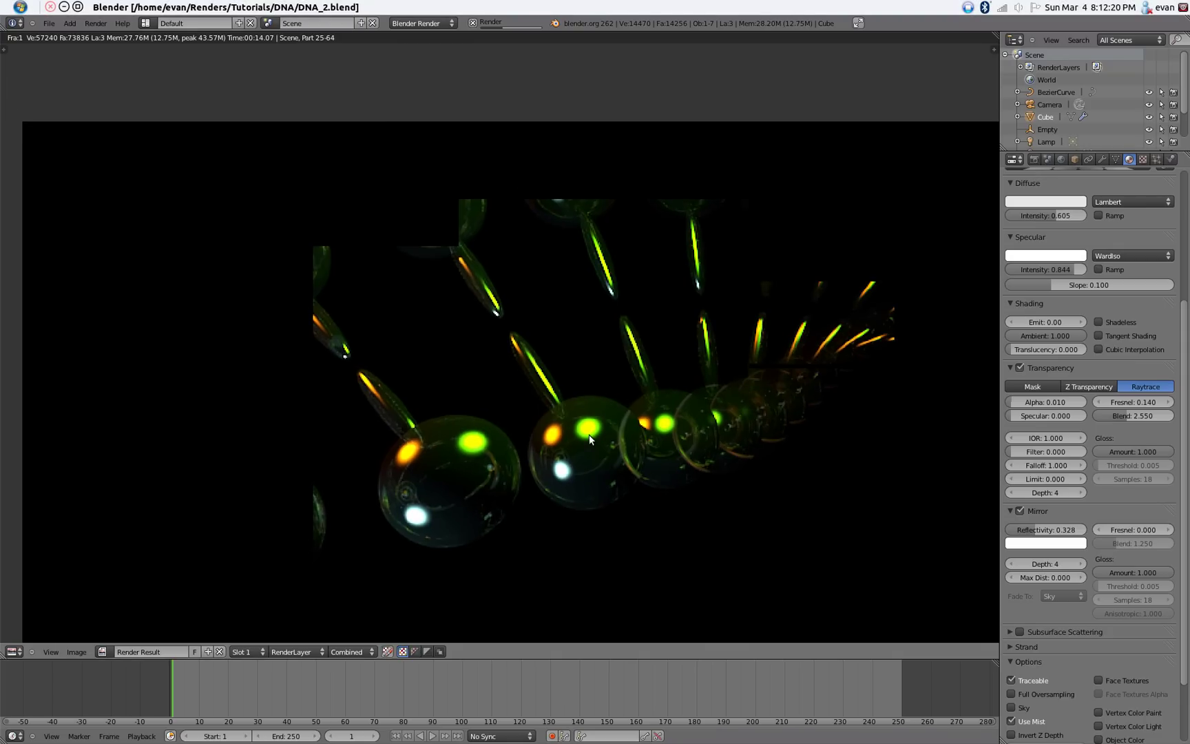
scroll(589, 439, "down", 1)
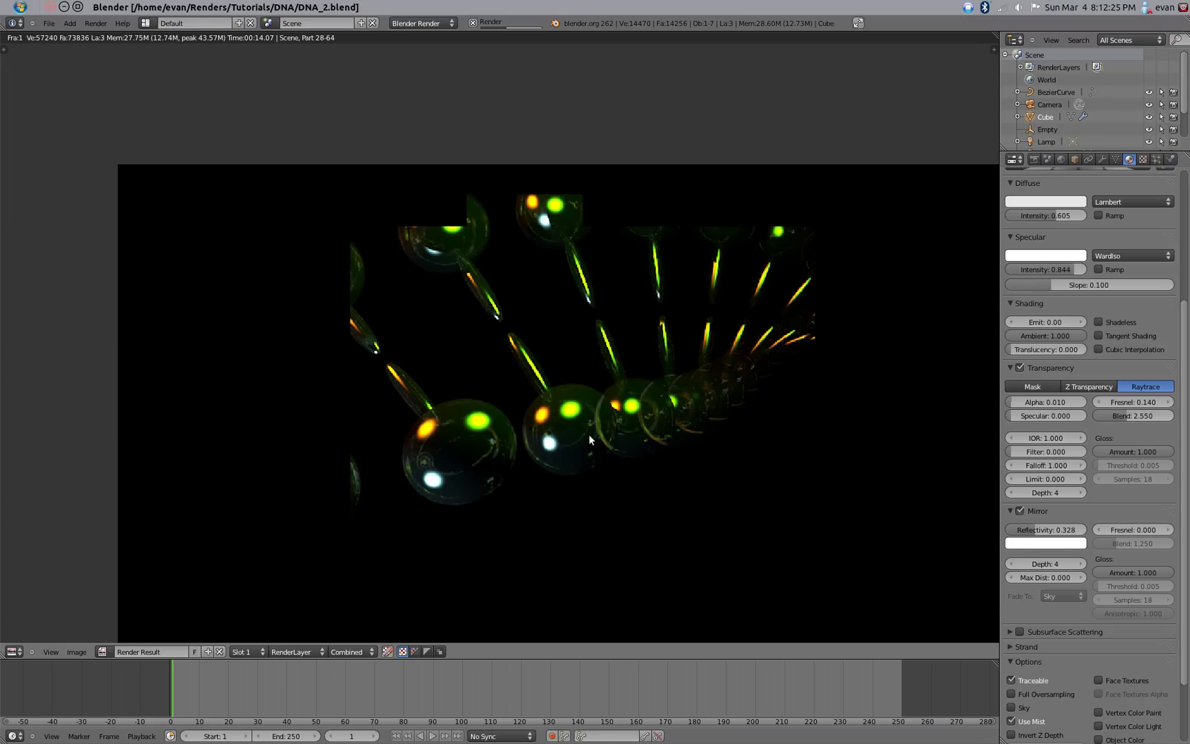
scroll(589, 434, "up", 1)
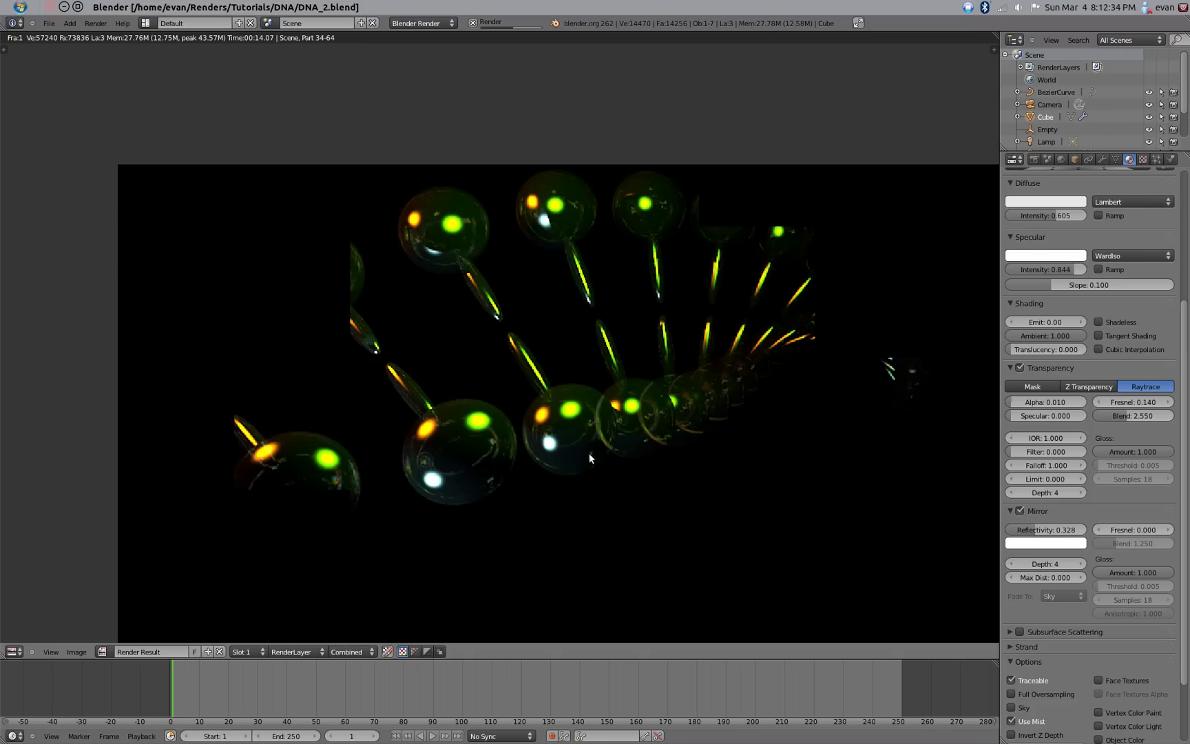
scroll(588, 452, "down", 1)
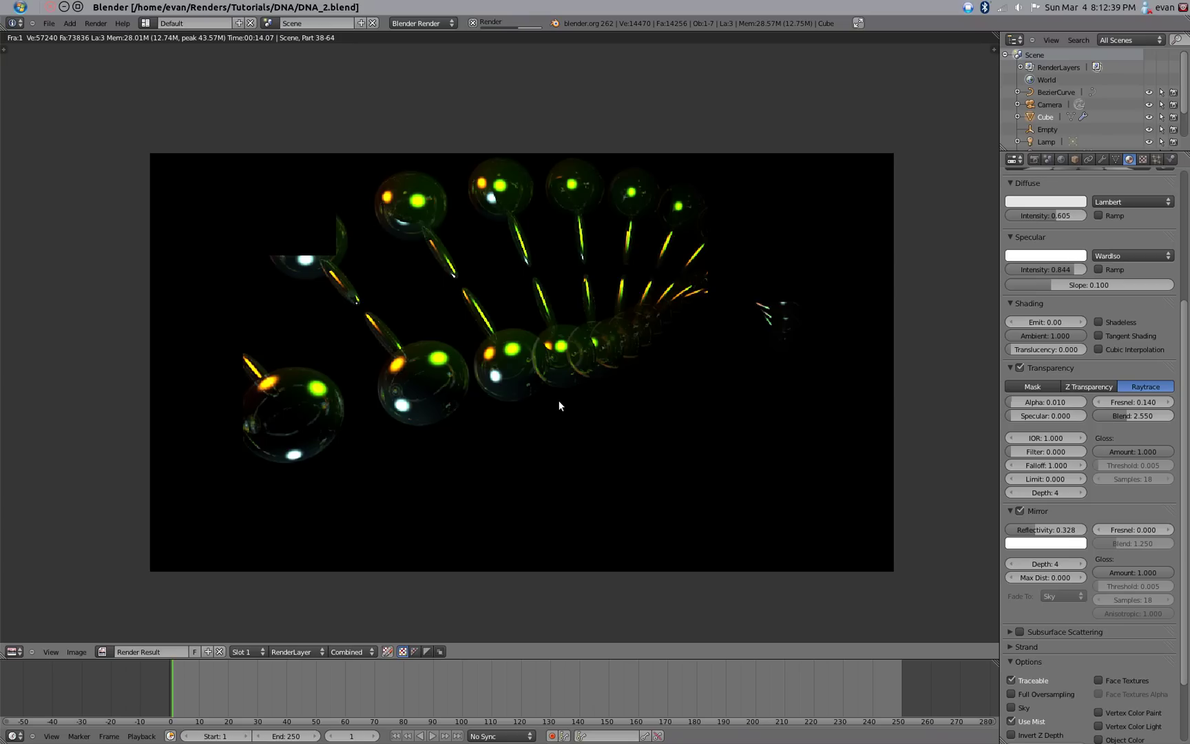
Enable receiving transparent shadows in the DNA material's shadow settings.
scroll(1091, 620, "down", 2)
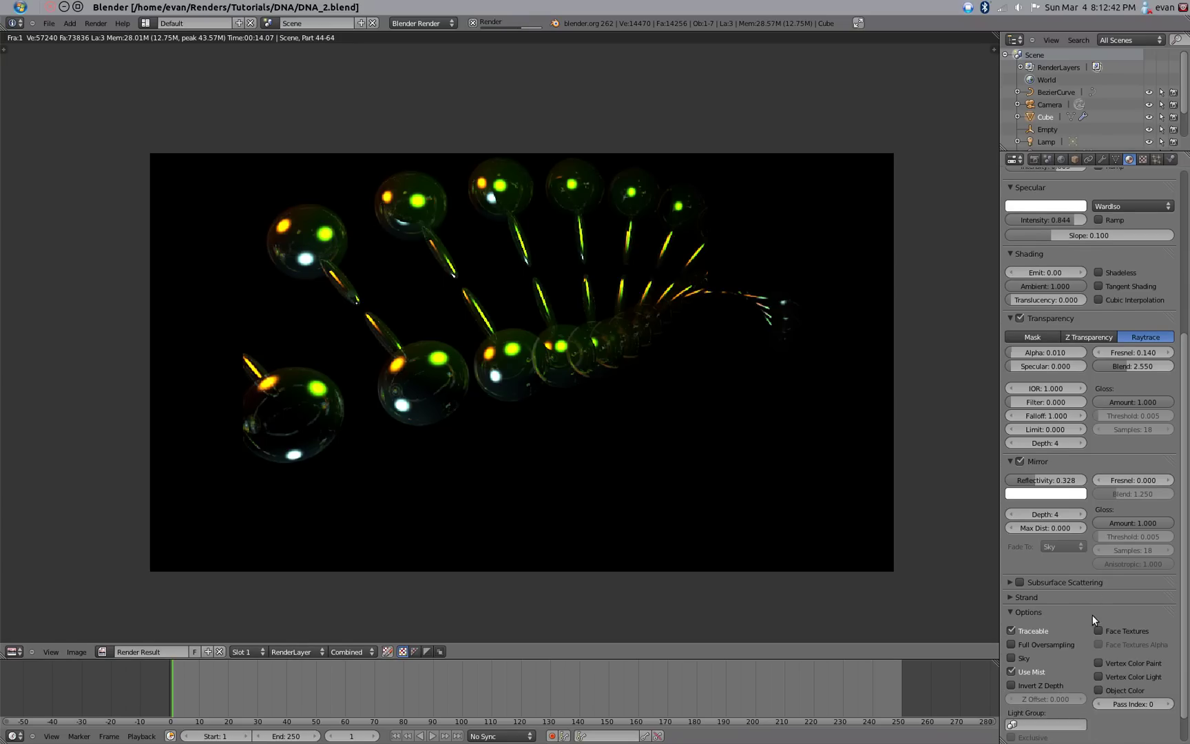
scroll(1093, 620, "down", 2)
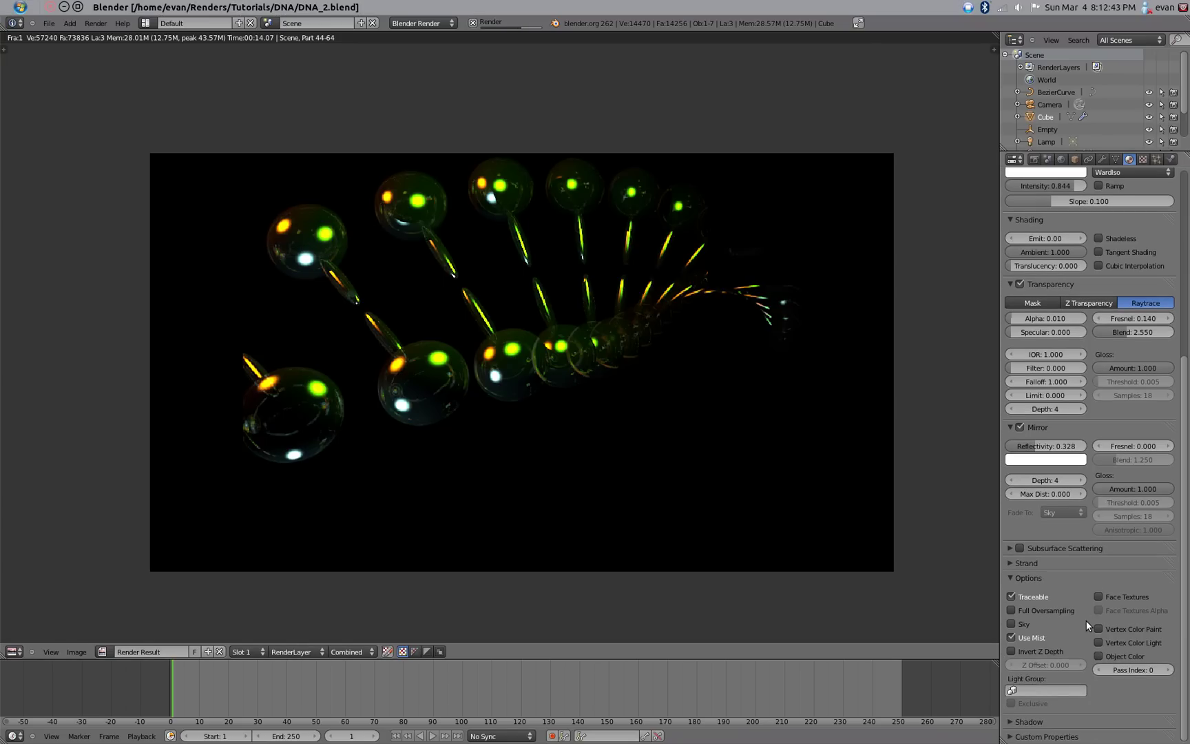
left_click(1011, 721)
scroll(711, 457, "up", 2)
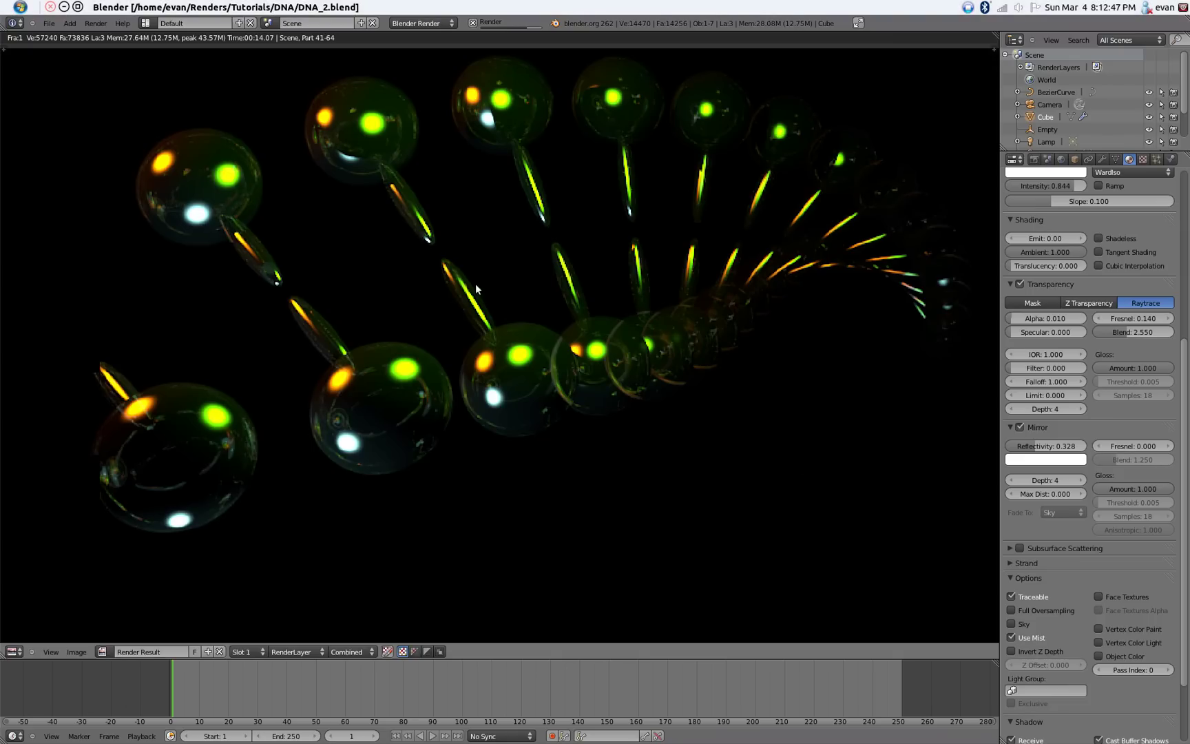
scroll(775, 546, "down", 2)
scroll(704, 484, "up", 1)
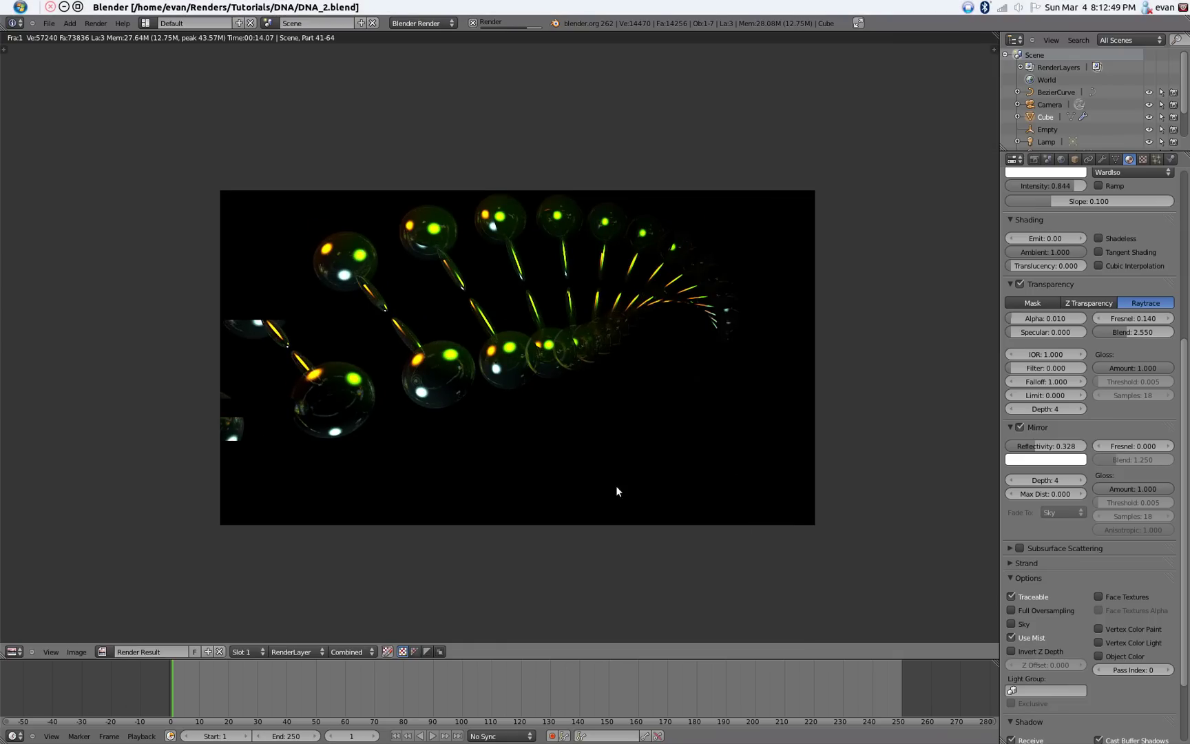
scroll(1137, 680, "down", 3)
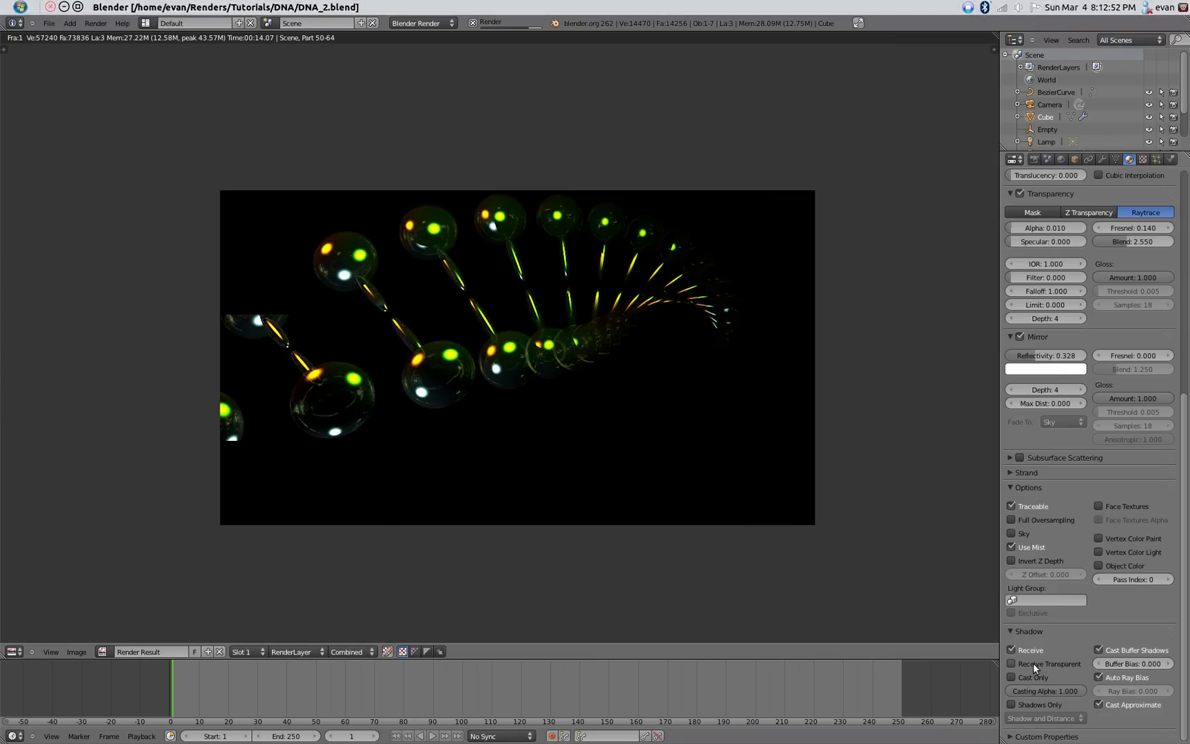
left_click(1037, 664)
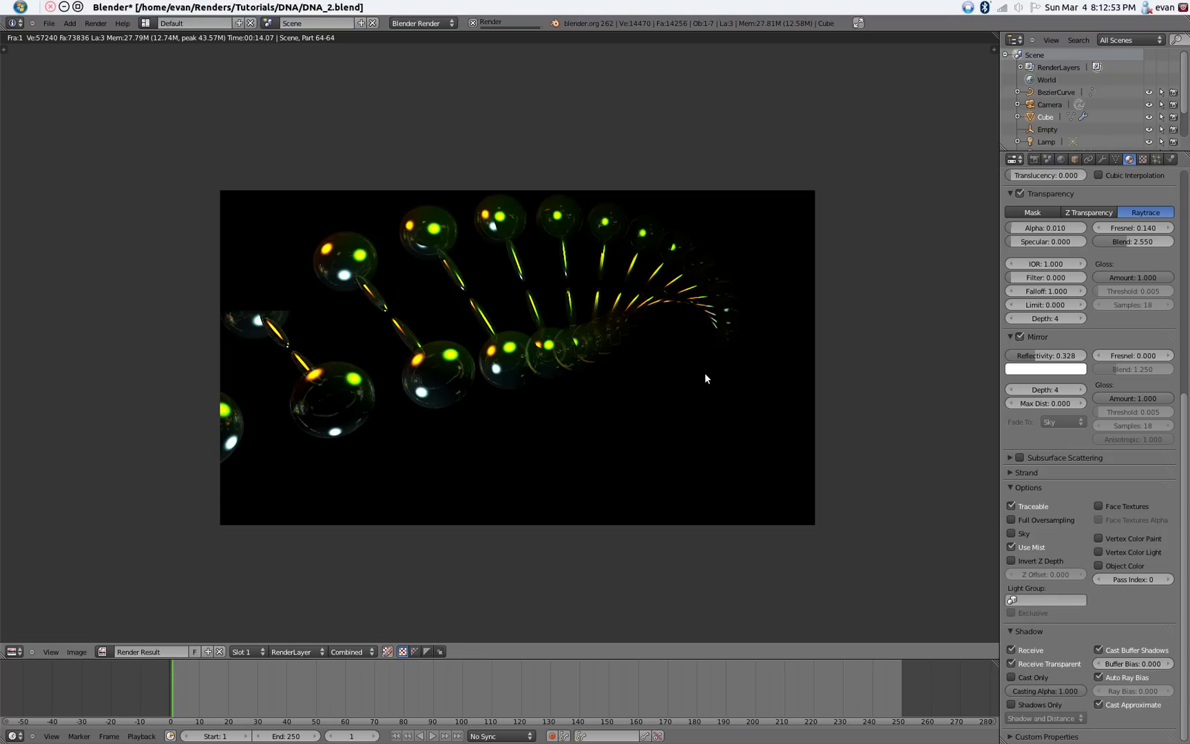
Inspect the finished render close up, checking the reflections in the nearest spheres and connecting rods.
scroll(701, 420, "up", 2)
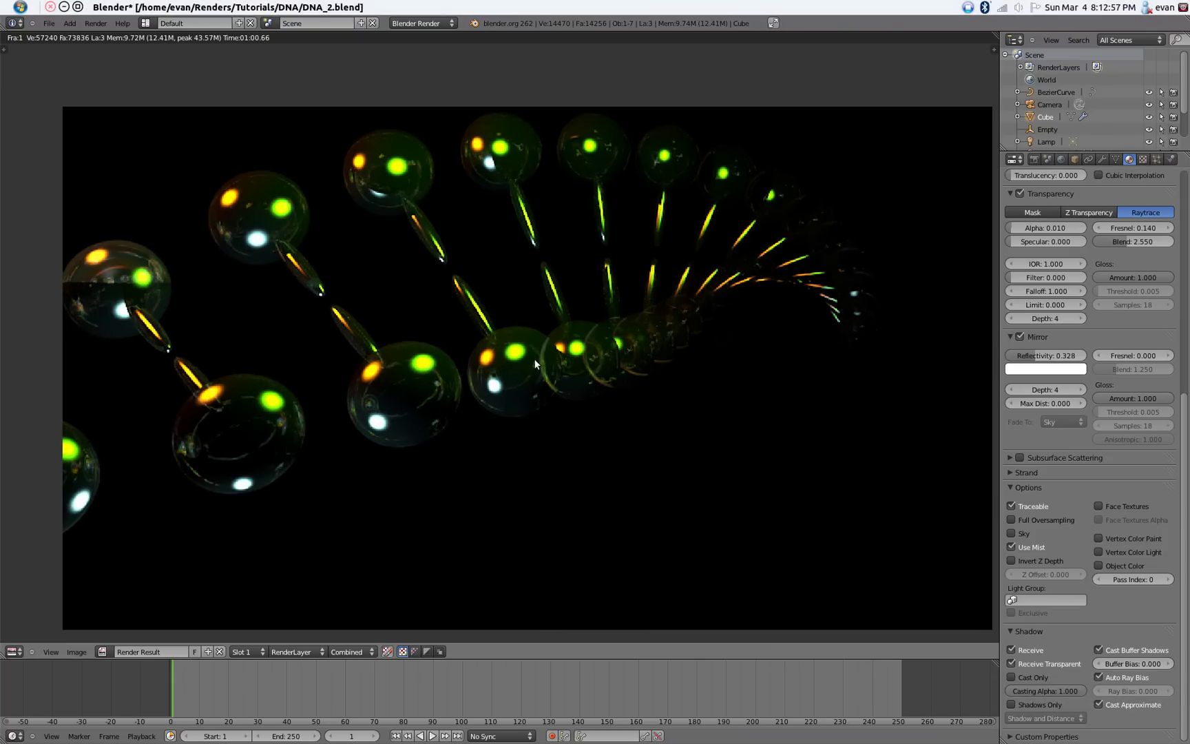
scroll(386, 398, "up", 7)
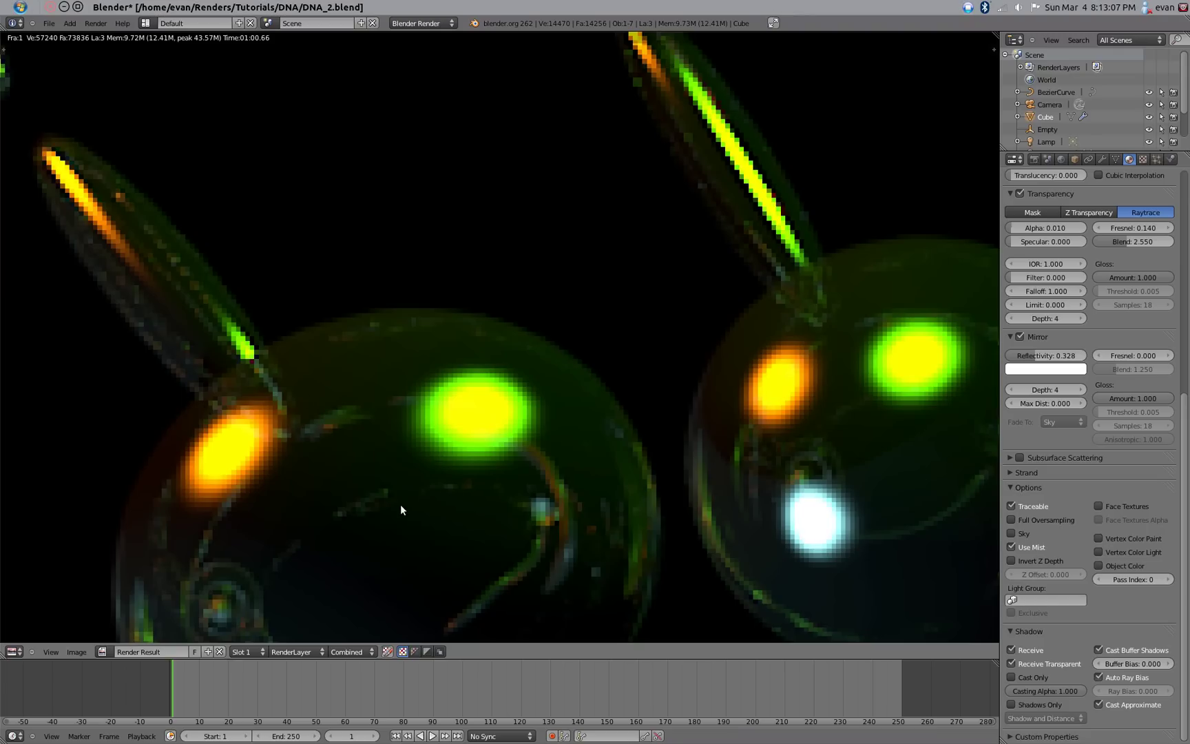
scroll(336, 411, "up", 1)
scroll(336, 412, "down", 1)
middle_click_drag(337, 412, 467, 381)
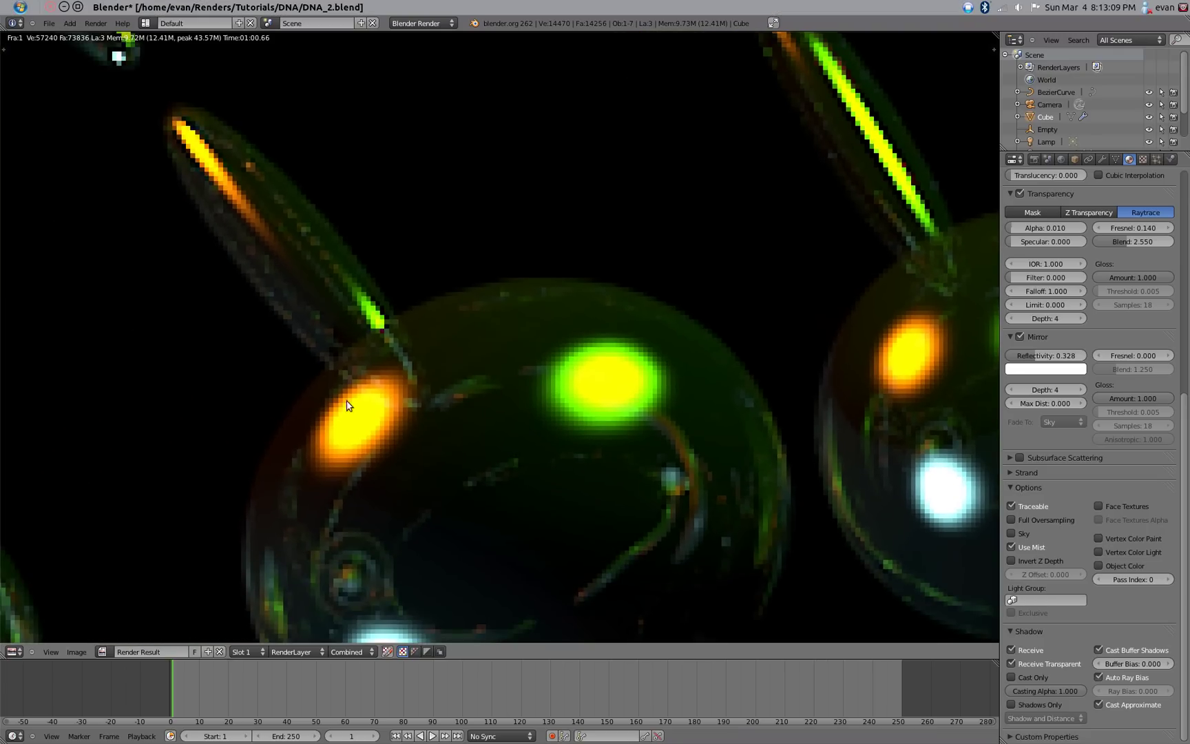
scroll(413, 372, "down", 5)
scroll(443, 342, "up", 6)
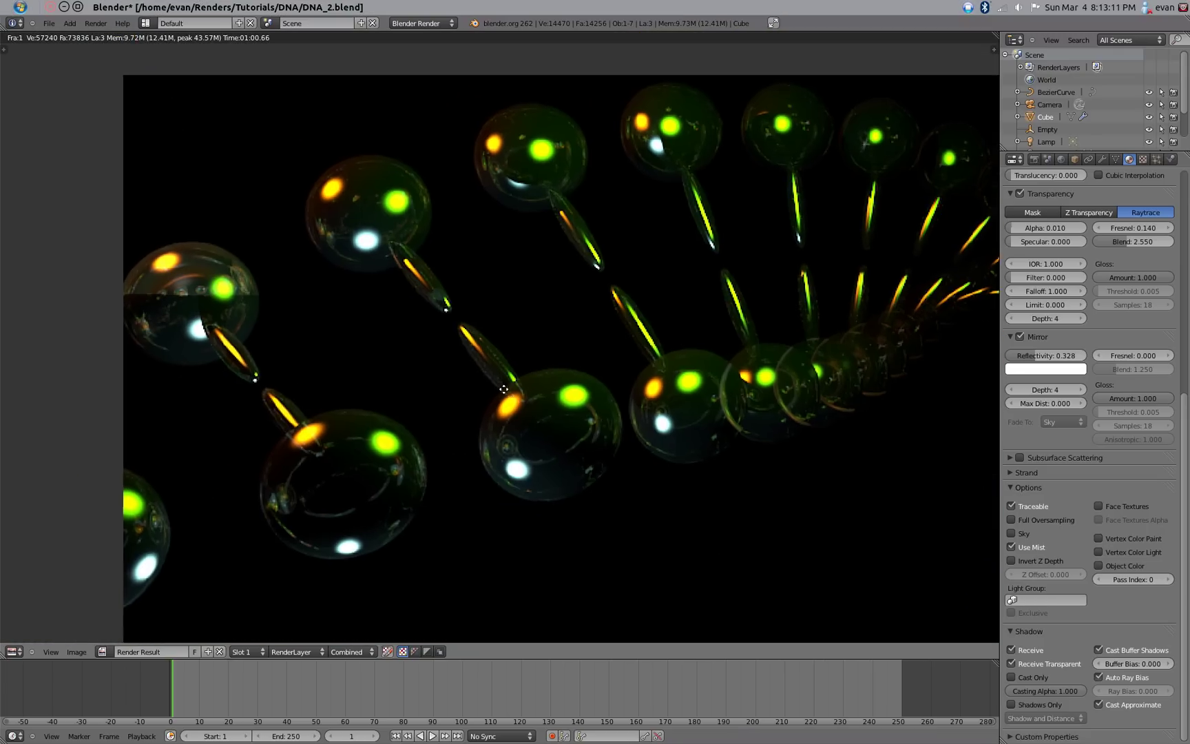
middle_click_drag(549, 444, 431, 334)
scroll(491, 381, "up", 3)
scroll(492, 382, "down", 7)
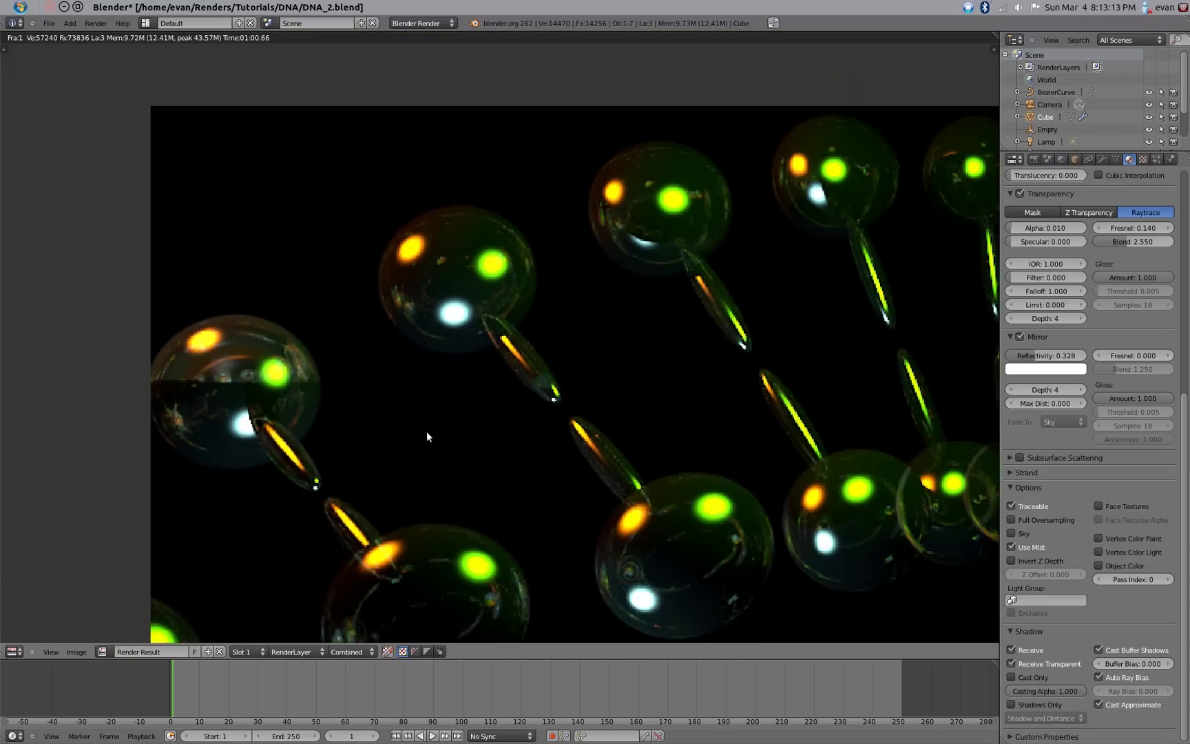
scroll(427, 431, "up", 3)
mouse_move(576, 410)
middle_mouse_down()
mouse_move(432, 451)
mouse_move(558, 399)
middle_mouse_up()
scroll(366, 406, "up", 3)
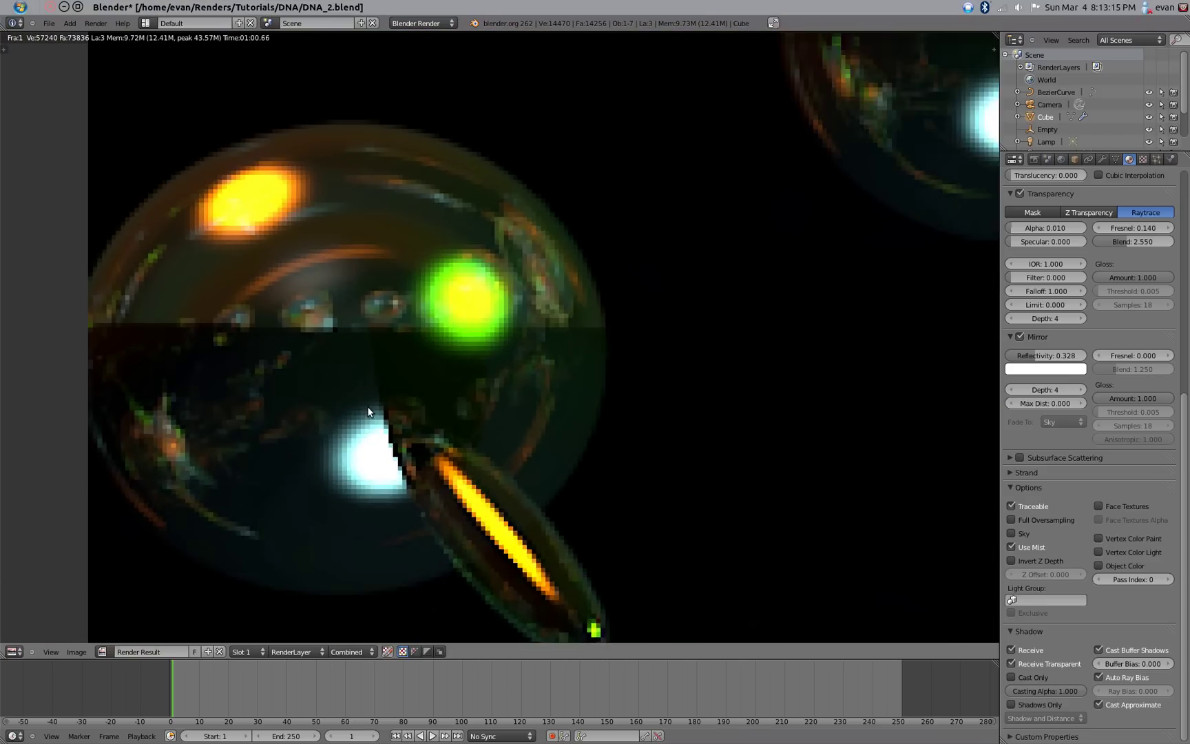
scroll(386, 470, "down", 6)
scroll(573, 481, "down", 3)
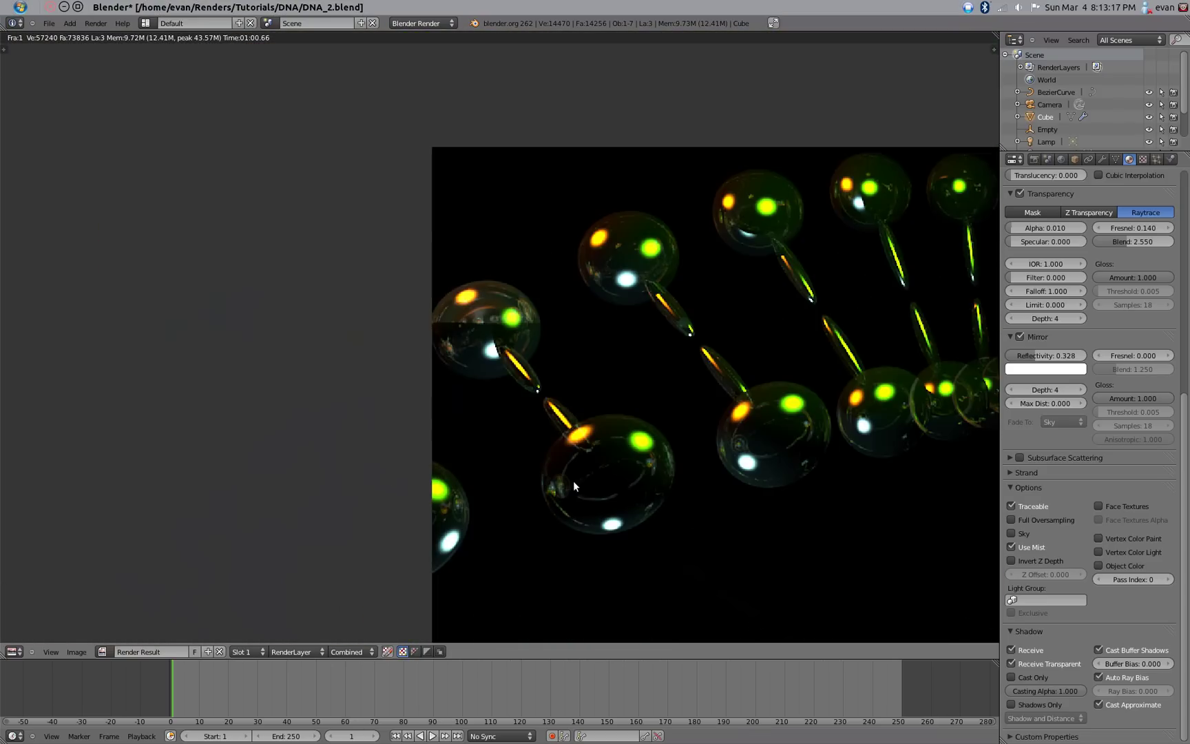
scroll(429, 378, "up", 2)
scroll(554, 344, "down", 4)
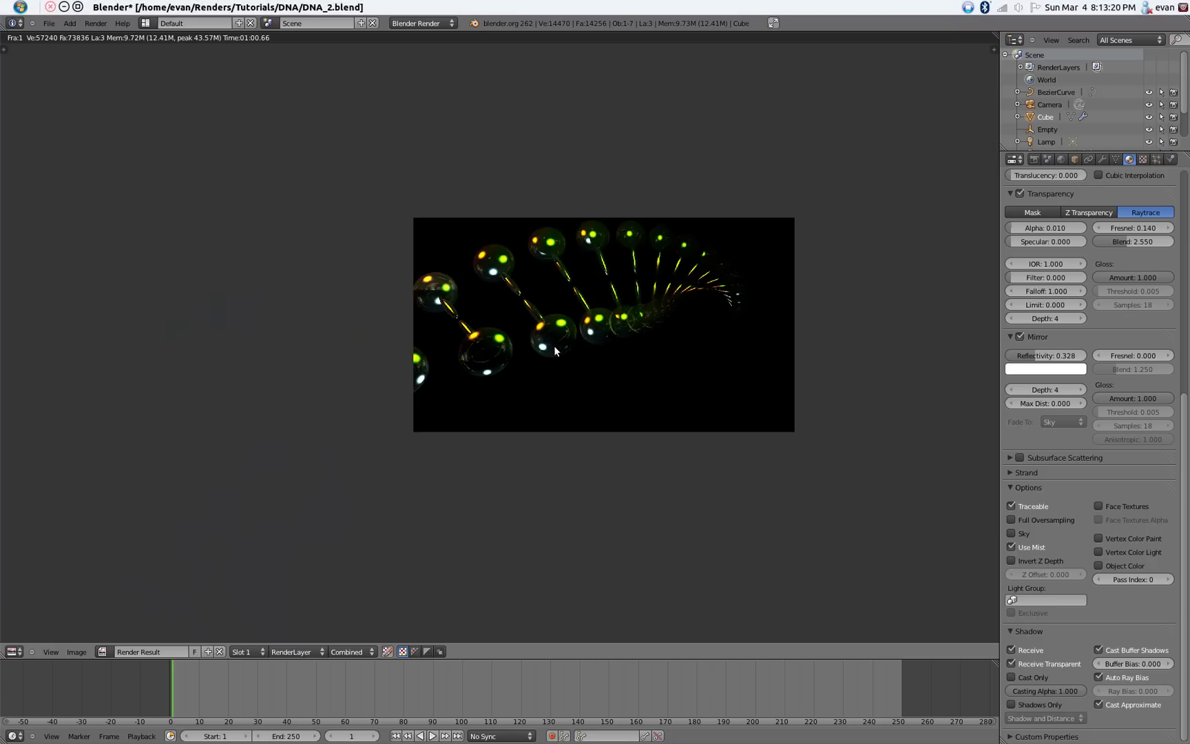
Save over the existing file and examine the far end of the helix in the render.
middle_click_drag(555, 345, 386, 395)
scroll(386, 395, "up", 3)
key("ctrl+s")
left_click(495, 354)
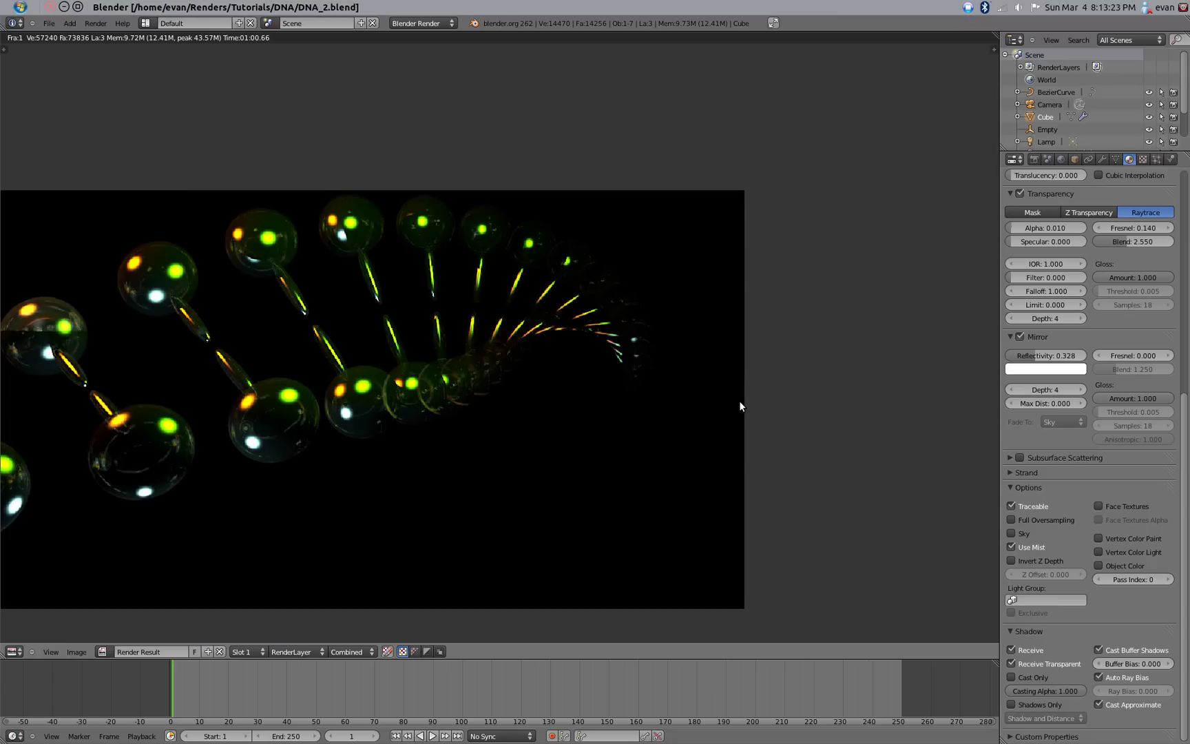
scroll(739, 407, "up", 3)
middle_click_drag(739, 406, 499, 340)
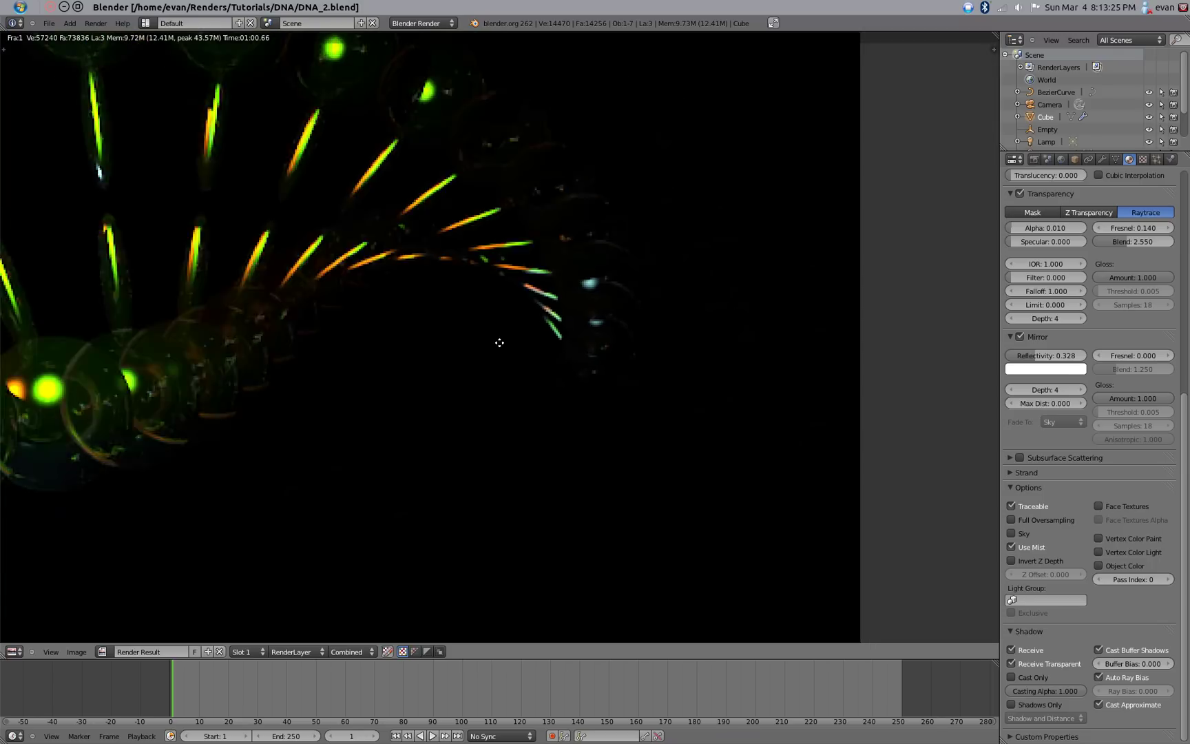
scroll(589, 390, "up", 4)
scroll(578, 319, "down", 3)
scroll(567, 359, "down", 4)
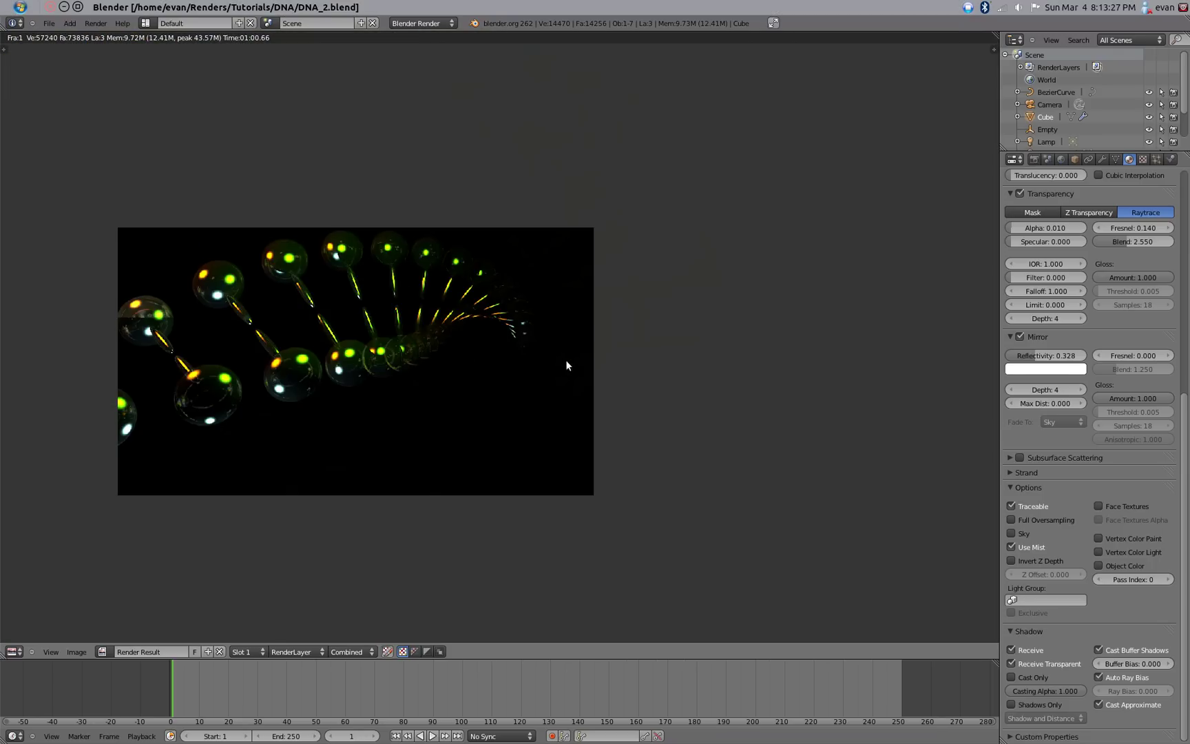
Switch to the Compositing screen layout and enable the use of compositing nodes.
key("ctrl+Left")
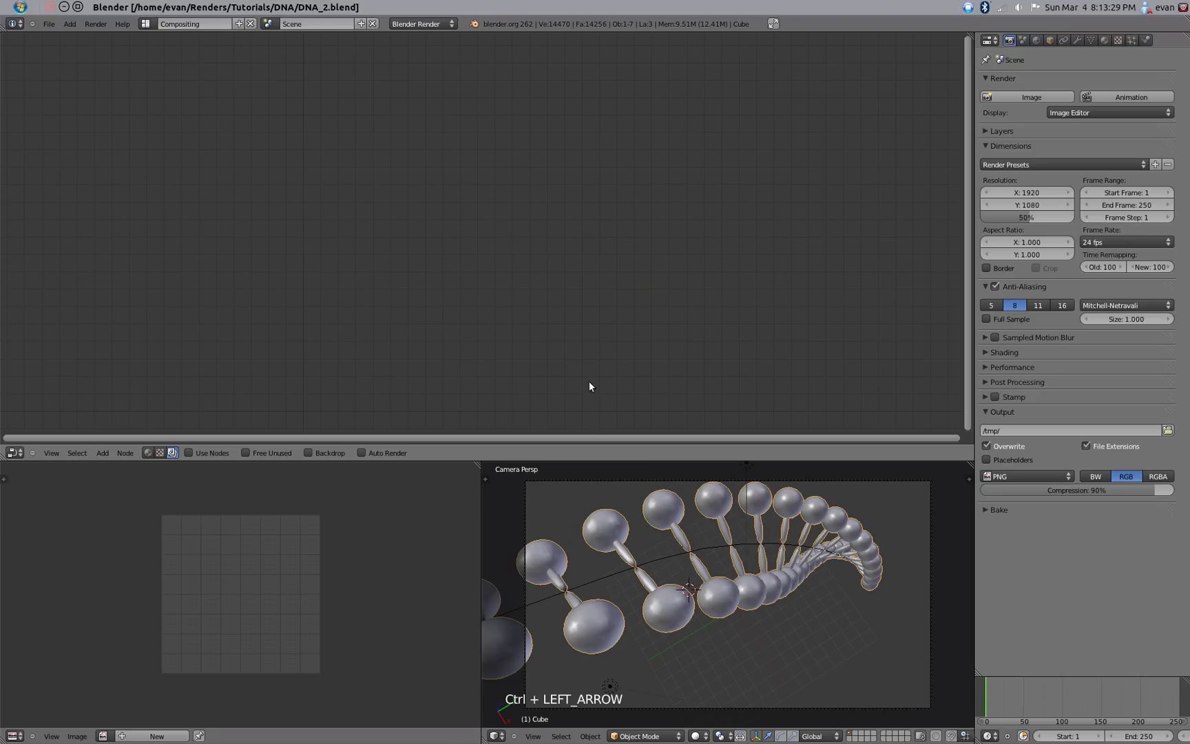
left_click(216, 452)
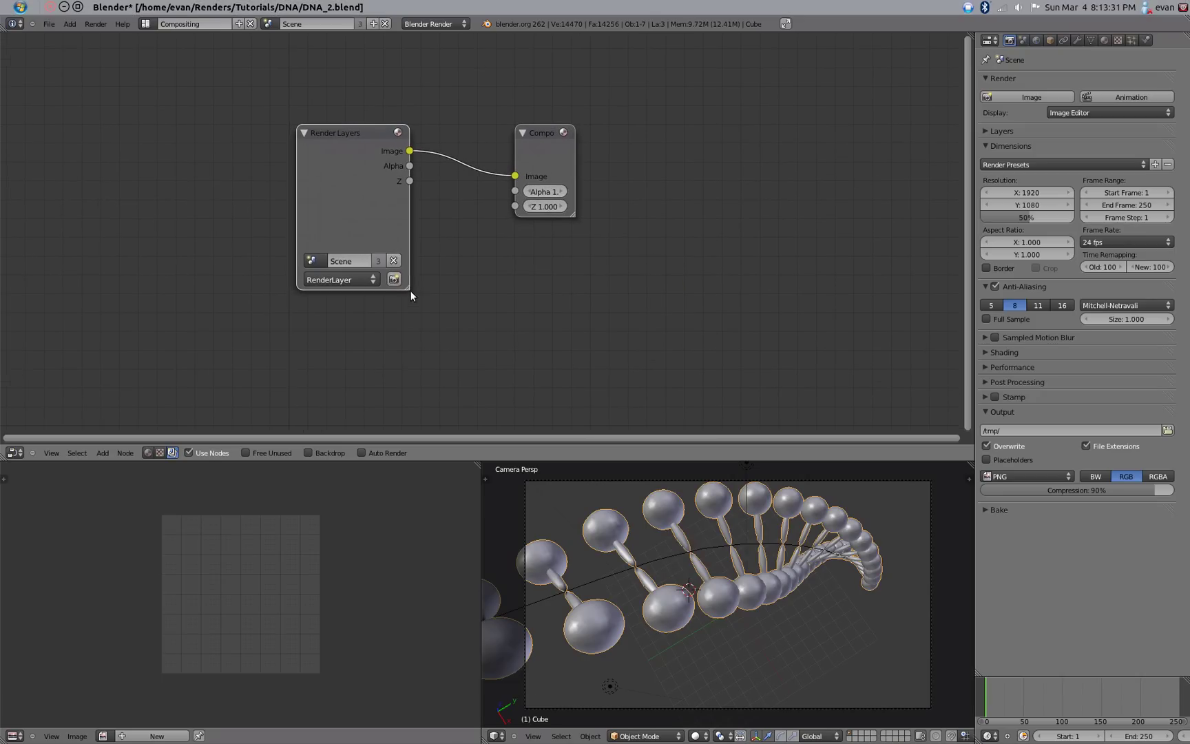
Add a Viewer node fed by the Render Layers image and show its result as the node editor's backdrop.
key("shift+a")
mouse_move(563, 316)
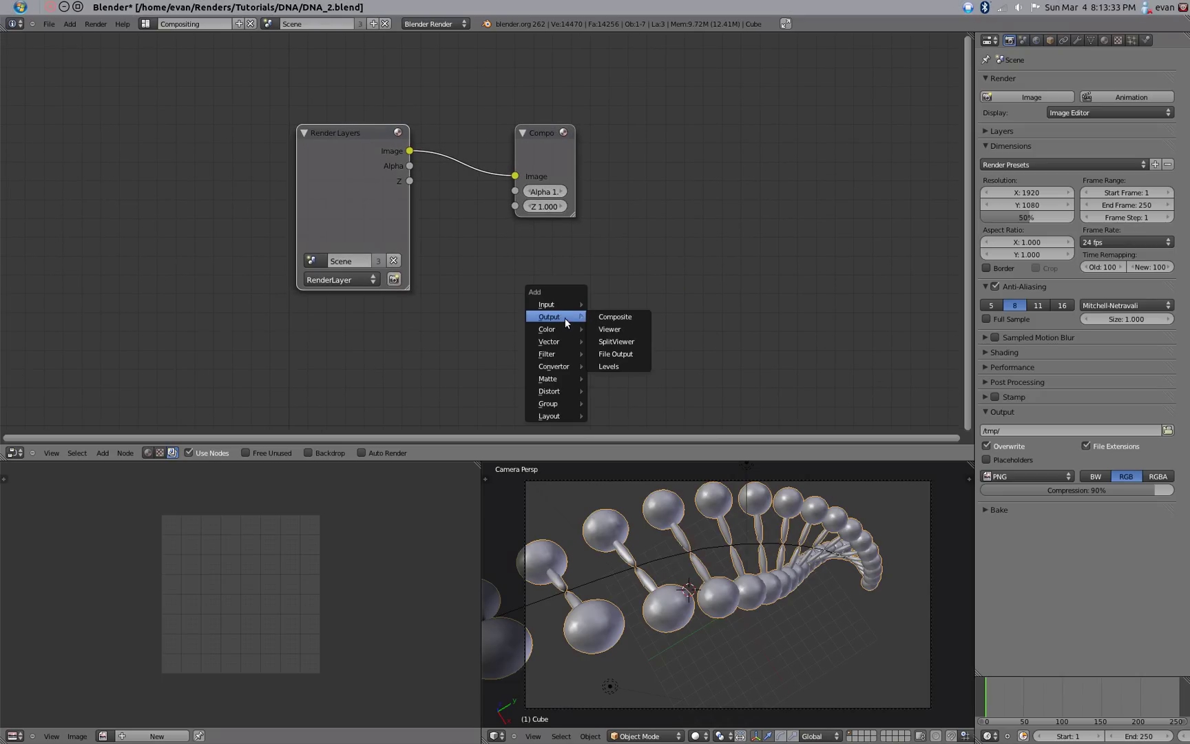
left_click(619, 327)
left_click(520, 288)
left_click_drag(520, 308, 410, 151)
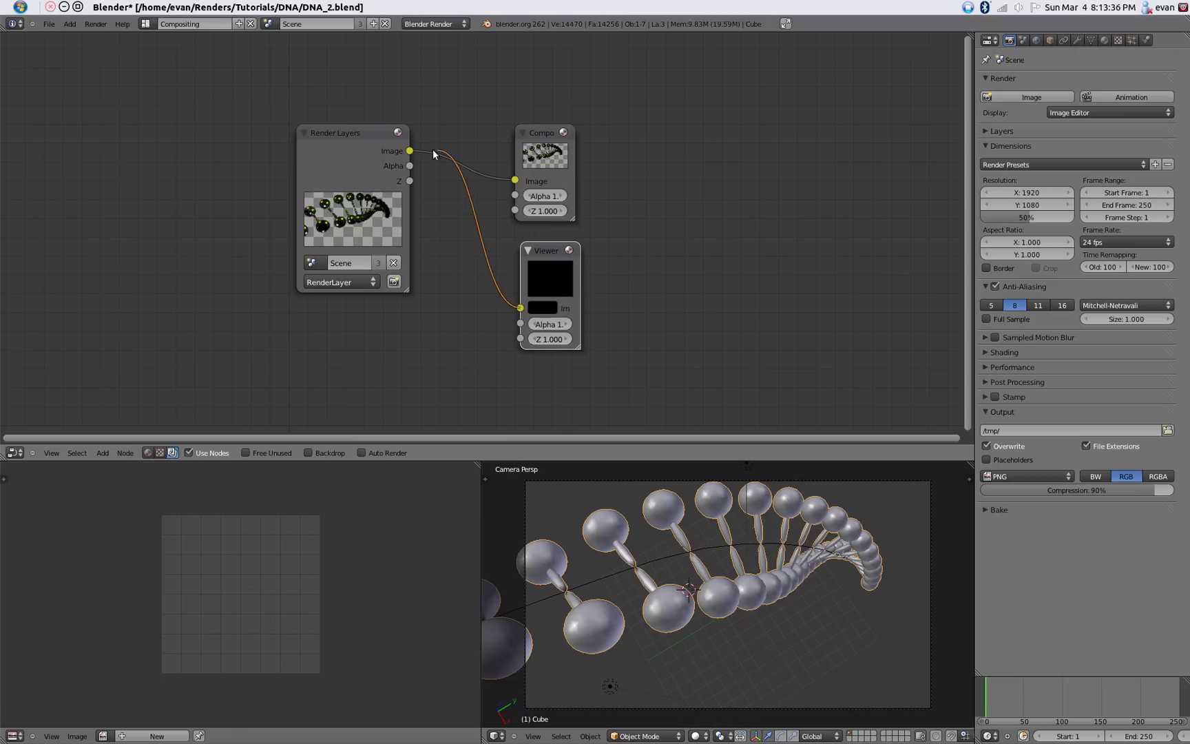
left_click(308, 452)
scroll(446, 347, "down", 2)
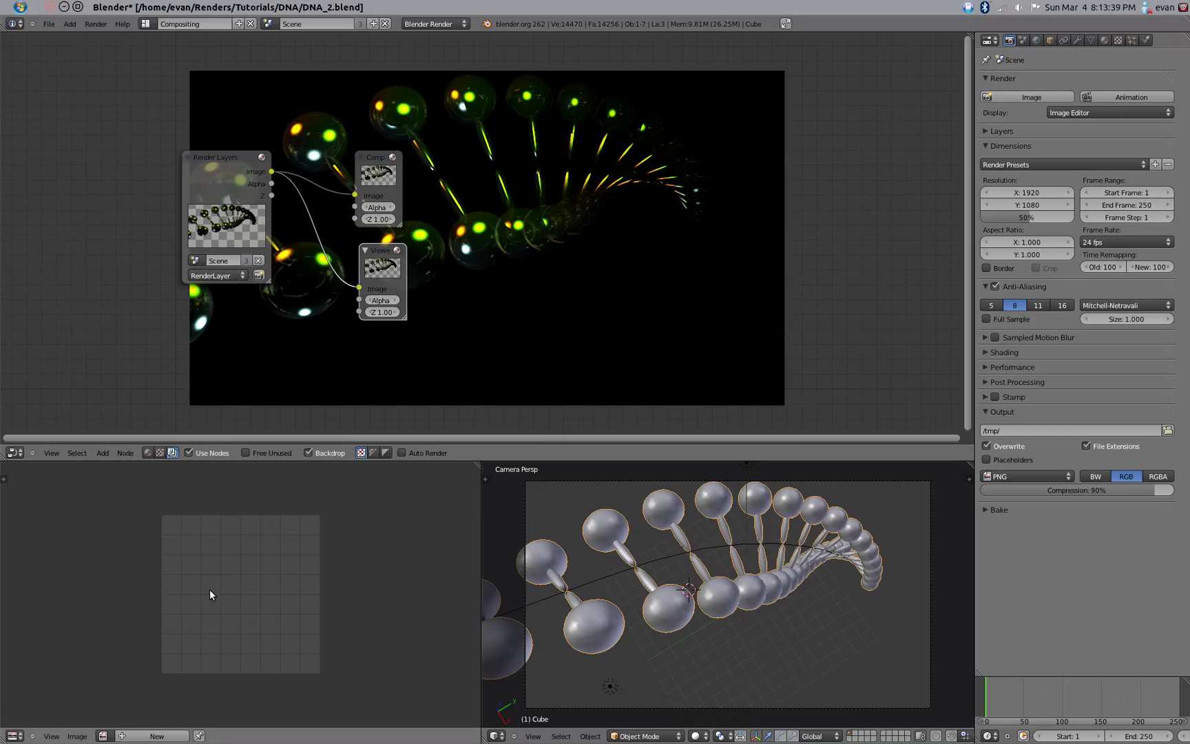
Show the Render Result in the empty image editor.
left_click(104, 735)
left_click(135, 604)
scroll(286, 316, "up", 2)
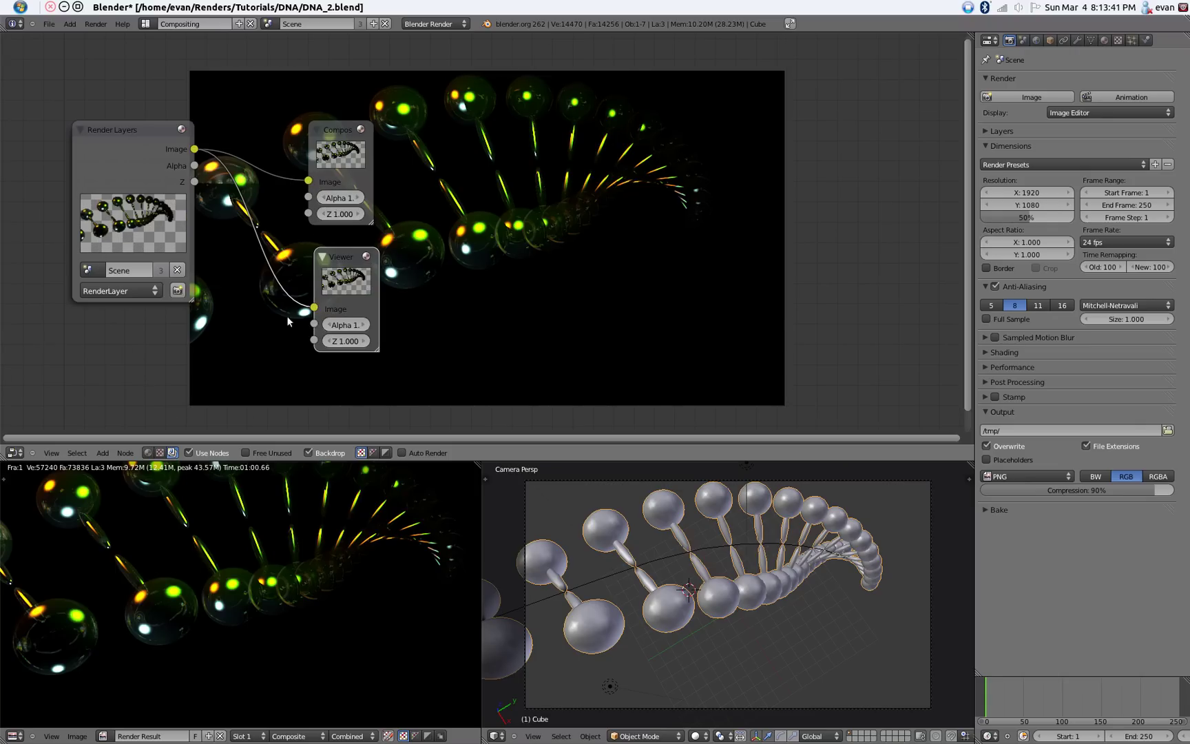
Move the Viewer and Composite nodes farther away from the Render Layers node to make room between them.
left_click_drag(335, 256, 623, 268)
scroll(623, 269, "up", 1)
left_click_drag(344, 113, 744, 80)
Add a Defocus filter node and insert it between the Render Layers image output and the Viewer node.
key("shift+a")
mouse_move(380, 323)
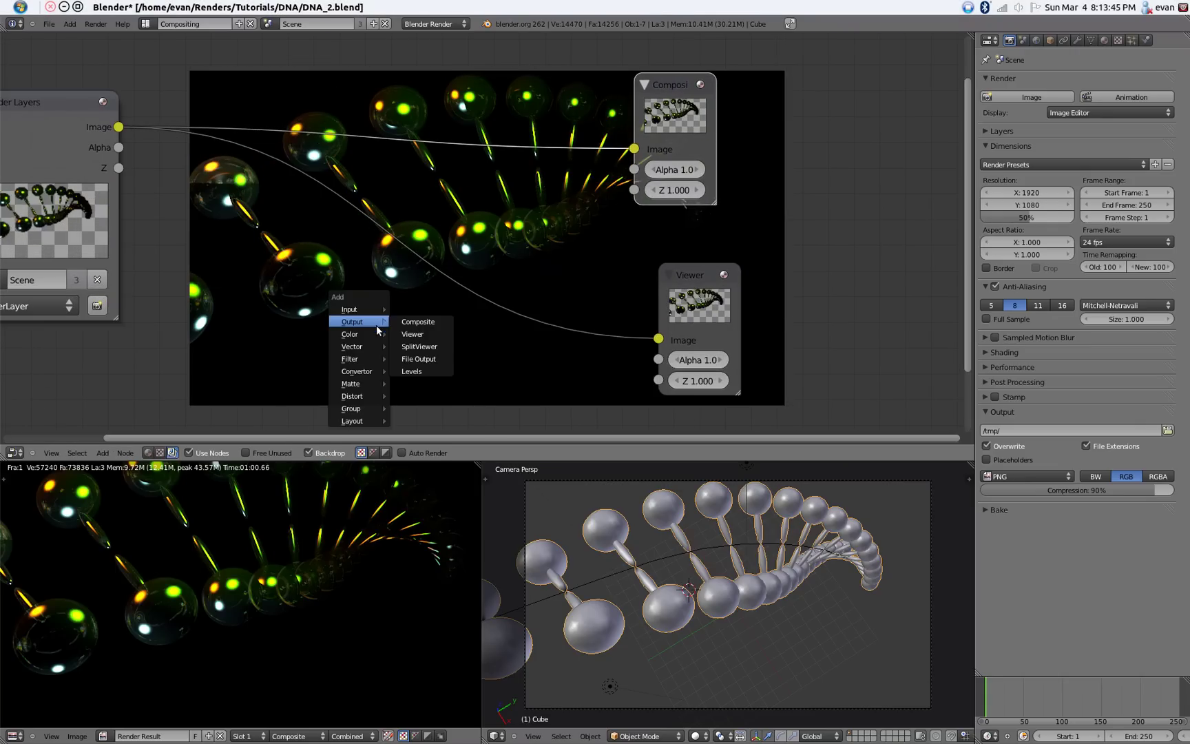
mouse_move(365, 376)
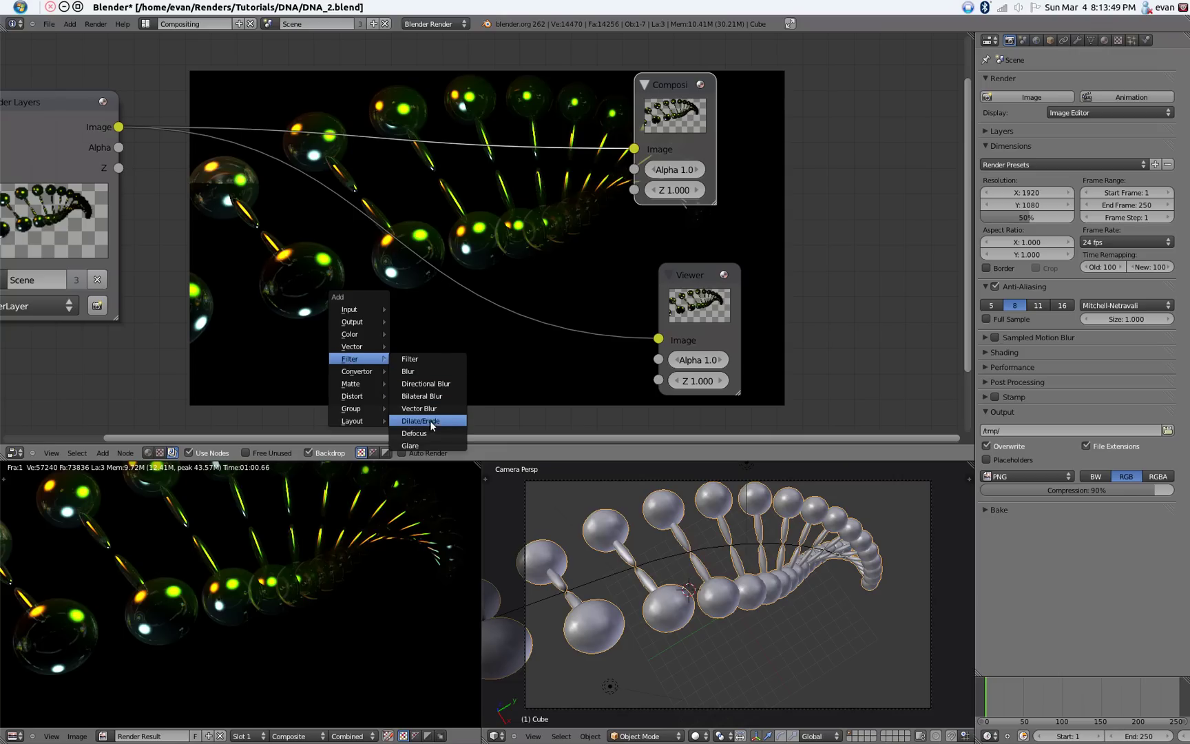
left_click(428, 433)
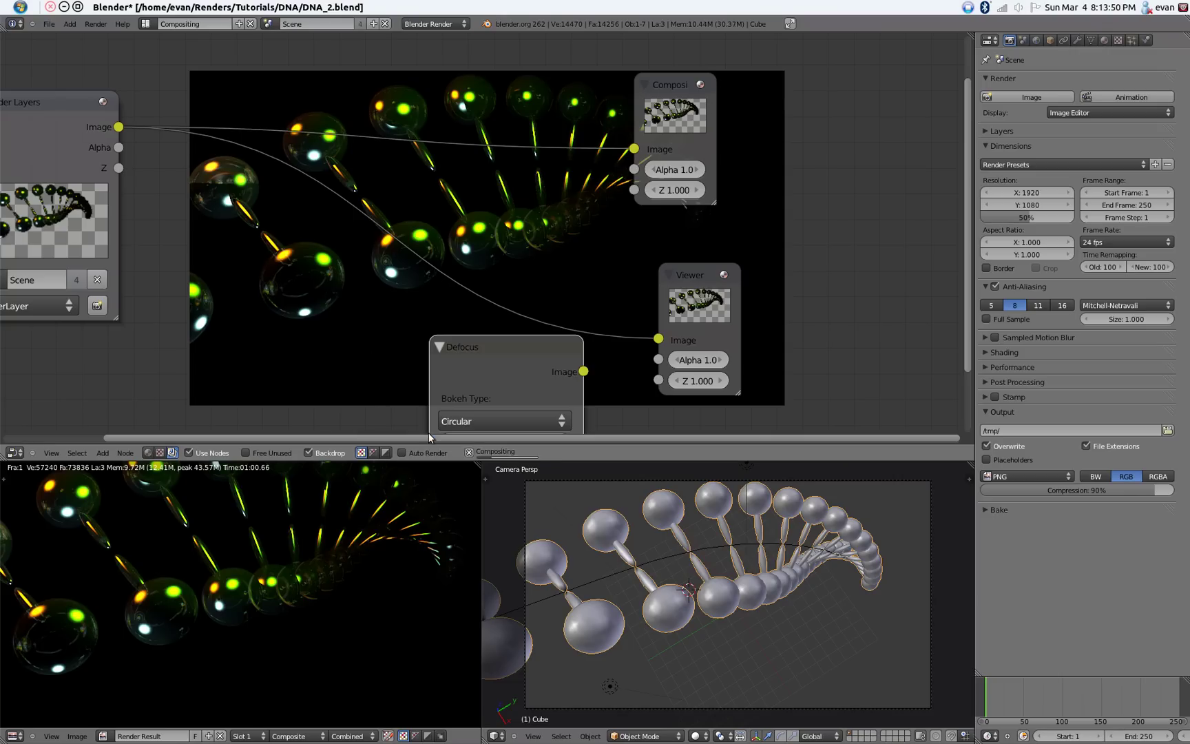
left_click(268, 168)
scroll(436, 333, "down", 1)
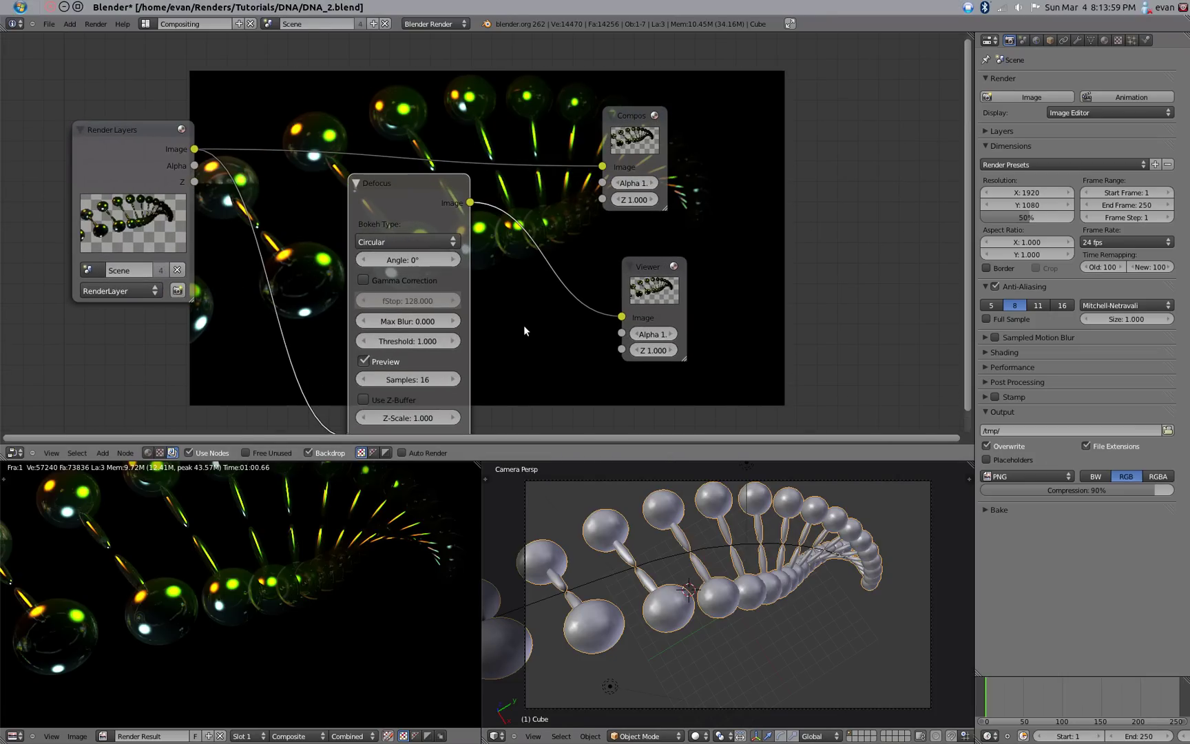
middle_click_drag(524, 328, 559, 330)
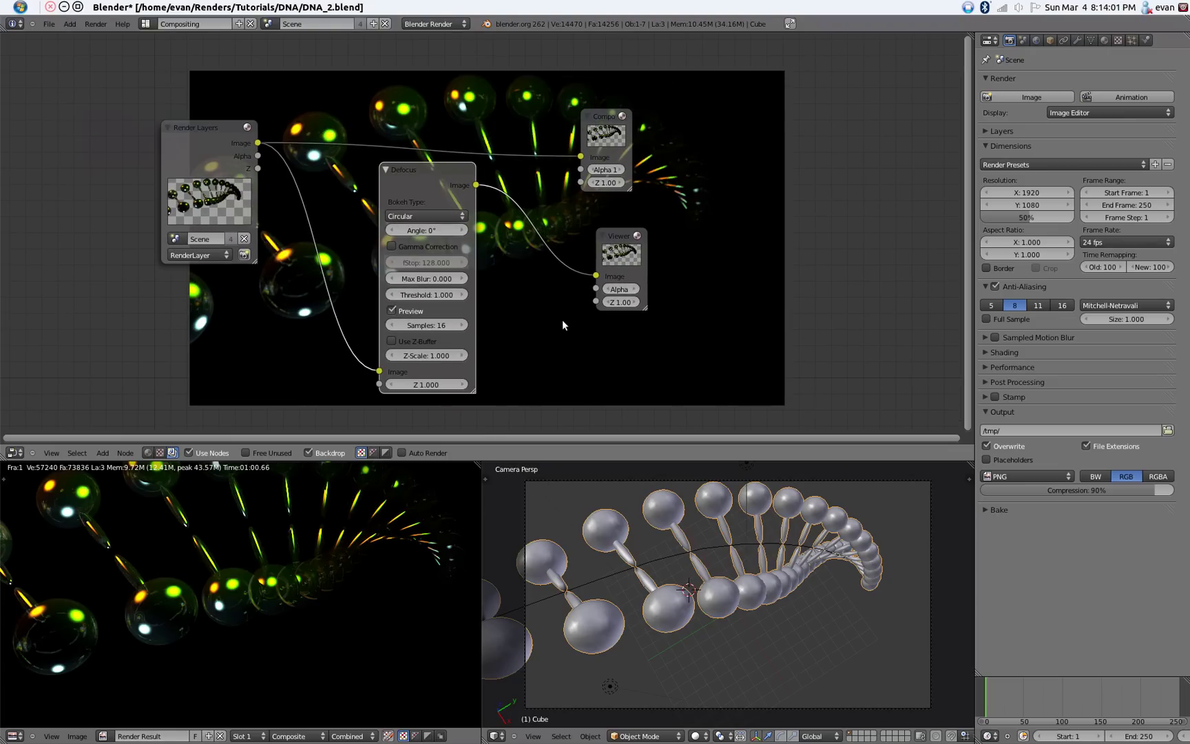
Link the Render Layers Z output to the Defocus node's Z input and enable Use Z-Buffer.
scroll(656, 329, "up", 2)
middle_click_drag(645, 332, 682, 362, "ctrl")
middle_click_drag(621, 290, 499, 402, "ctrl")
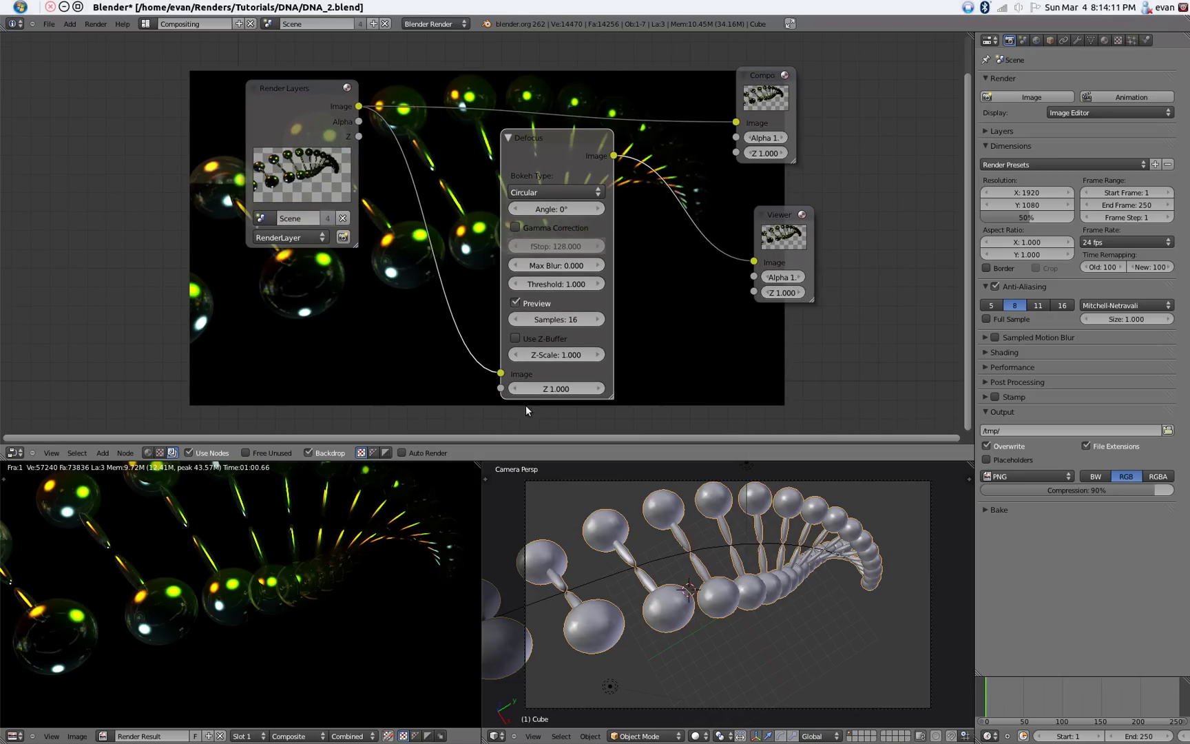
left_click_drag(500, 388, 326, 353)
left_click_drag(345, 178, 357, 138)
left_click(526, 335)
Set the Defocus node's fStop to 1.
middle_click_drag(640, 338, 570, 335)
scroll(571, 335, "up", 2)
left_click_drag(439, 252, 423, 245)
left_click(447, 245)
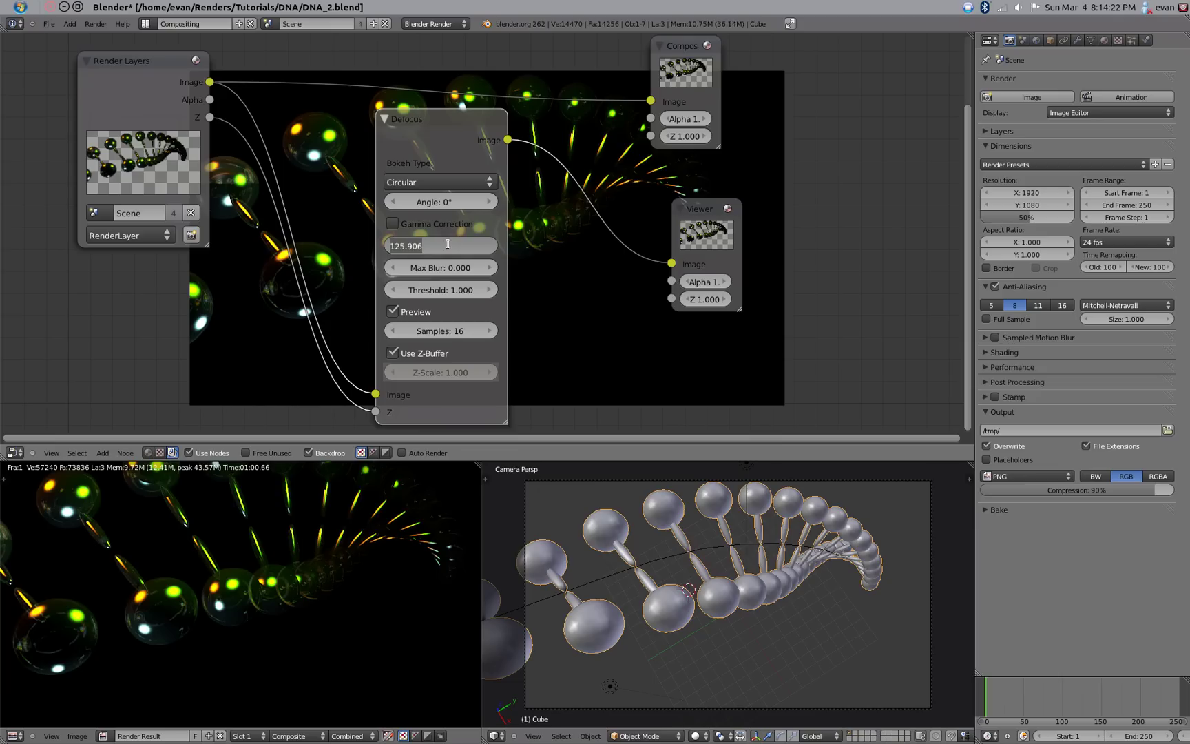
type("1")
key("Return")
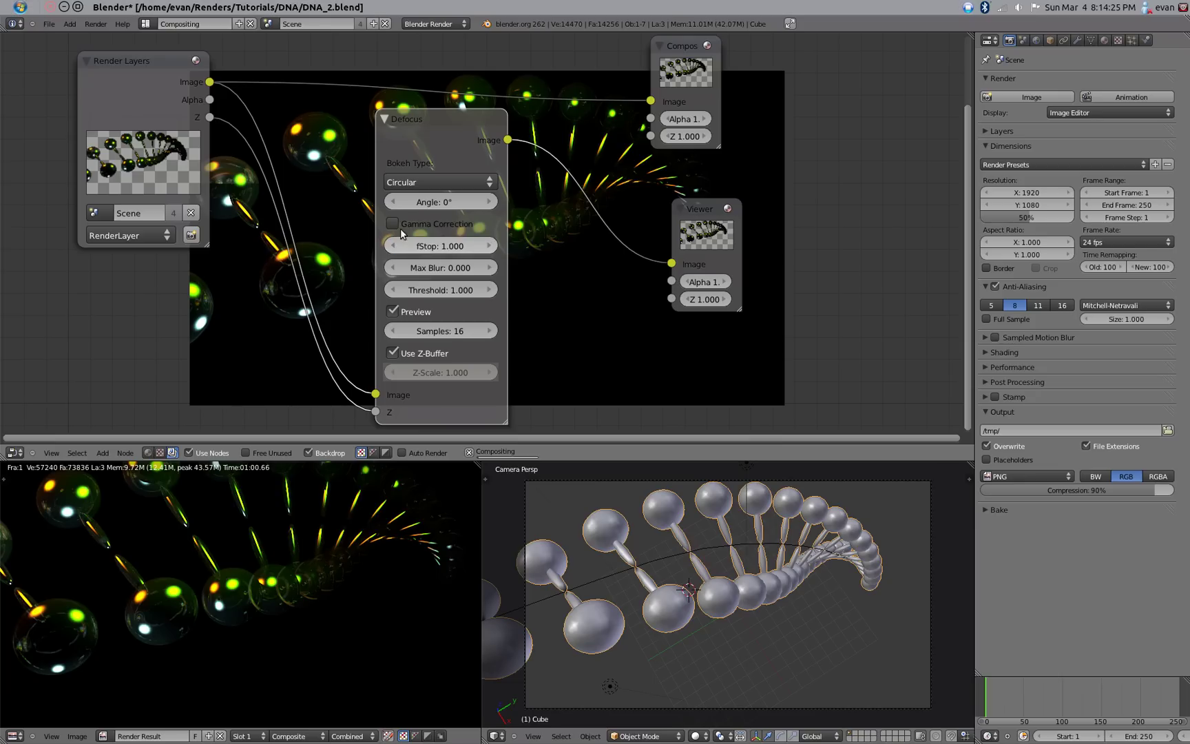
Set the Defocus node's samples to 100 and check the blur in the backdrop.
middle_click_drag(541, 332, 368, 303)
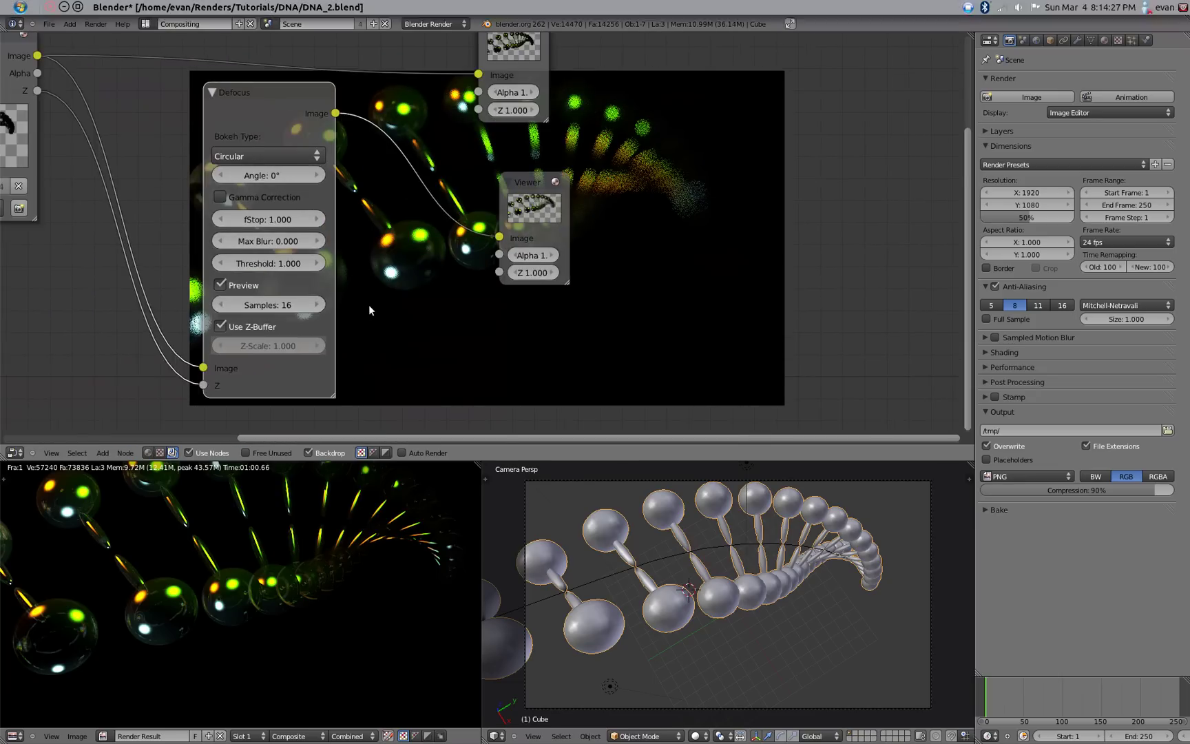
scroll(369, 306, "up", 2)
middle_click_drag(192, 341, 191, 313)
left_click(197, 314)
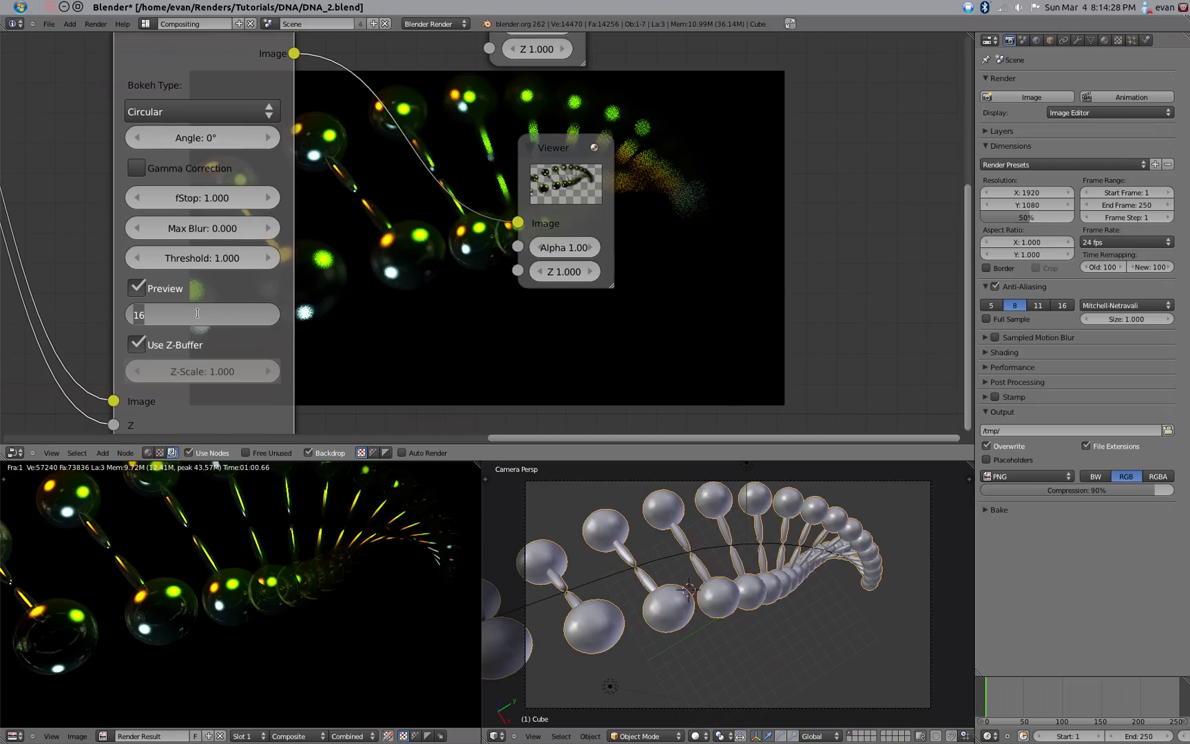
type("100")
key("Return")
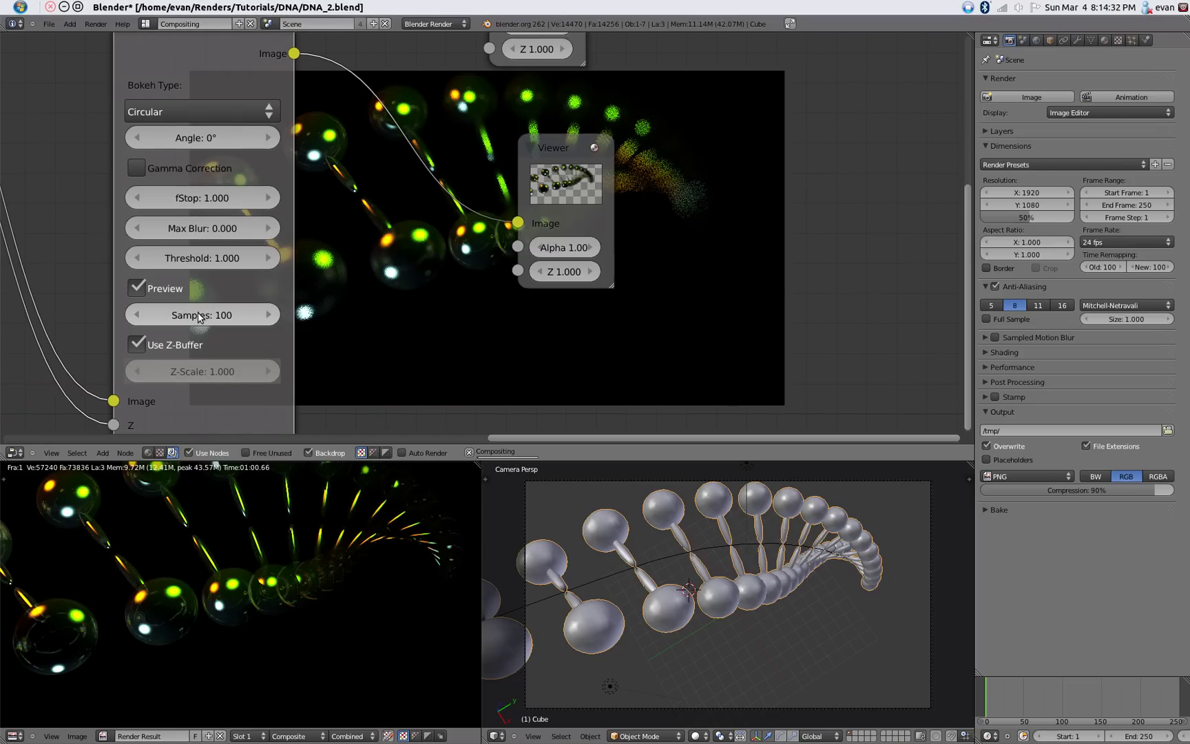
scroll(366, 328, "down", 3)
middle_click_drag(376, 334, 254, 319)
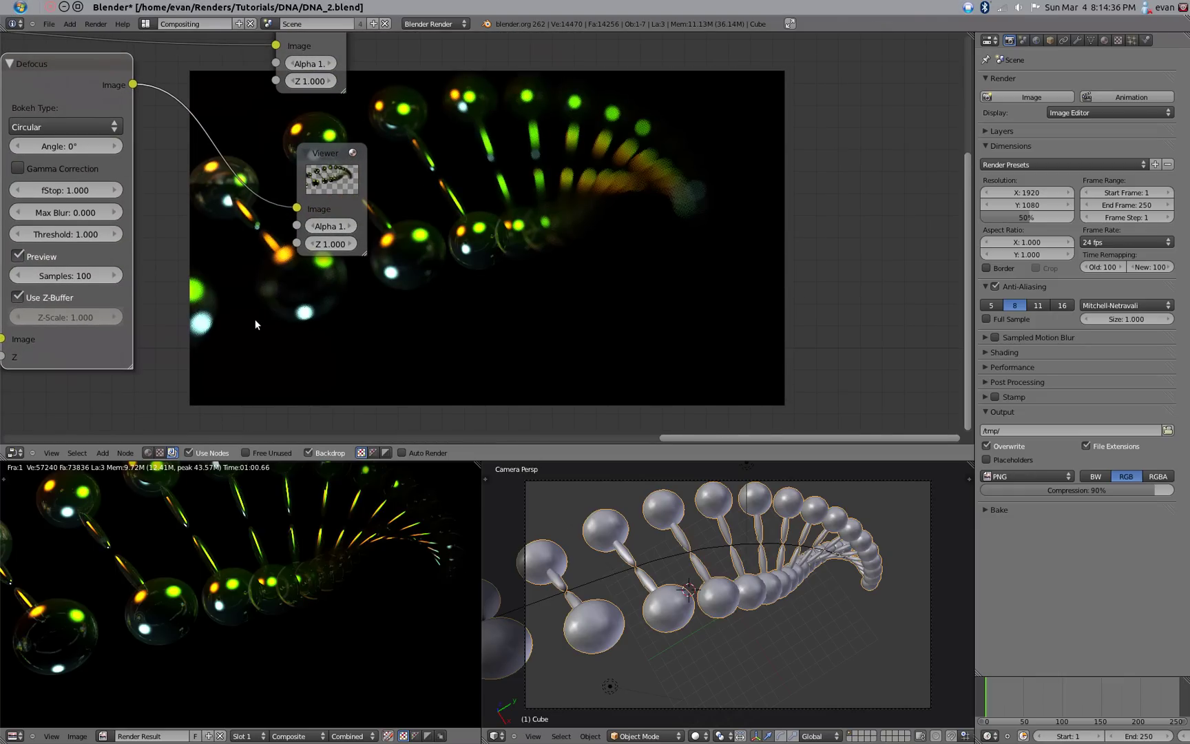
middle_click_drag(305, 277, 459, 281)
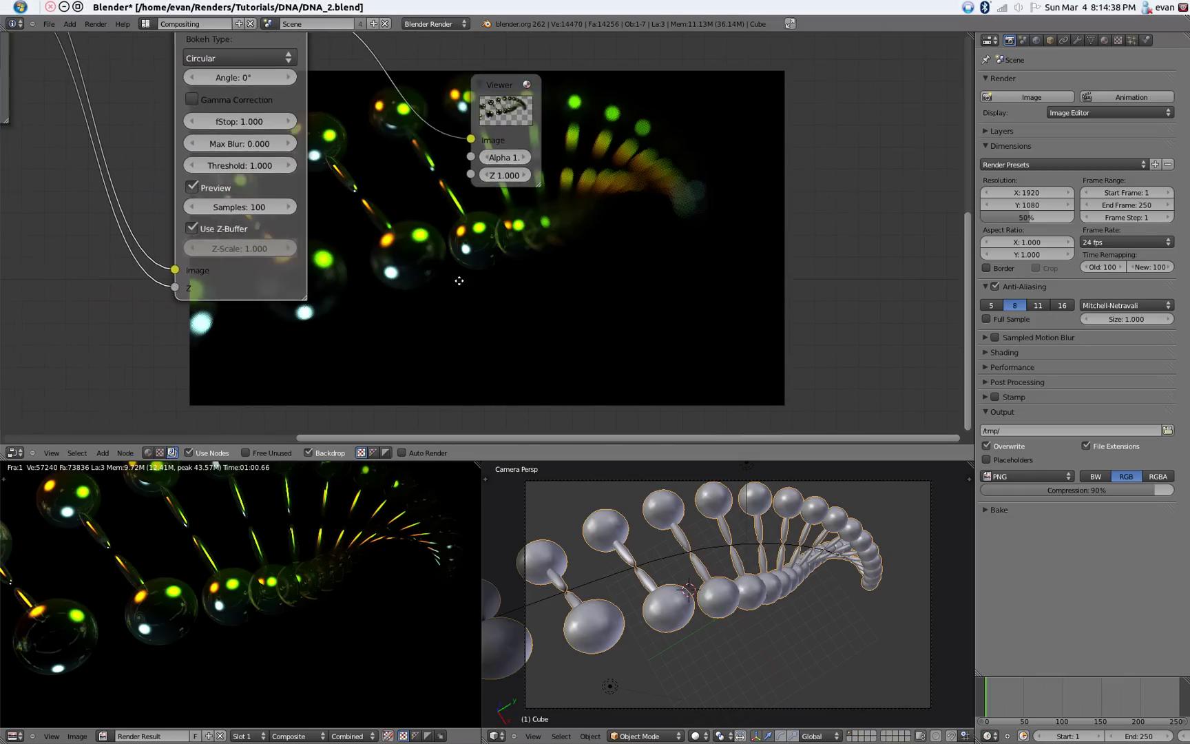
Set the Defocus node's samples to 150 and view the smoother blur at the helix's far end.
key("Home")
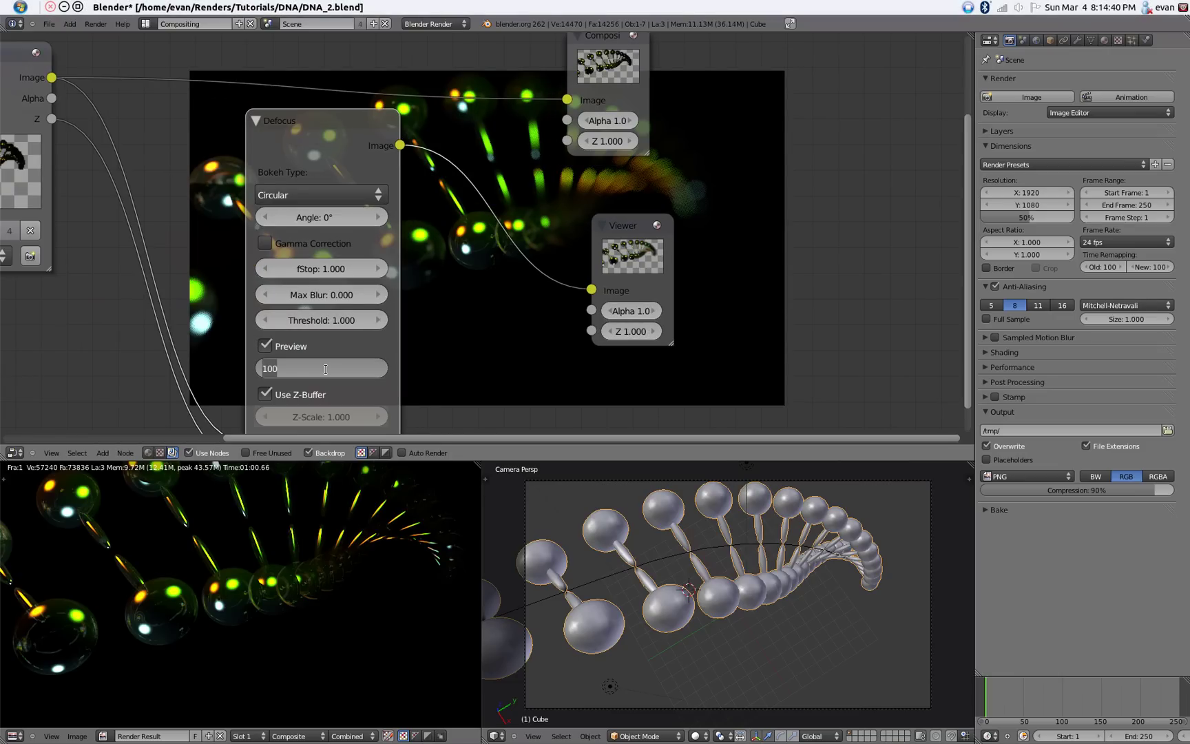
type("15")
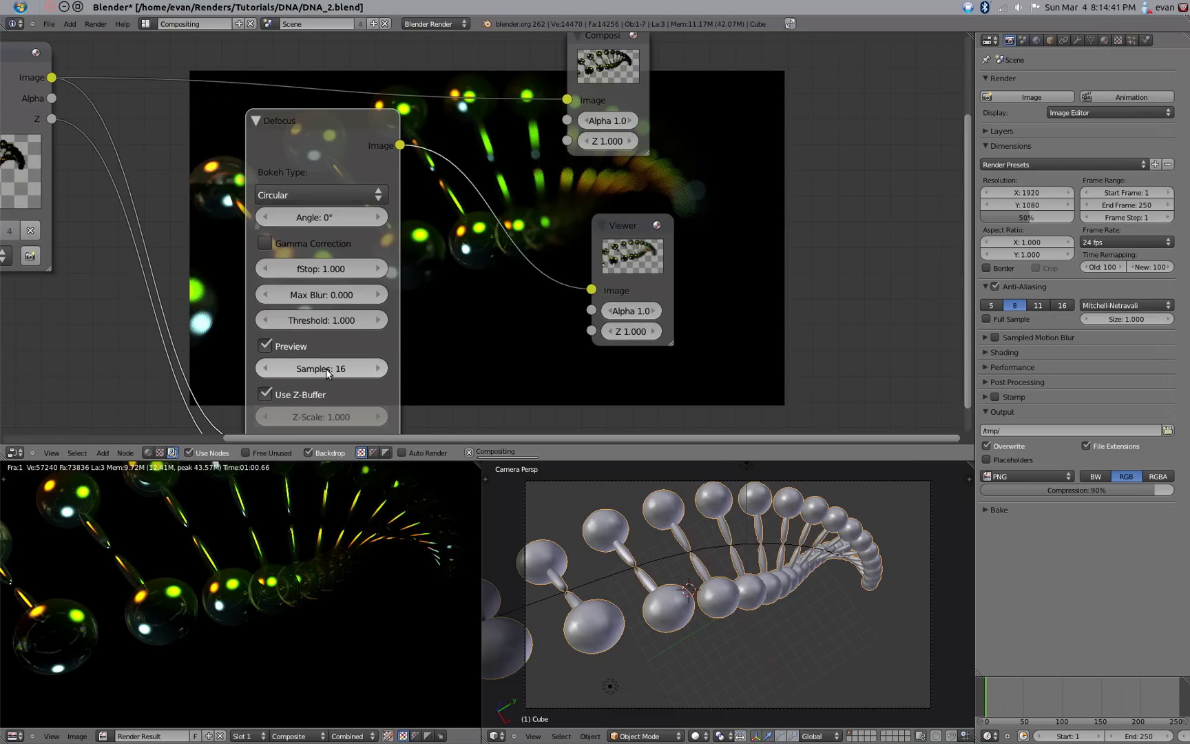
scroll(326, 369, "up", 1)
left_click(326, 369)
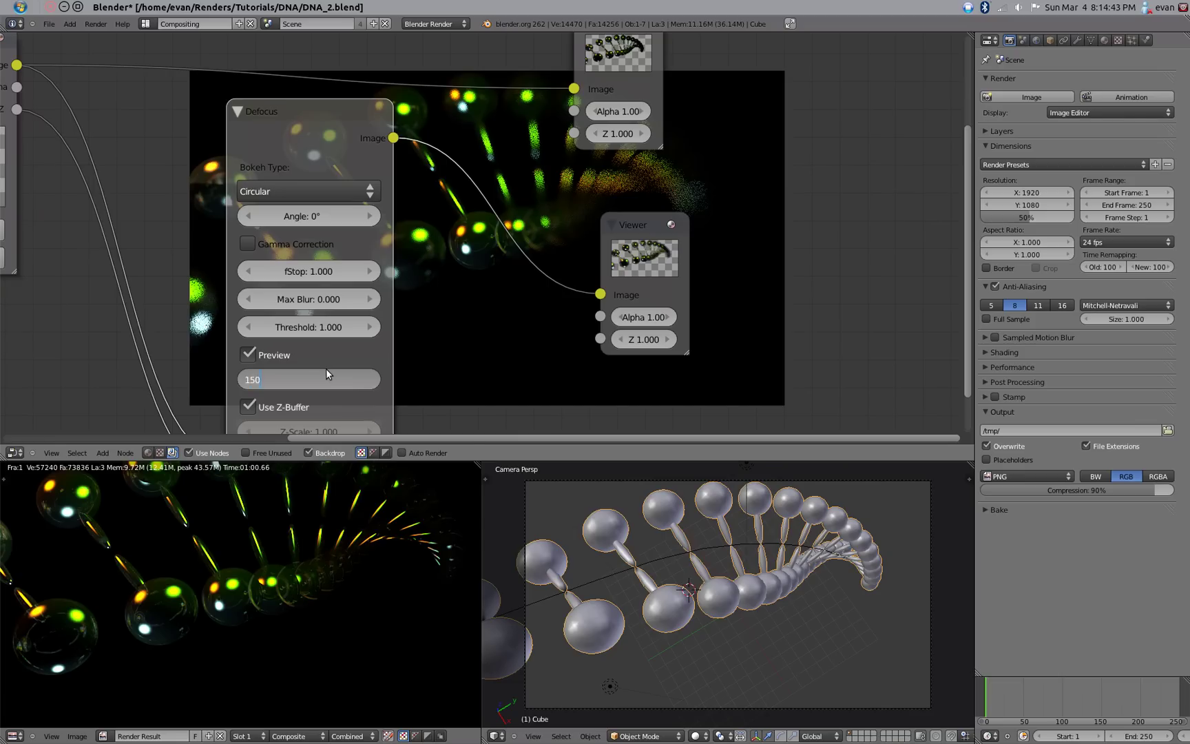
key("Return")
middle_click_drag(511, 367, 310, 350)
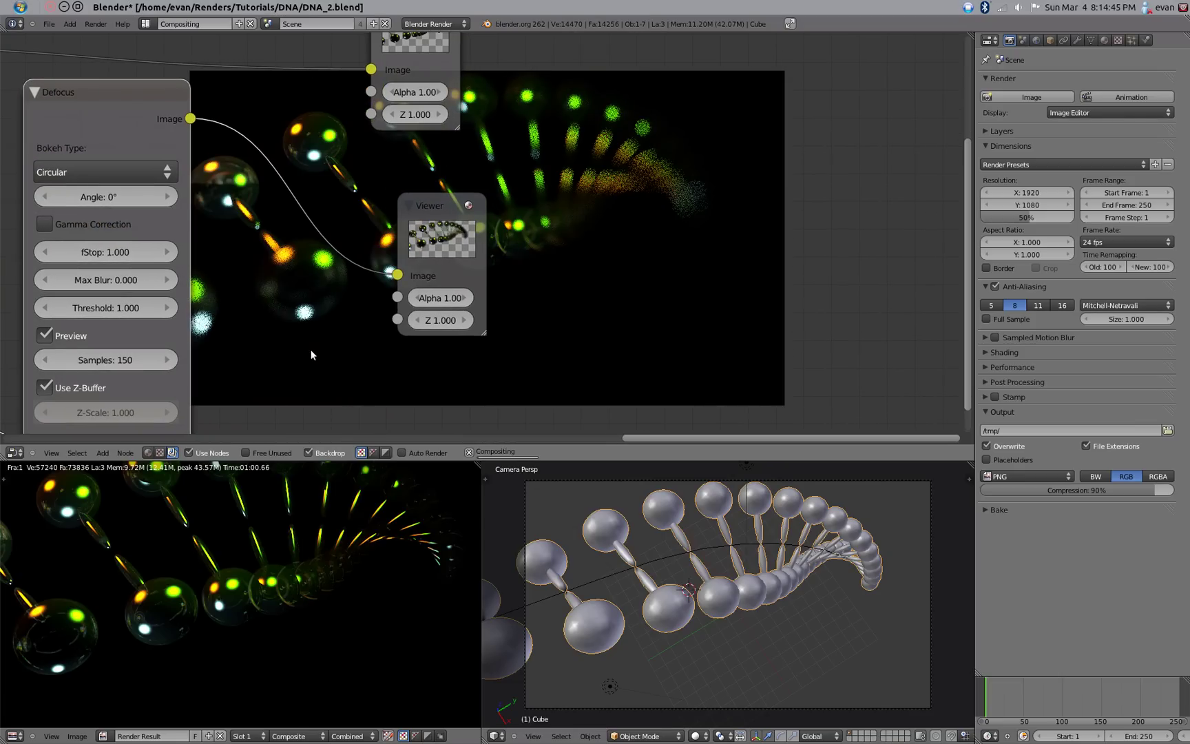
scroll(579, 210, "down", 1)
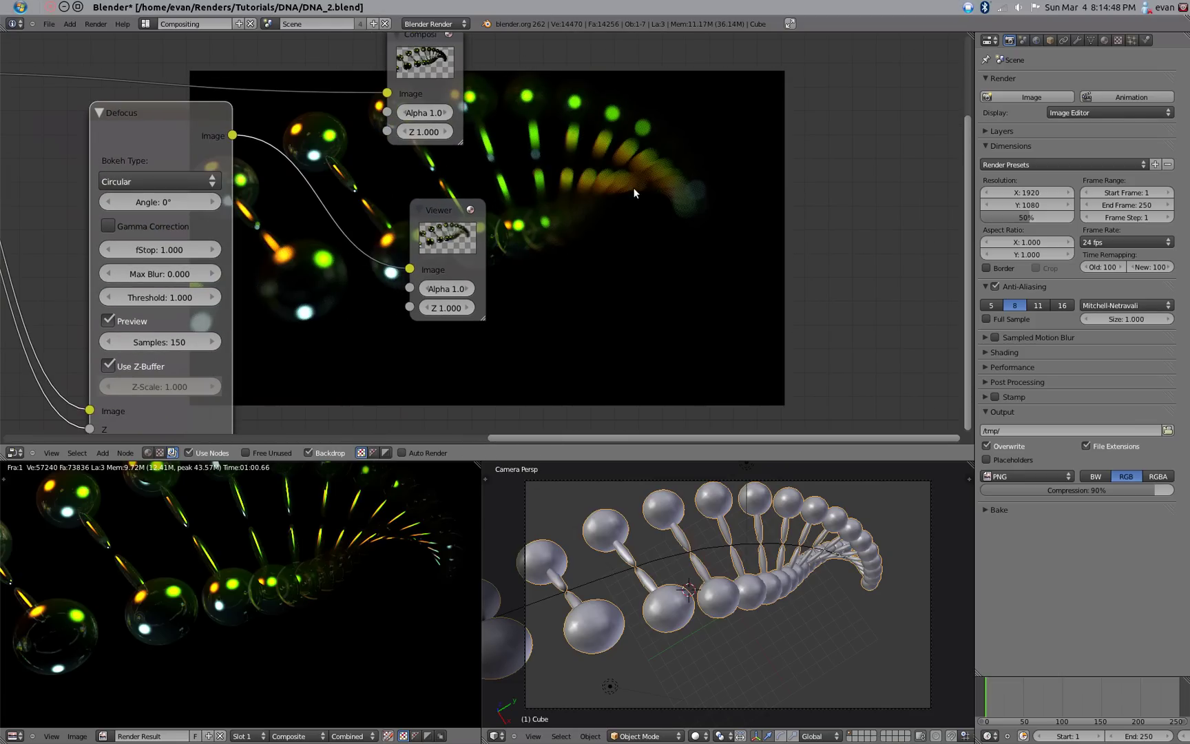
Move the Viewer node farther from the Defocus node to open a gap between them.
scroll(635, 189, "up", 1)
middle_click_drag(560, 366, 639, 325)
scroll(516, 181, "down", 2)
left_click_drag(582, 229, 725, 191)
middle_click_drag(725, 191, 656, 191)
scroll(335, 248, "up", 1)
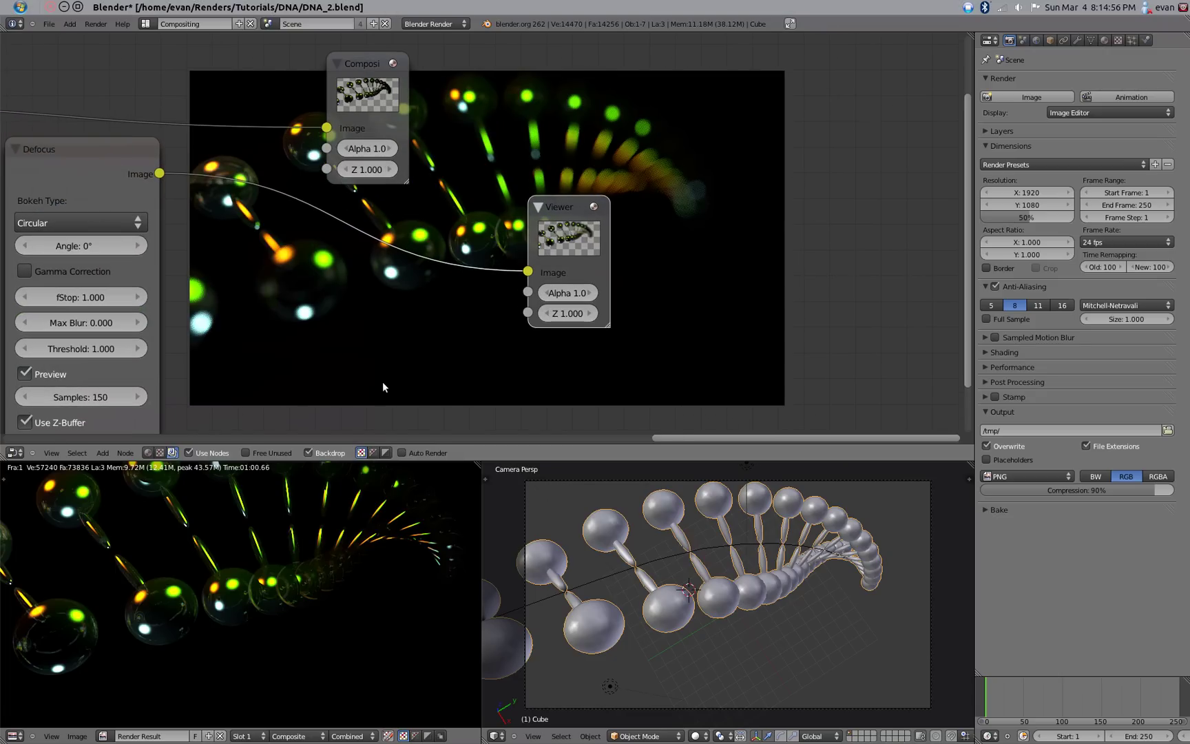
Add a Color Balance node, insert it between the Defocus and Viewer nodes, and move the Viewer clear of it.
key("shift+a")
mouse_move(380, 390)
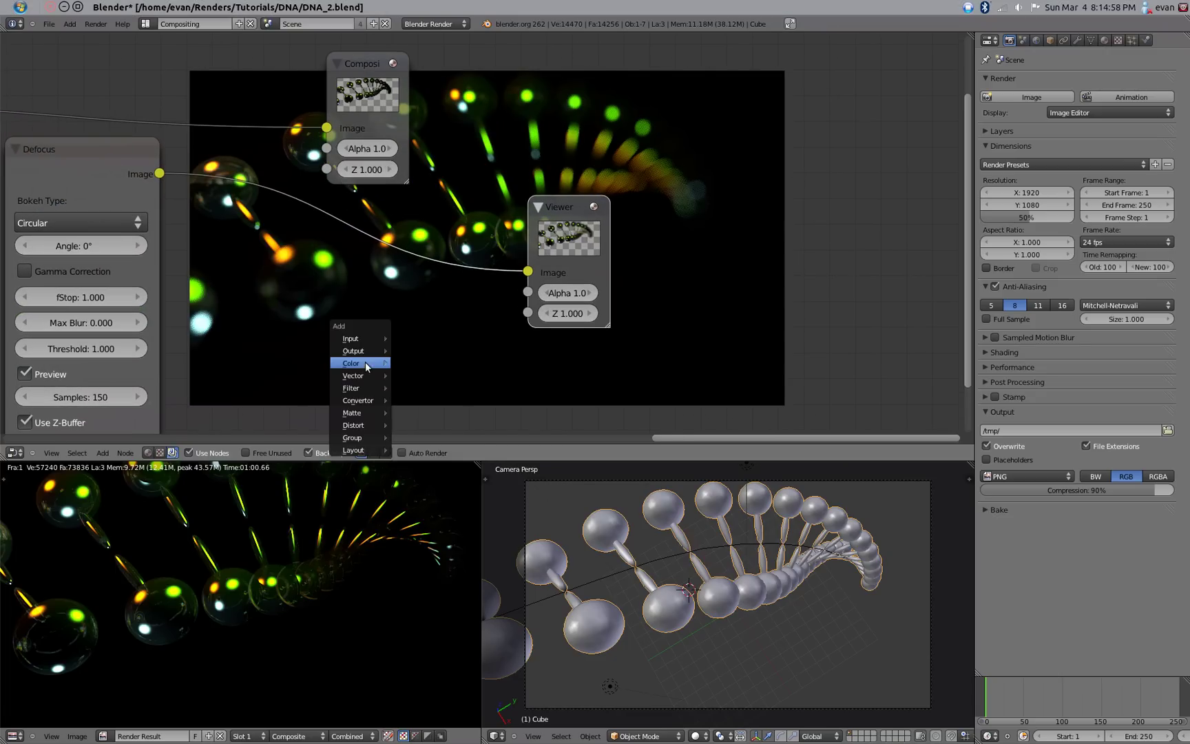
mouse_move(365, 361)
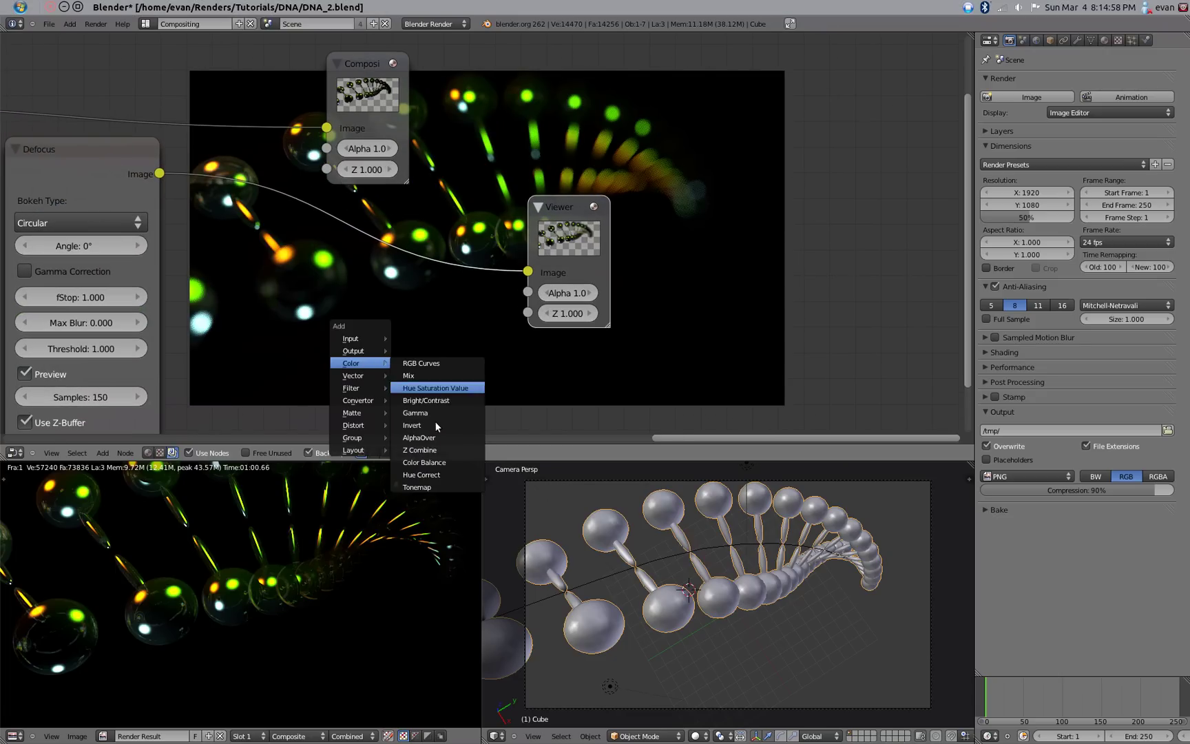
left_click(456, 463)
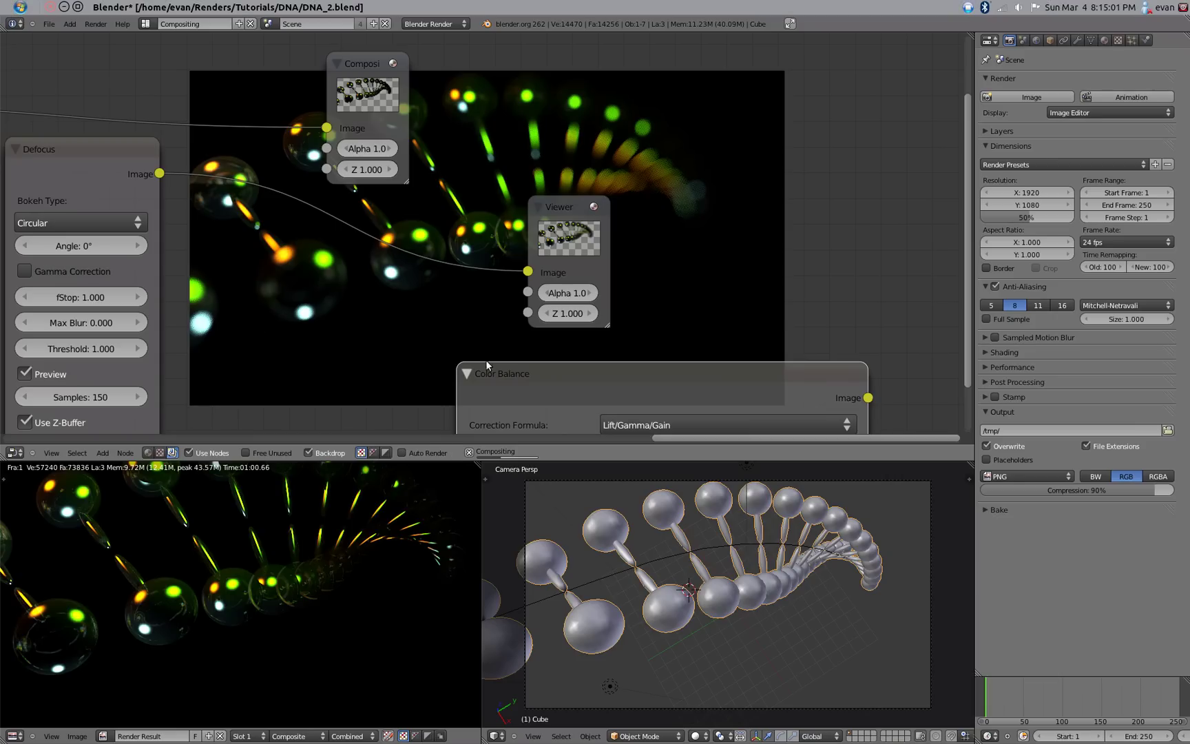
scroll(553, 387, "down", 2)
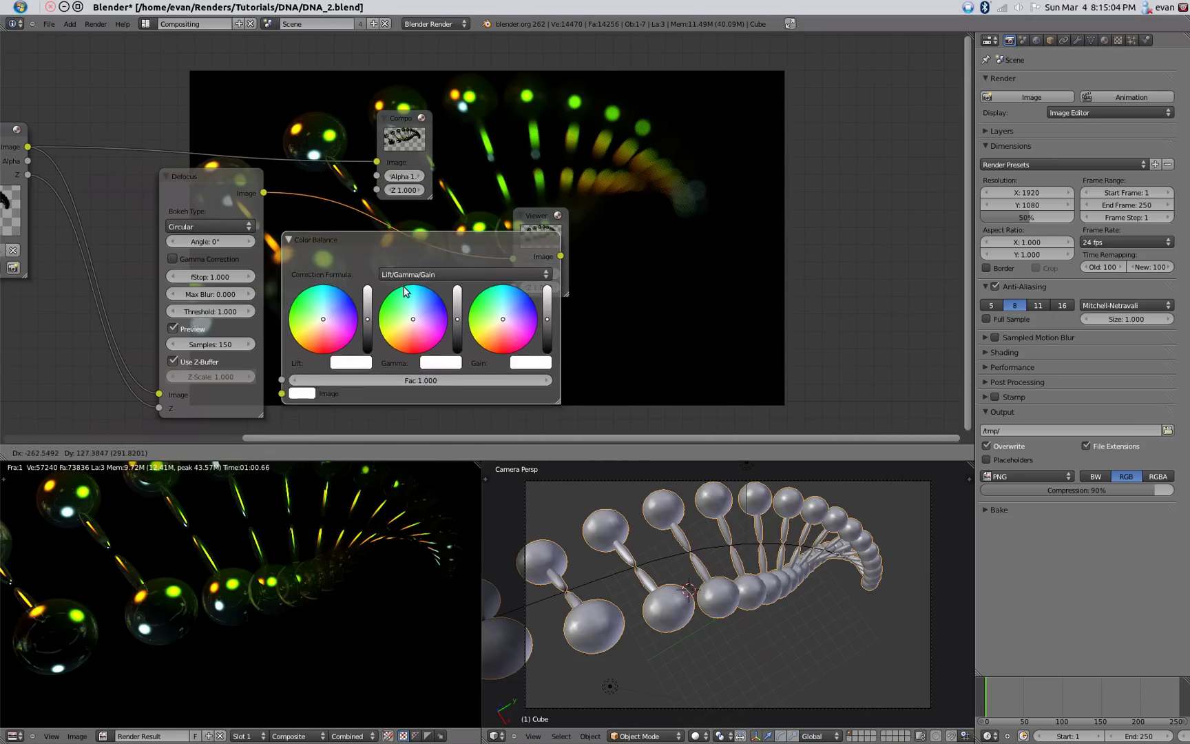
left_click(435, 279)
left_click_drag(544, 216, 760, 227)
scroll(498, 229, "up", 1)
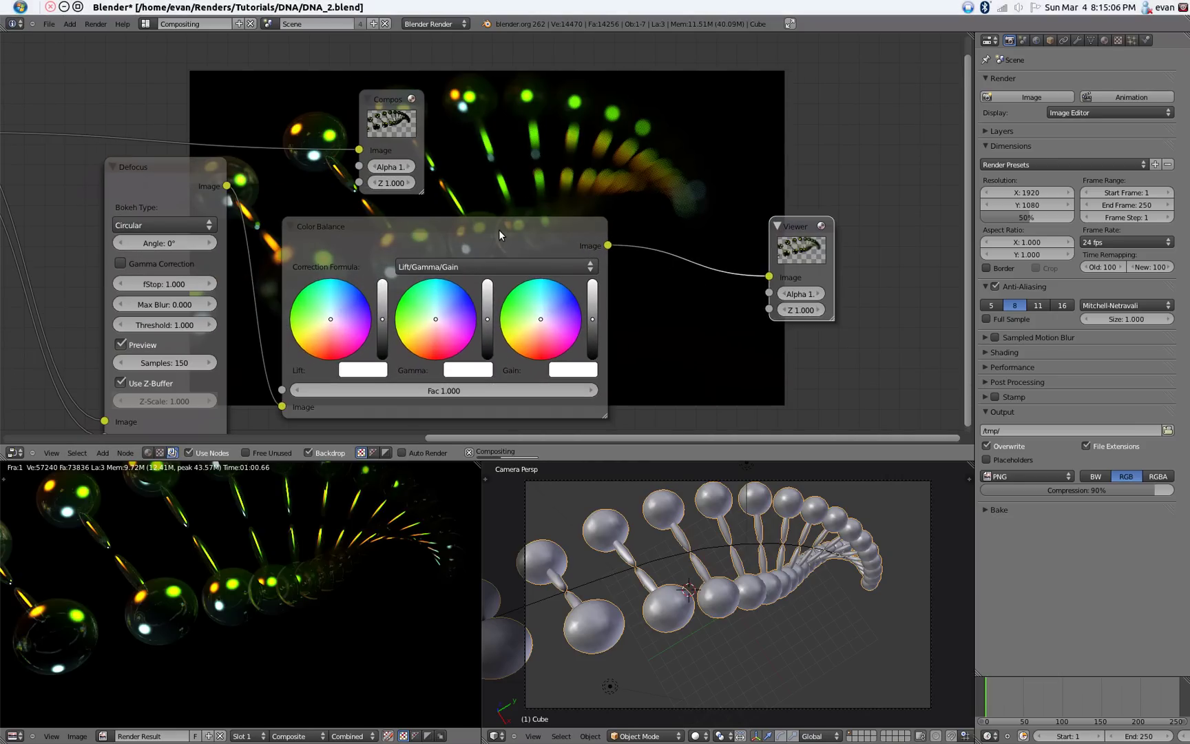
Shift the Color Balance node's lift, gamma and gain colours slightly toward yellow.
scroll(712, 337, "up", 3)
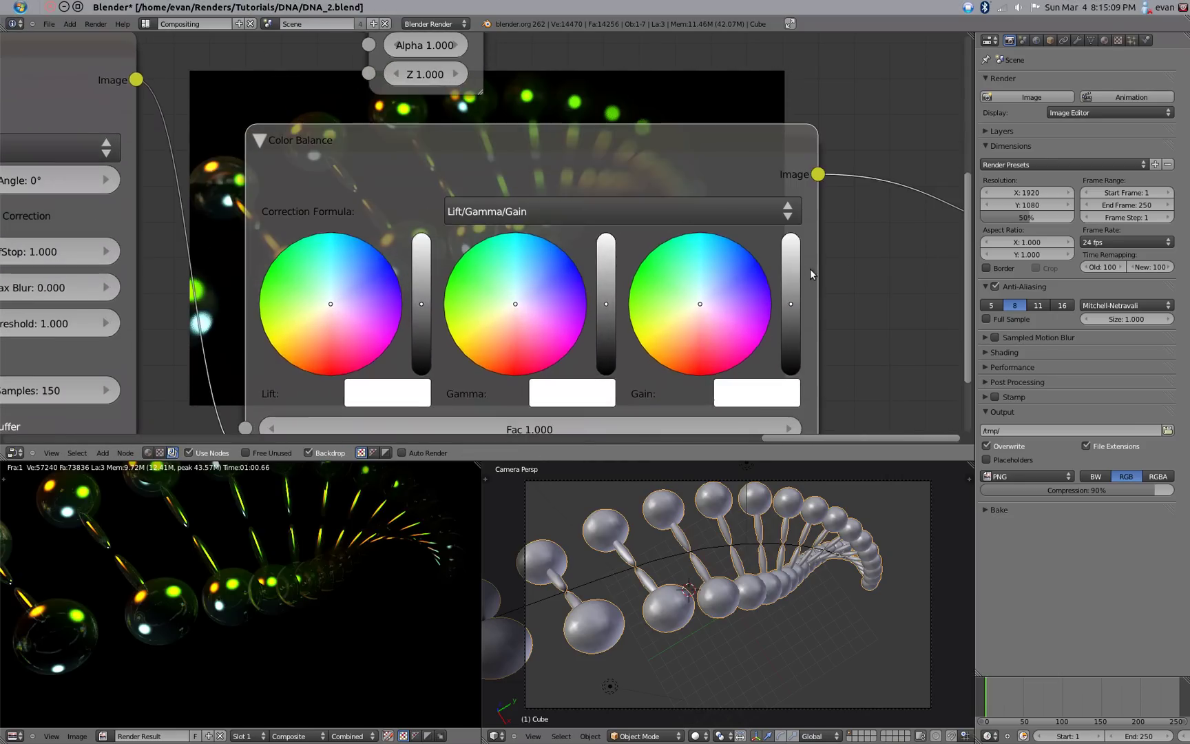
scroll(809, 274, "left", 3, "ctrl")
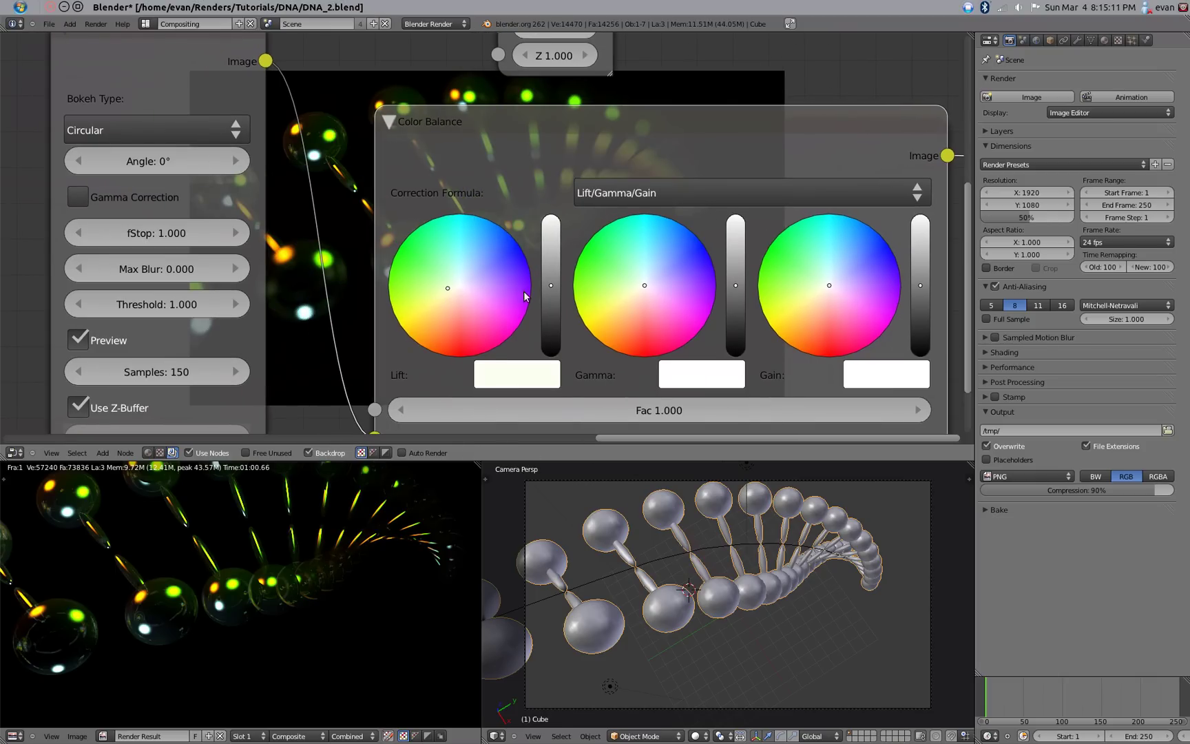
left_click_drag(448, 288, 452, 287)
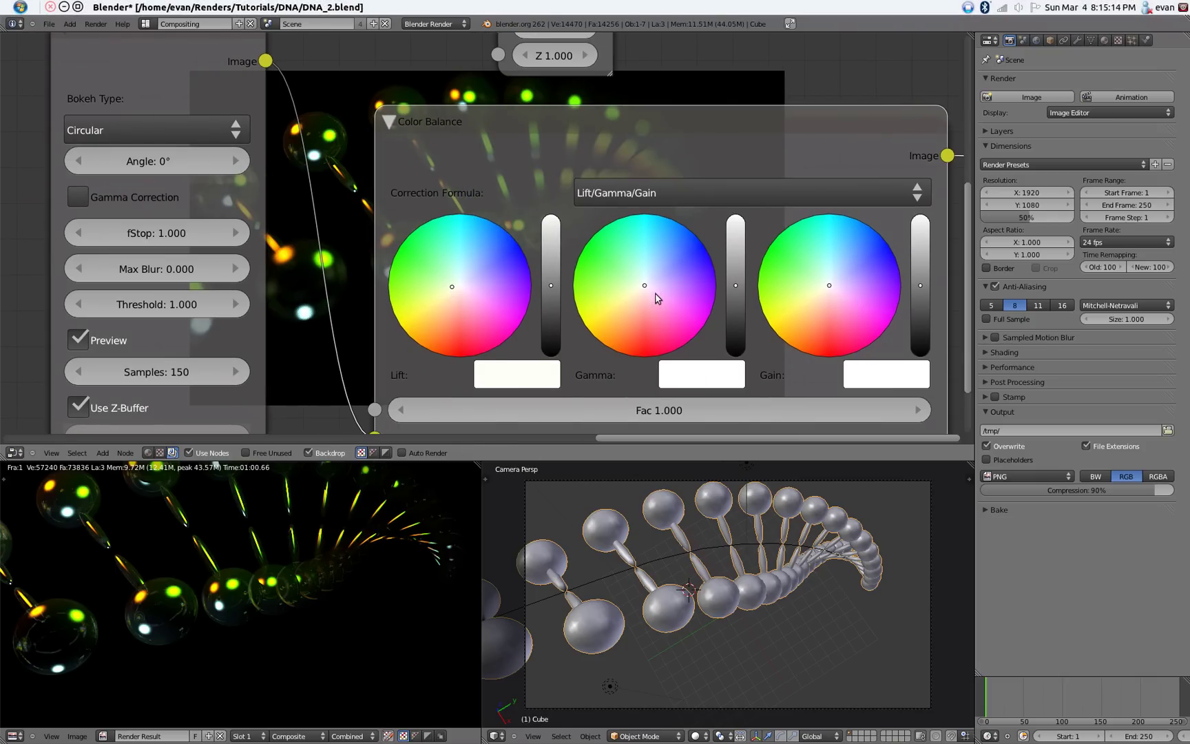
left_click(820, 287)
scroll(747, 80, "down", 2)
middle_click_drag(747, 81, 307, 388)
scroll(579, 108, "up", 5)
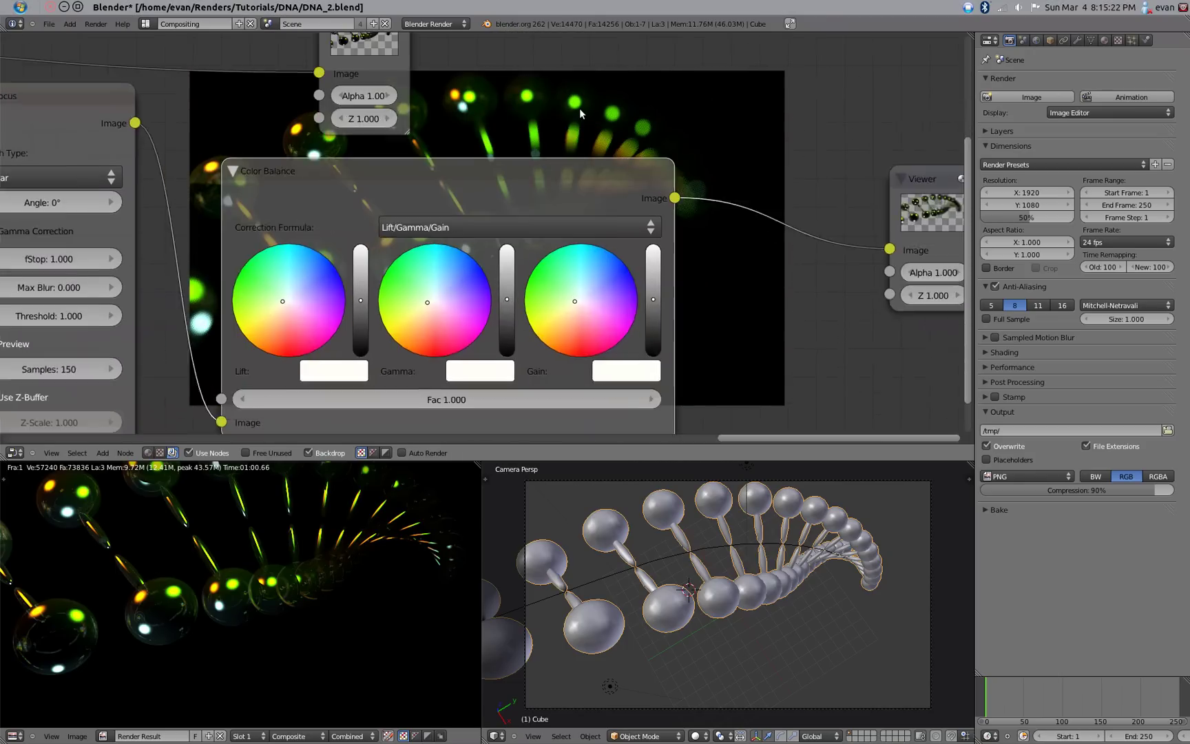
Try a strong blue tint on the Color Balance node's gain, gamma and lift colours.
left_click(603, 335)
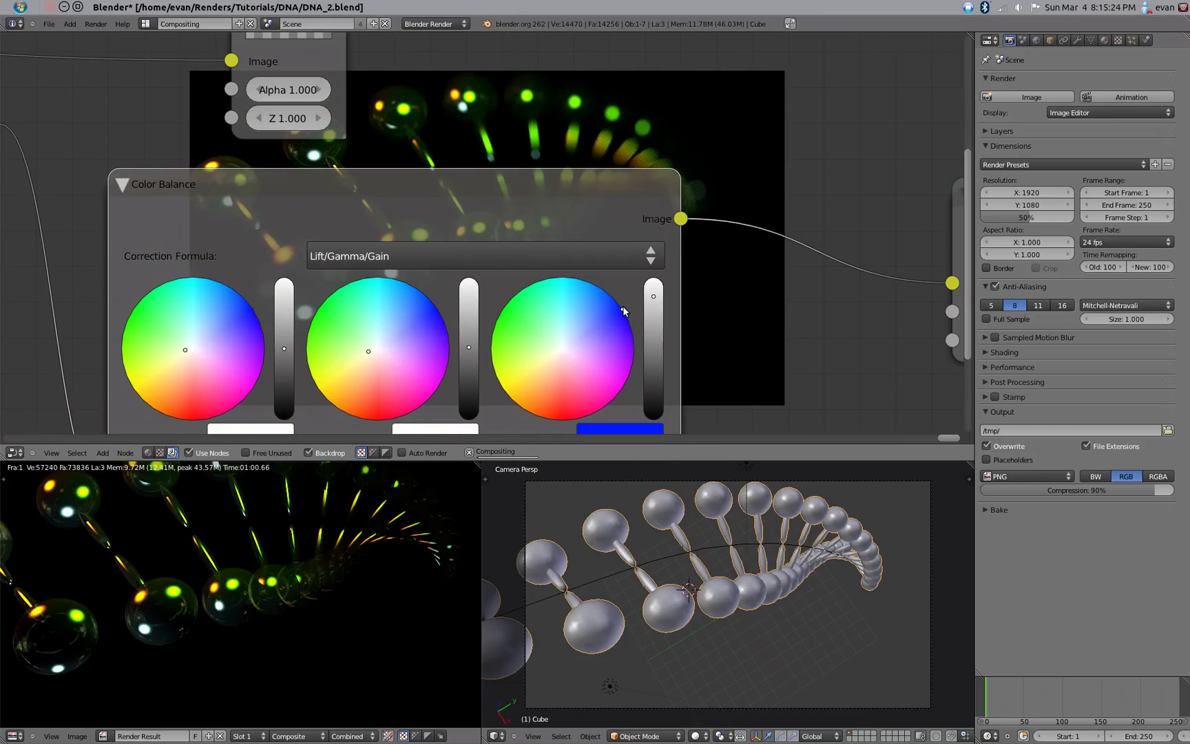
left_click_drag(400, 325, 428, 300)
left_click_drag(203, 329, 257, 314)
scroll(453, 99, "down", 2)
middle_click_drag(452, 99, 533, 209)
scroll(533, 210, "up", 2)
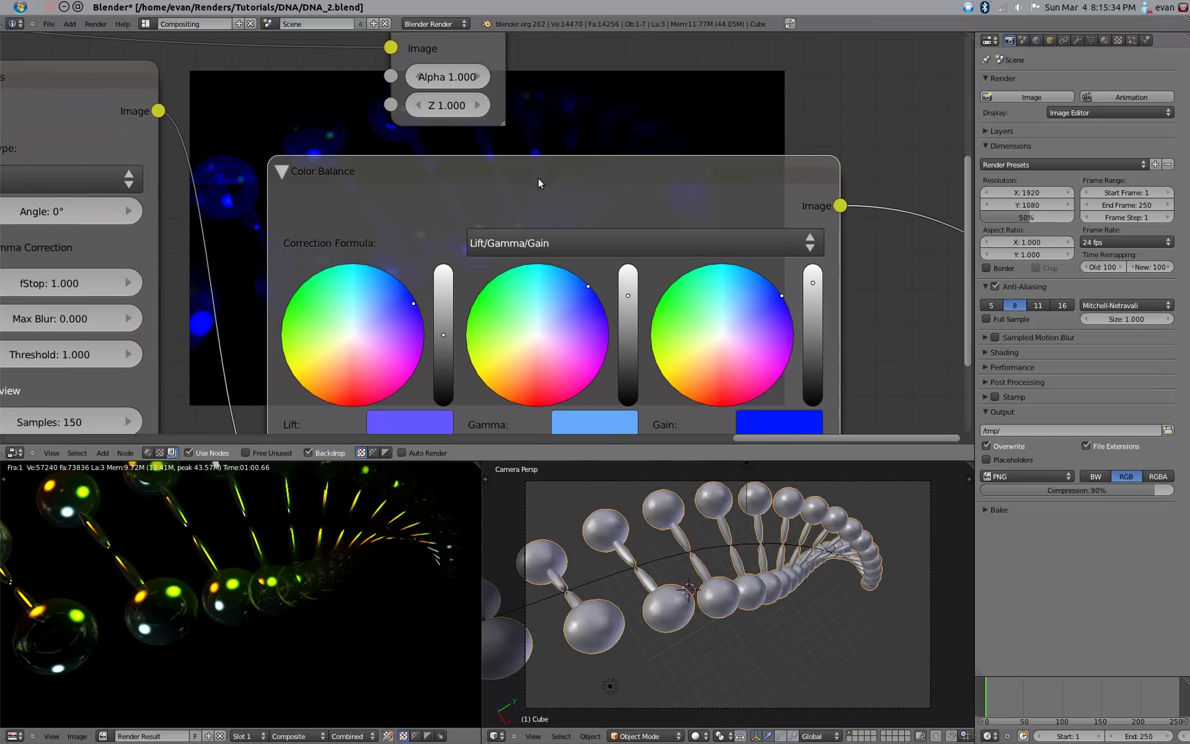
Reset the Color Balance wheels from blue to near neutral, then nudge gain and gamma slightly toward yellow.
left_click(367, 322)
key("BackSpace")
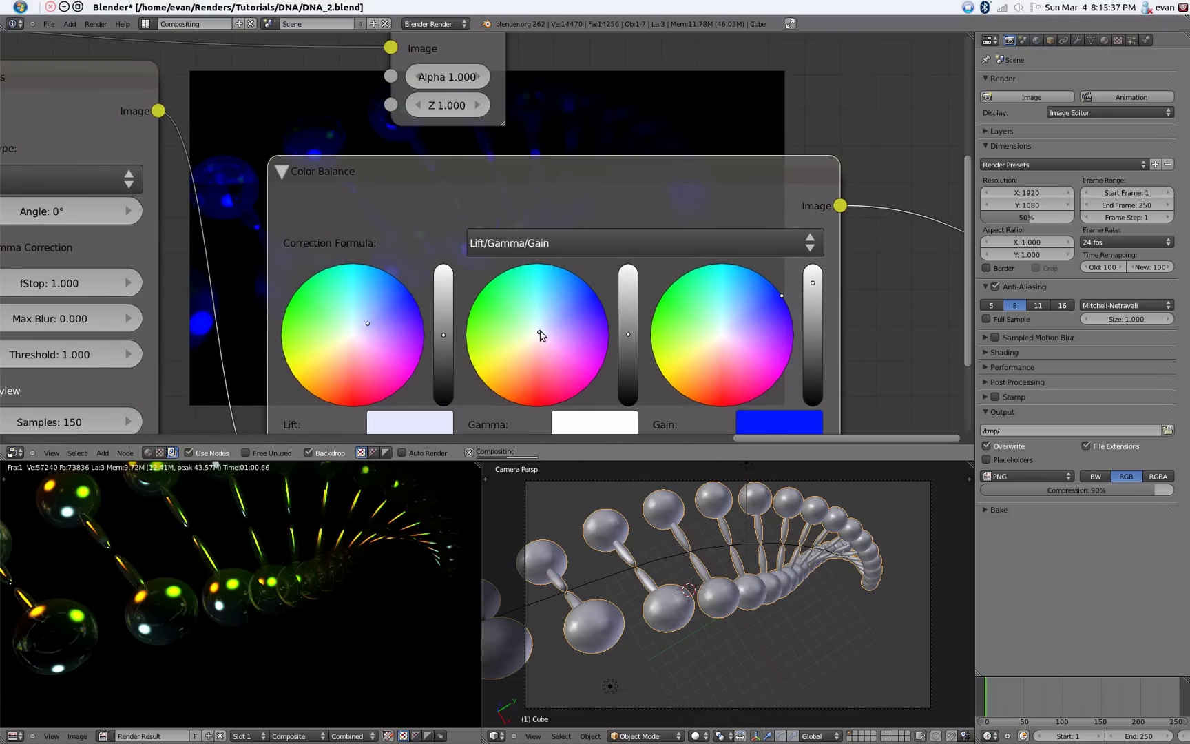
key("BackSpace")
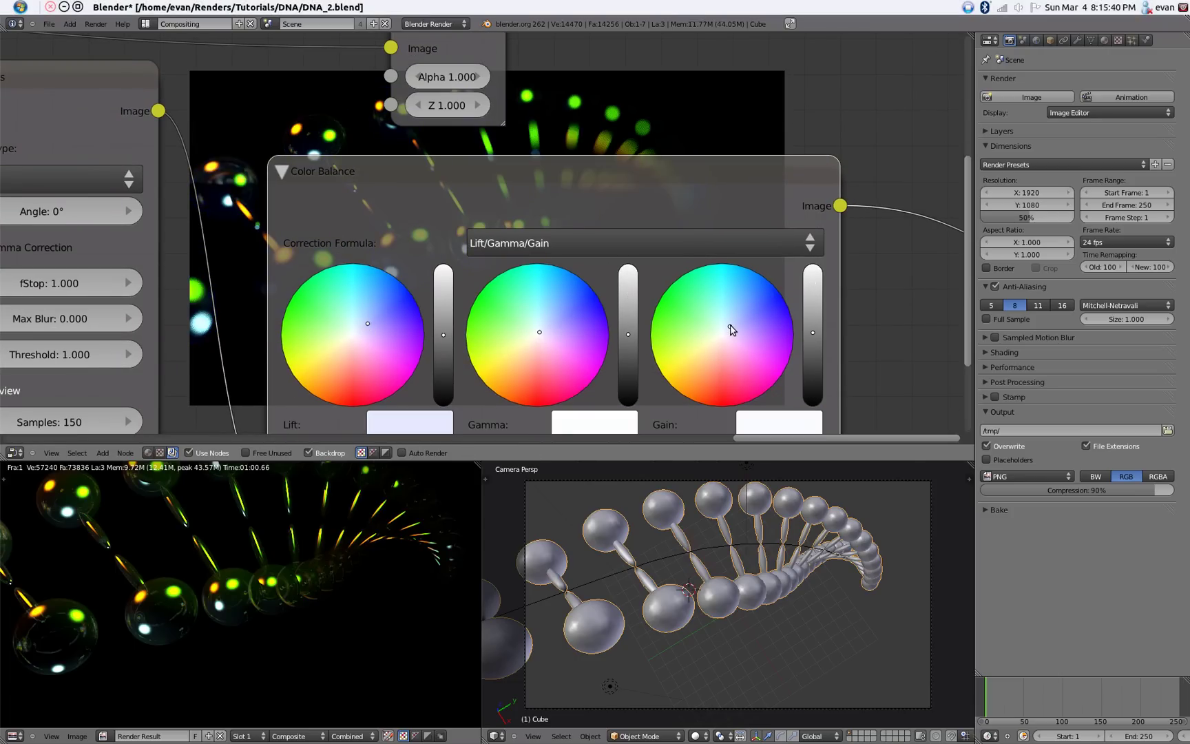
scroll(582, 129, "down", 1)
middle_click_drag(583, 129, 264, 206)
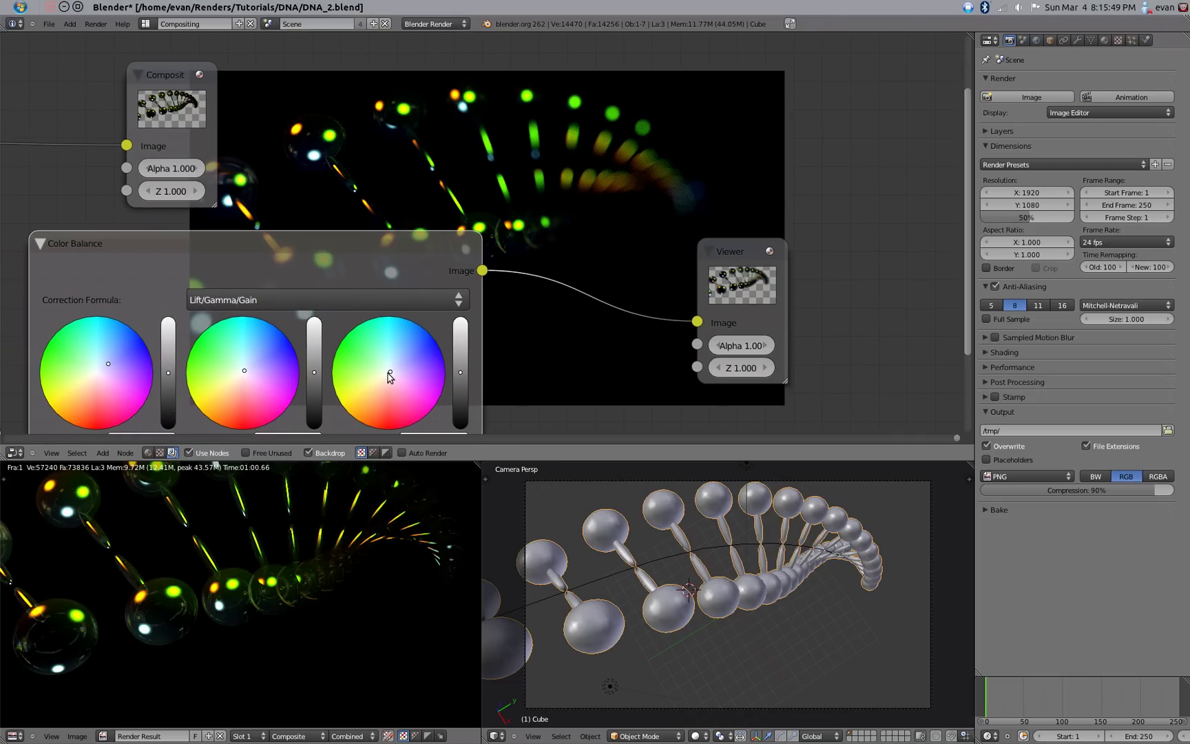
left_click_drag(384, 377, 377, 376)
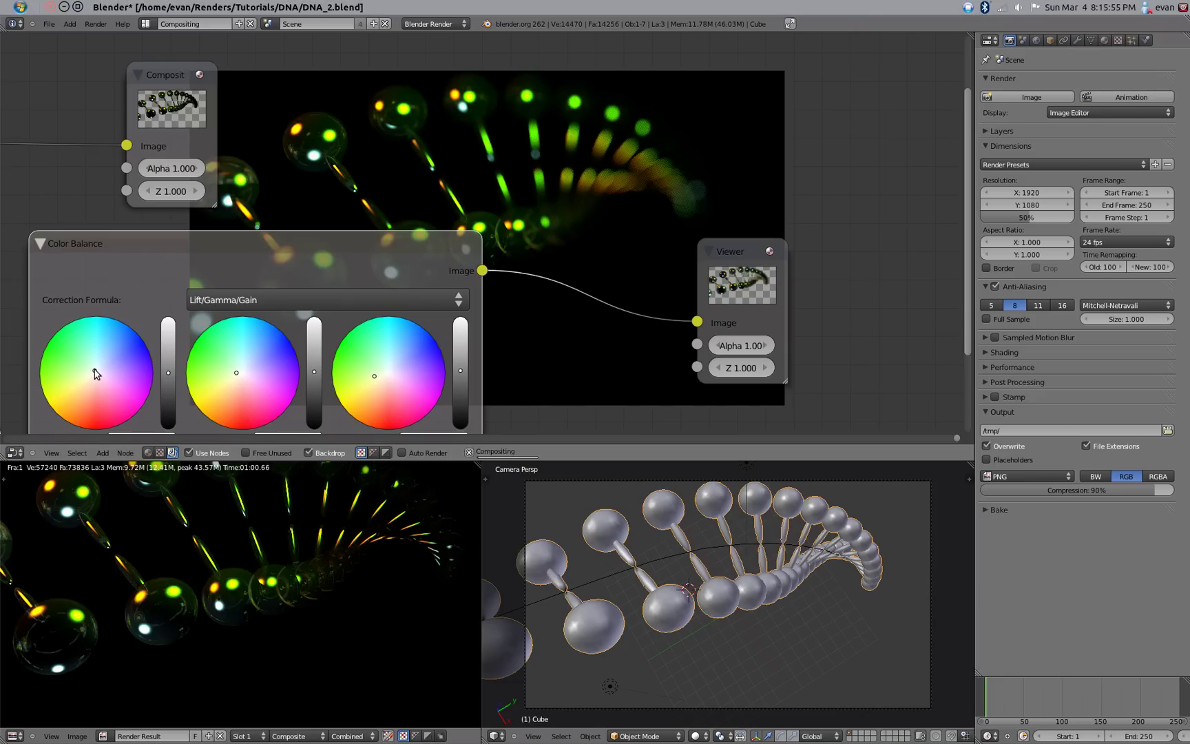
Nudge the Color Balance node's lift colour to near neutral and compare the composited image with the plain render.
left_click_drag(97, 373, 103, 372)
scroll(540, 394, "down", 2)
middle_click_drag(539, 394, 643, 284)
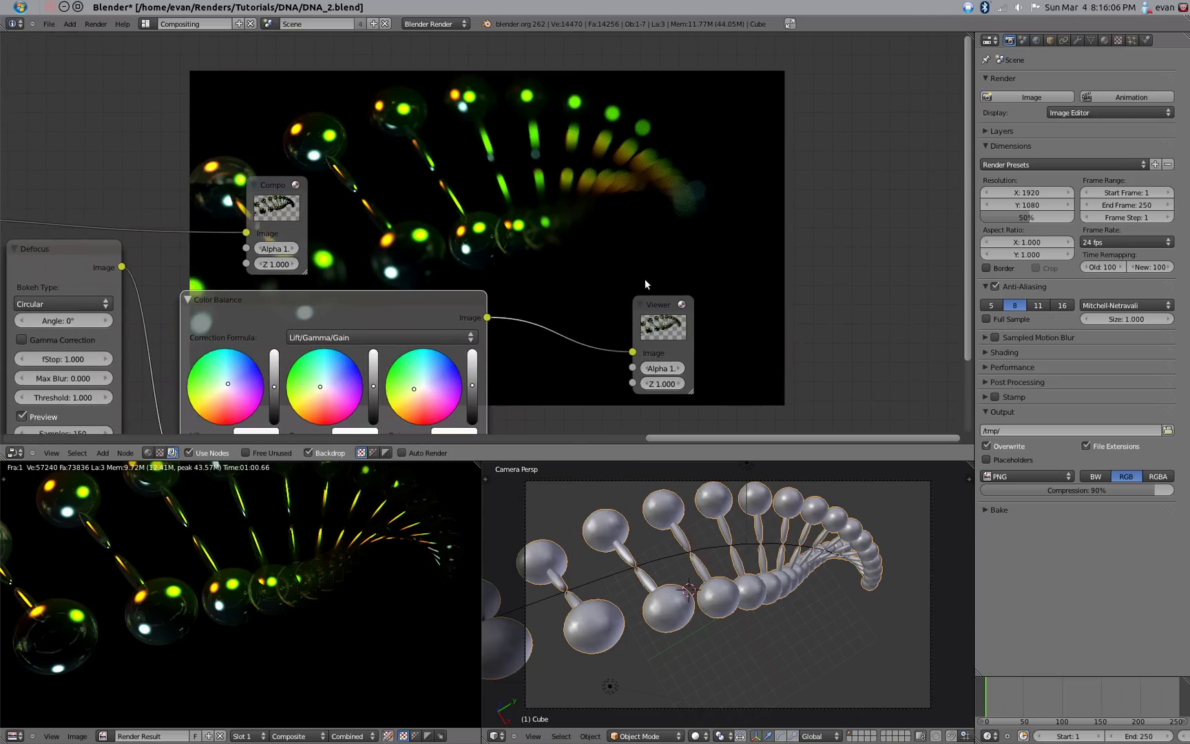
scroll(644, 279, "down", 2)
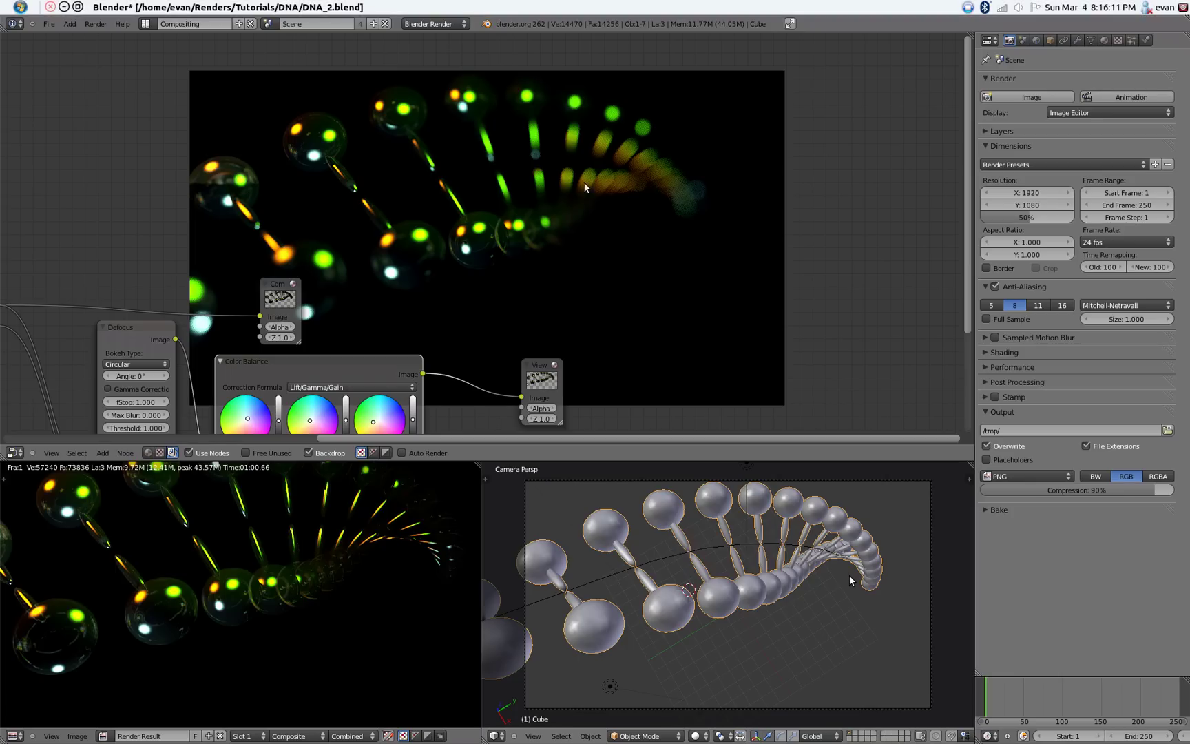
scroll(584, 238, "down", 2)
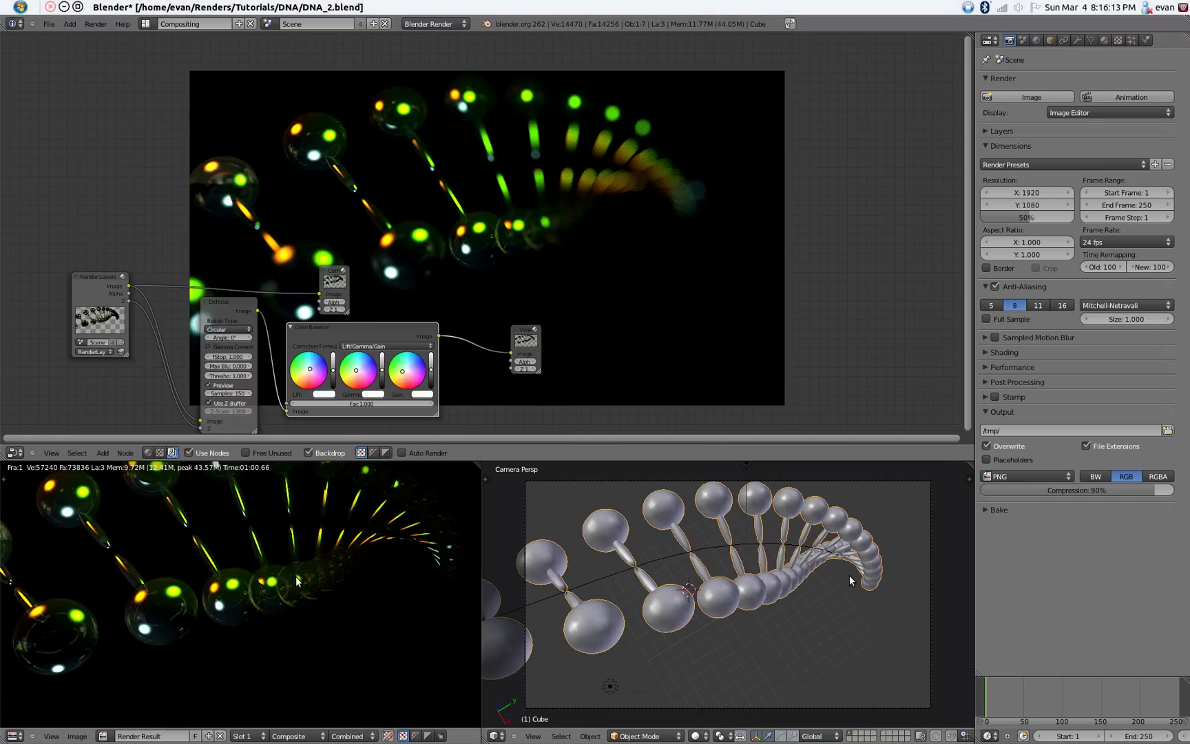
scroll(296, 581, "down", 2)
scroll(296, 580, "up", 2)
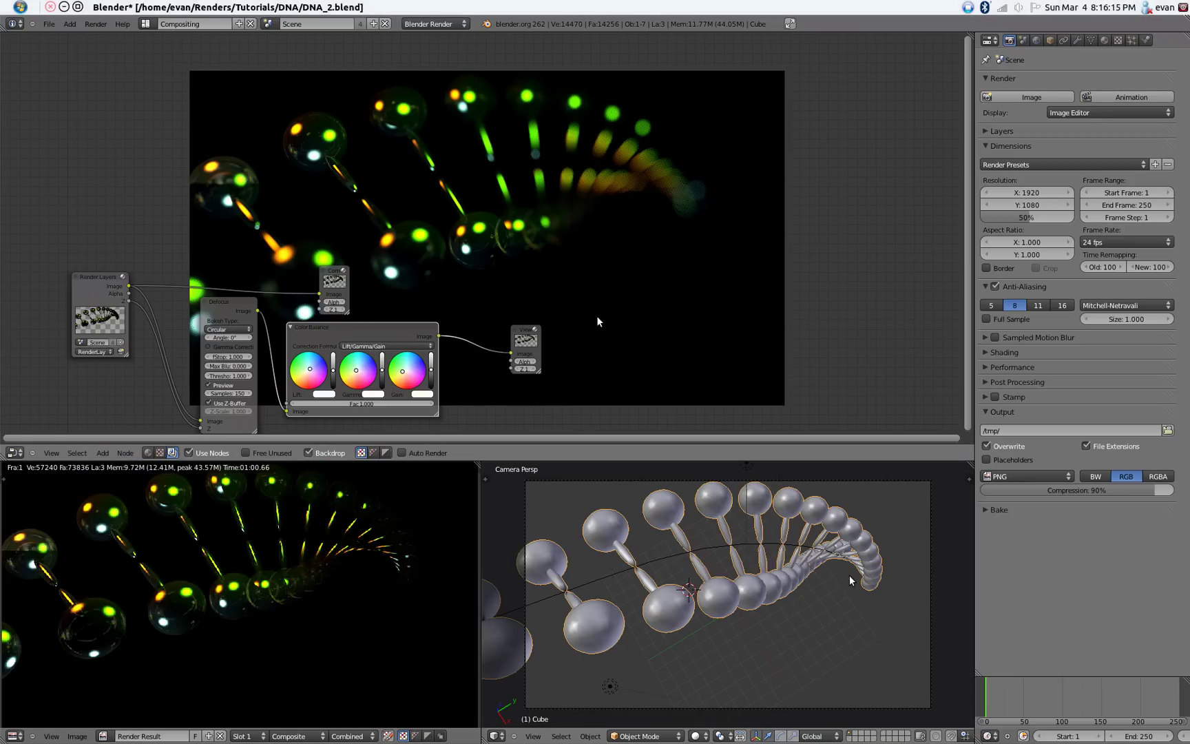
Set up the Default layout with a camera view and a second 3D View replacing the enlarged timeline area.
key("ctrl+Right")
key("Escape")
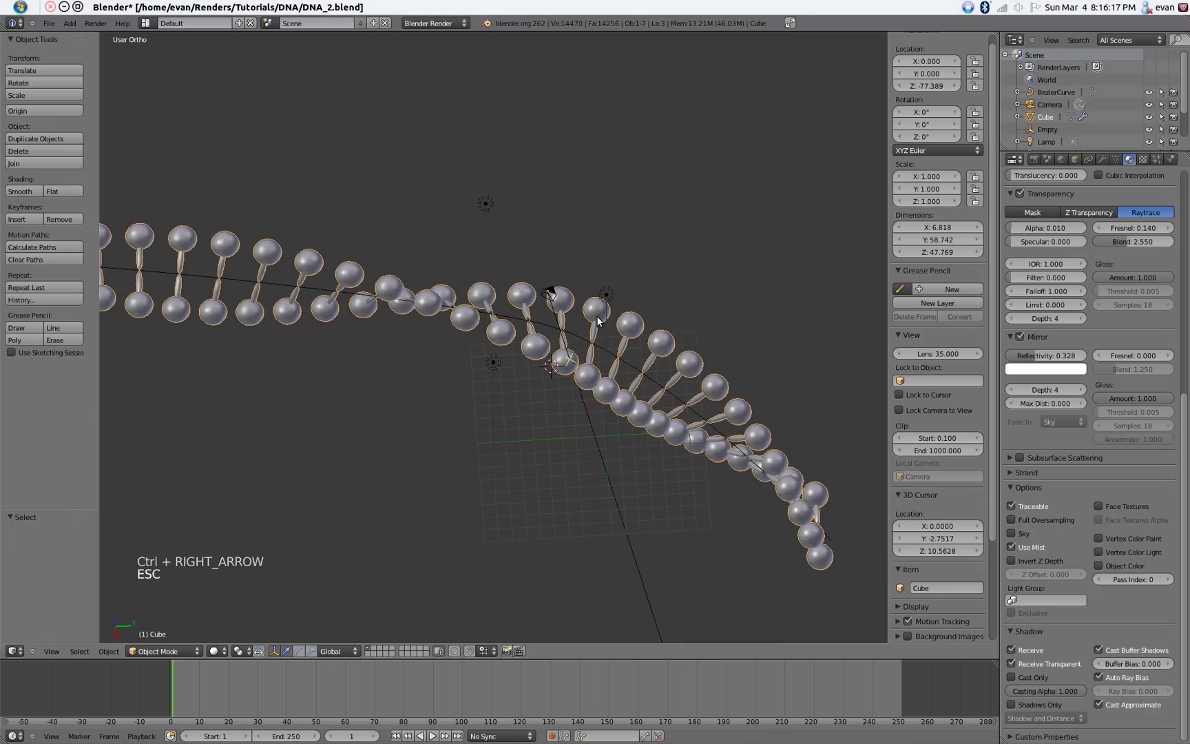
key("KP_0")
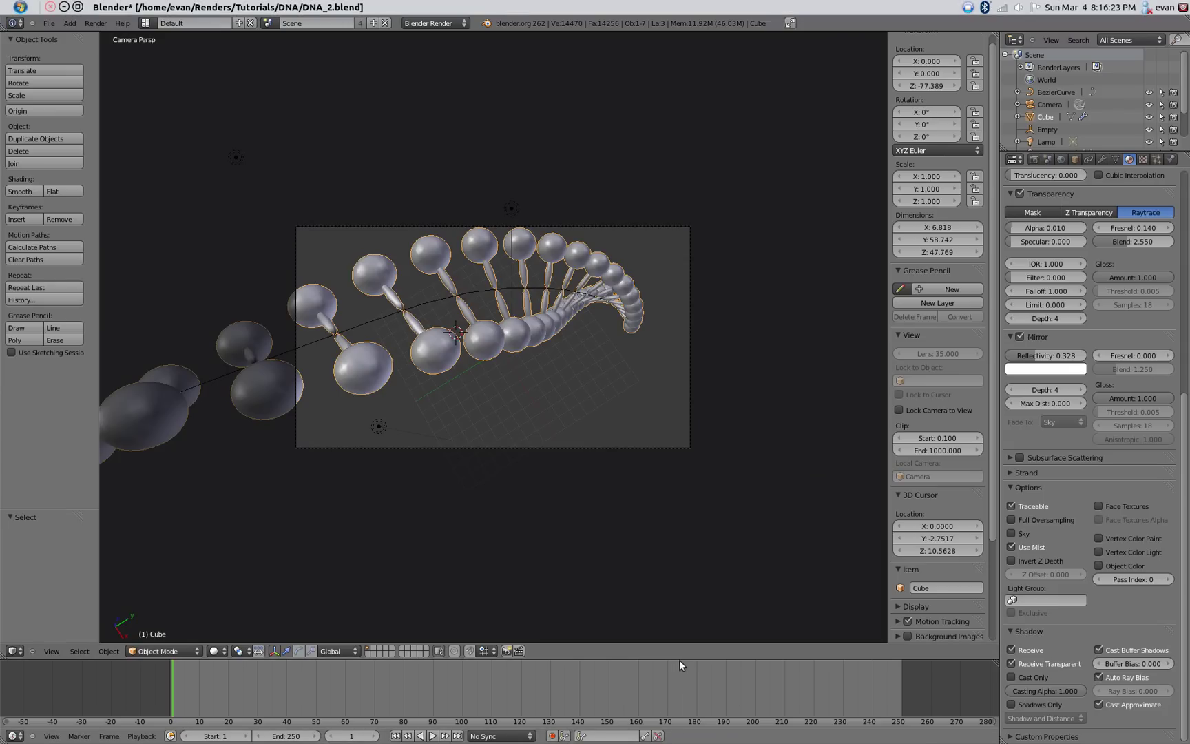
left_click_drag(681, 659, 666, 316)
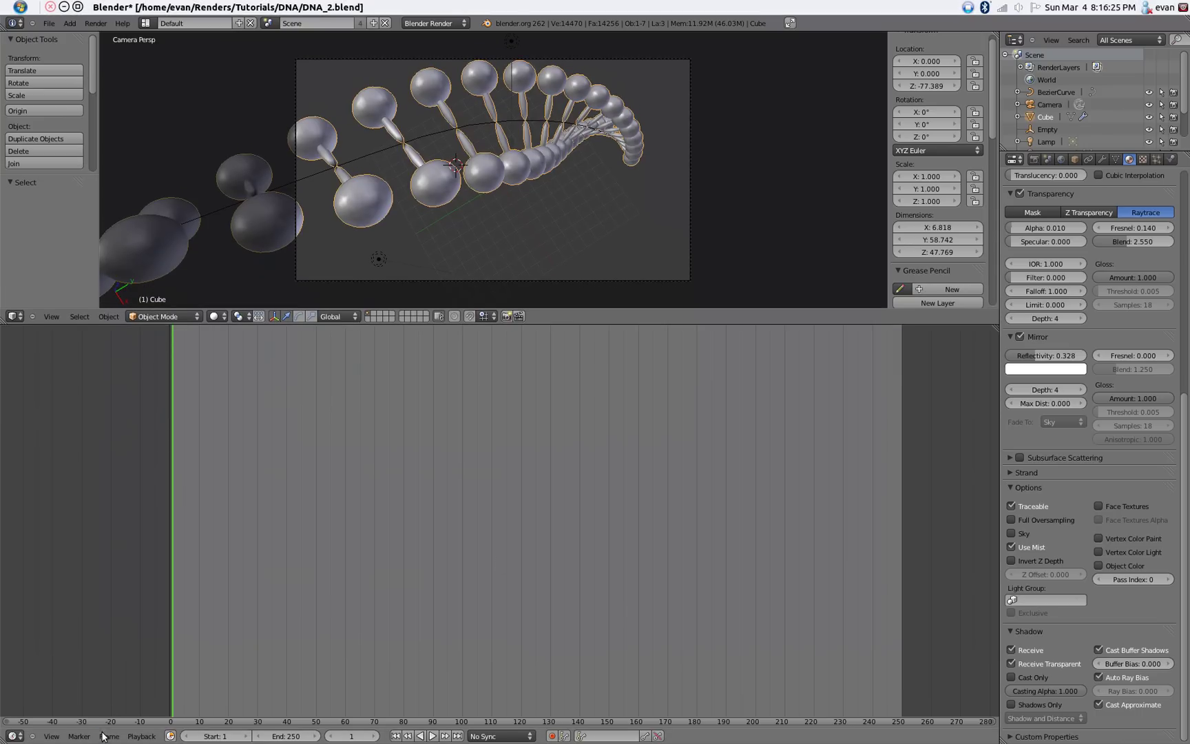
left_click(23, 737)
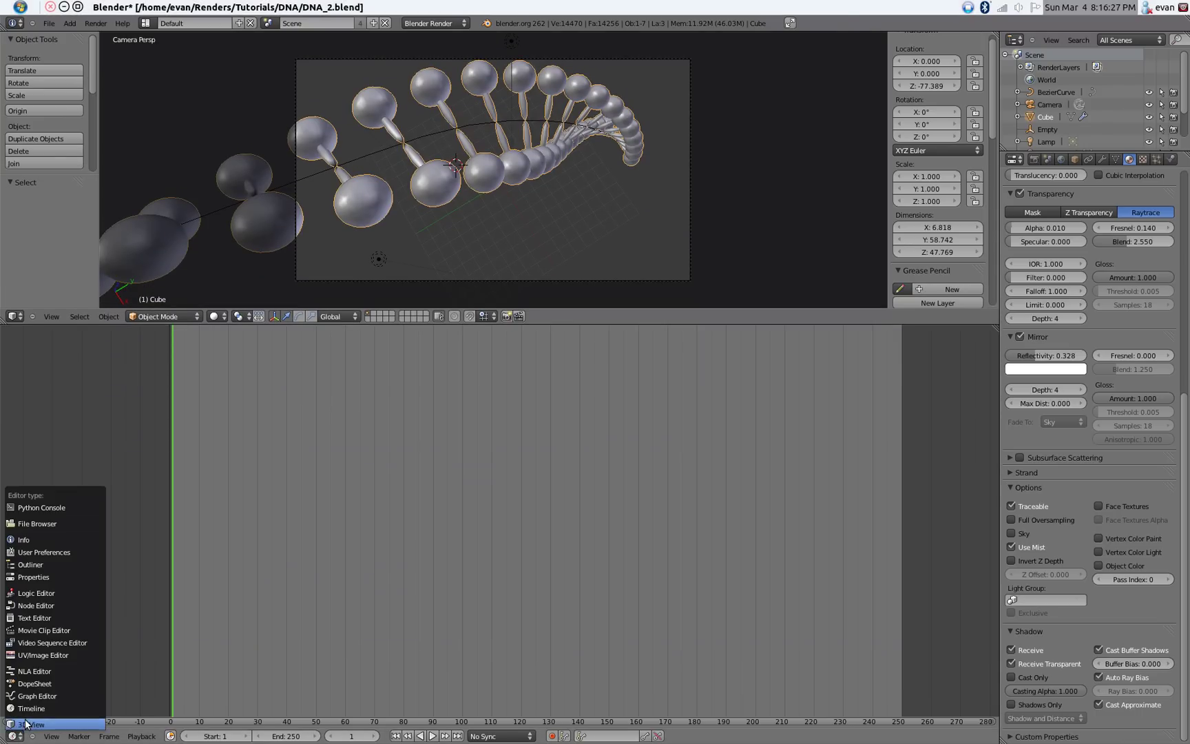
left_click(28, 724)
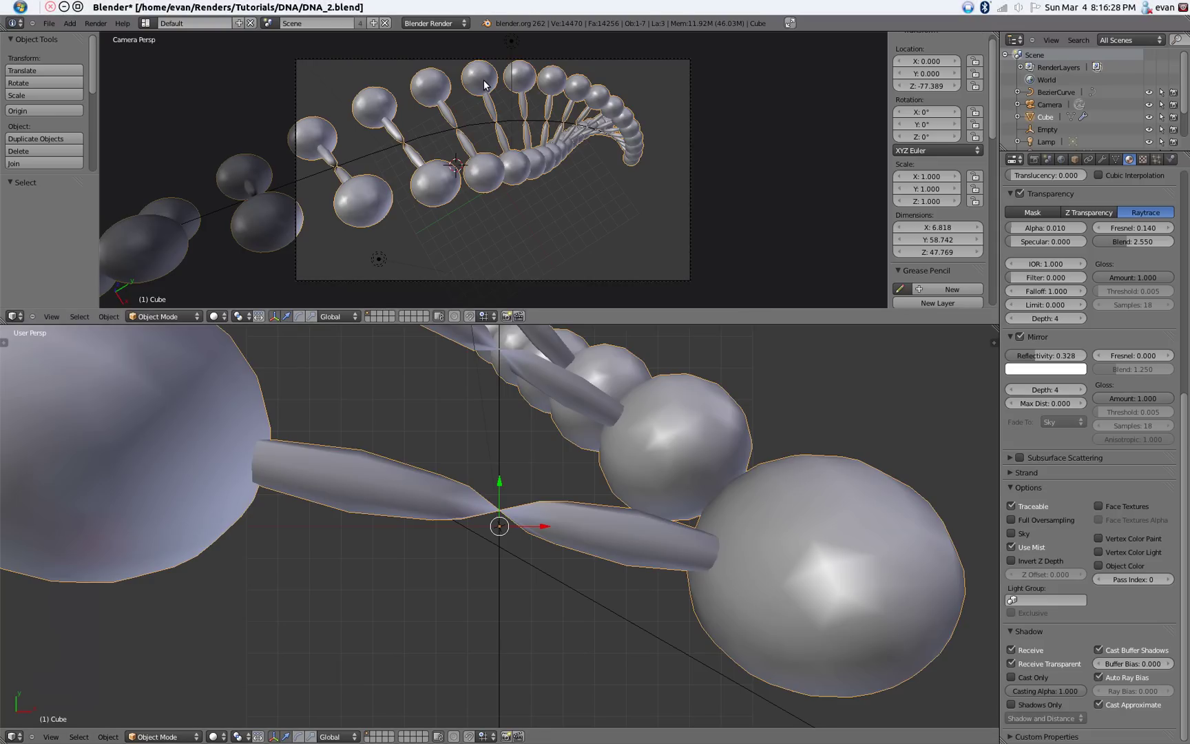
Rotate the Empty below the helix by about 12.9° around the global Z axis and save the file.
scroll(561, 595, "down", 10)
middle_click_drag(561, 596, 451, 541)
scroll(569, 589, "down", 5)
middle_click_drag(568, 589, 505, 671)
right_click(500, 653)
key("KP_Decimal")
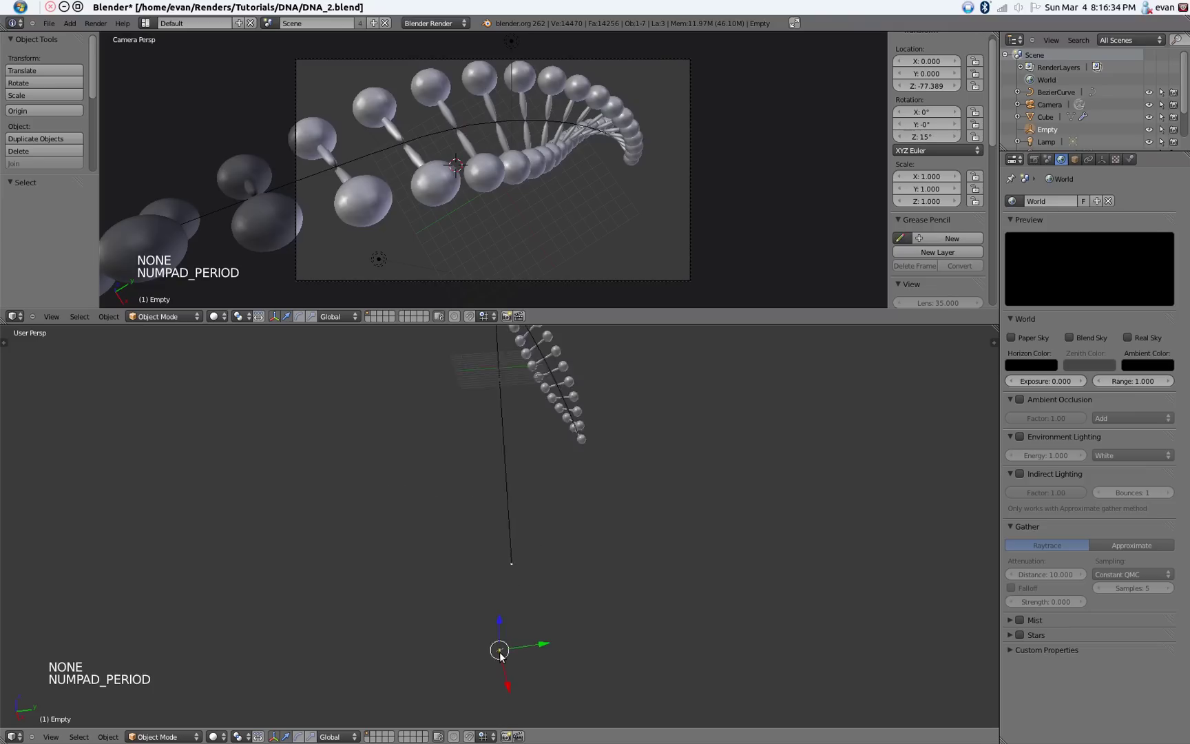
key("r")
key("z")
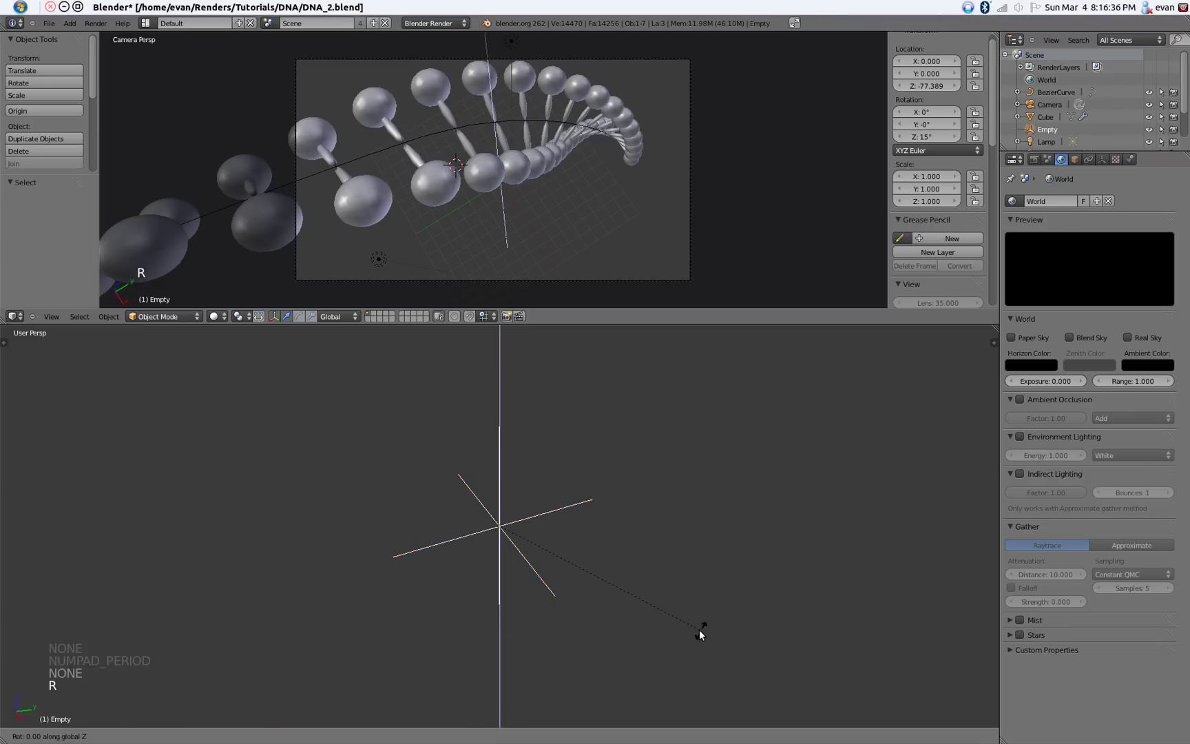
left_click(749, 589)
key("ctrl+s")
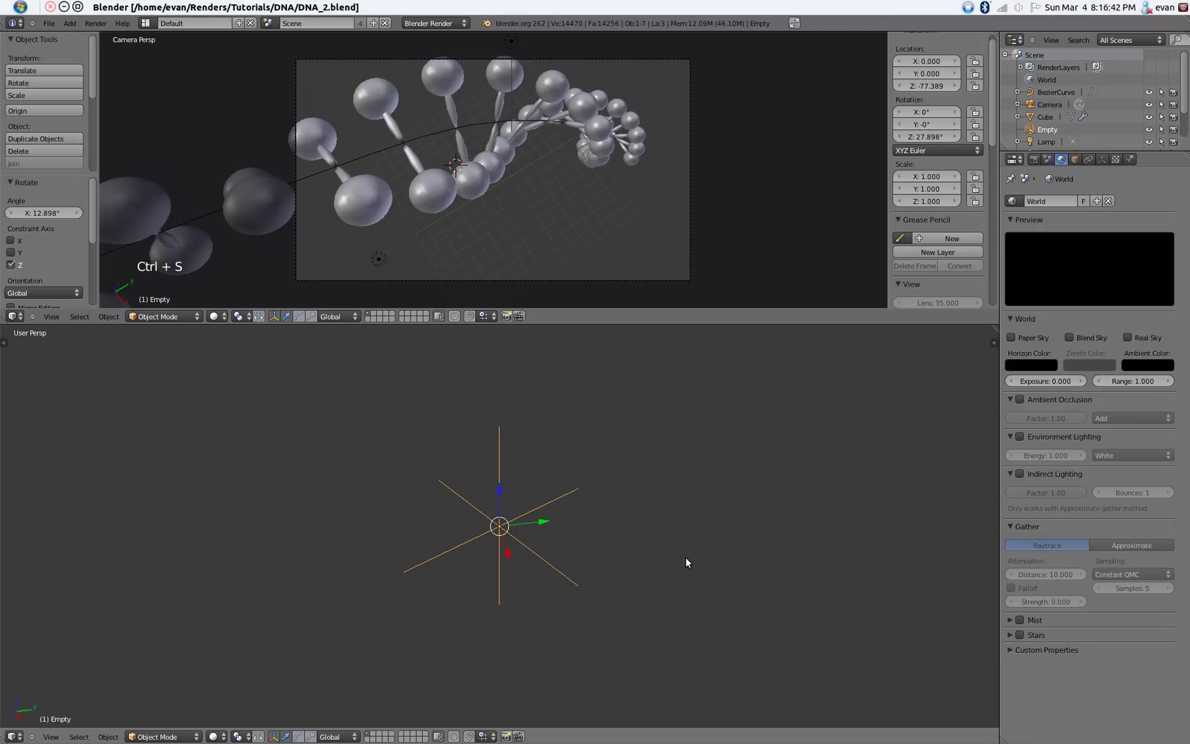
Render the re-twisted helix from the camera and inspect the first tiles up close.
key("F12")
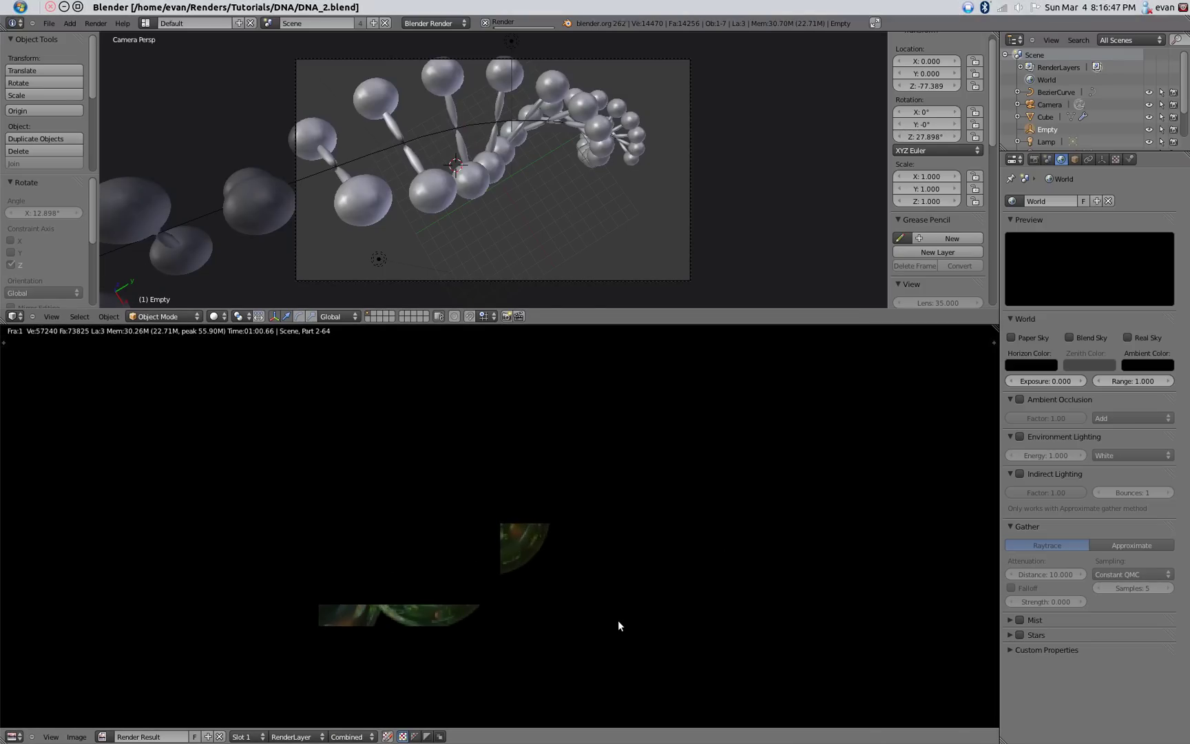
scroll(616, 624, "down", 2)
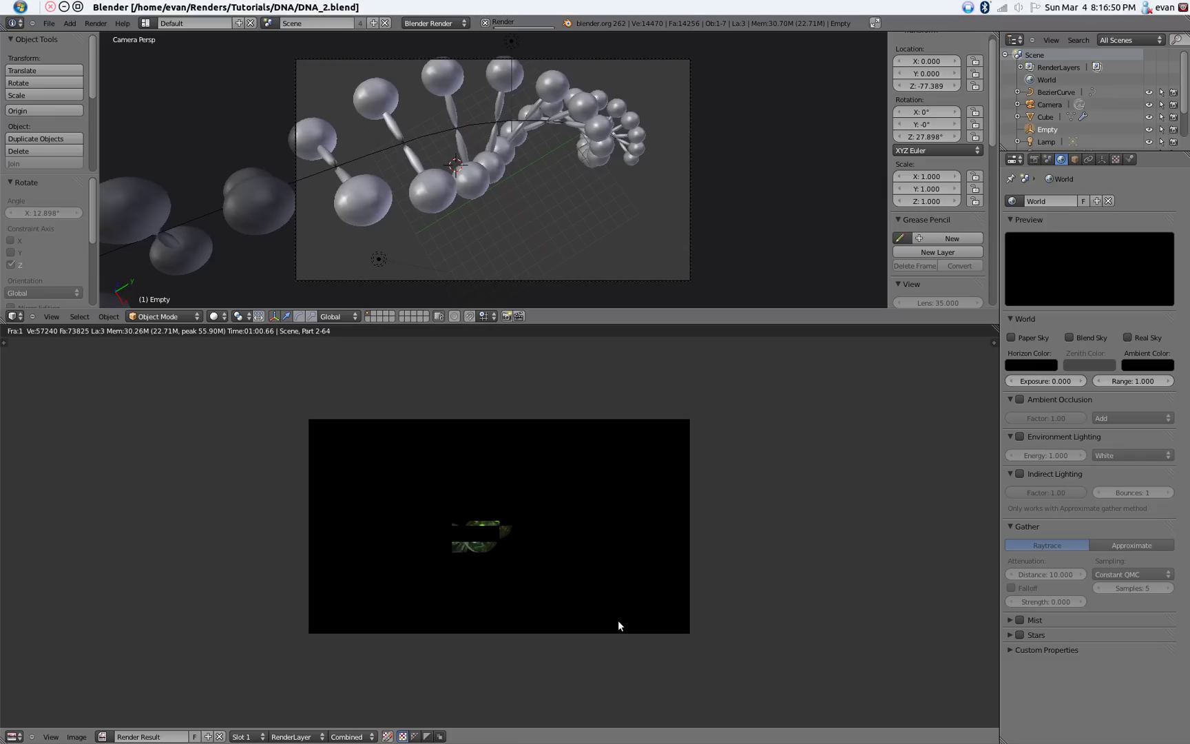
scroll(618, 623, "up", 1)
scroll(617, 624, "up", 1)
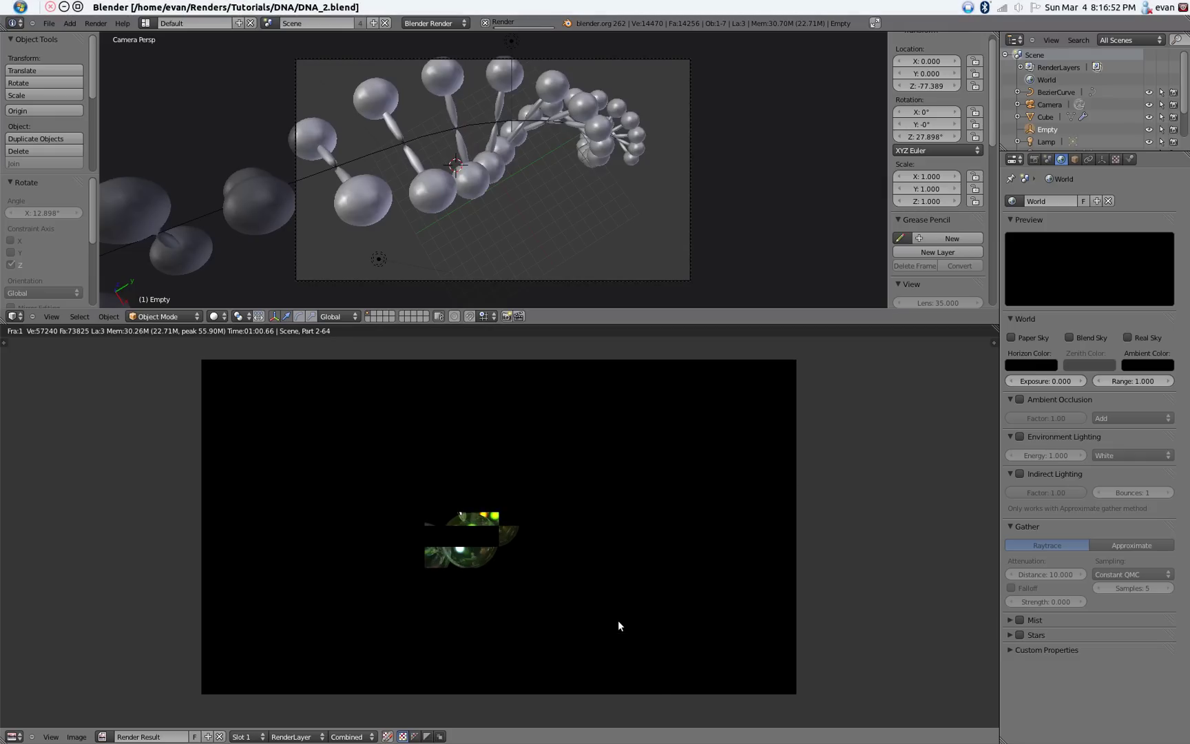
scroll(617, 625, "up", 3)
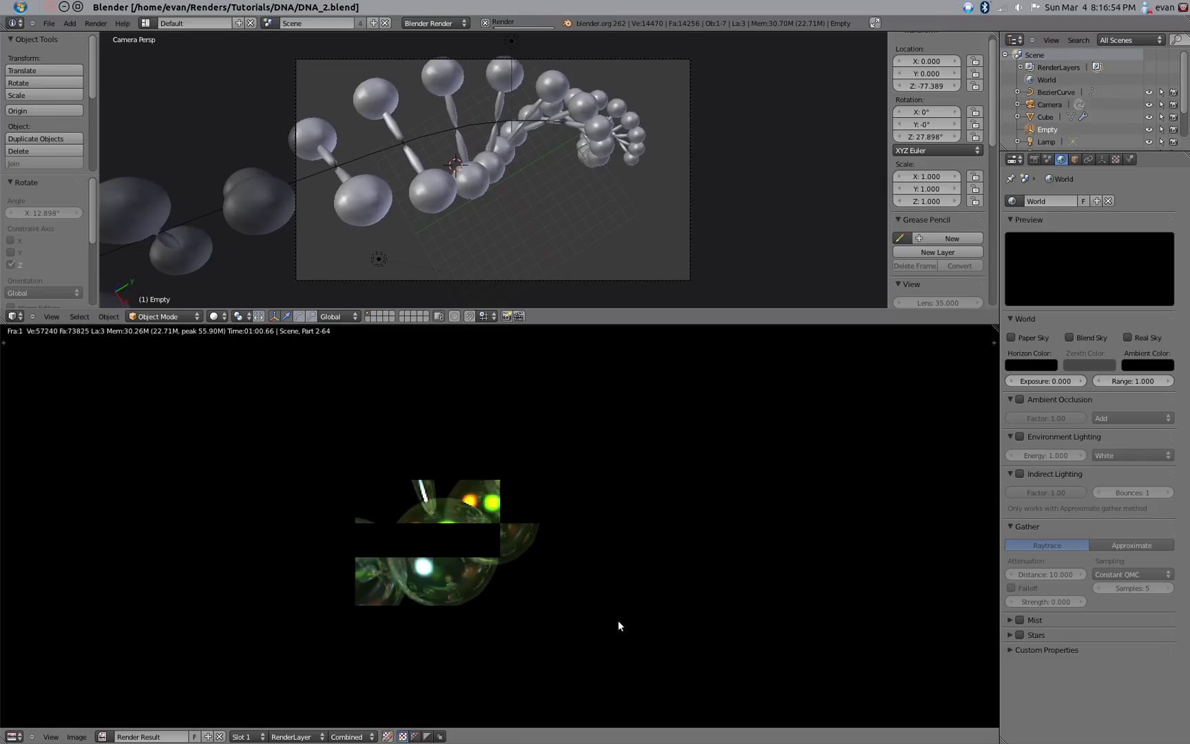
scroll(618, 625, "up", 1)
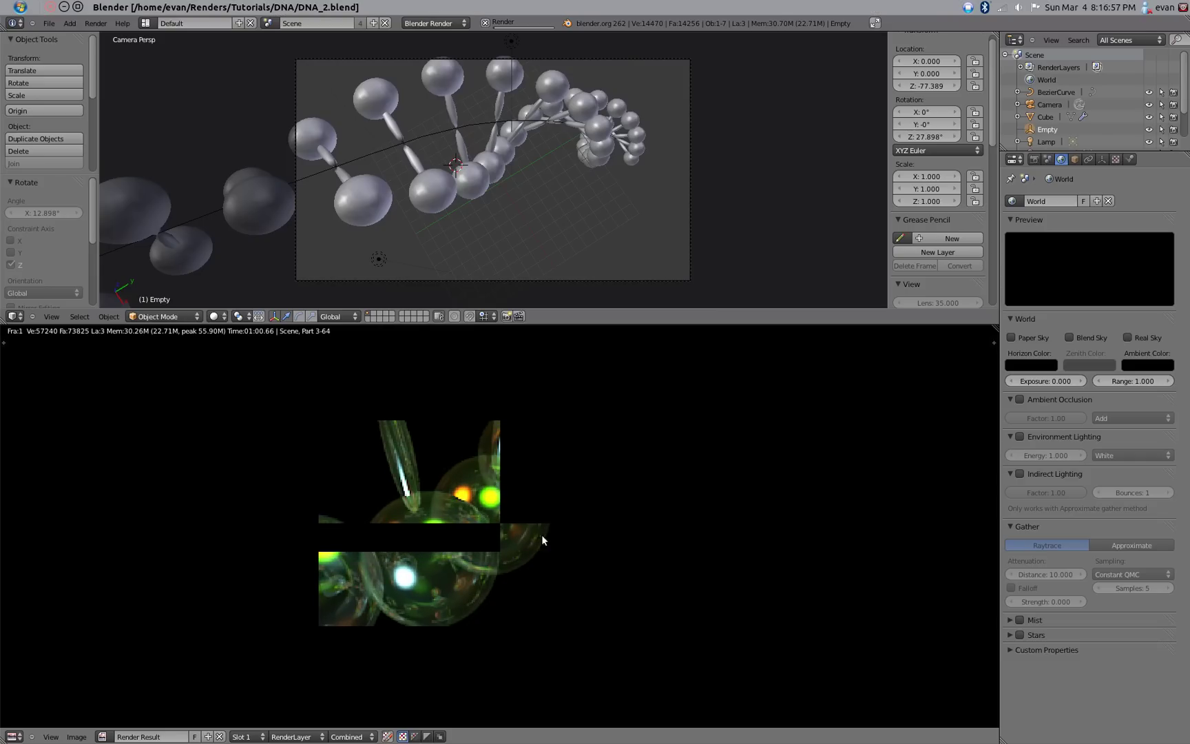
Select the helix to show its transparency and mirror settings, and bring the running render back into view.
right_click(491, 189)
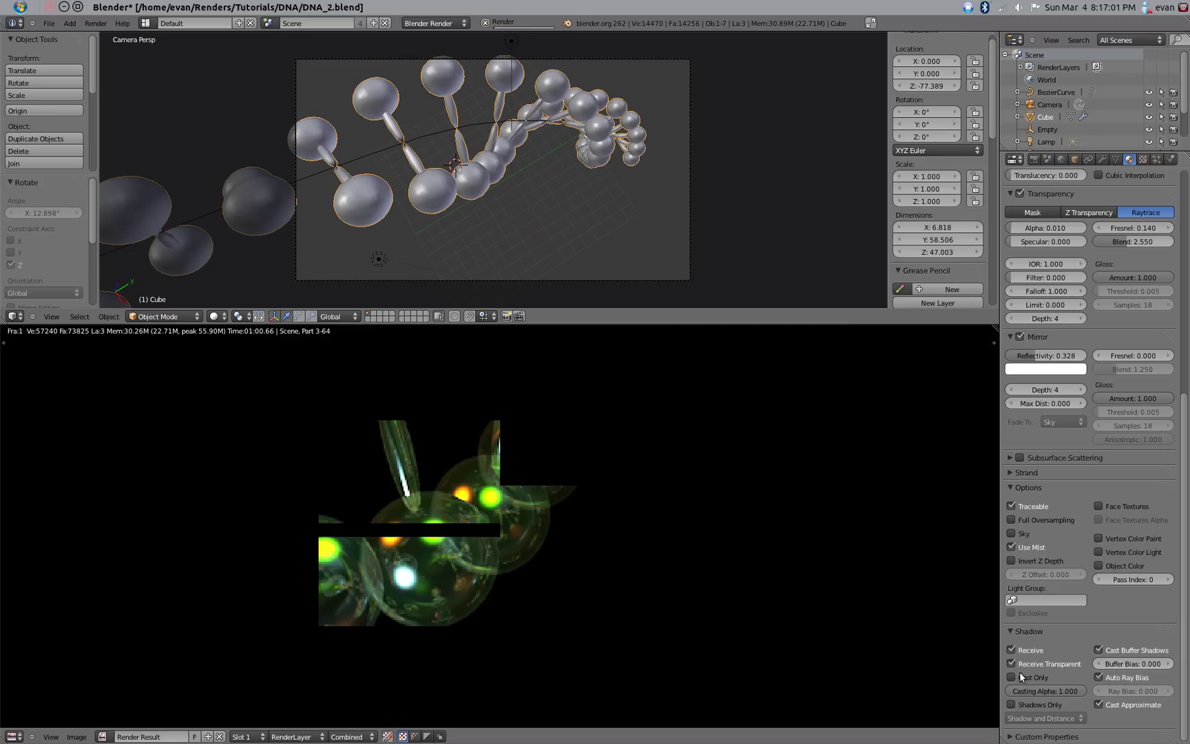
key("F12")
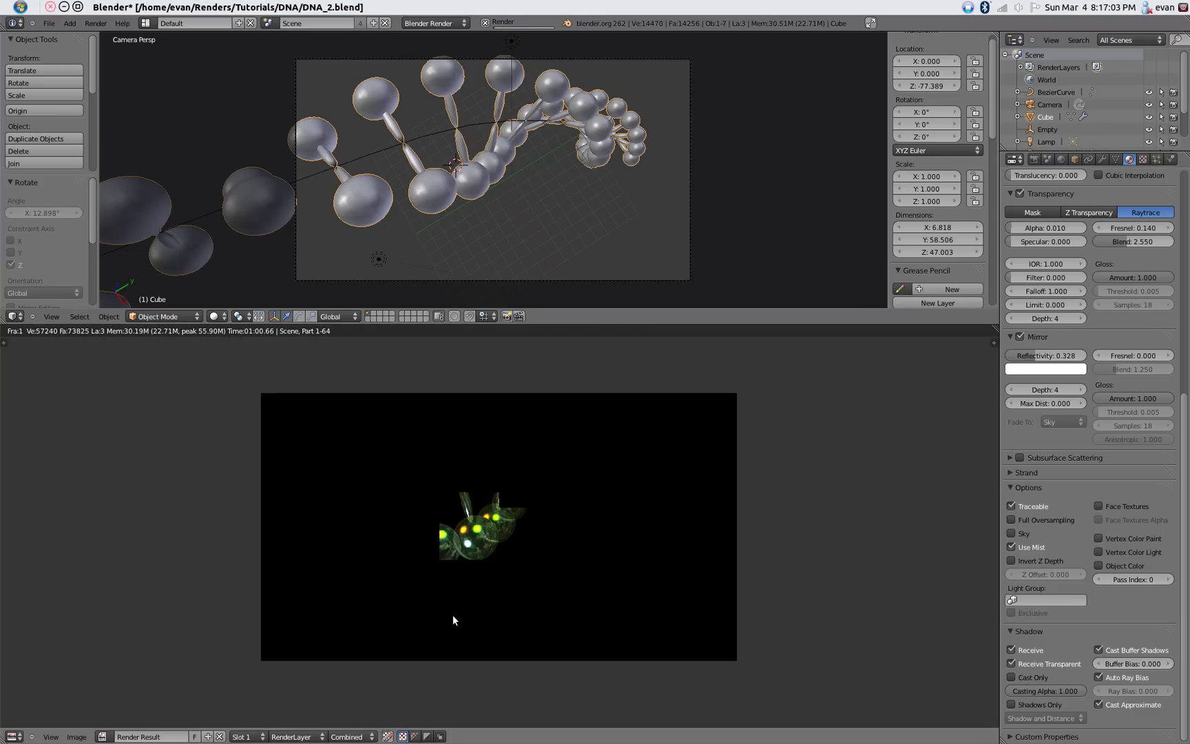
scroll(453, 613, "up", 3)
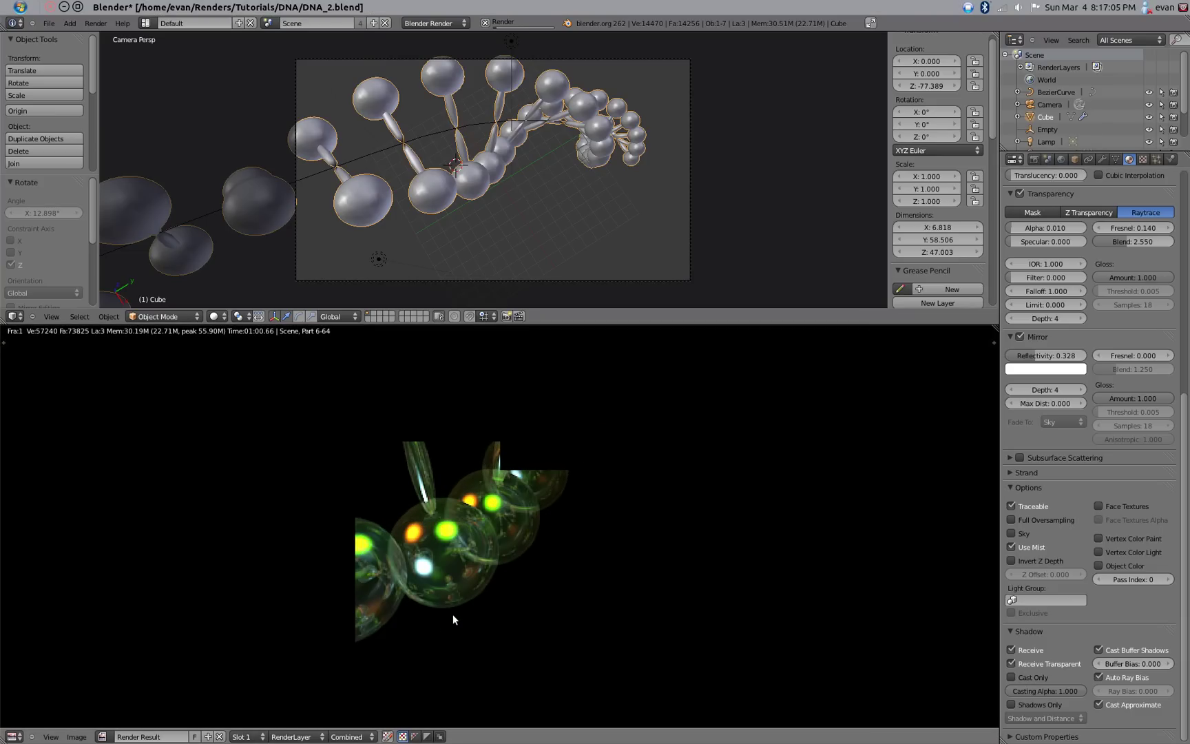
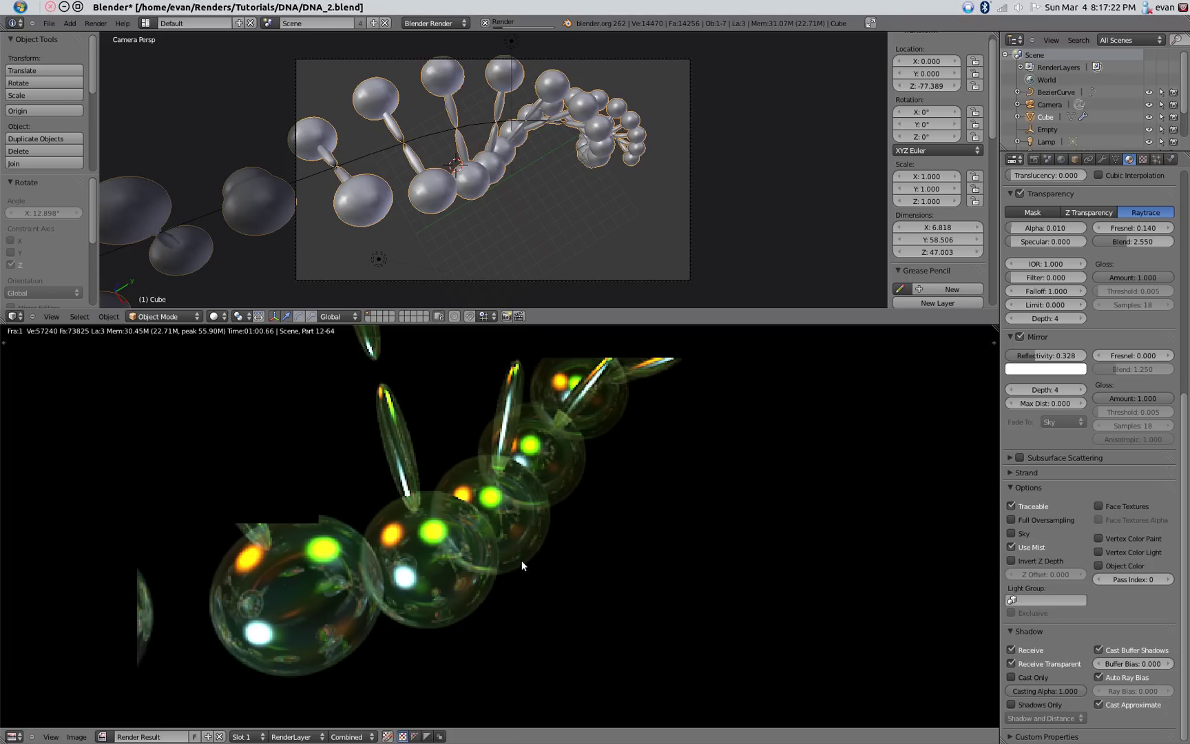
Examine the glassy spheres, connecting rods and coloured highlights in the helix render as its tiles fill in.
scroll(521, 560, "down", 1)
scroll(521, 560, "down", 1)
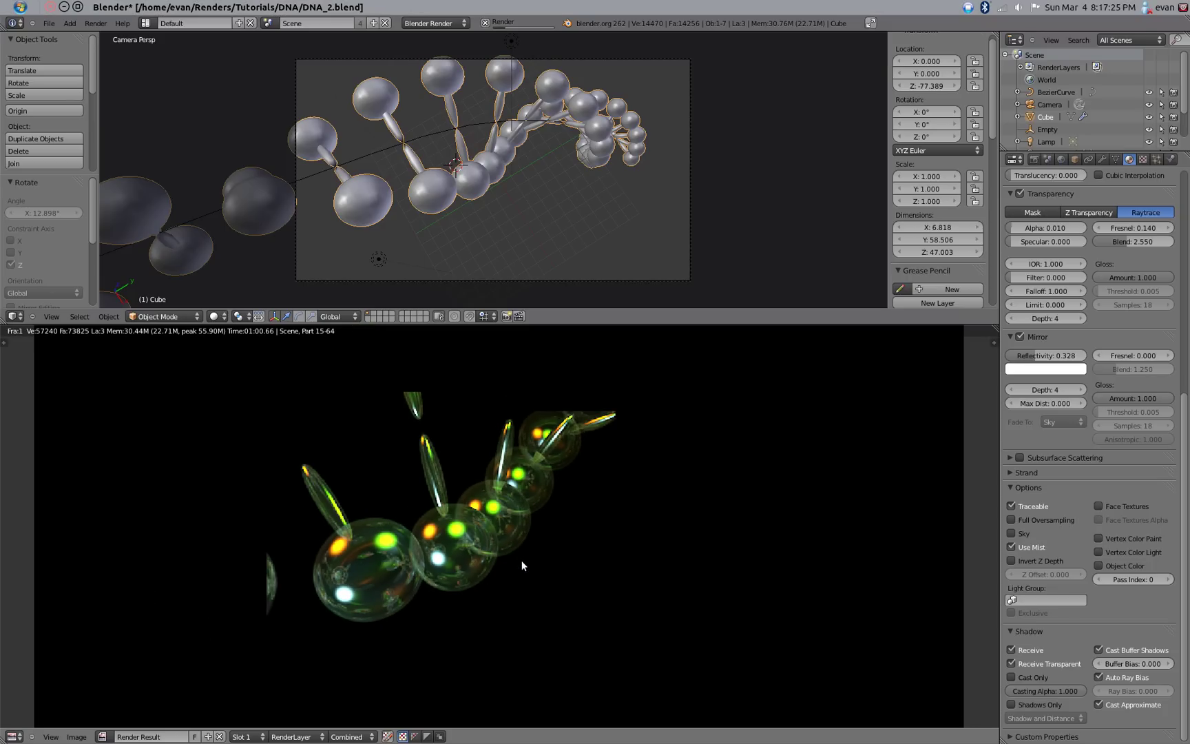
scroll(521, 564, "down", 1)
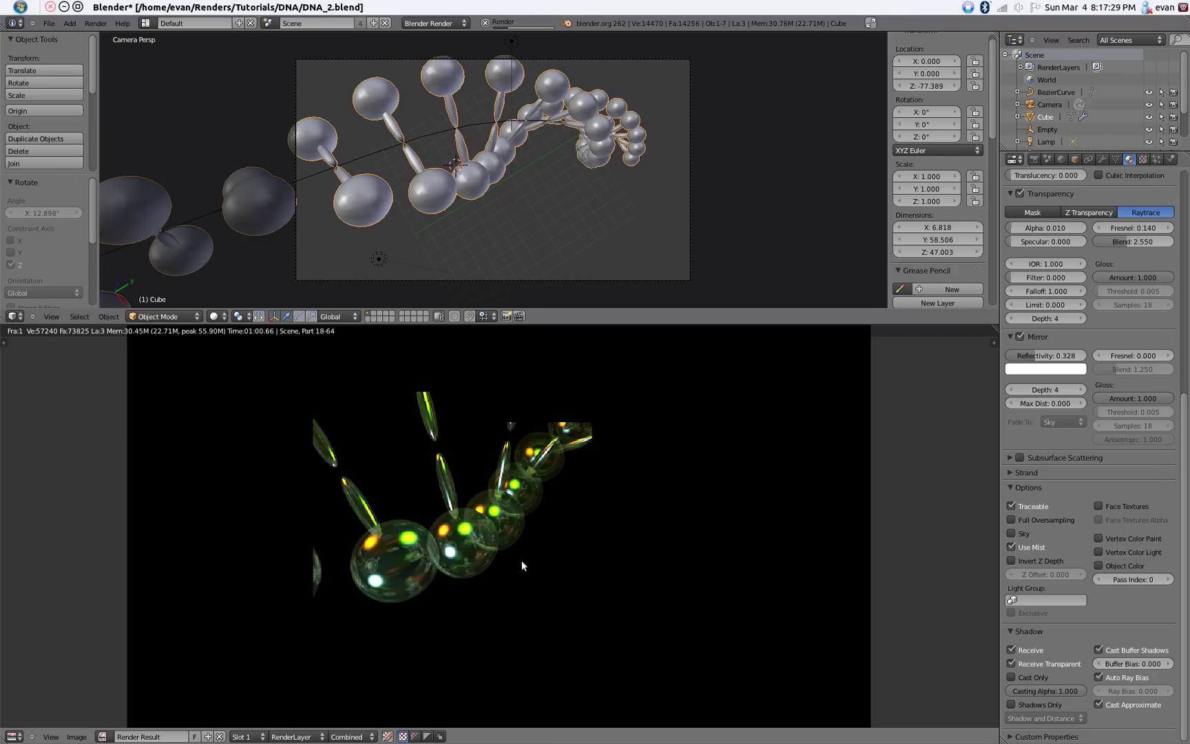
scroll(522, 562, "down", 1)
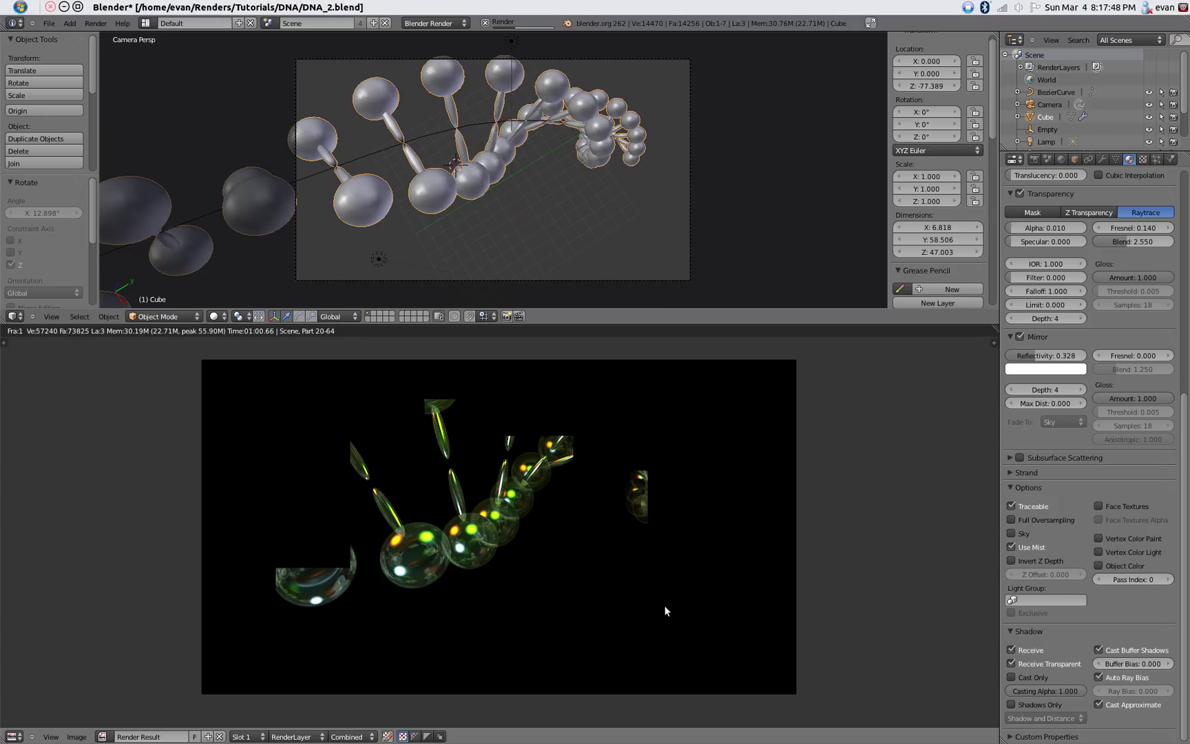
scroll(664, 605, "up", 1)
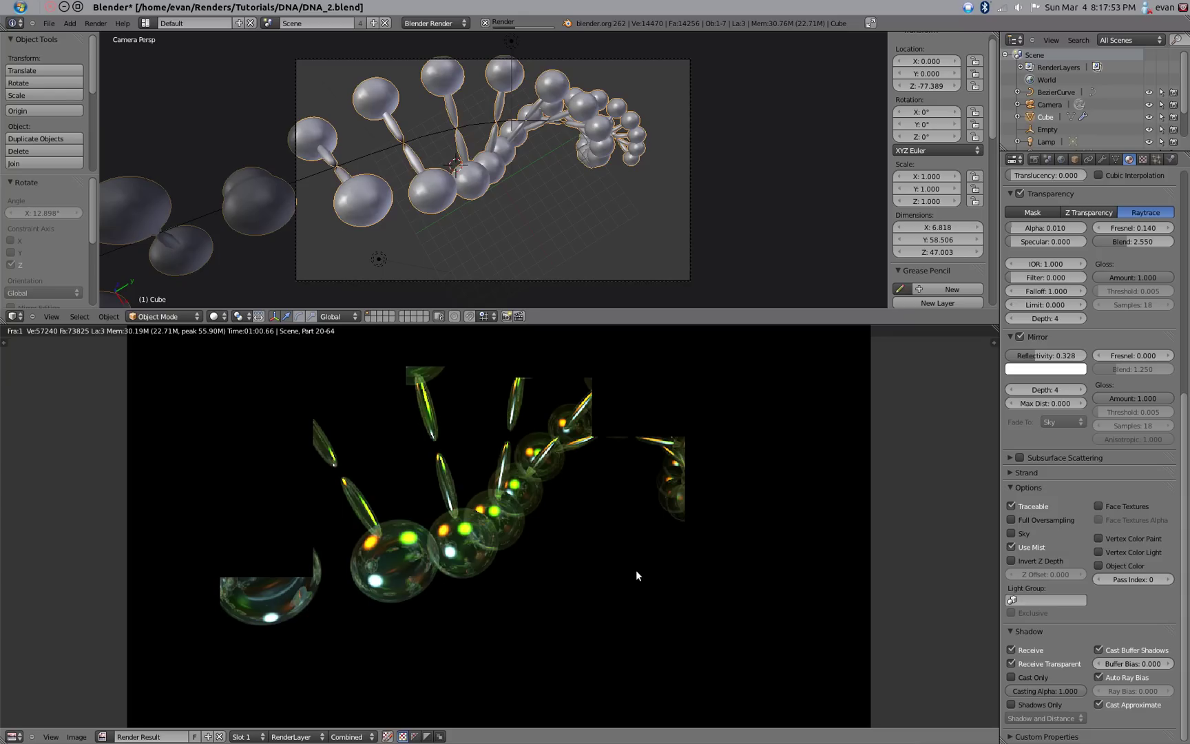
scroll(633, 570, "up", 2)
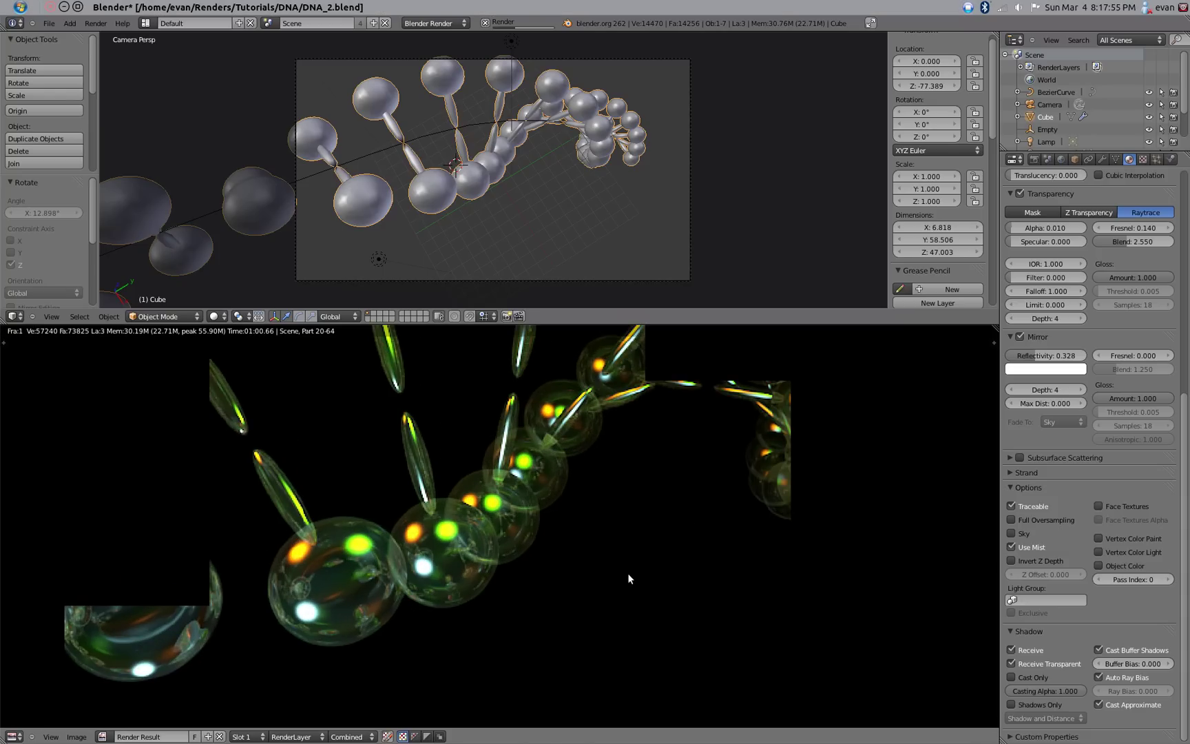
middle_click_drag(634, 452, 634, 572)
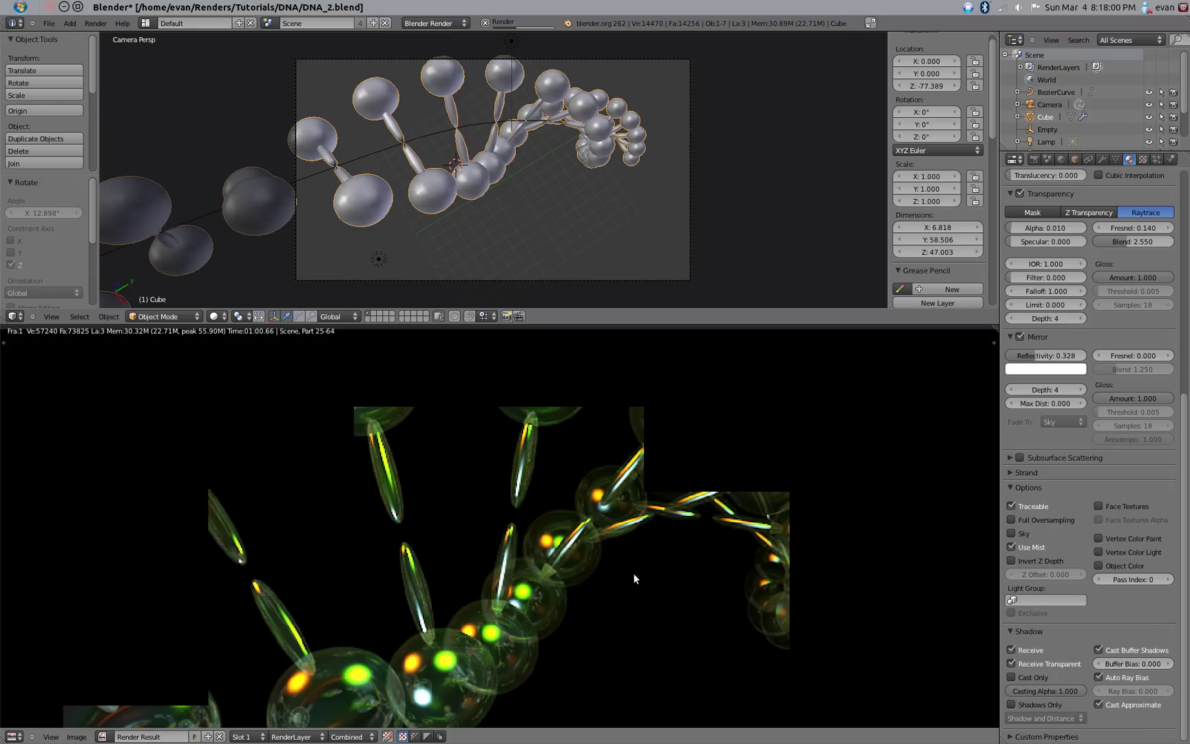
scroll(634, 579, "down", 1)
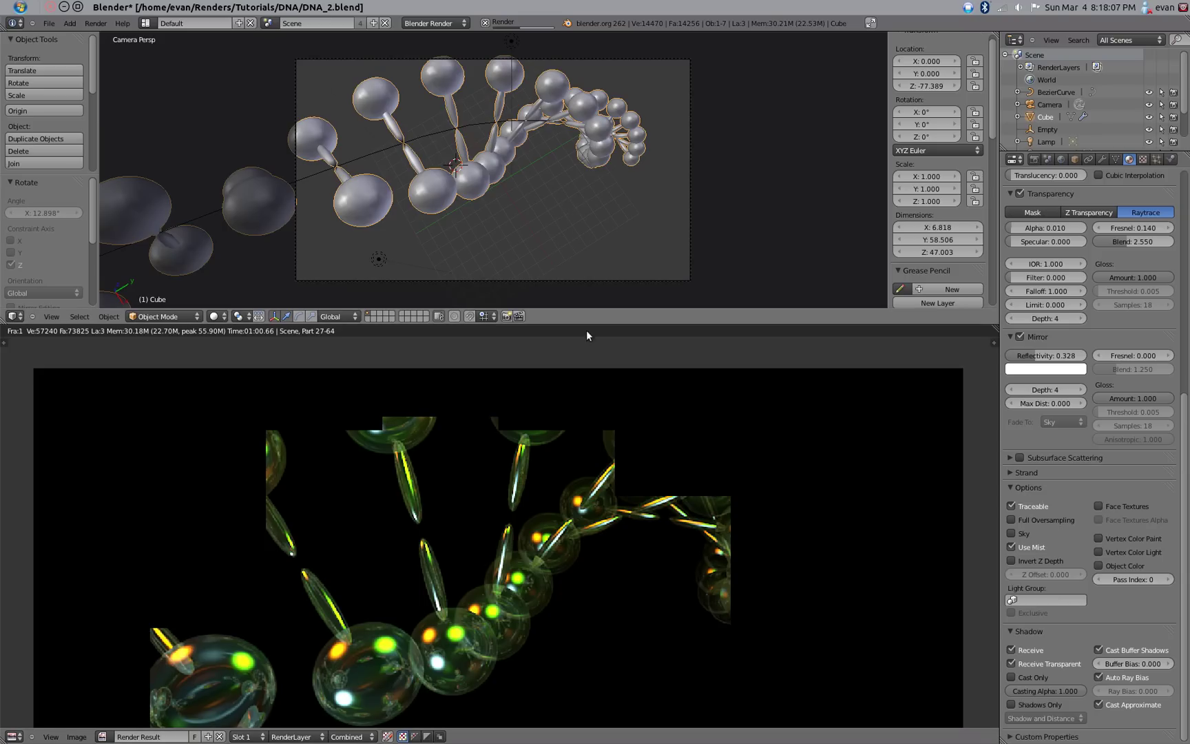
scroll(552, 582, "down", 4)
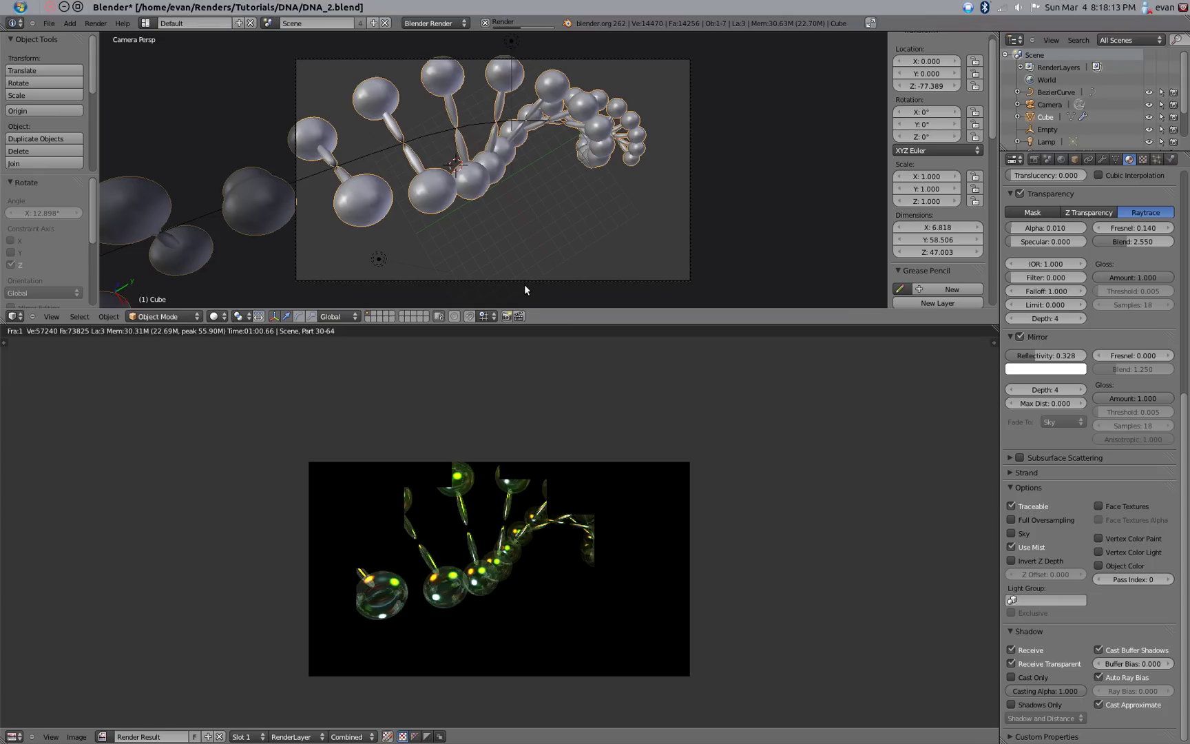
scroll(510, 549, "up", 2)
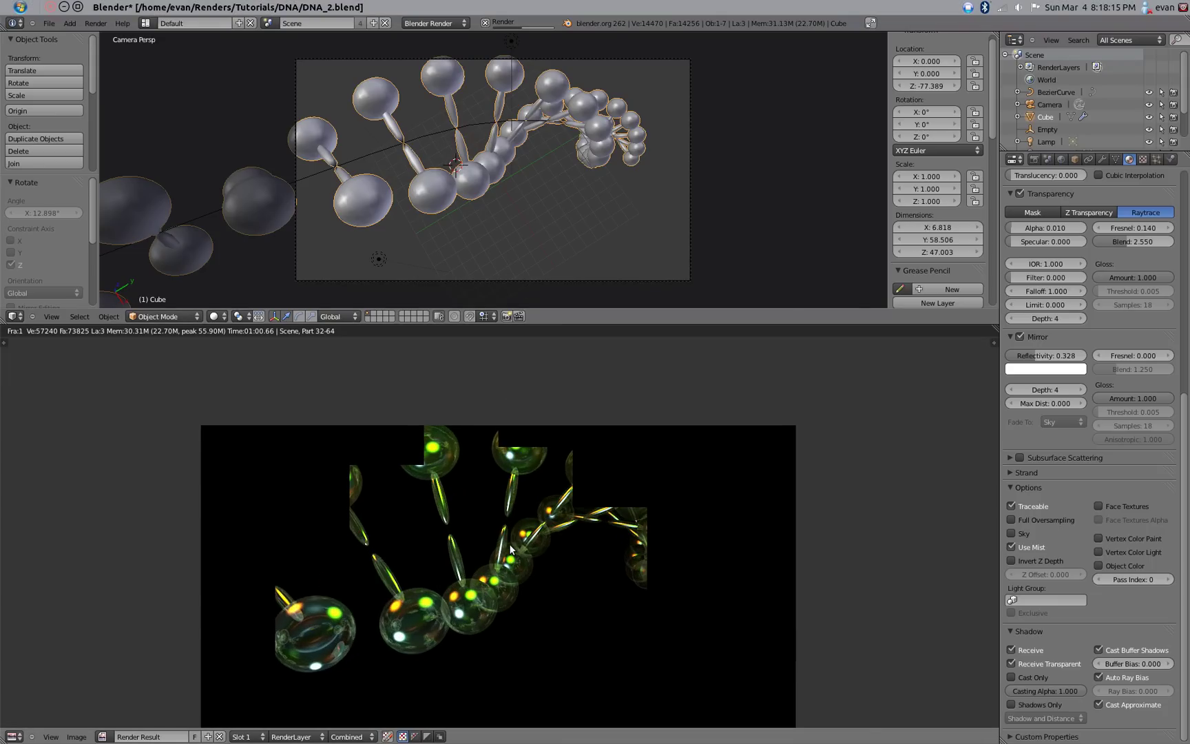
scroll(511, 549, "up", 1)
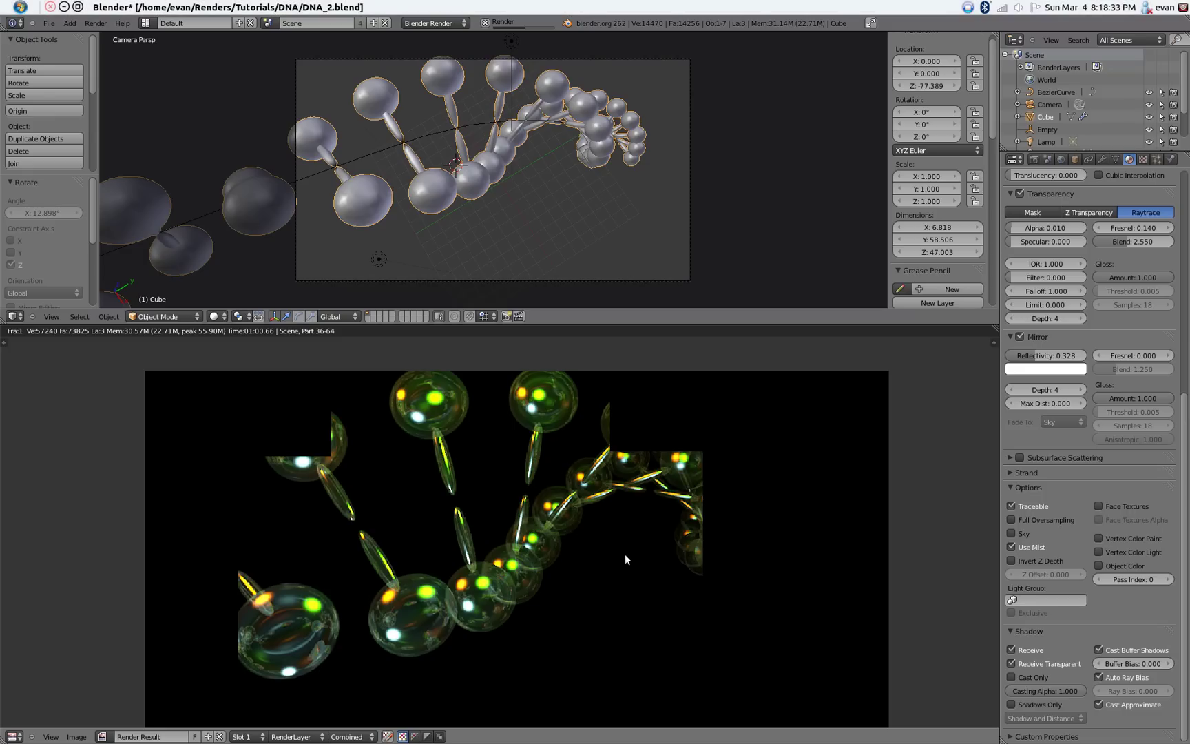
scroll(624, 554, "down", 1)
scroll(535, 586, "up", 1)
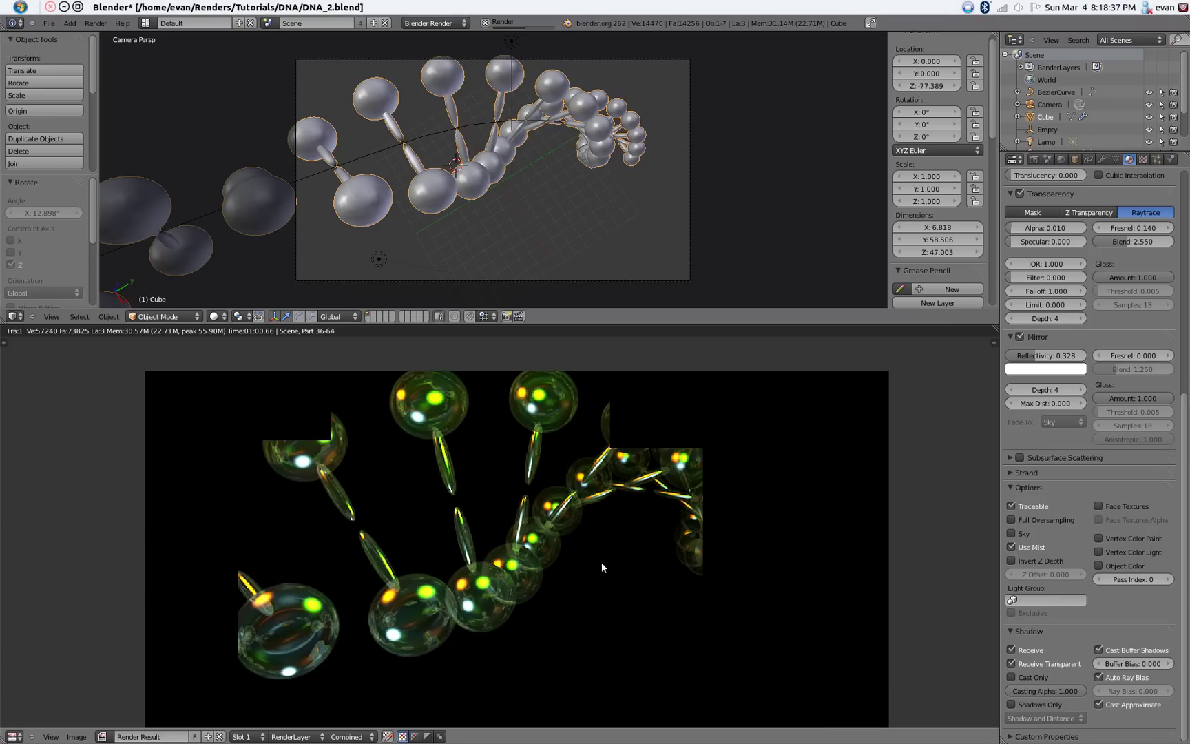
middle_click_drag(544, 590, 534, 539)
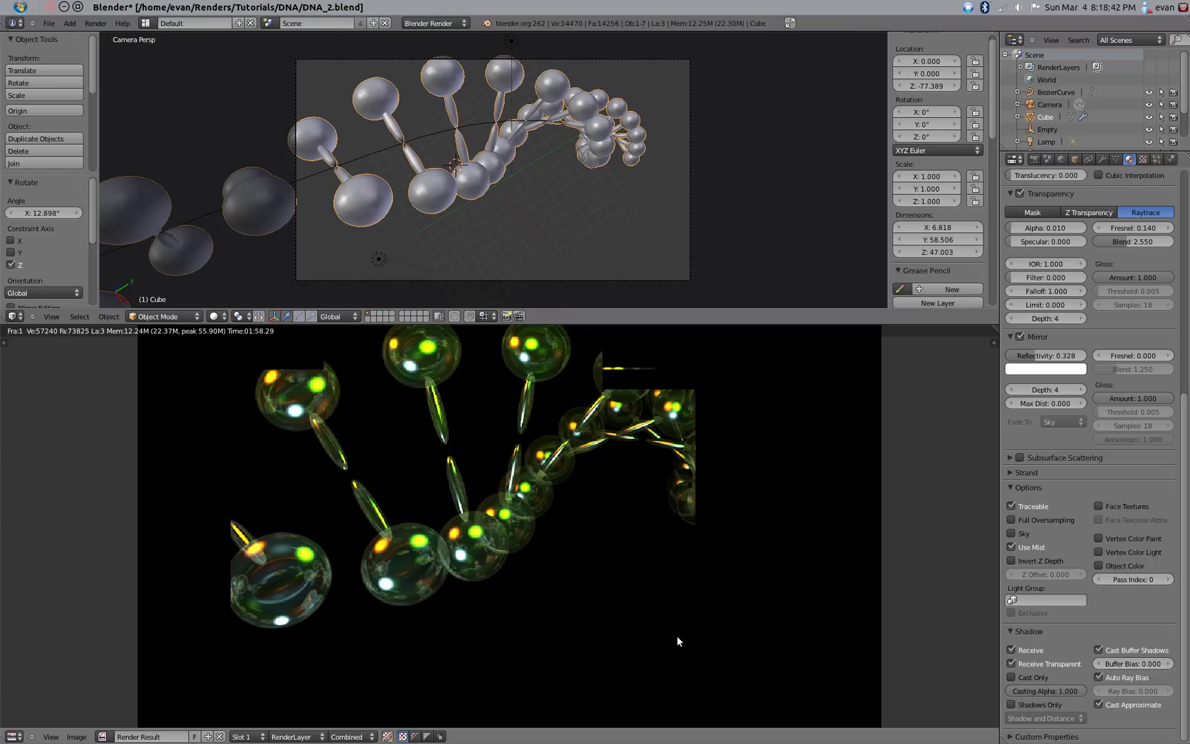
Review the stopped partial render as a whole and switch the screen layout to Scripting.
scroll(585, 598, "down", 2)
scroll(584, 598, "up", 1)
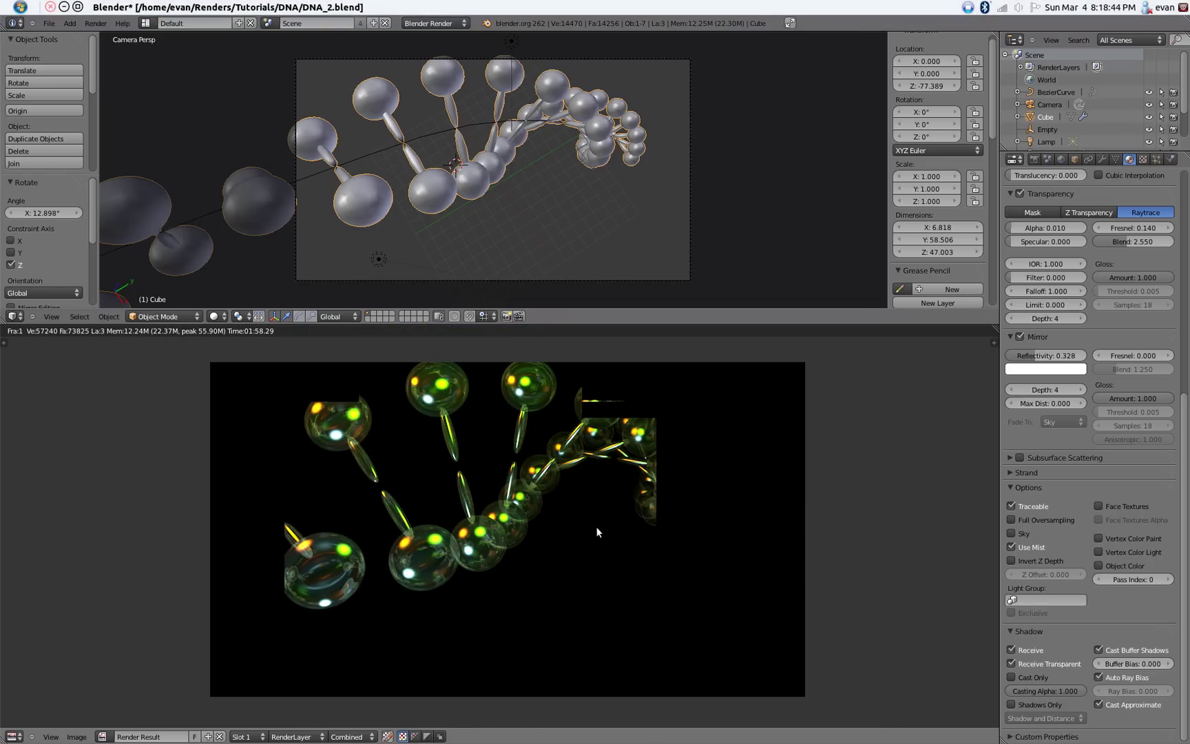
key("ctrl+Right")
key("ctrl+Right")
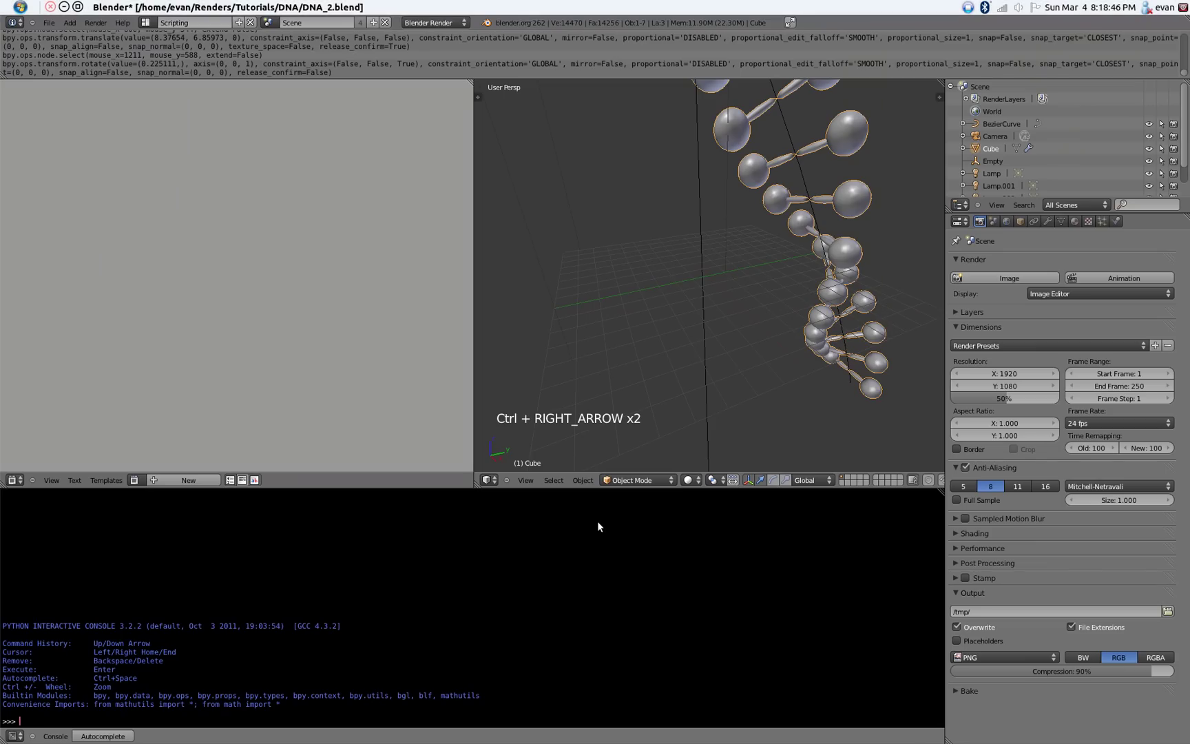
Switch the screen layout back from Scripting to Compositing.
key("ctrl+Left")
key("ctrl+Left")
key("ctrl+Left")
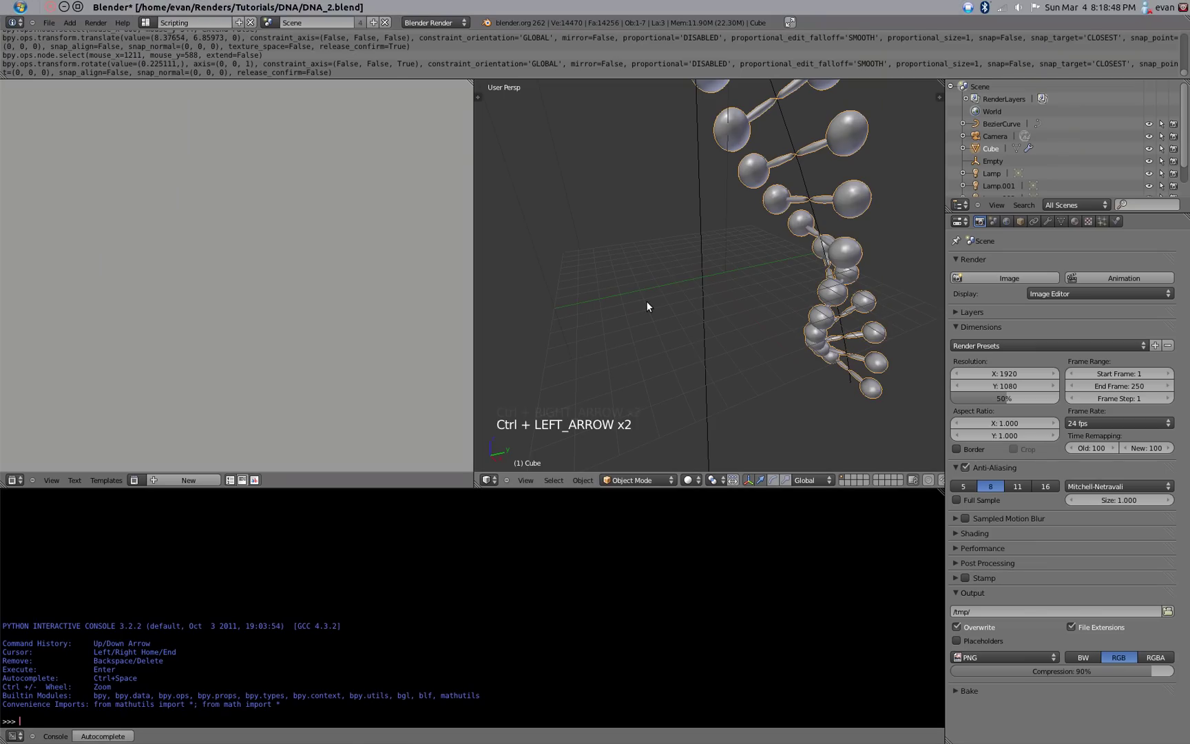
key("ctrl+Left")
key("ctrl+Left")
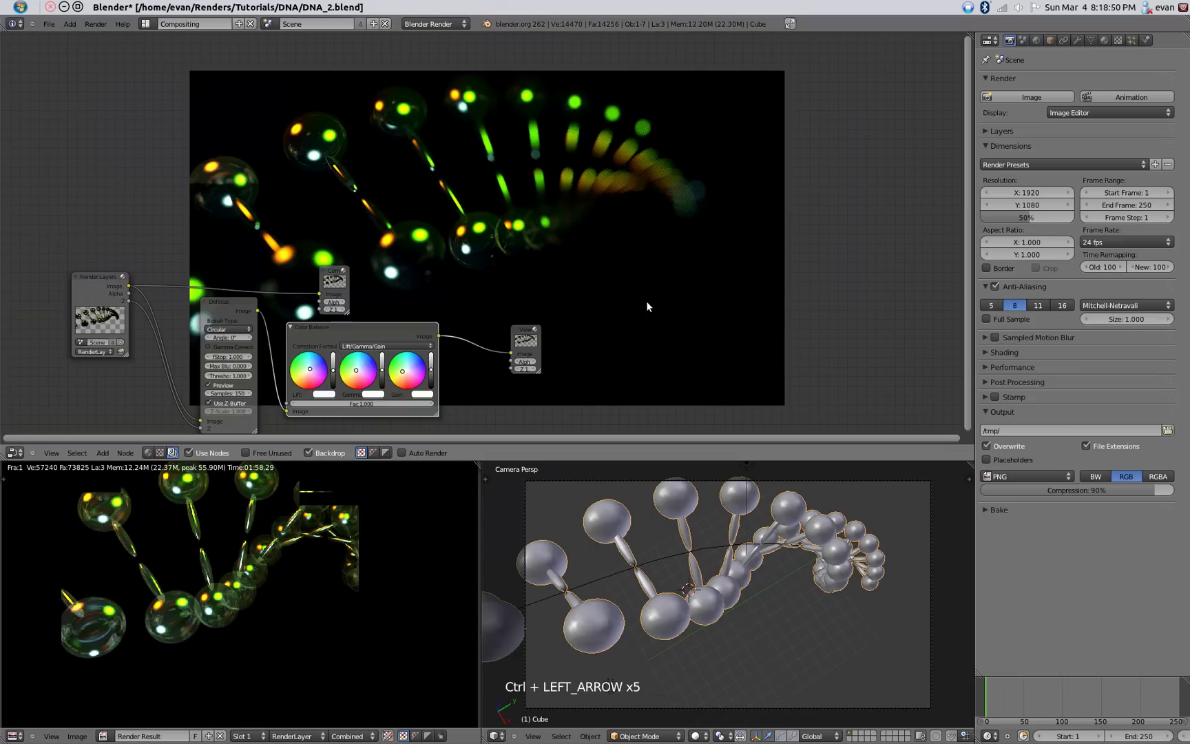
Select the Viewer node and recomposite the partial helix render through the Defocus and Color Balance nodes.
scroll(645, 300, "up", 4)
middle_click_drag(645, 301, 695, 227)
middle_click_drag(337, 262, 626, 263)
middle_click_drag(284, 338, 303, 330)
scroll(251, 197, "up", 1)
mouse_move(229, 153)
left_mouse_down()
mouse_move(195, 158)
mouse_move(249, 155)
left_mouse_up()
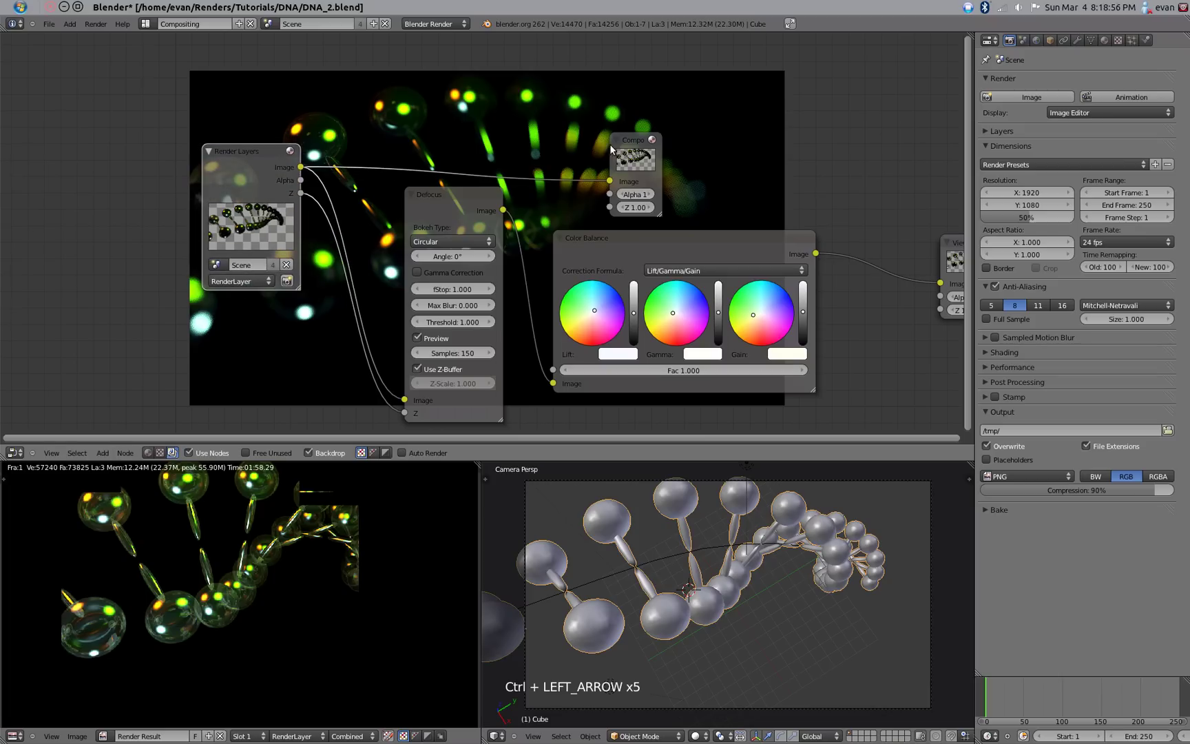
scroll(628, 371, "down", 1)
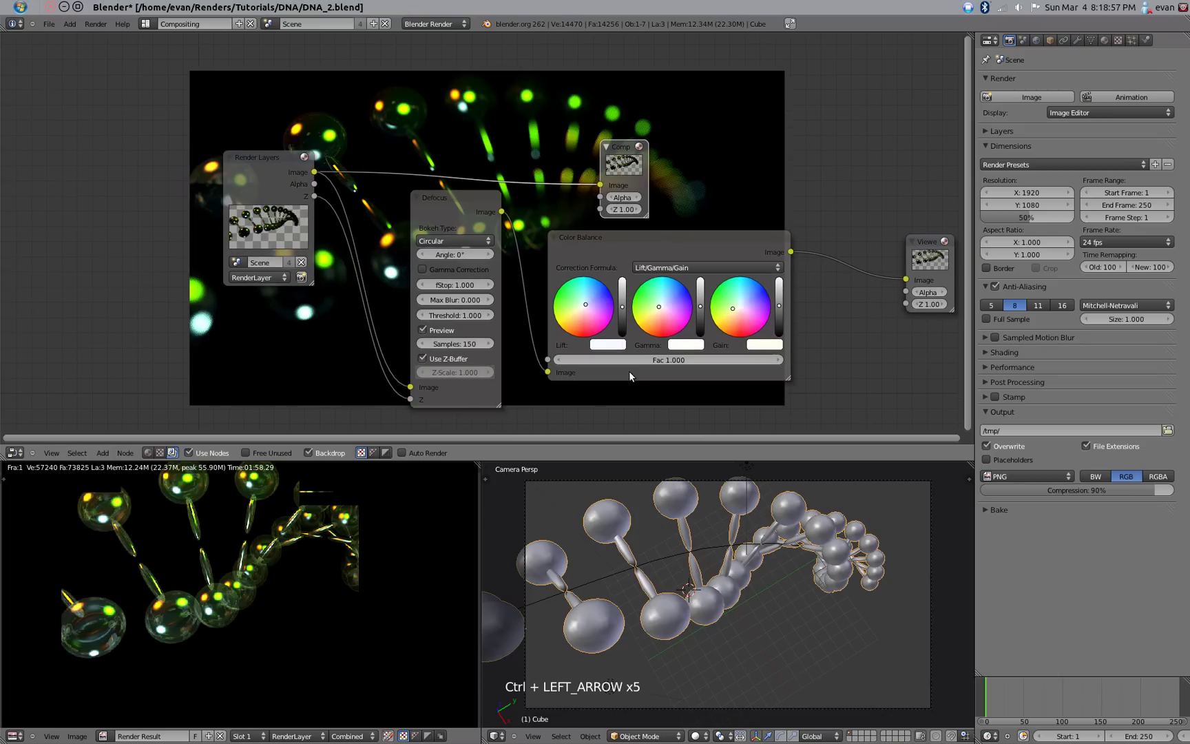
left_click(910, 253)
left_click(284, 277)
left_click(270, 266)
middle_click_drag(255, 399, 309, 294)
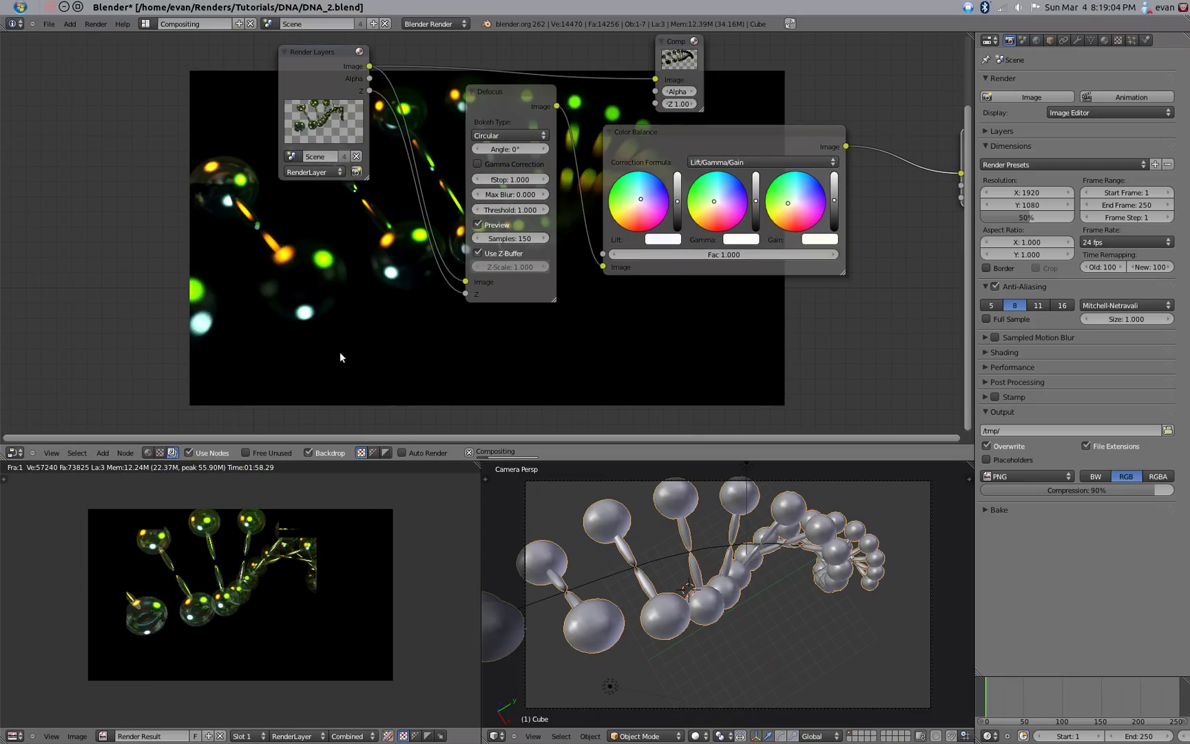
Examine the defocused, colour-balanced helix in the backdrop and the node chain from Render Layers to Viewer.
scroll(350, 371, "up", 3, "shift")
scroll(350, 326, "up", 2)
middle_click_drag(383, 332, 7, 385)
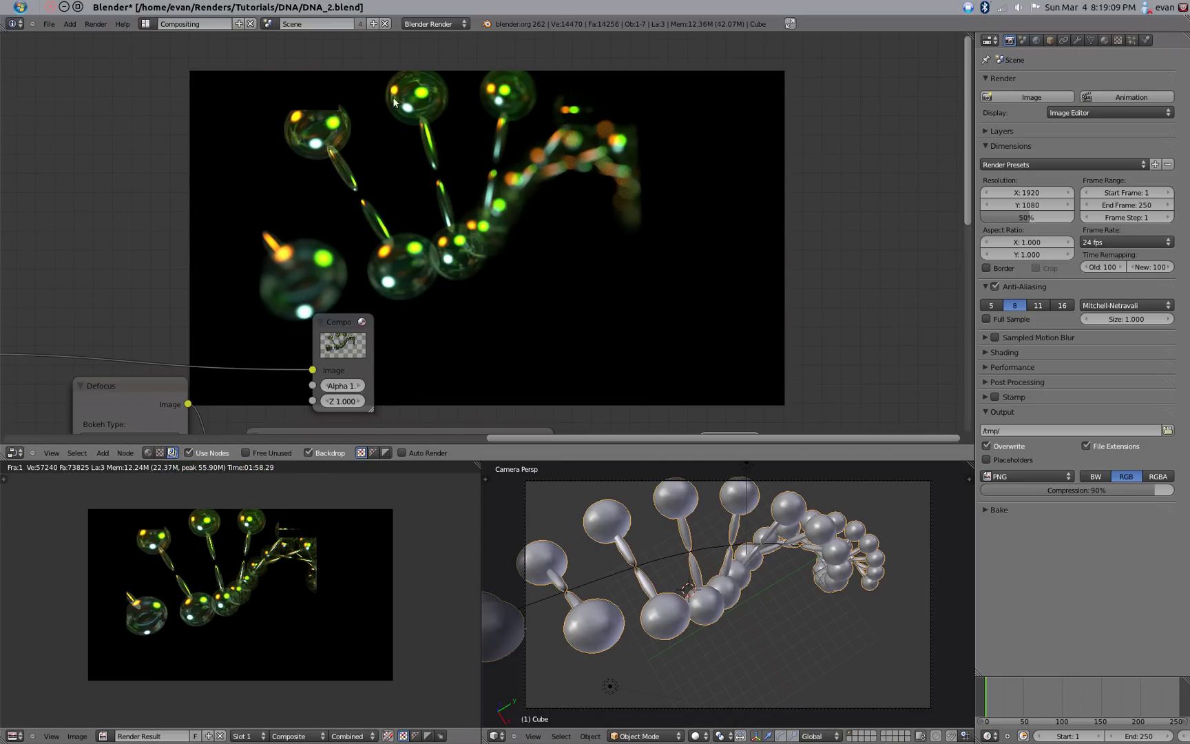
middle_click_drag(521, 277, 669, 192)
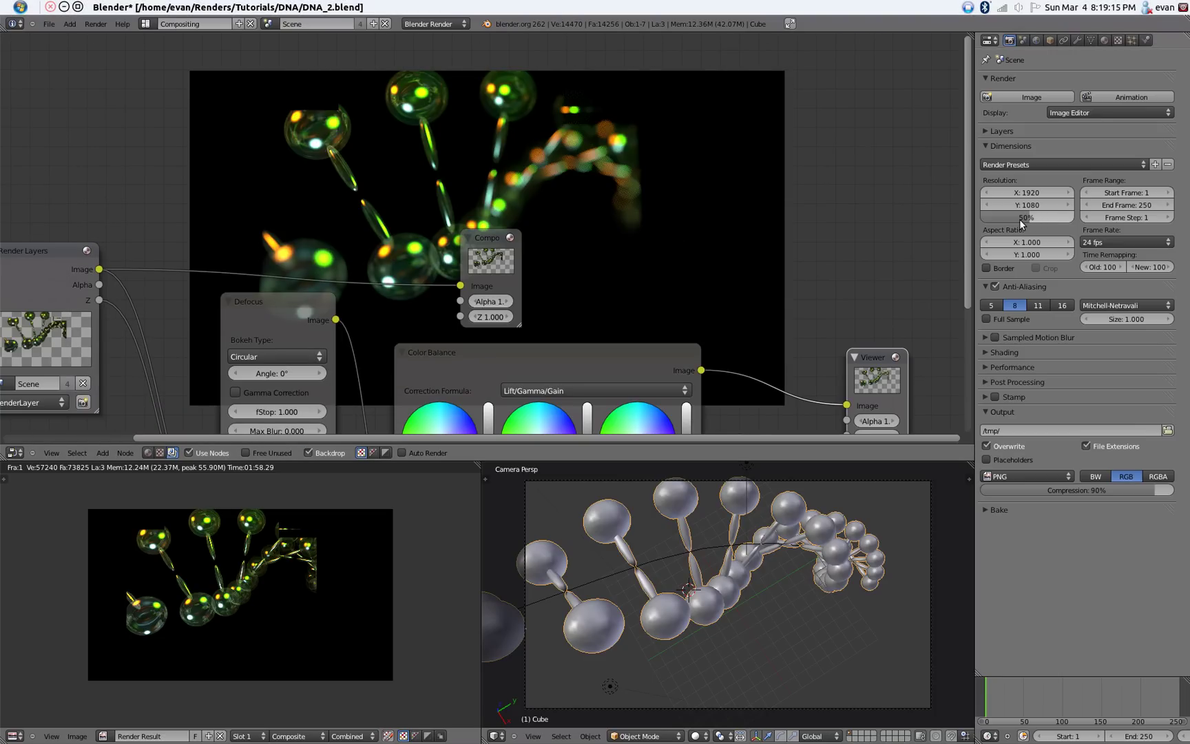
scroll(682, 301, "down", 2)
middle_click_drag(682, 301, 700, 165)
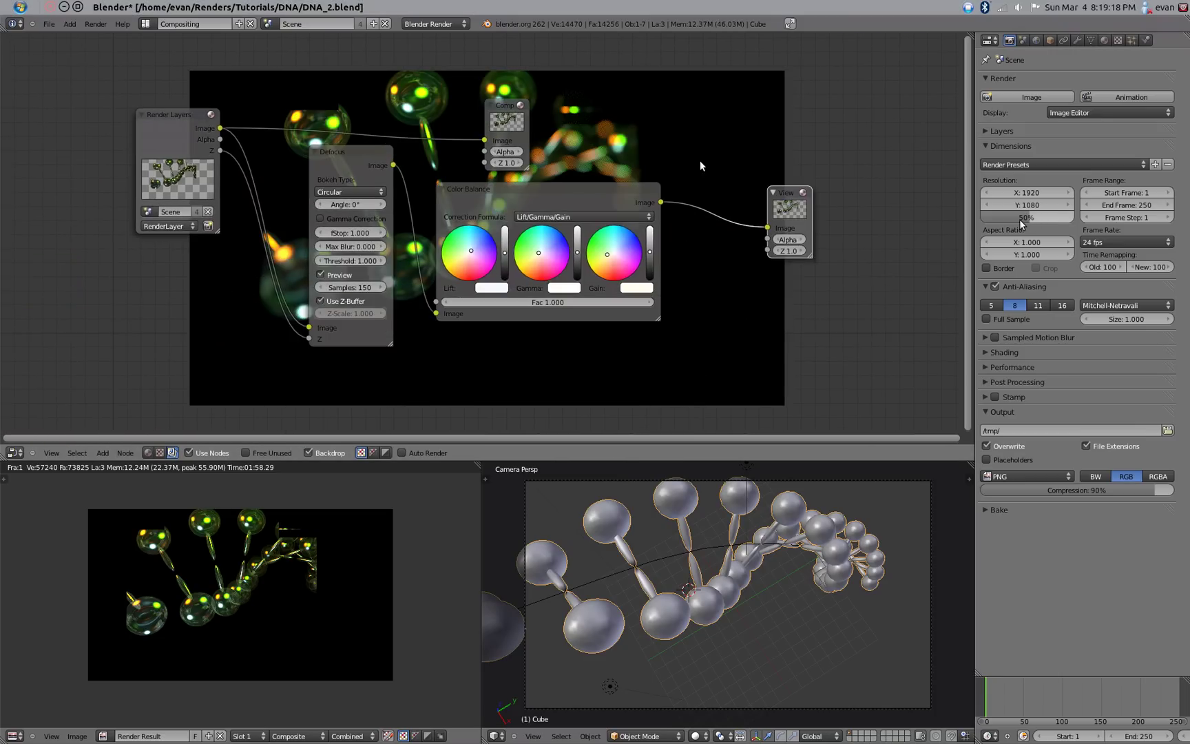